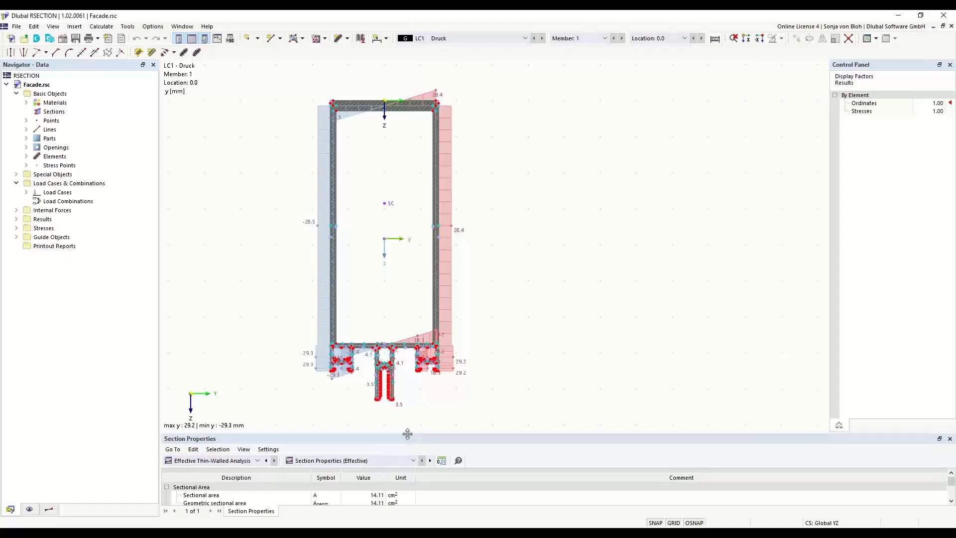
Enlarge the section properties table and look through the navigator's Display and Results views before returning to its Data view
left_click_drag(407, 434, 421, 378)
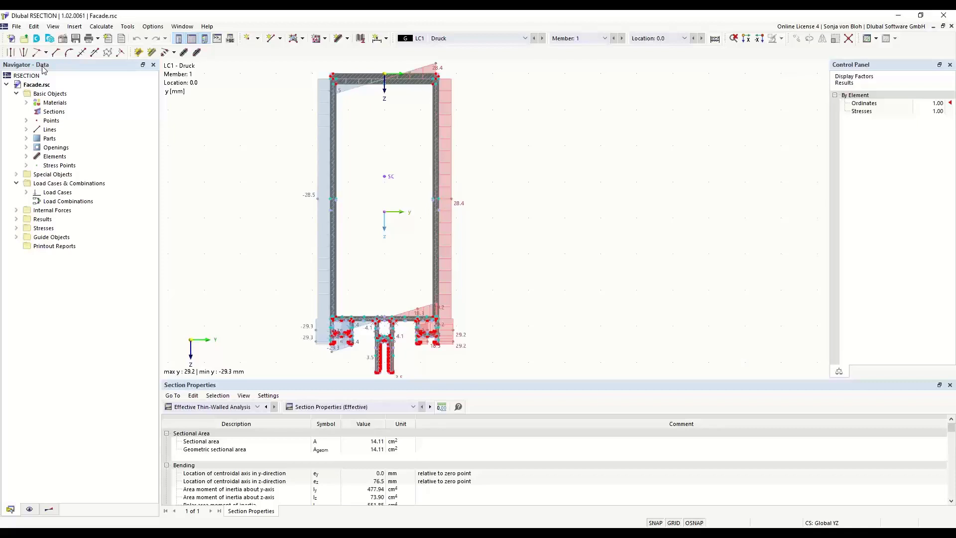
left_click(29, 509)
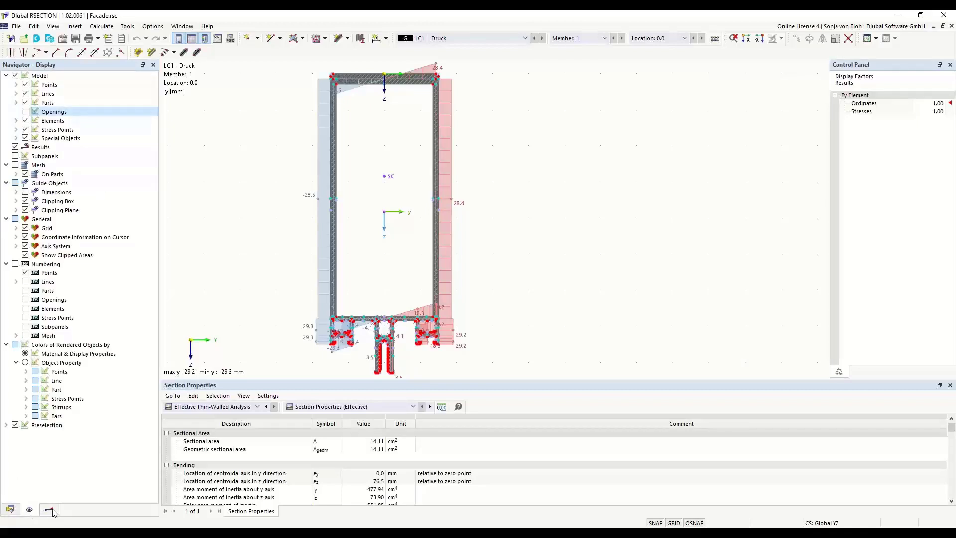
left_click(50, 511)
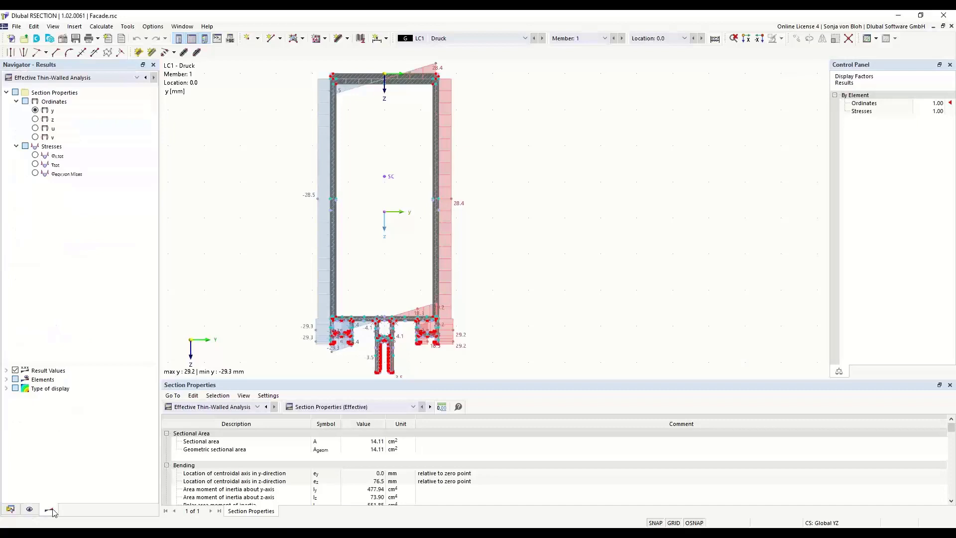
left_click(11, 509)
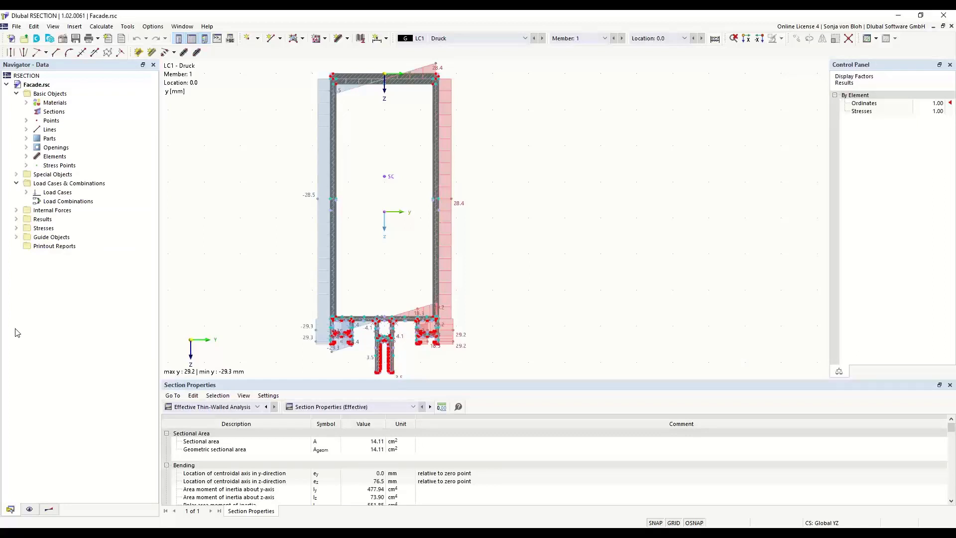
Expand the list of points and view the definition of point 3 without changing it
left_click(26, 120)
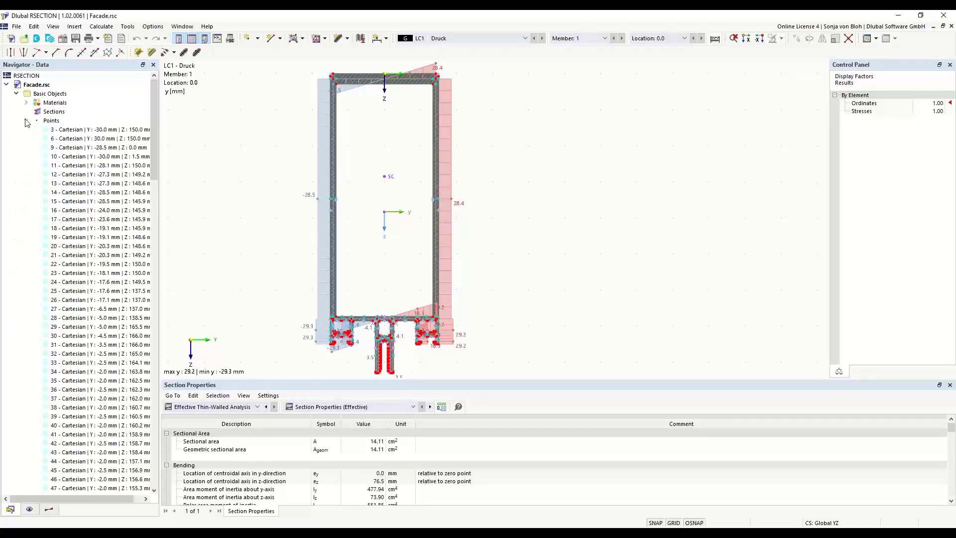
double_click(78, 131)
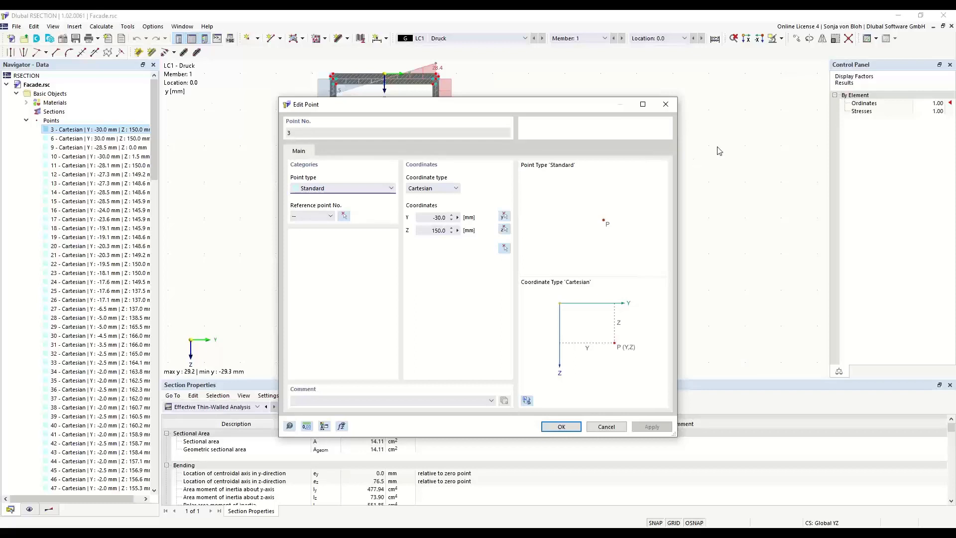
left_click(666, 104)
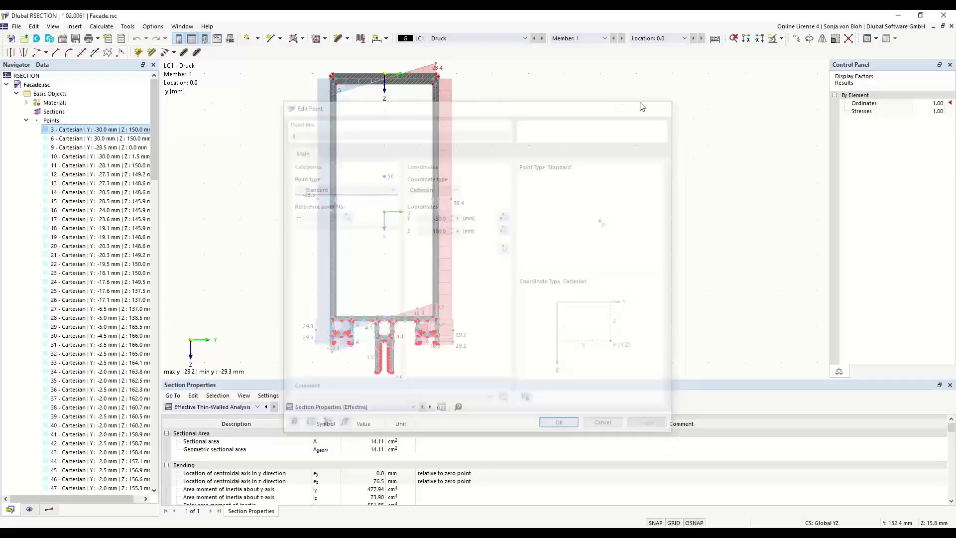
Look at the available ways of creating a new point, from Standard to On Line, without creating one
right_click(50, 121)
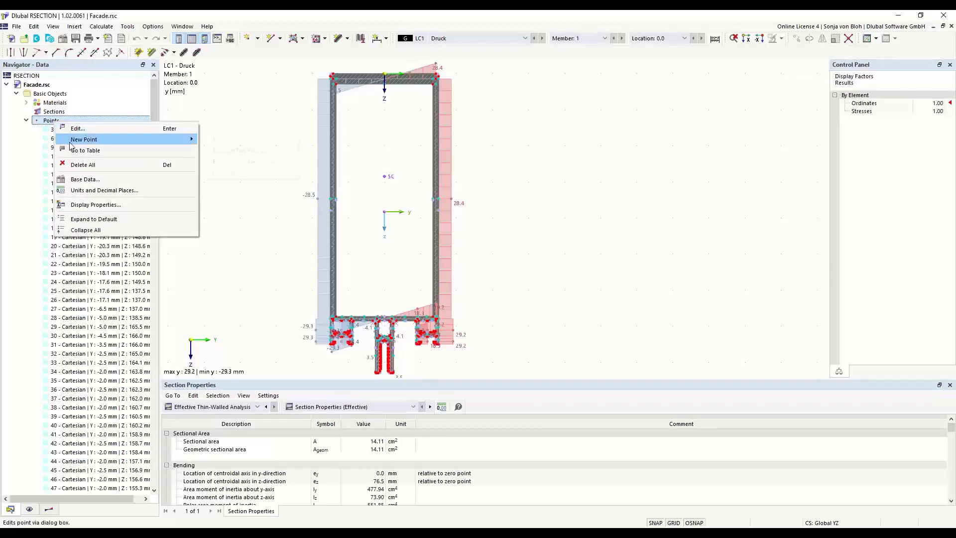
mouse_move(70, 142)
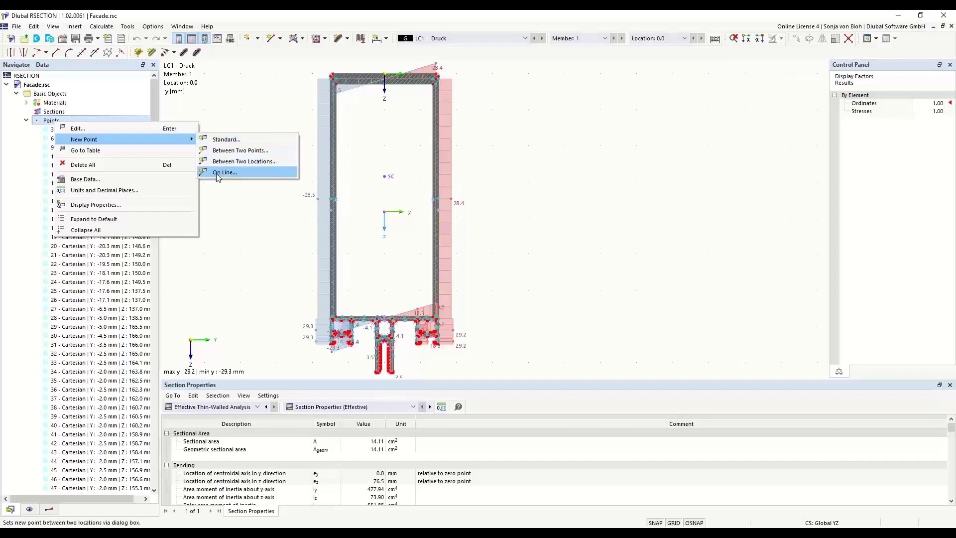
left_click(256, 255)
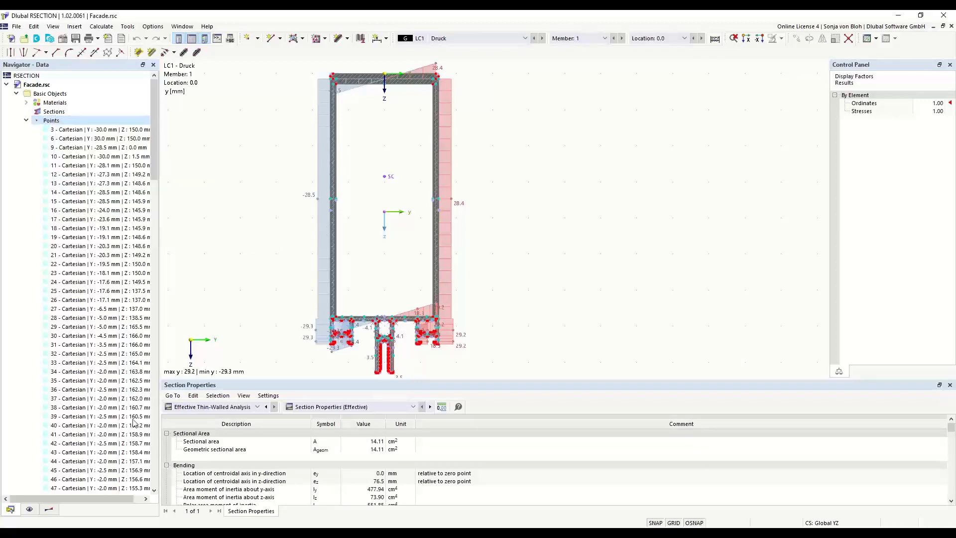
Hide the model's points through the display settings and show them again
left_click(29, 509)
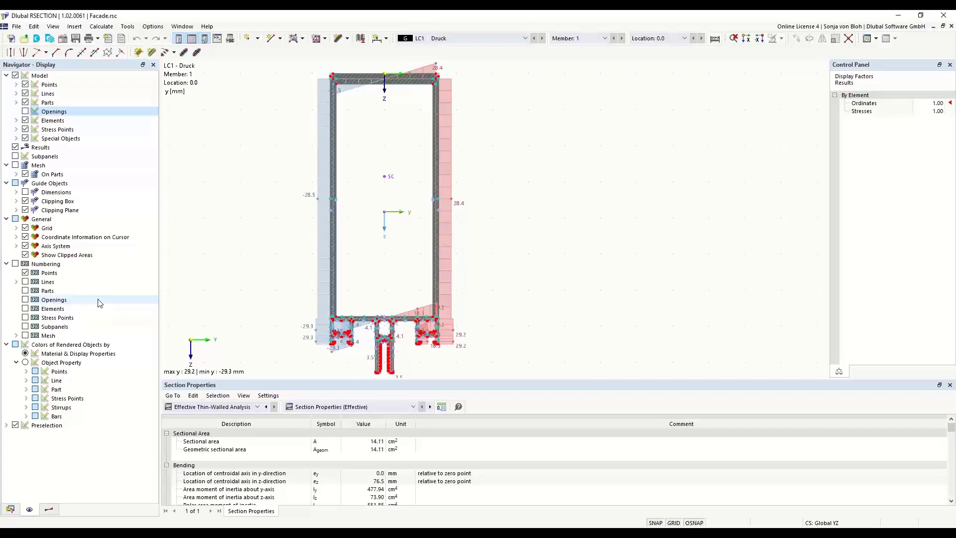
left_click(26, 85)
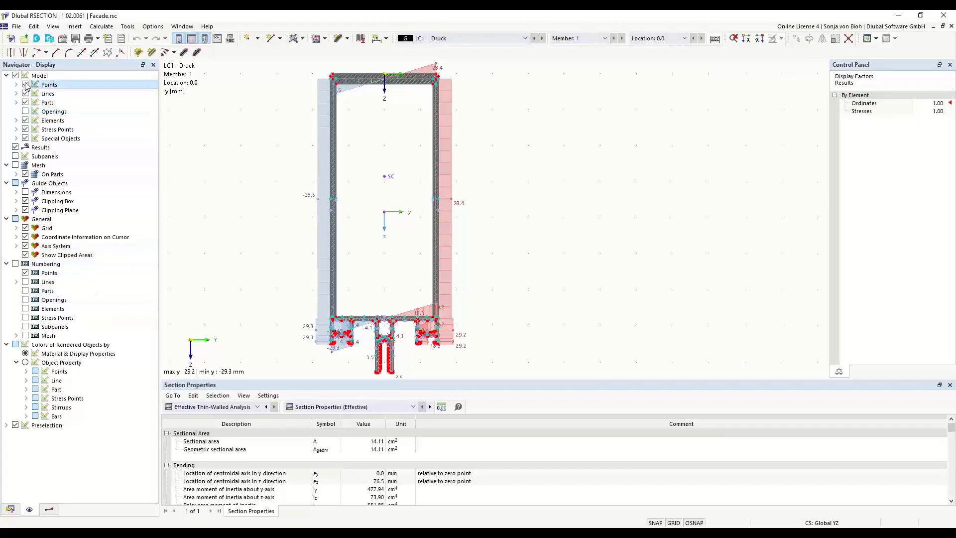
left_click(26, 84)
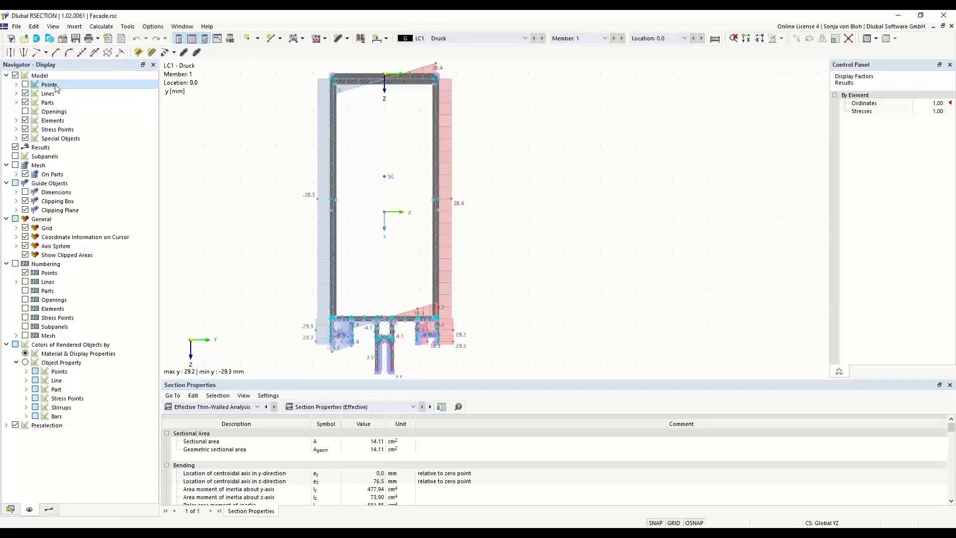
left_click(25, 86)
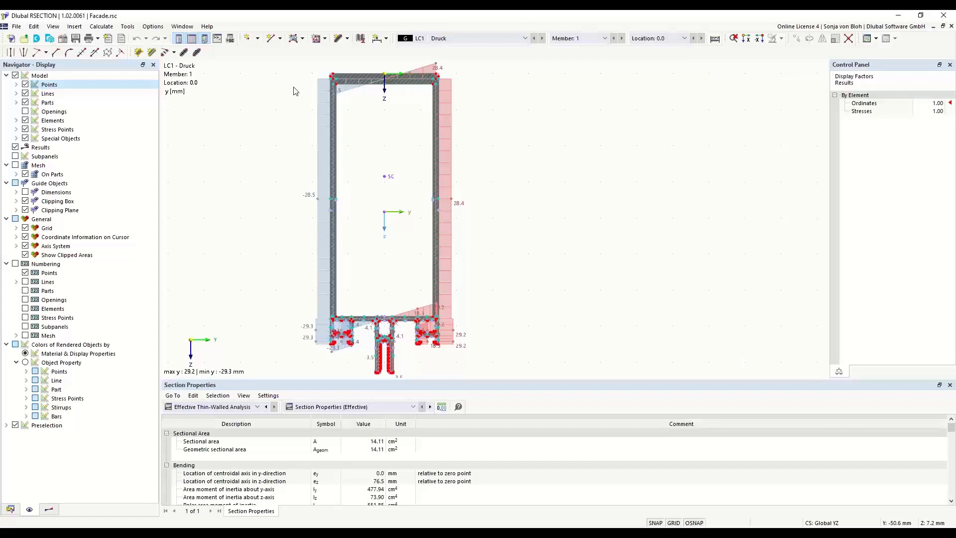
View the result options of the effective thin-walled analysis, trying the σx,tot stress and returning to the y ordinates
left_click(49, 509)
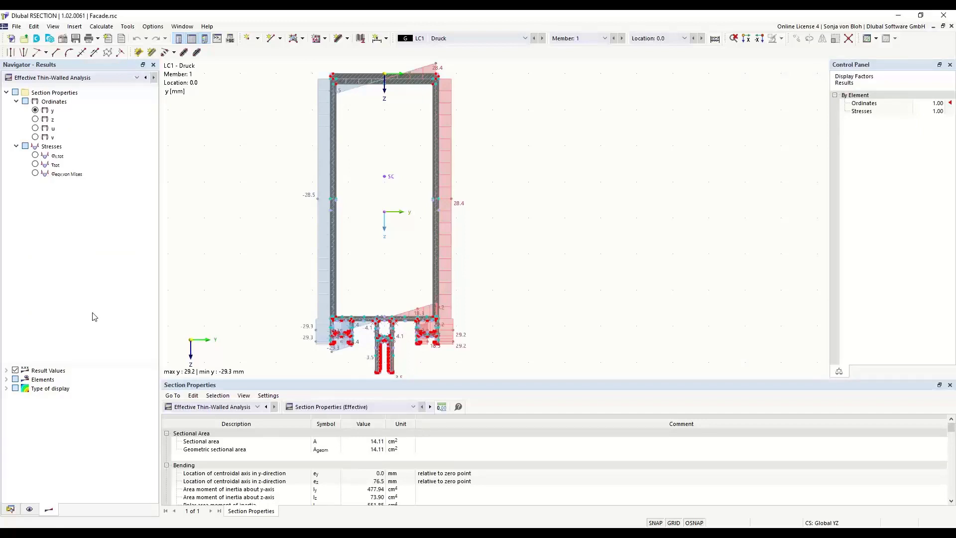
left_click(35, 156)
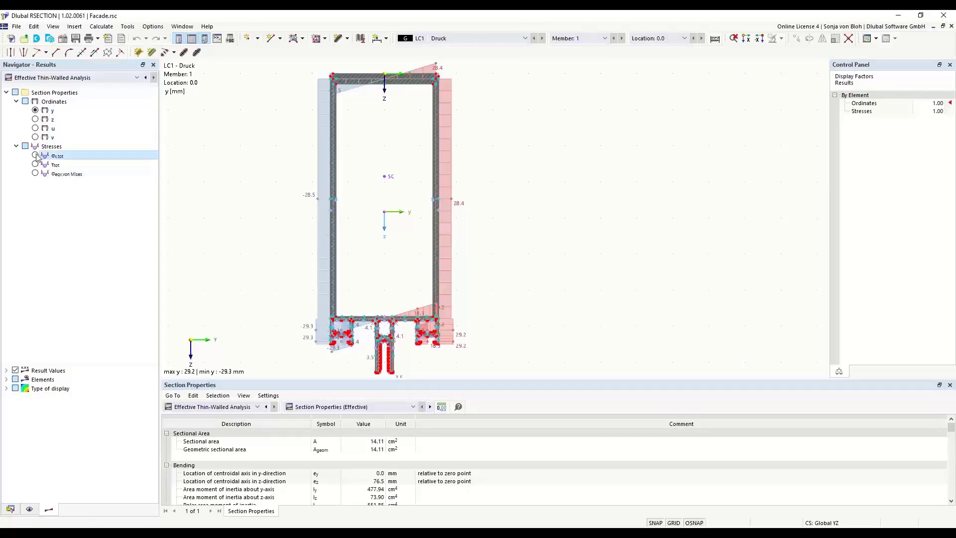
left_click(35, 111)
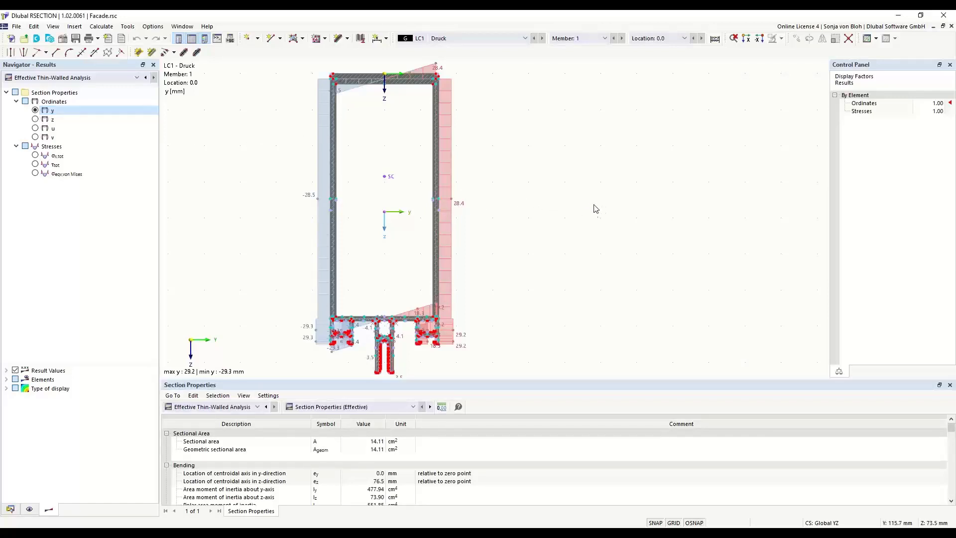
Bring the whole section into view and review the commands offered for the empty work area
middle_click_drag(538, 192, 568, 192)
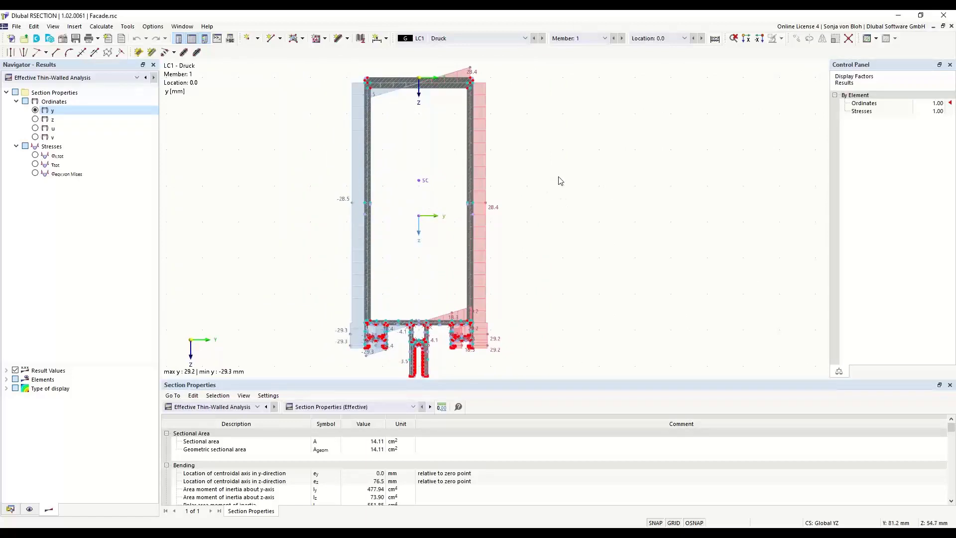
scroll(507, 137, "up", 3)
middle_click_drag(558, 154, 556, 184)
scroll(580, 185, "up", 1)
scroll(579, 184, "up", 1)
scroll(580, 189, "down", 4)
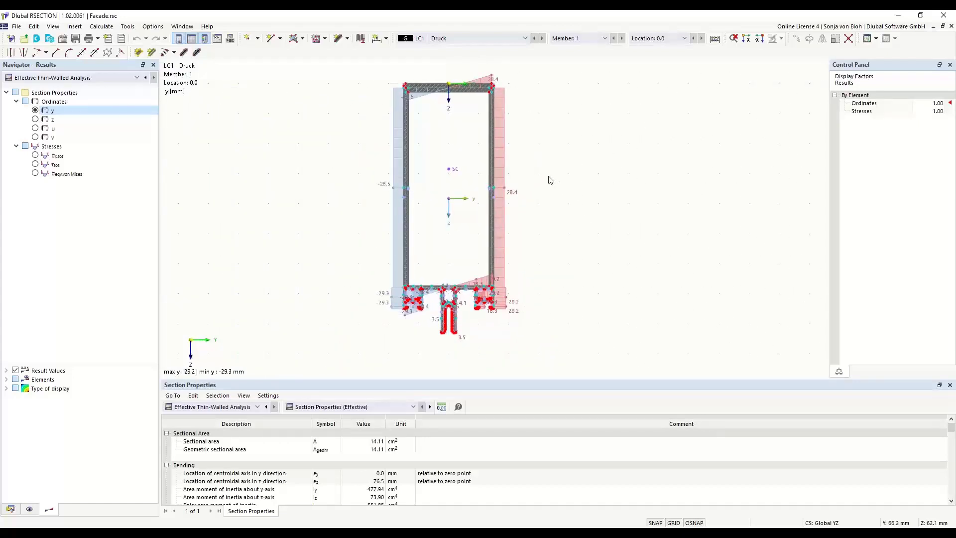
right_click(552, 140)
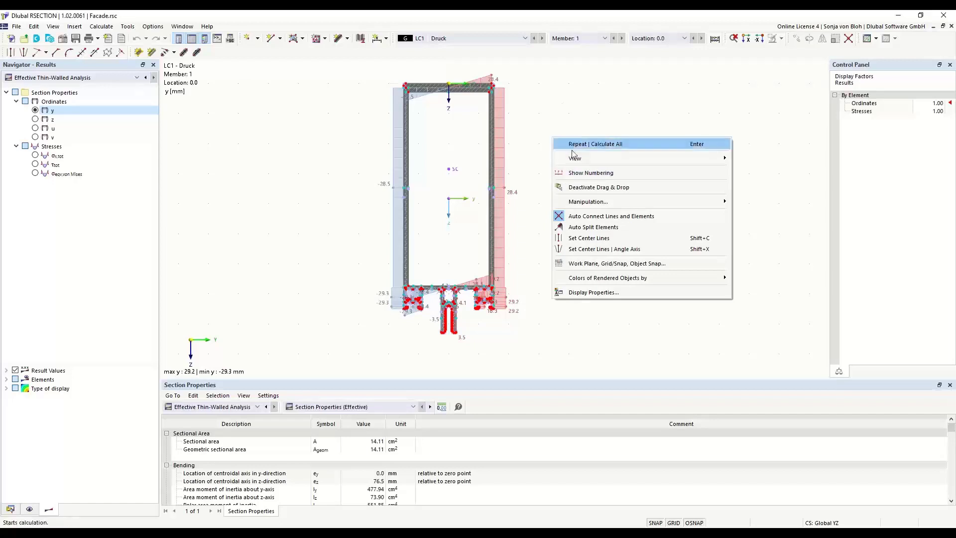
left_click(552, 97)
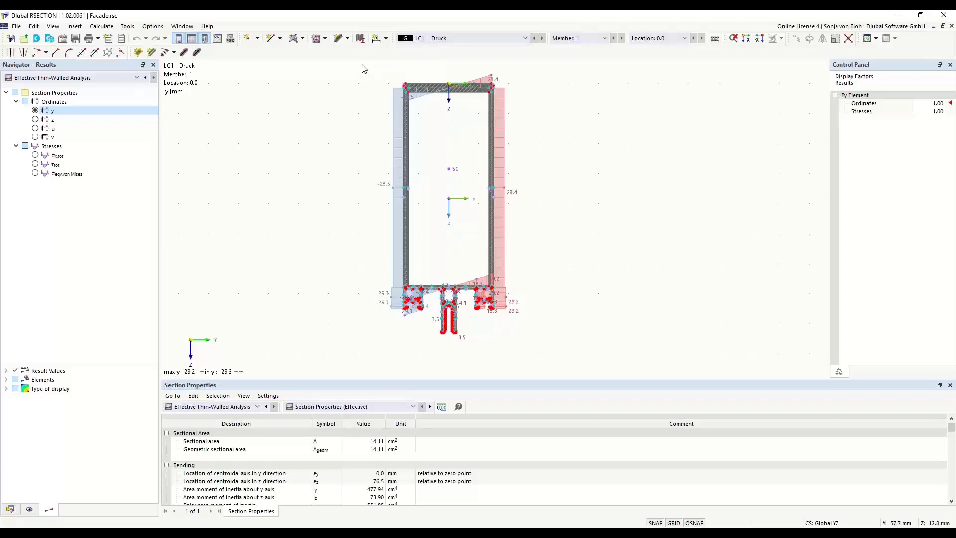
Select only the objects fully enclosed by a window around the section's upper flange, and clear the selection after inspecting it
left_click_drag(363, 62, 566, 133)
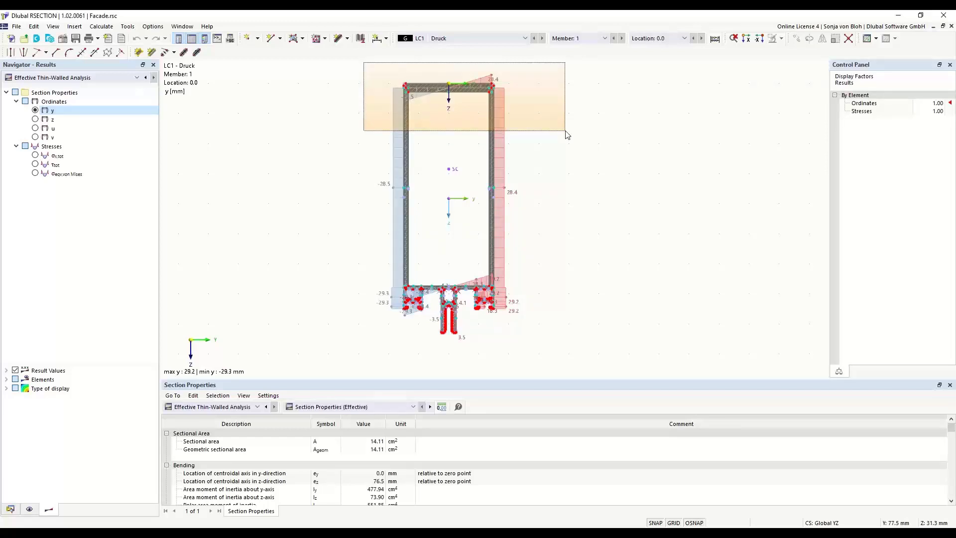
left_click_drag(566, 131, 565, 132)
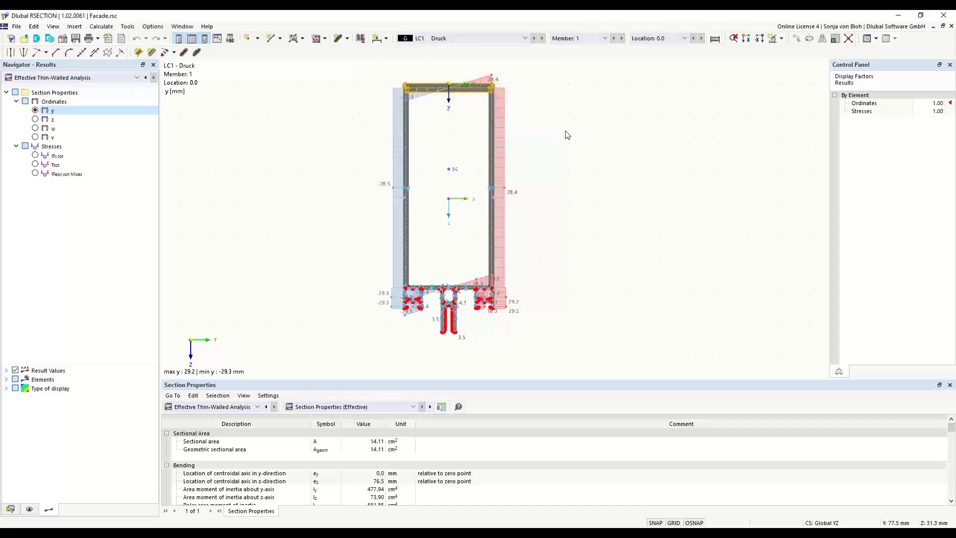
scroll(456, 112, "up", 4)
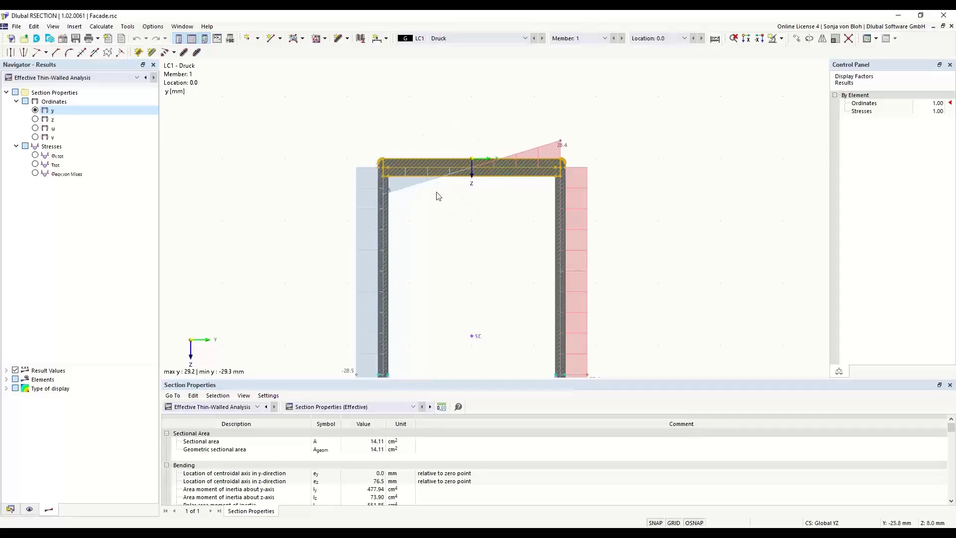
scroll(435, 141, "down", 1)
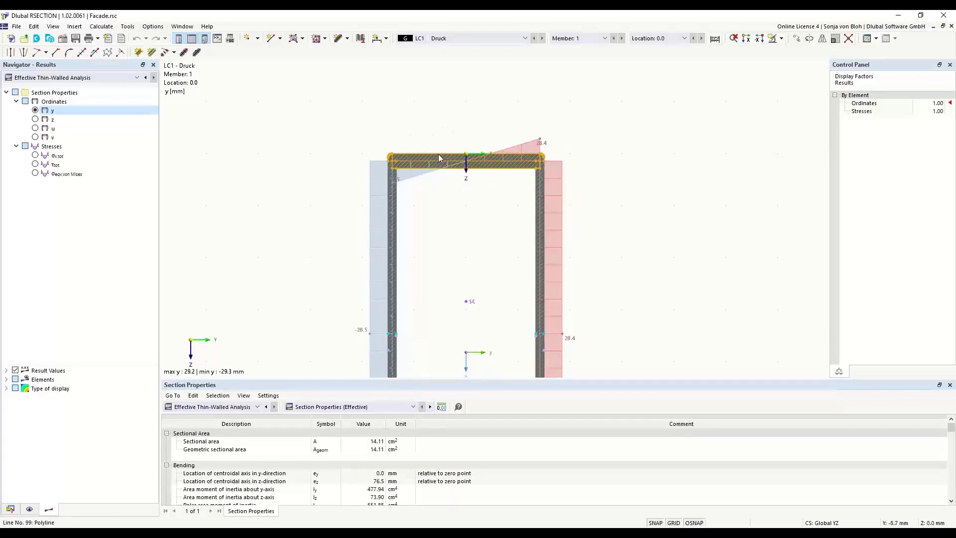
scroll(424, 92, "down", 1)
scroll(424, 91, "down", 3)
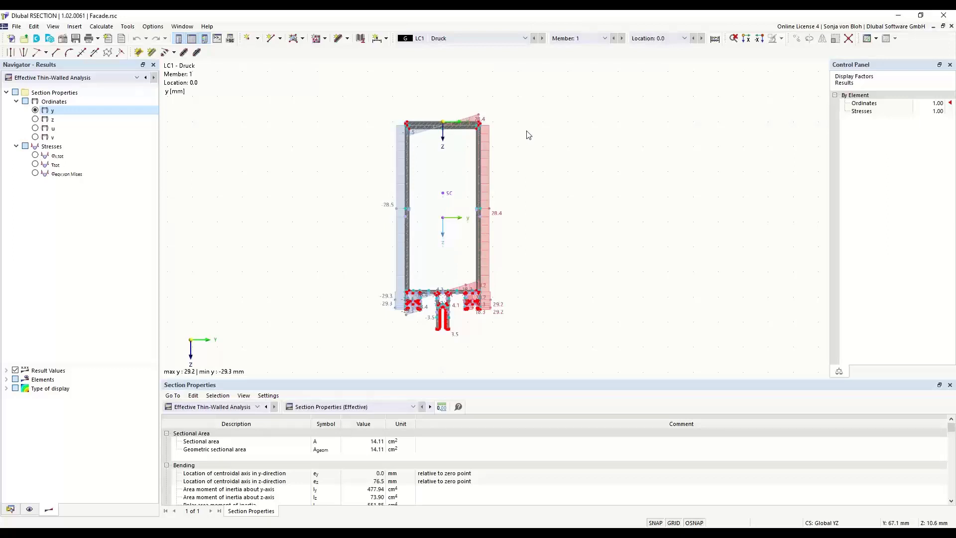
Select everything touched by a crossing window over the section's upper flange, and clear the selection after inspecting it
left_click_drag(532, 108, 332, 137)
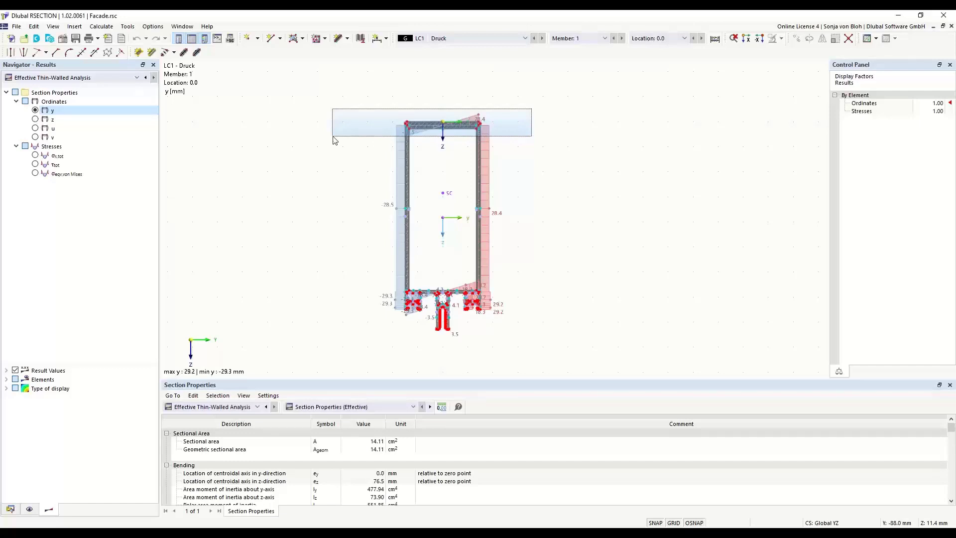
left_click_drag(333, 139, 331, 139)
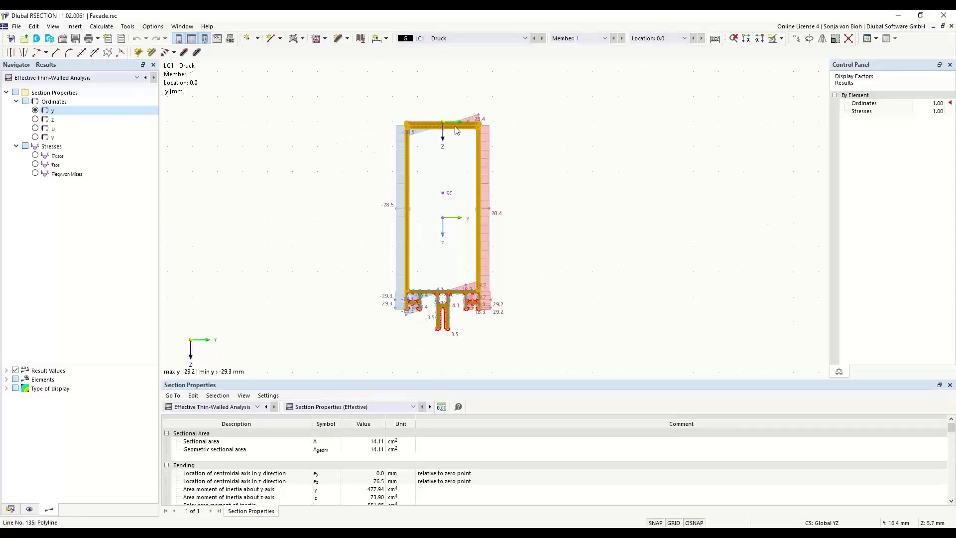
scroll(413, 126, "up", 2)
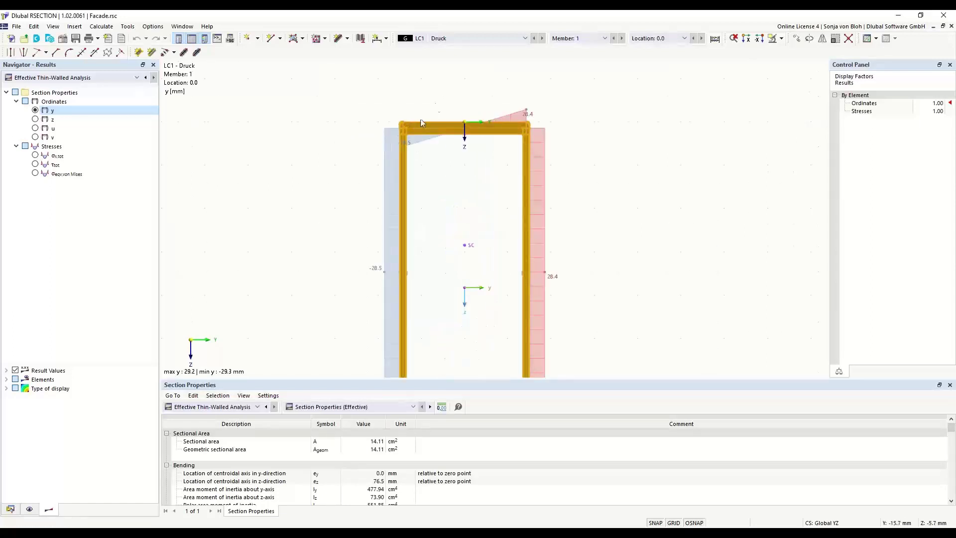
scroll(431, 141, "up", 2)
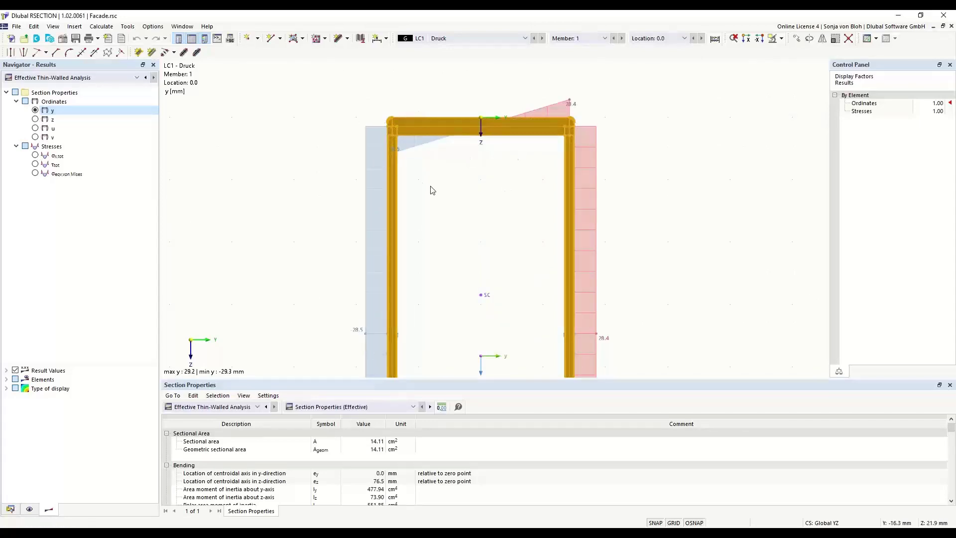
scroll(430, 150, "down", 3)
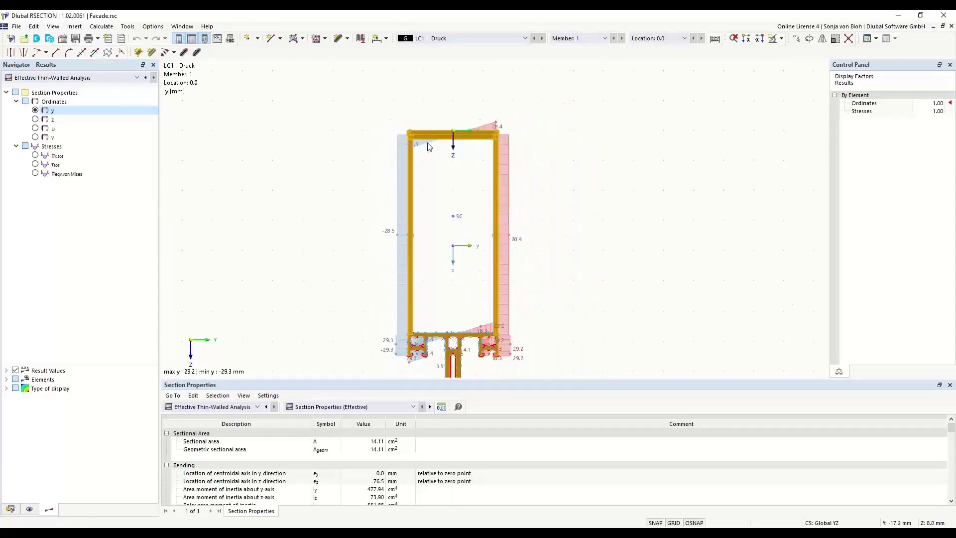
middle_click_drag(427, 219, 415, 182)
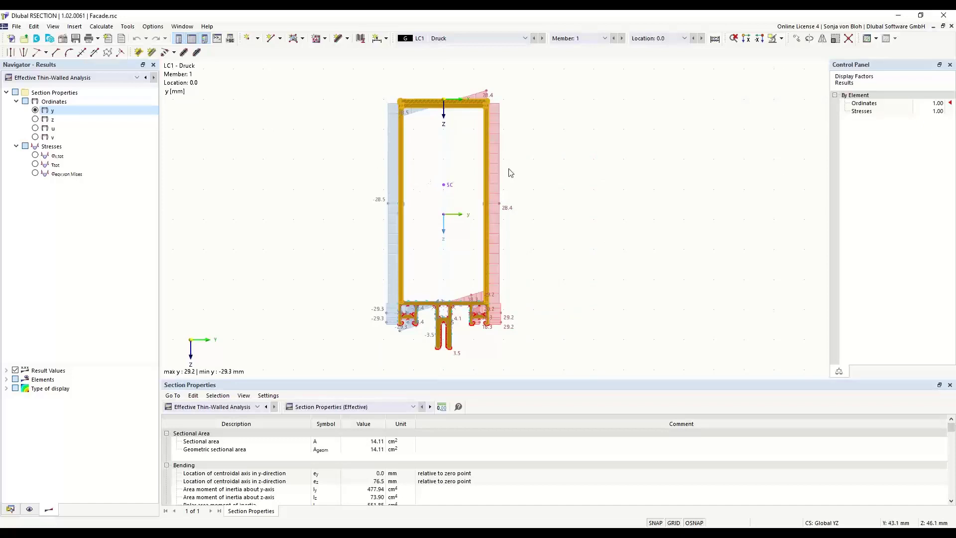
left_click(566, 124)
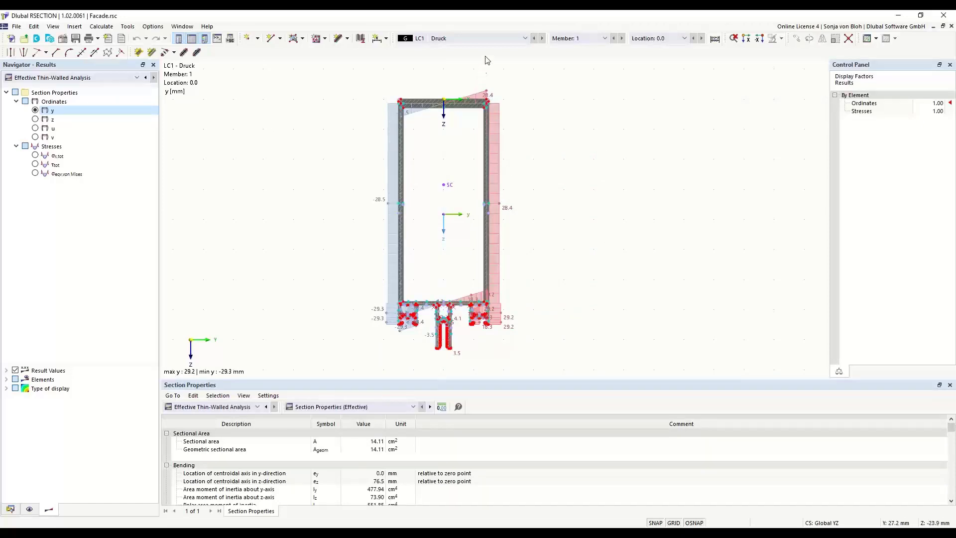
Examine the rounded upper right corner of the section up close
scroll(565, 196, "up", 3)
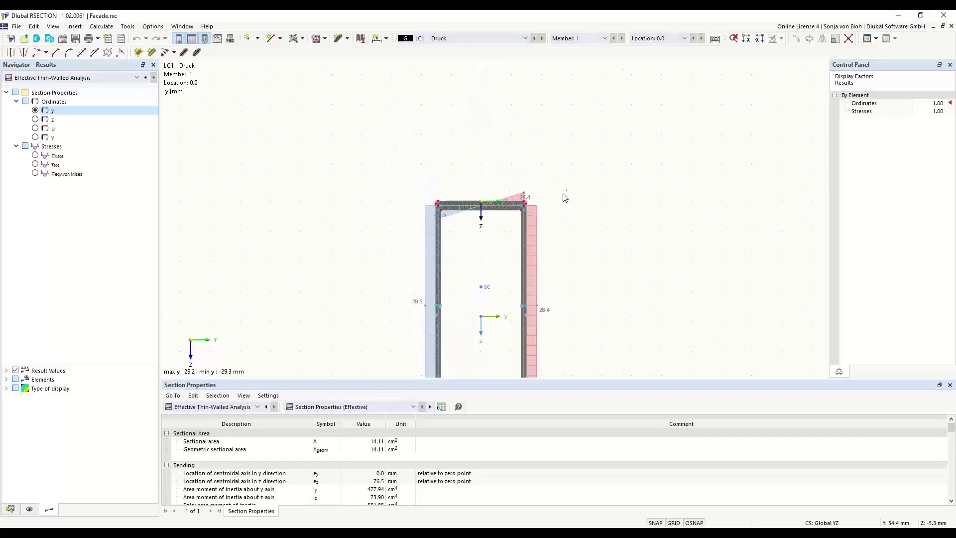
scroll(537, 195, "up", 5)
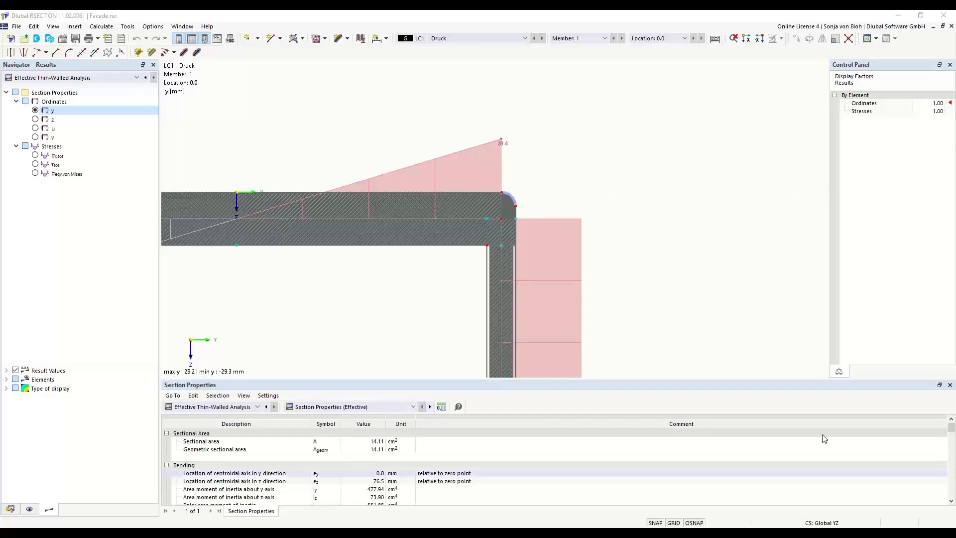
Create a new model named Example 1 in the Training series with Thin-Walled Analysis as the analysis method
left_click(13, 510)
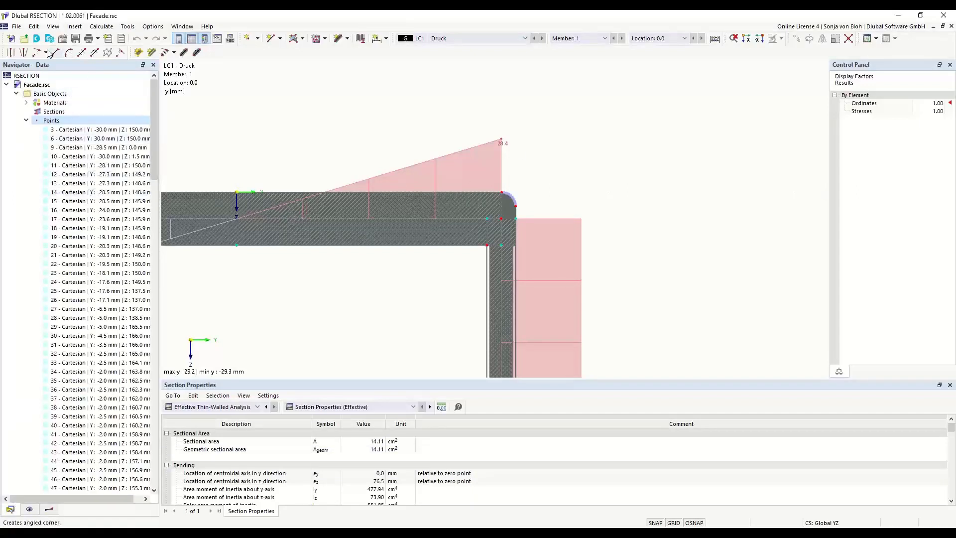
left_click(11, 39)
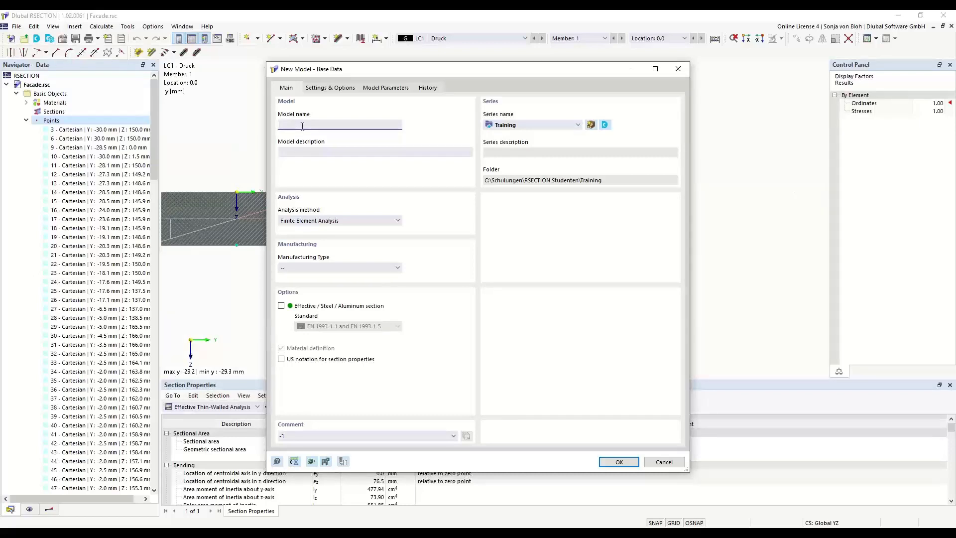
type("Example 1")
left_click(398, 221)
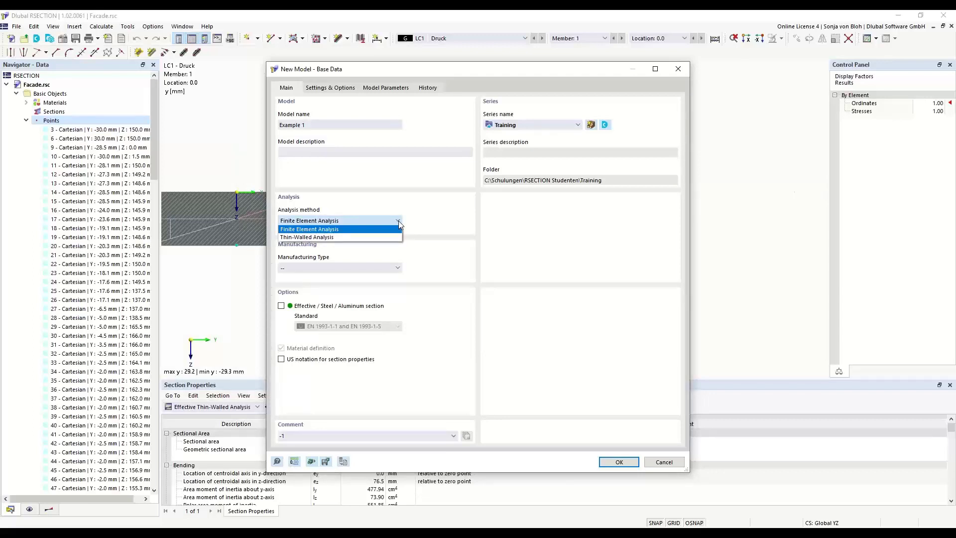
left_click(347, 238)
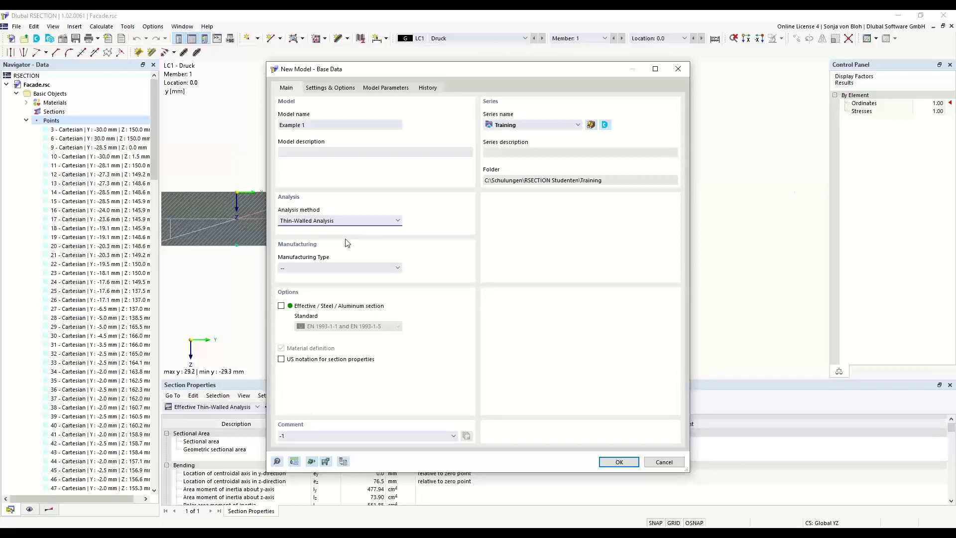
Enable the Effective / Steel / Aluminum section to EN 1993-1-1 and EN 1993-1-5, leave the manufacturing type unset, and accept the base data
left_click(281, 305)
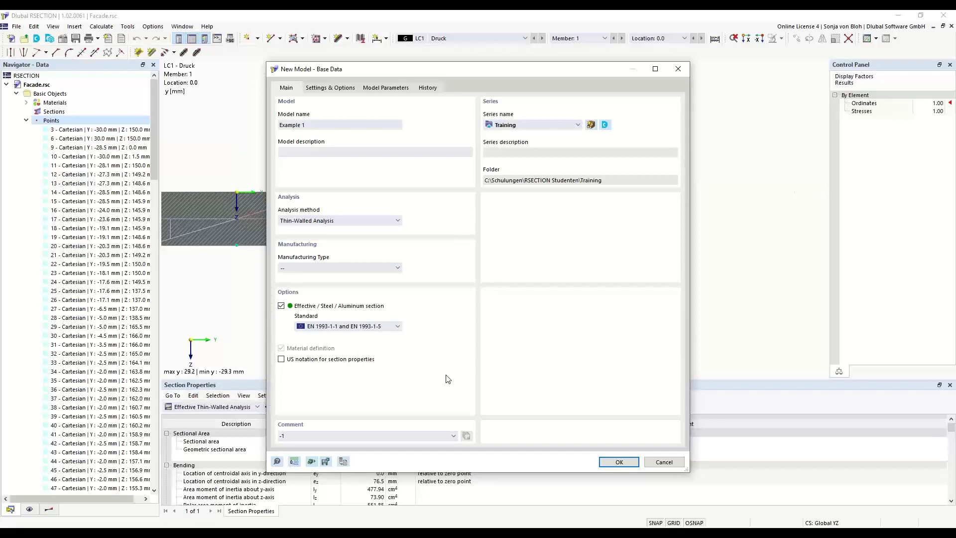
left_click(399, 326)
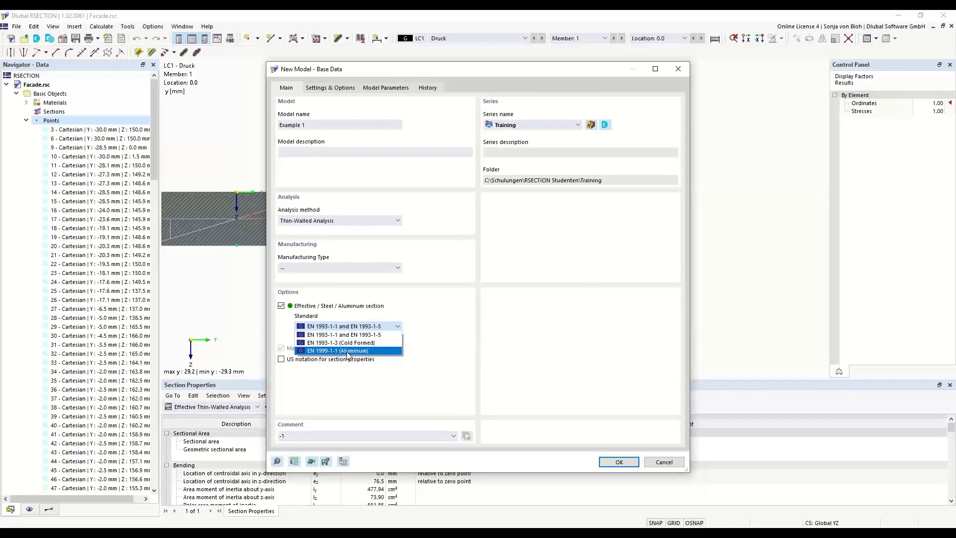
left_click(342, 334)
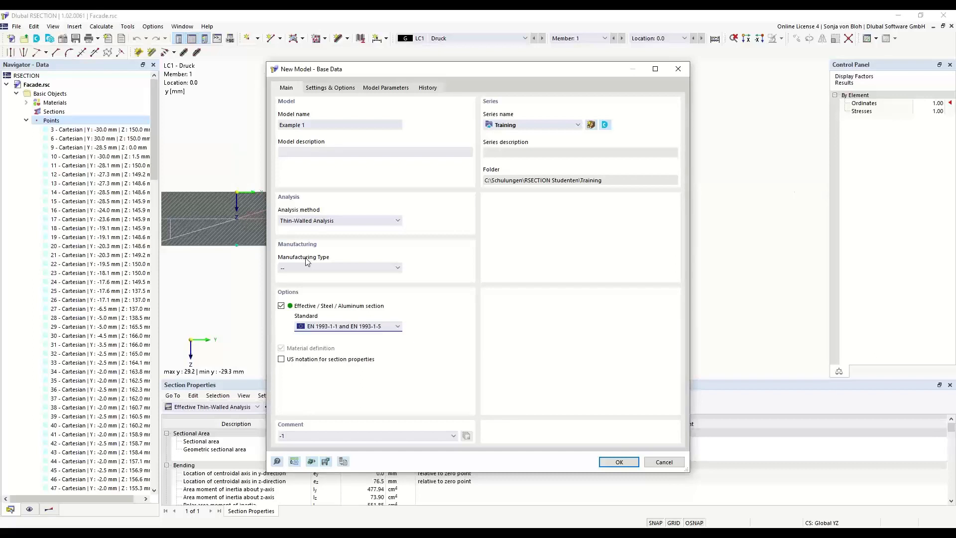
left_click(397, 268)
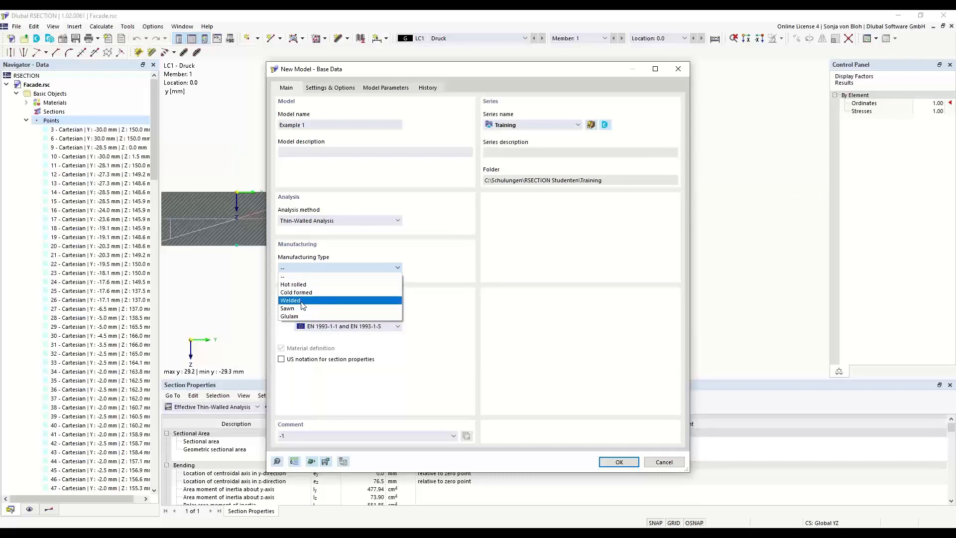
left_click(392, 247)
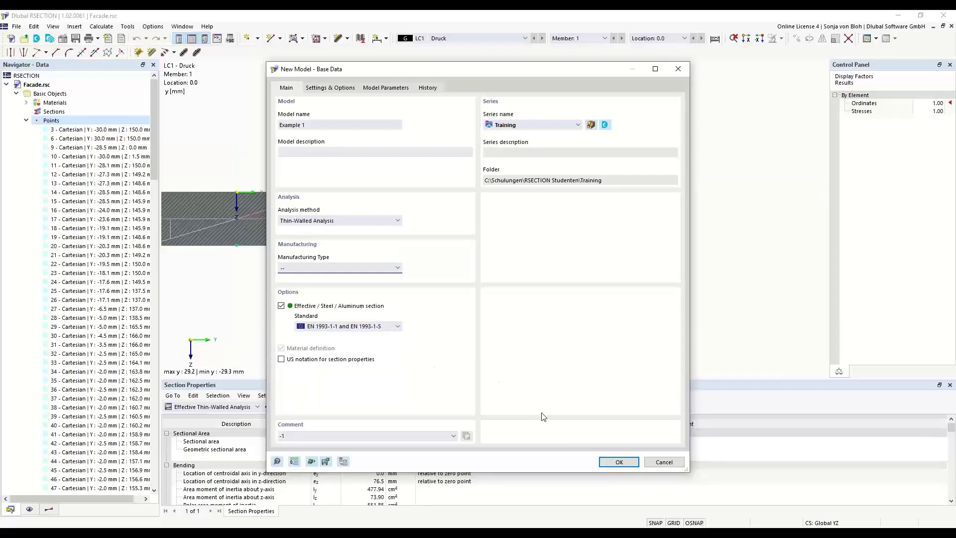
left_click(616, 461)
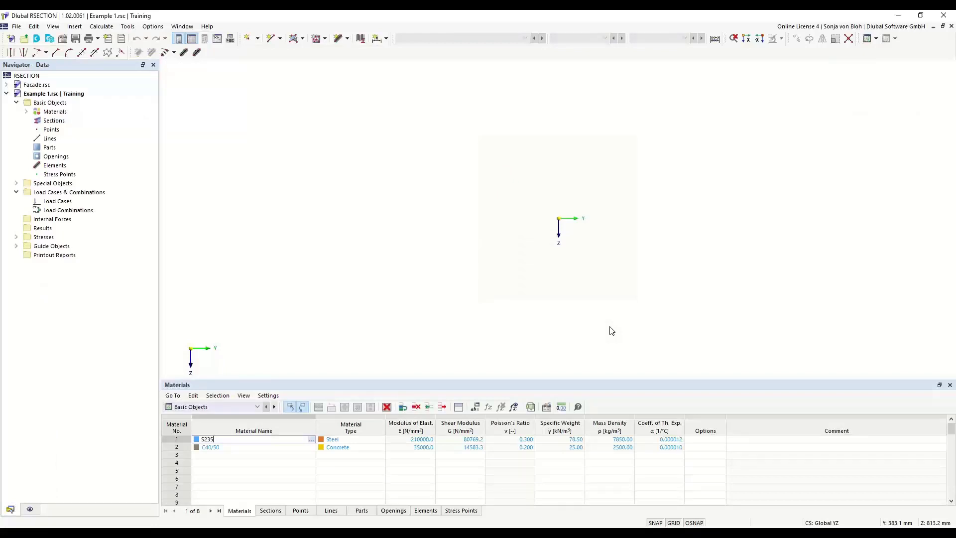
Inspect the definition of the default S235 steel and review the commands offered for materials
left_click(27, 111)
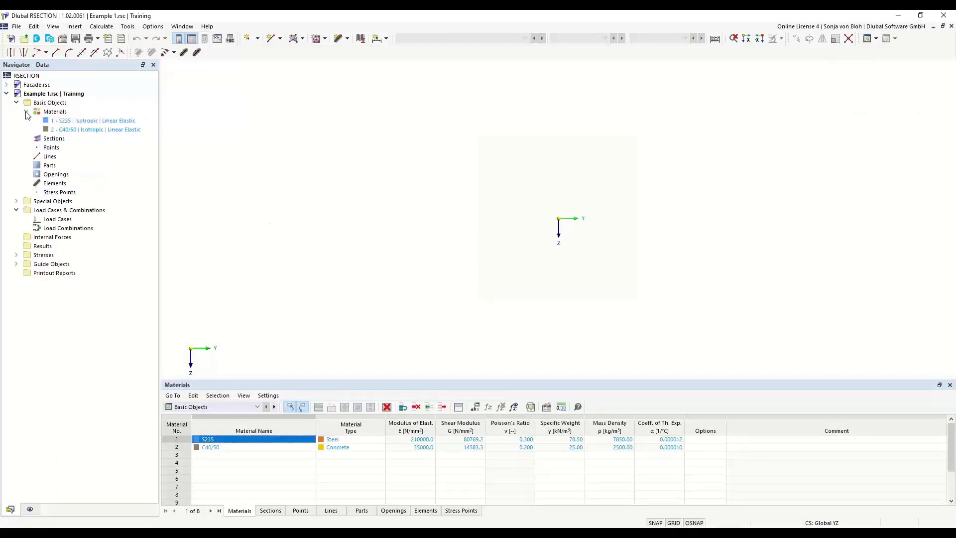
double_click(78, 122)
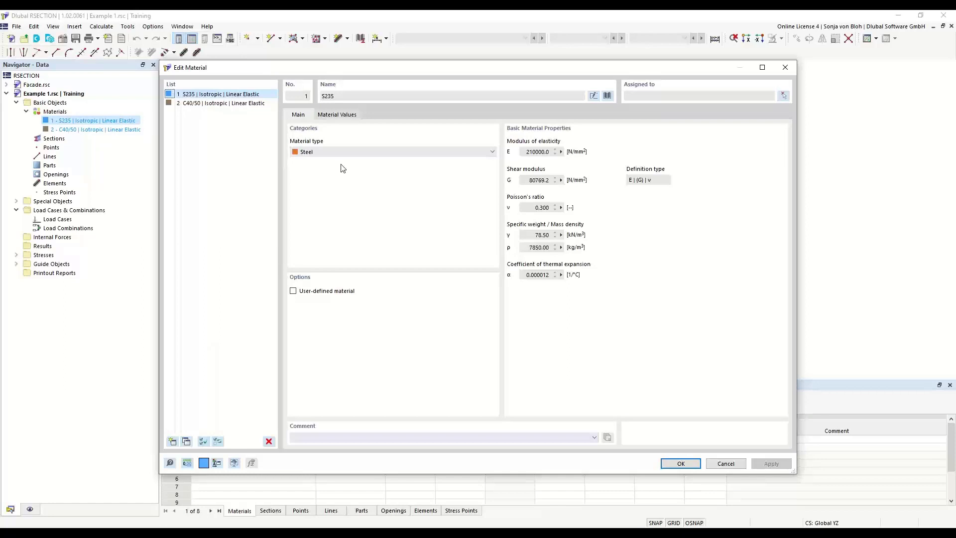
left_click(785, 67)
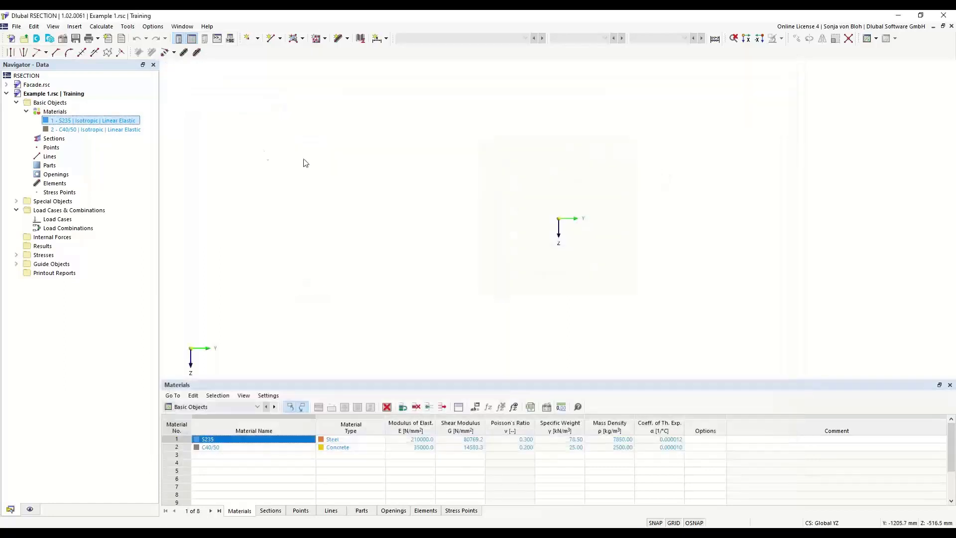
left_click(57, 113)
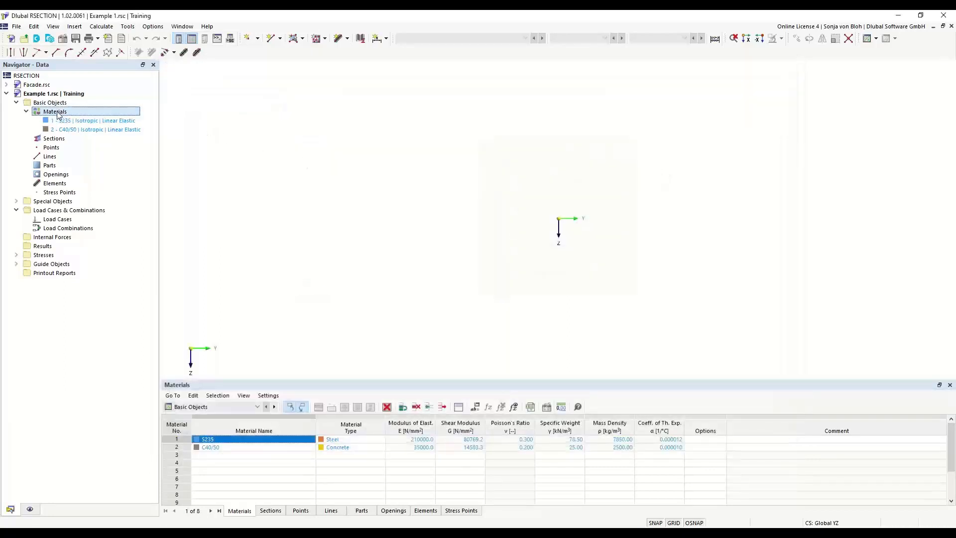
right_click(58, 114)
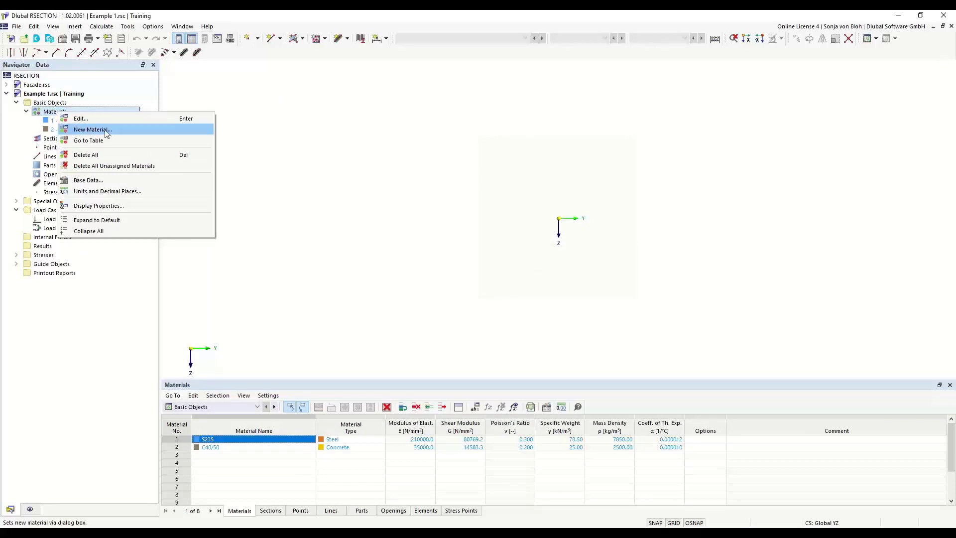
Edit the S235 material and enter S355 as its name
double_click(49, 120)
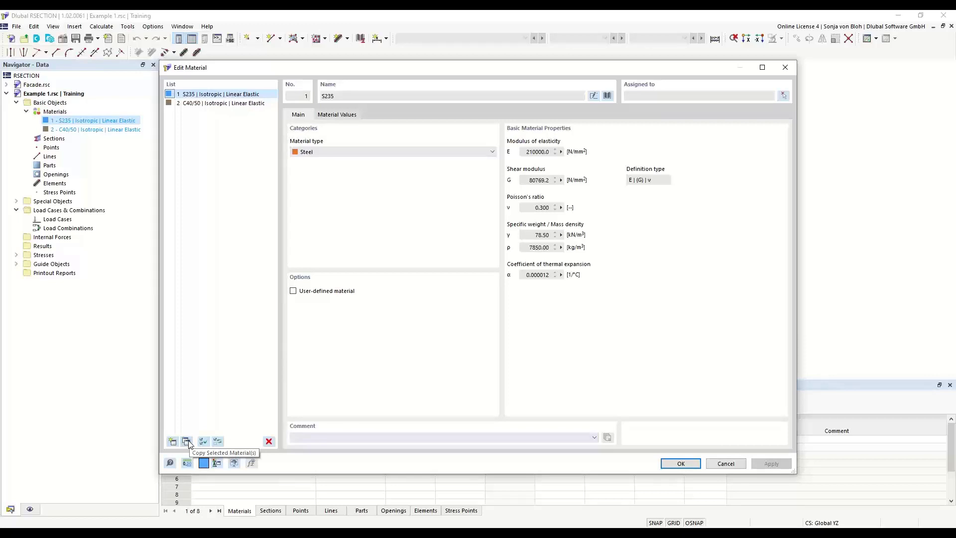
left_click(593, 96)
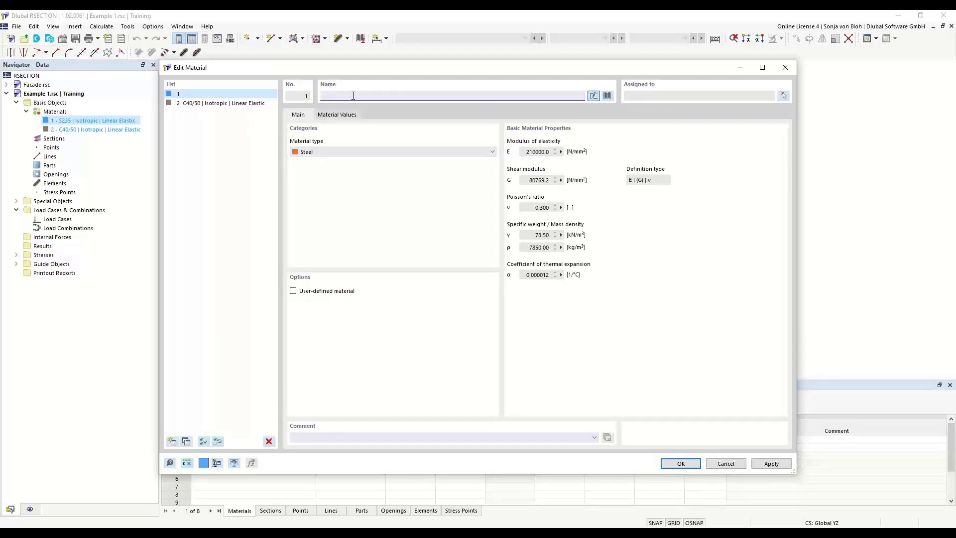
type("S355")
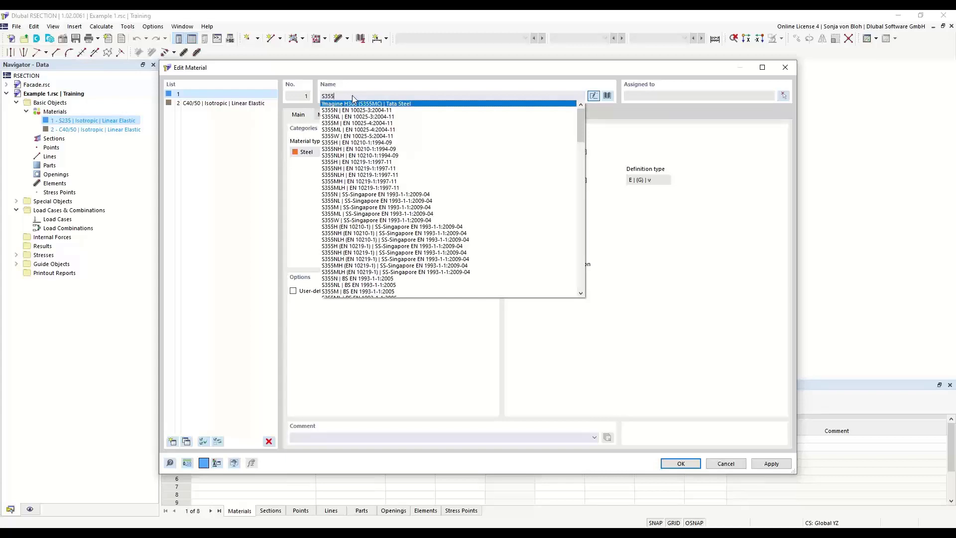
left_click(404, 79)
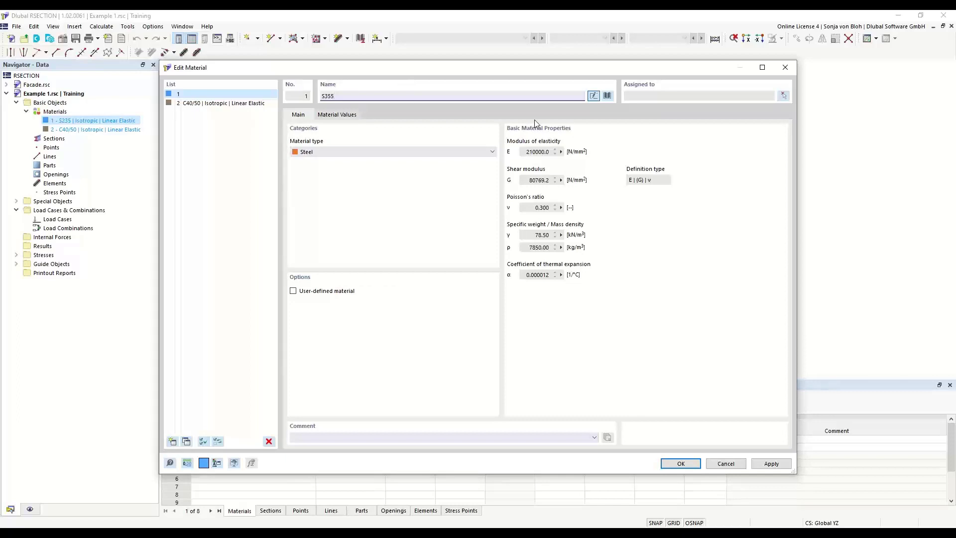
Filter the material library by the Steel type and search it for S355
left_click(608, 96)
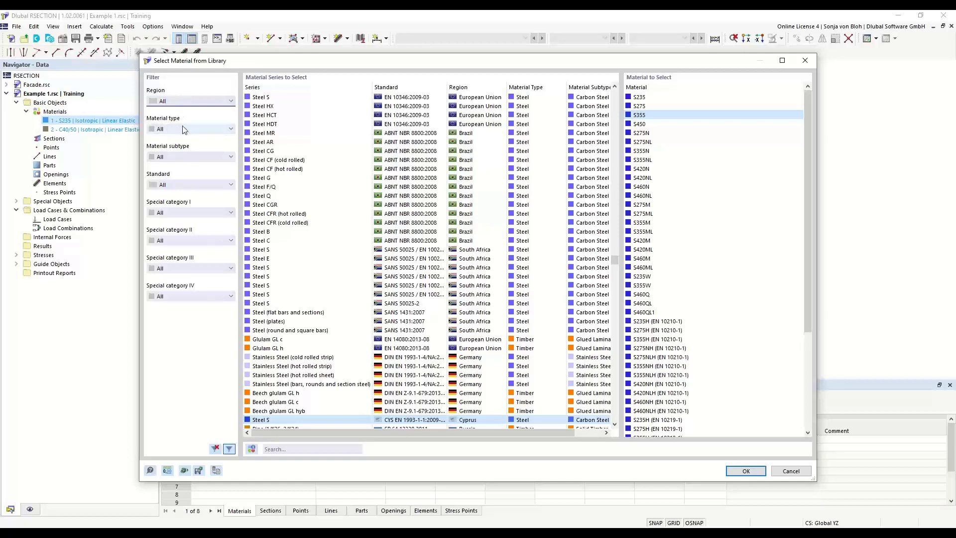
left_click(229, 129)
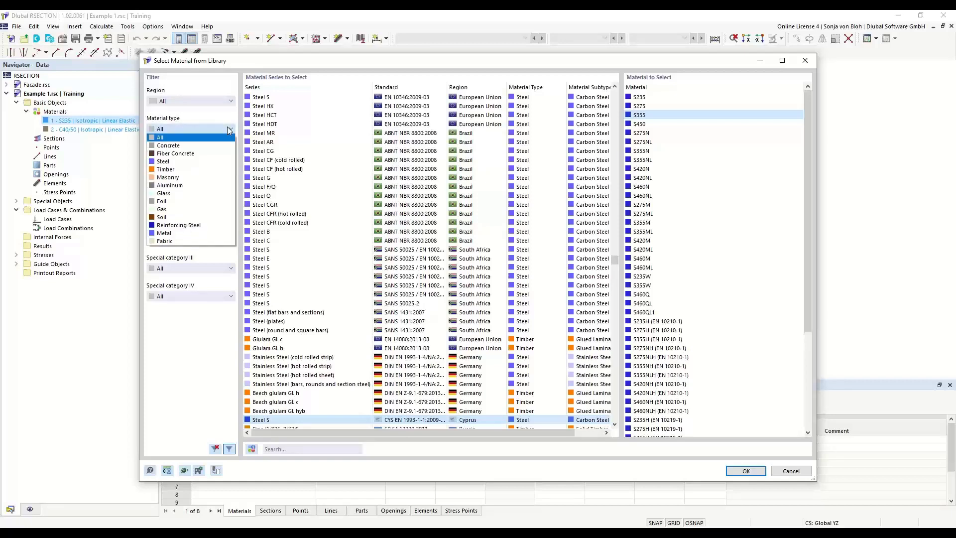
left_click(180, 161)
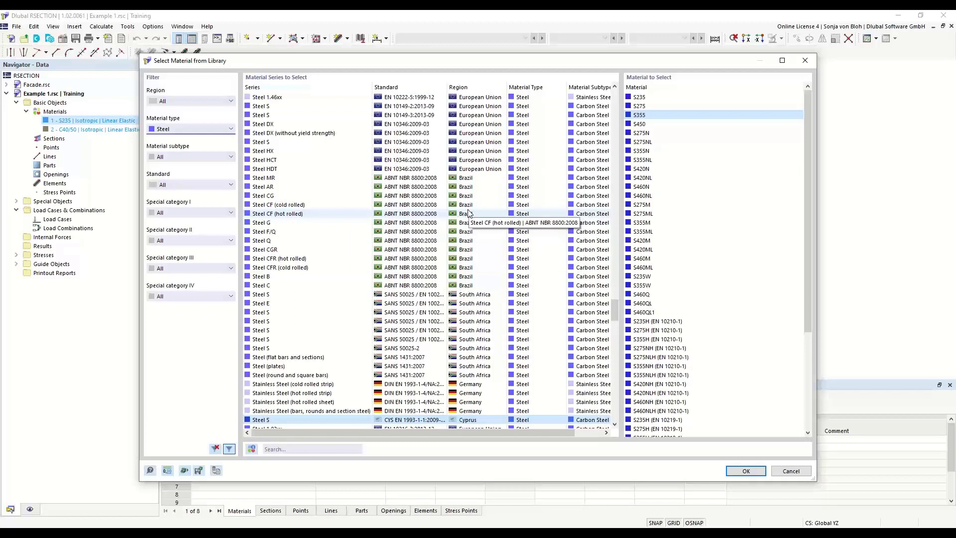
left_click(295, 447)
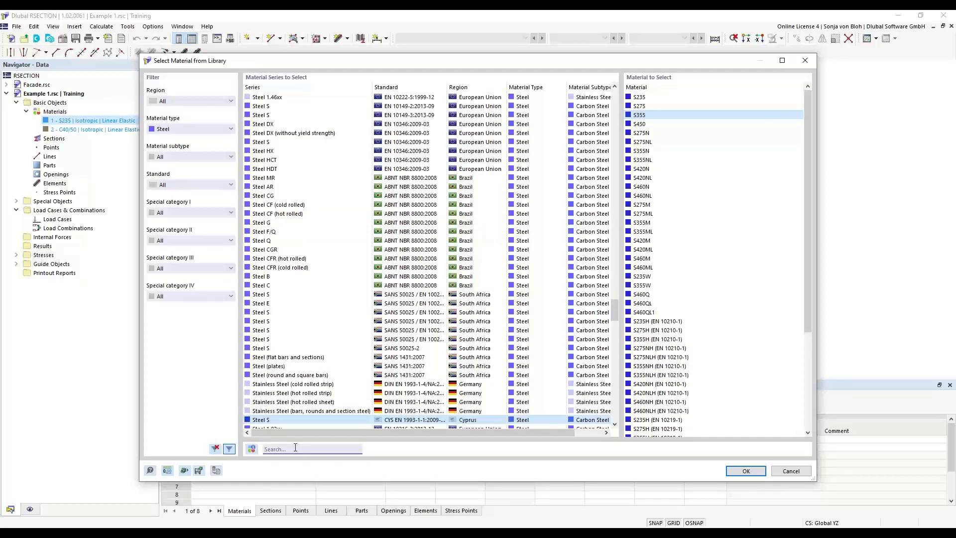
type("S3")
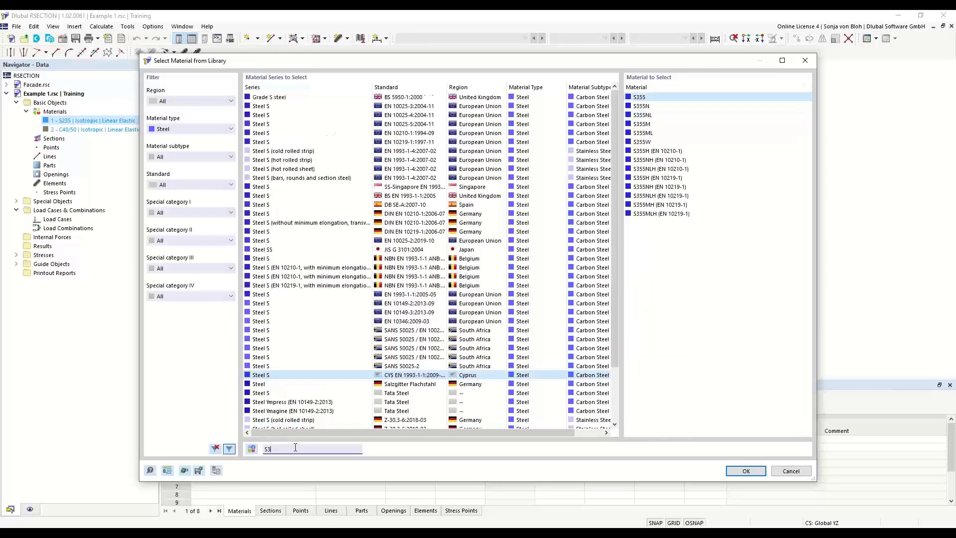
type("55")
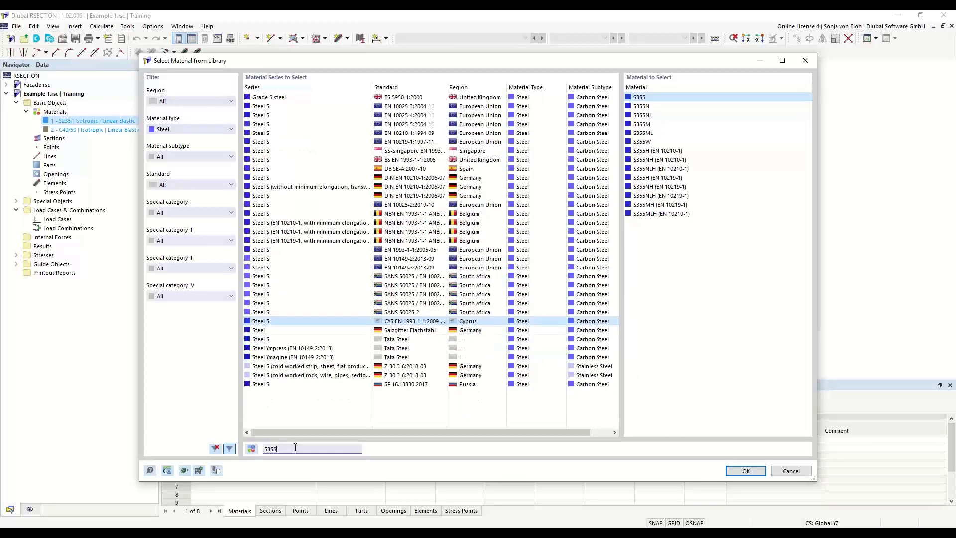
Assign S355 from the EN 1993-1-1:2005-05 Steel S series to material 1
left_click(420, 250)
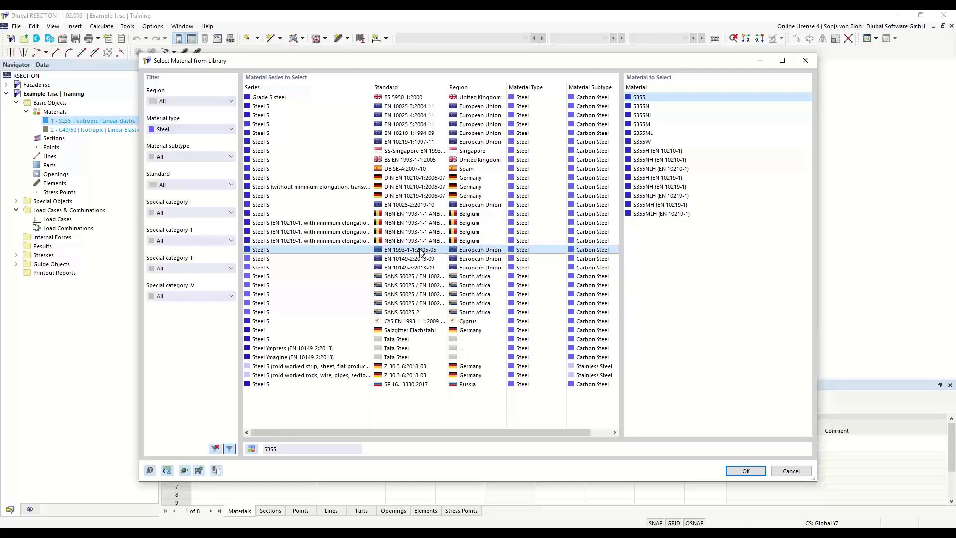
left_click(640, 99)
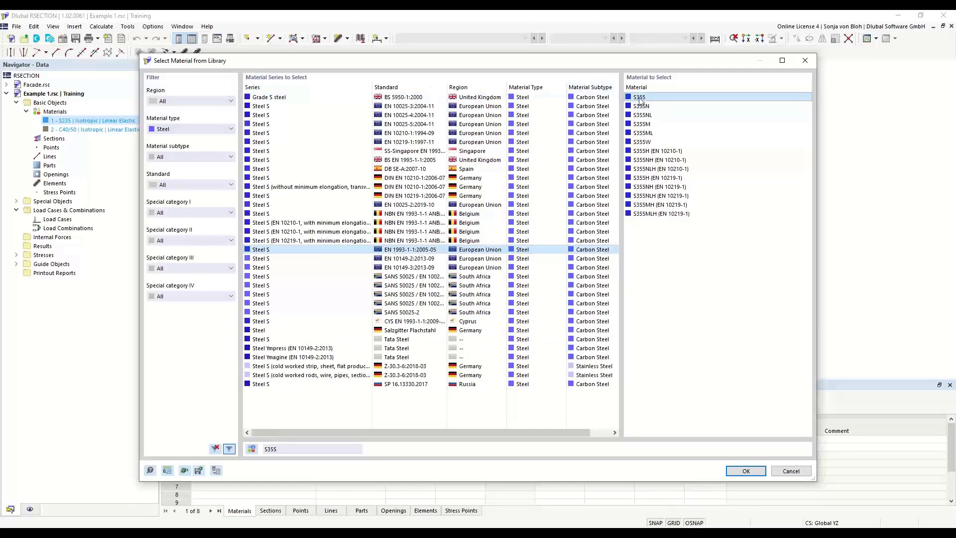
left_click(747, 471)
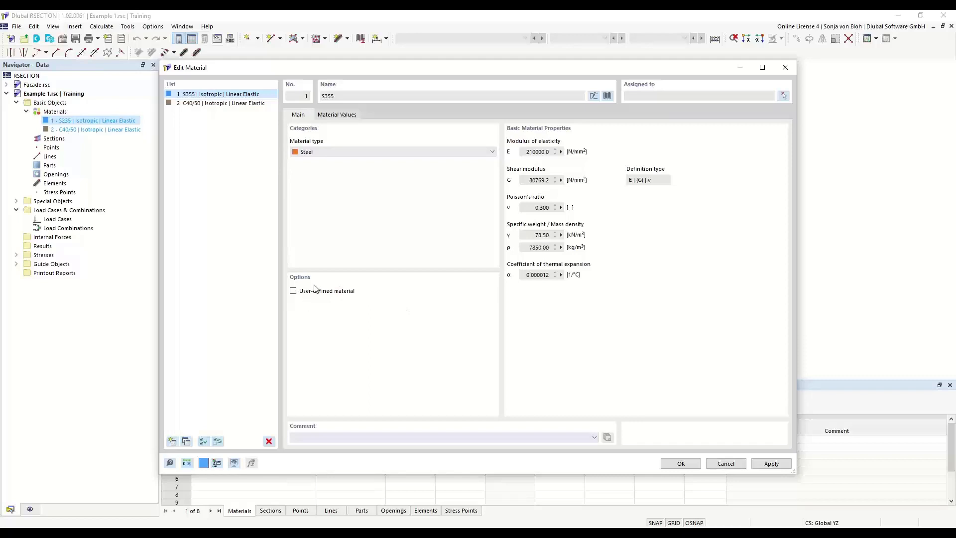
Try the user-defined material option for S355, opening its modulus of elasticity for editing among the material values, and turn the option off
left_click(295, 292)
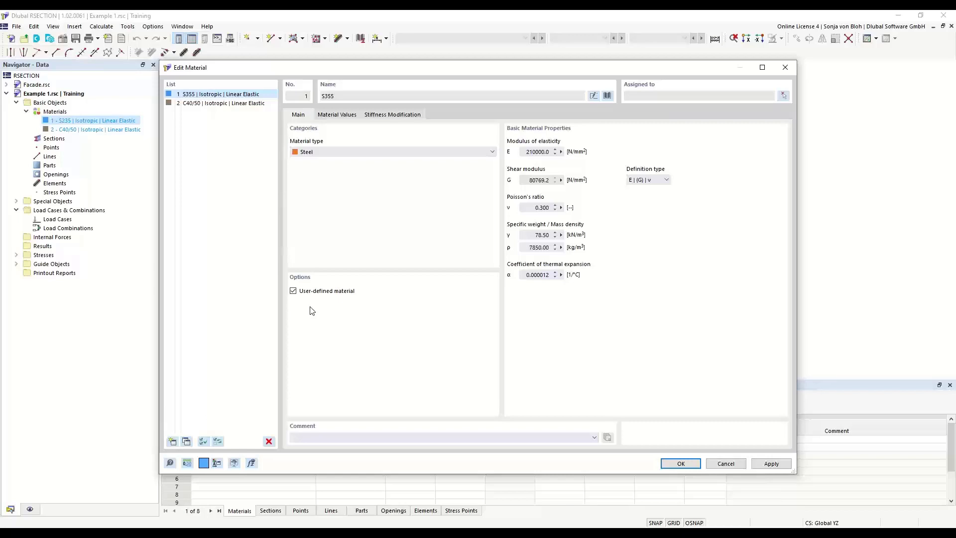
left_click(350, 117)
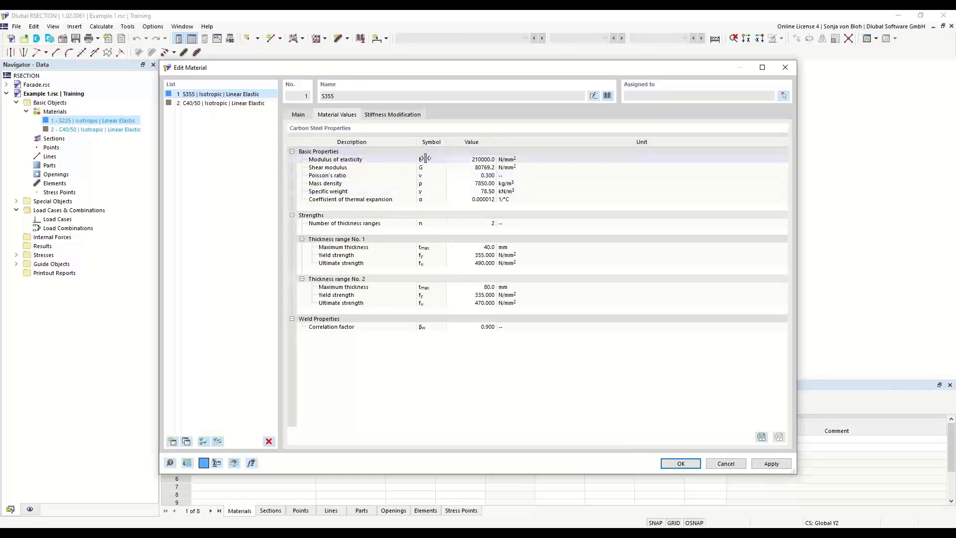
left_click(470, 159)
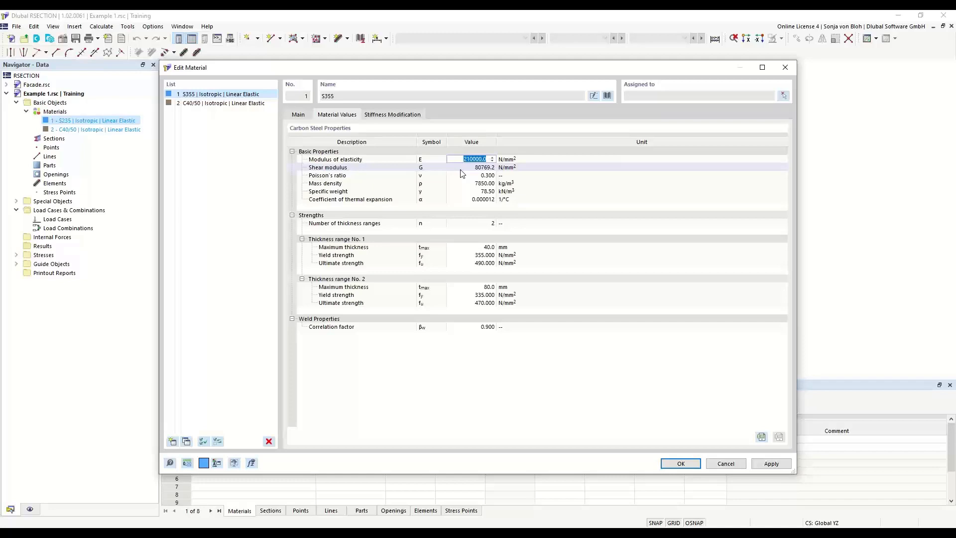
left_click(302, 118)
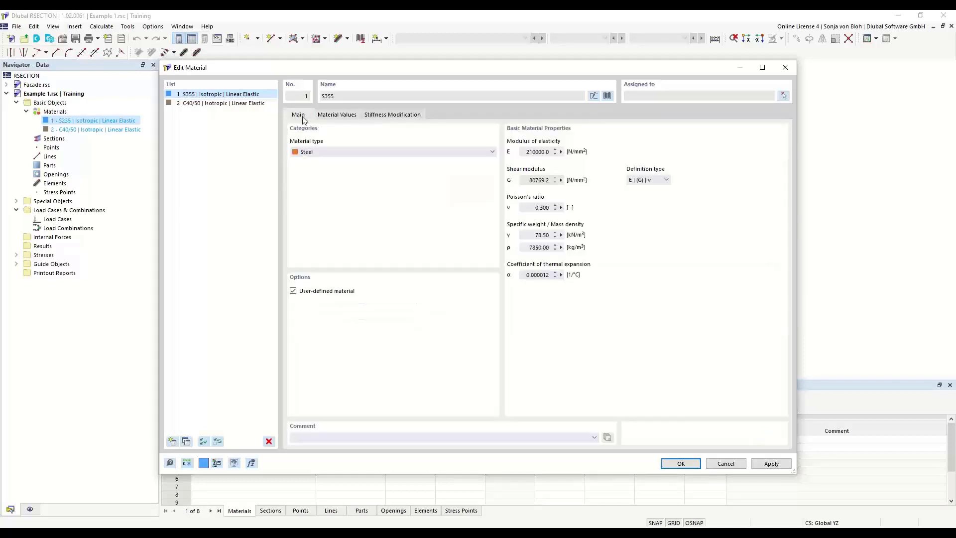
left_click(293, 291)
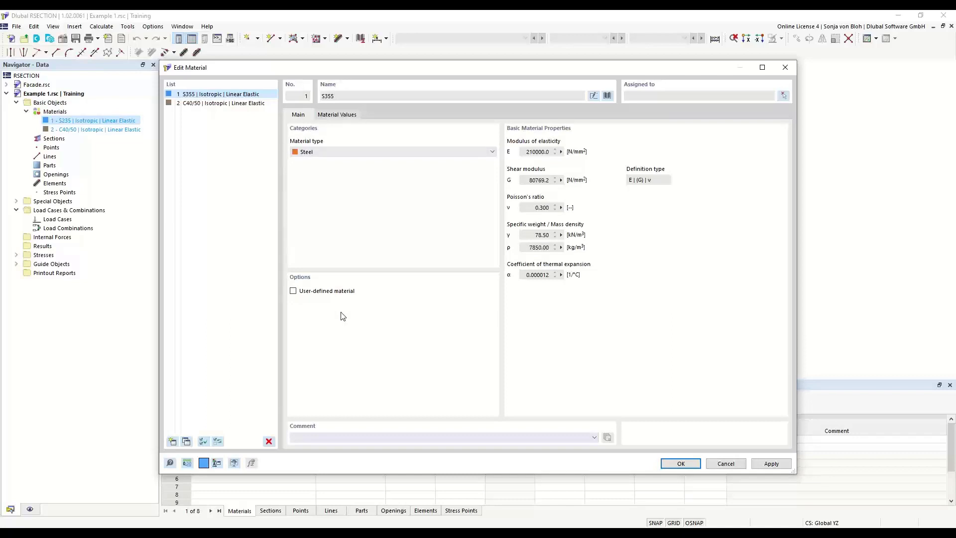
Accept S355 as material 1 and finish editing the material
left_click(679, 463)
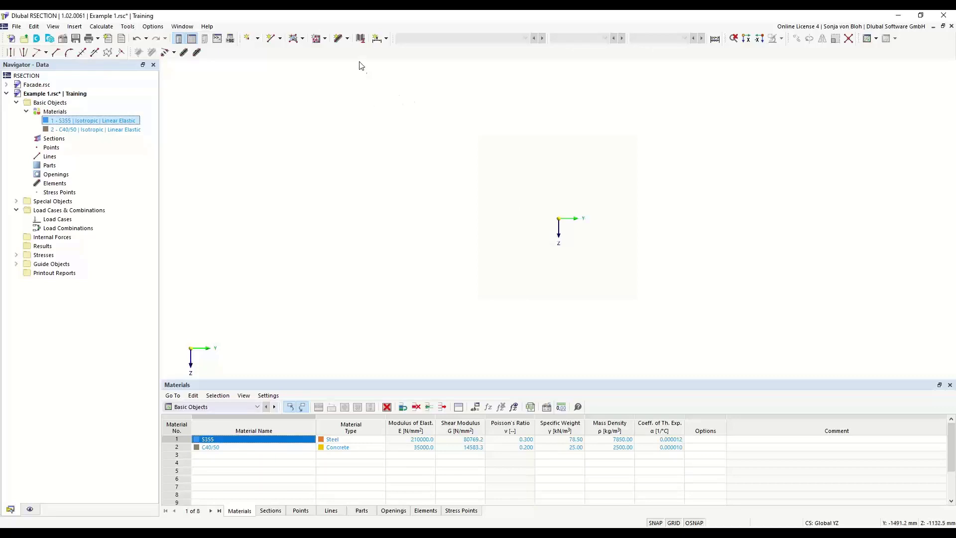
left_click(348, 39)
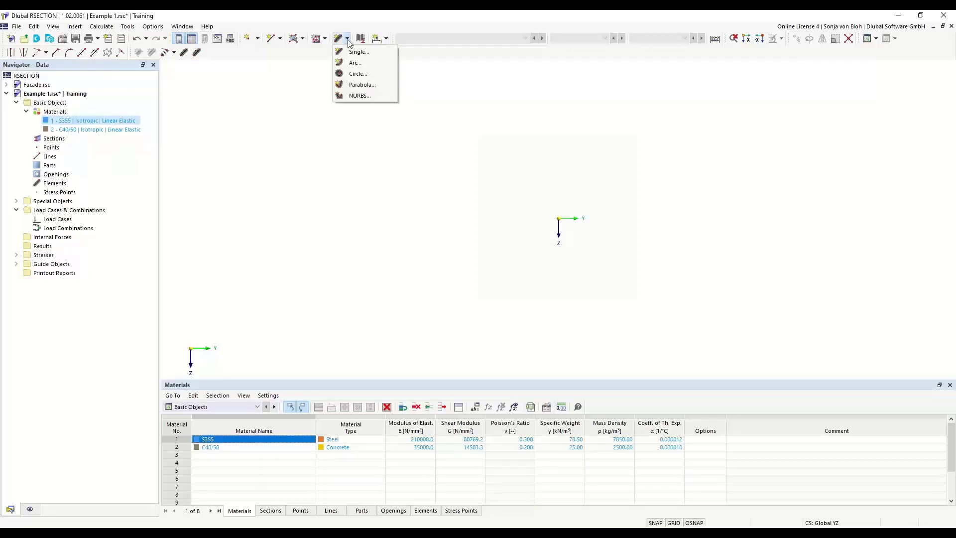
left_click(293, 122)
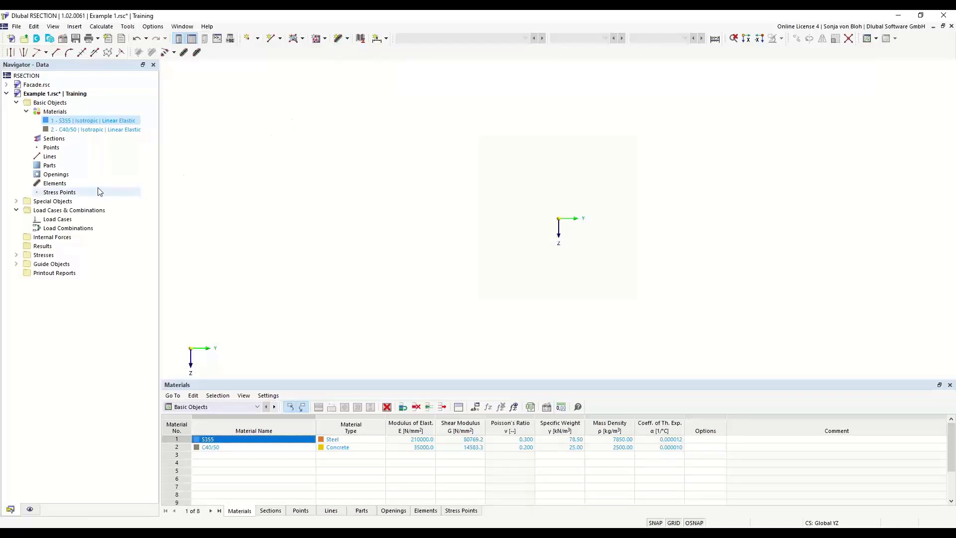
right_click(59, 184)
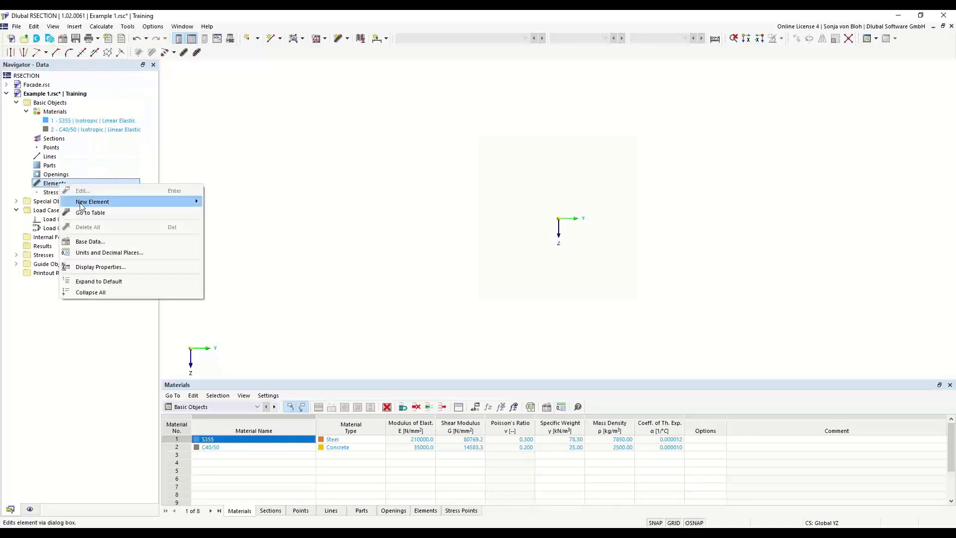
mouse_move(144, 202)
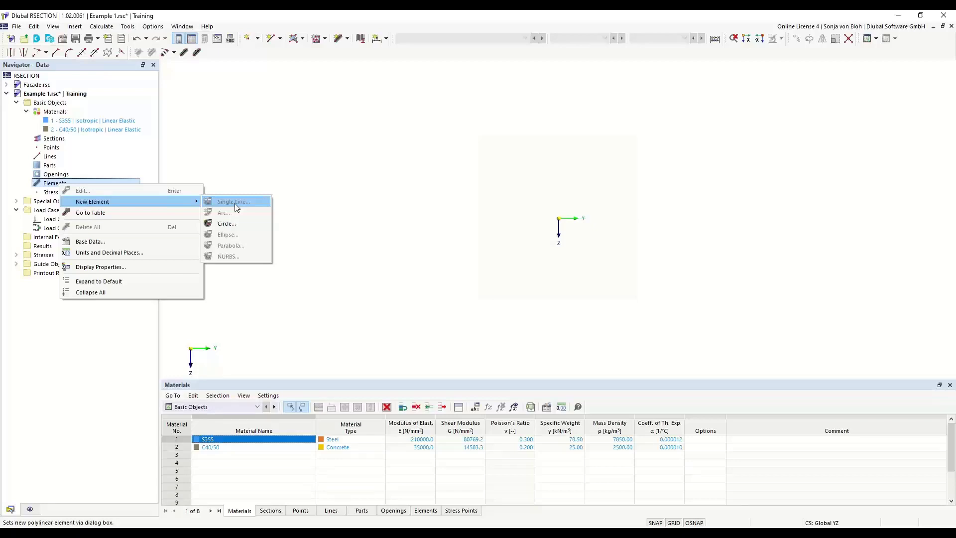
left_click(369, 180)
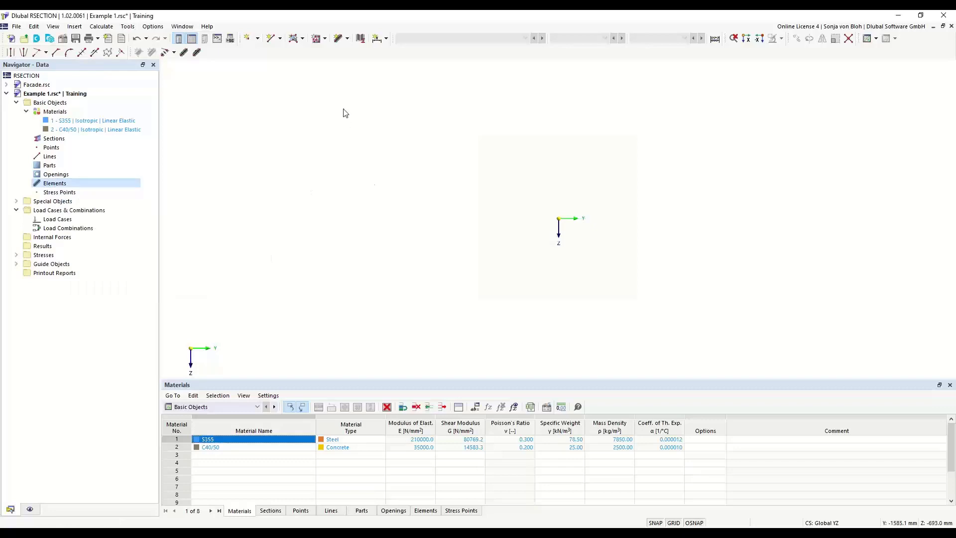
Create a horizontal single-line element from the origin by length and direction, 150 mm long and 10.7 mm thick, in S355
left_click(347, 38)
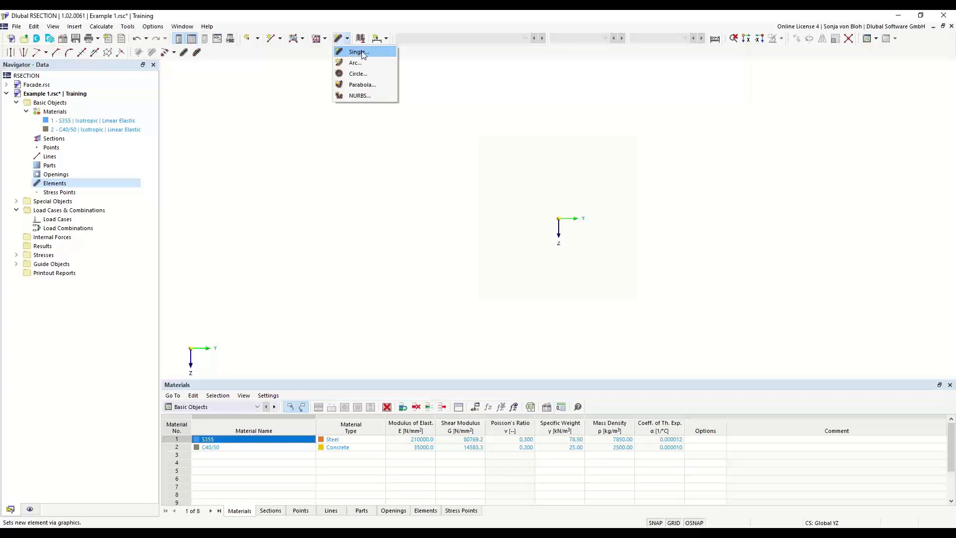
left_click(357, 52)
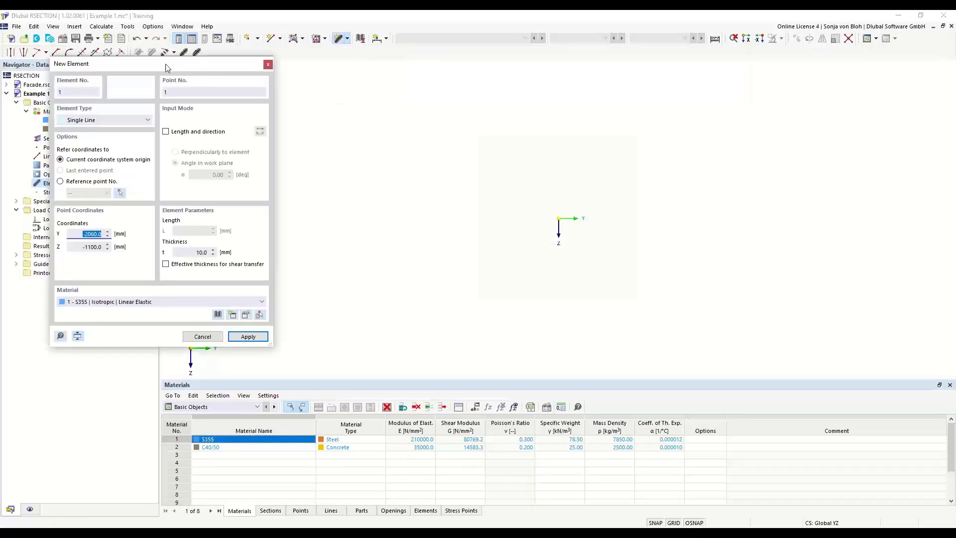
left_click_drag(167, 67, 312, 104)
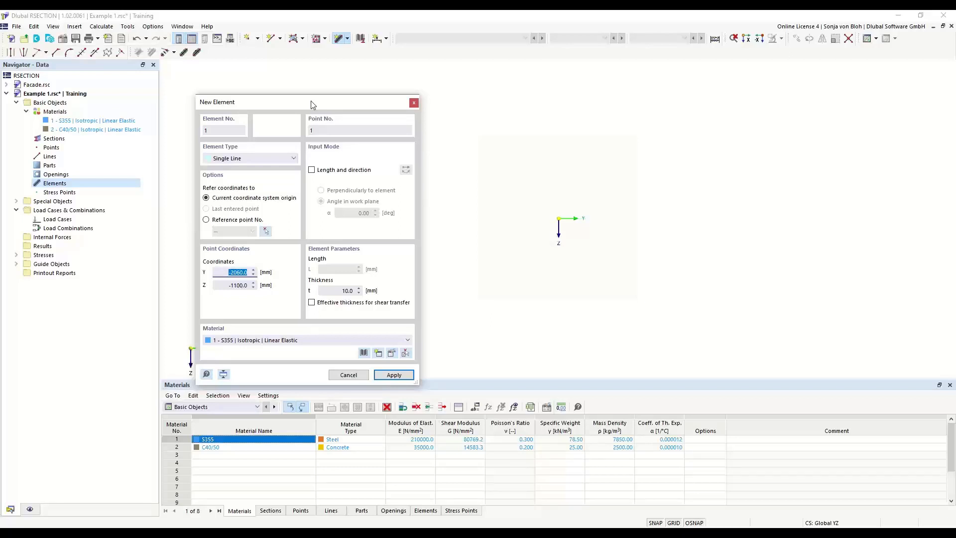
left_click(312, 170)
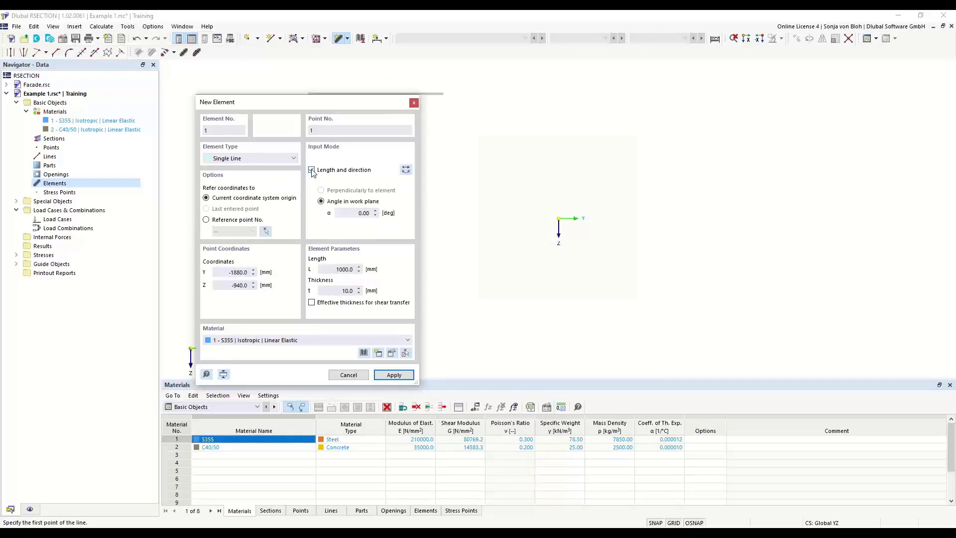
double_click(357, 213)
double_click(343, 269)
type("150")
key("Tab")
type("10,7")
key("shift+Tab")
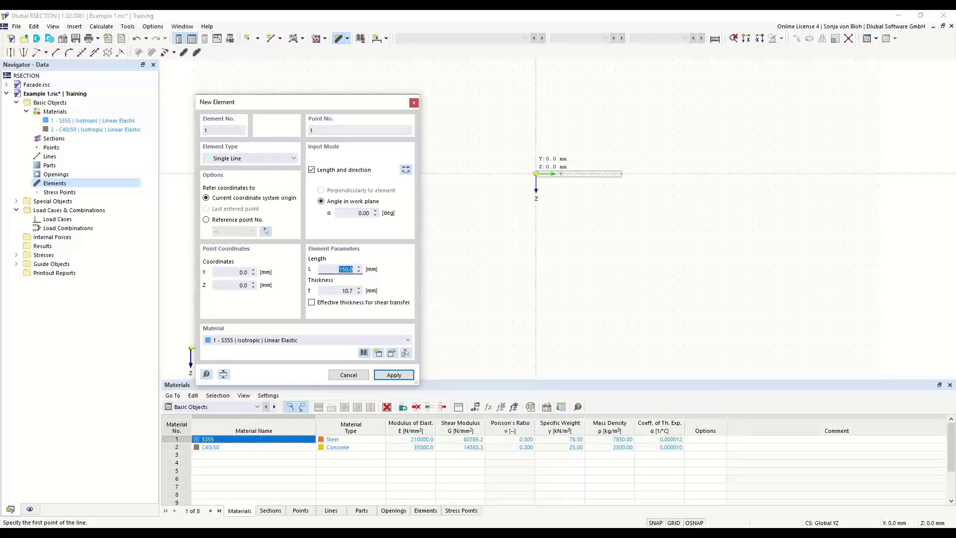
left_click(536, 174)
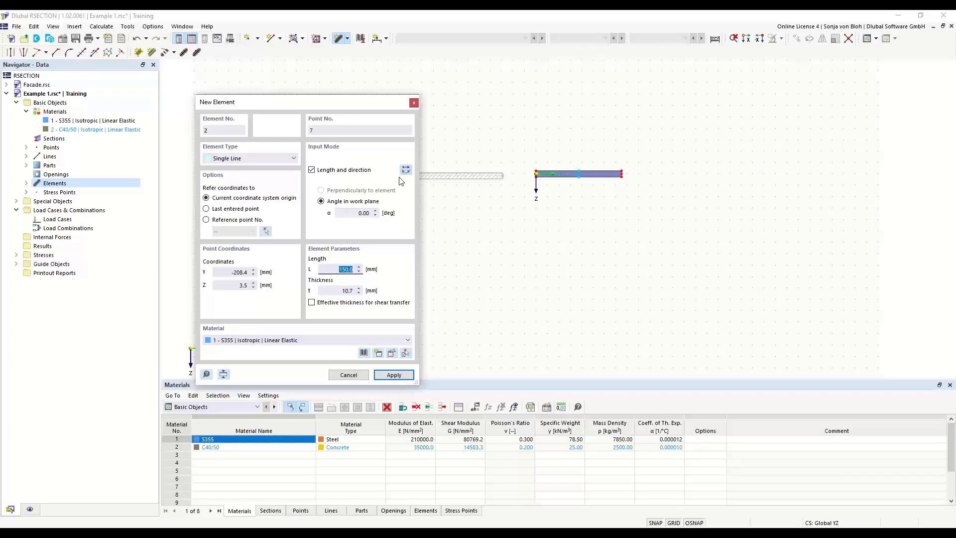
Add the web as a 90° element in reversed direction from the flange's midpoint, 289.3 mm long and 7.1 mm thick
left_click(354, 213)
type("90")
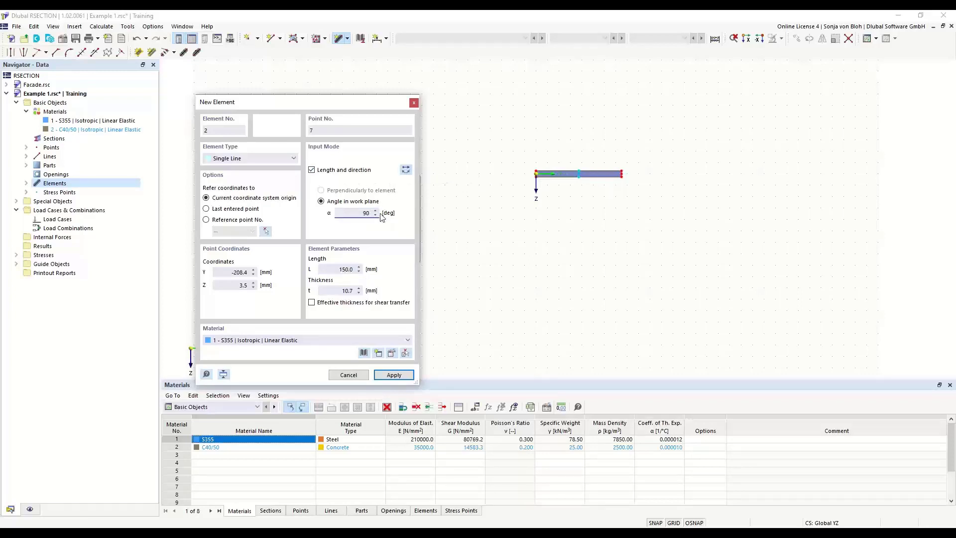
key("Tab")
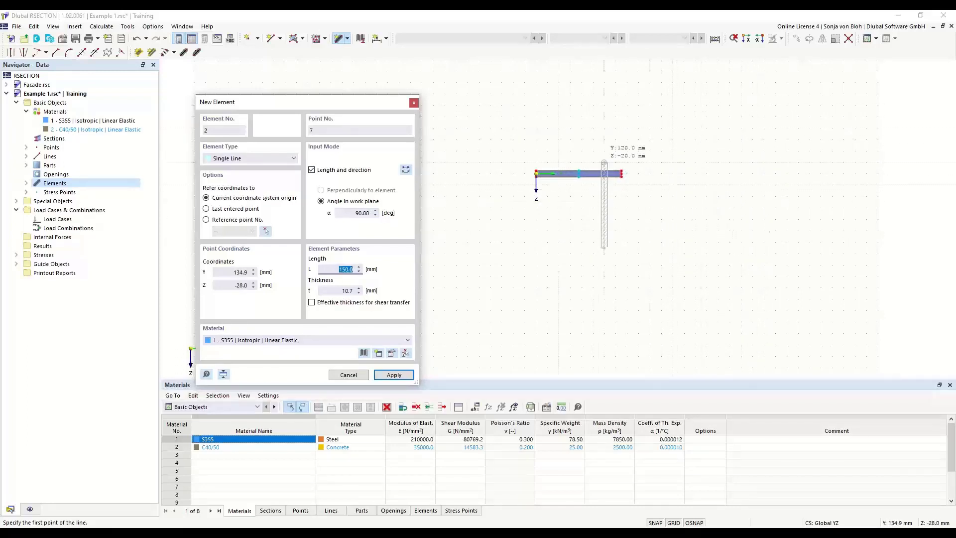
left_click(407, 170)
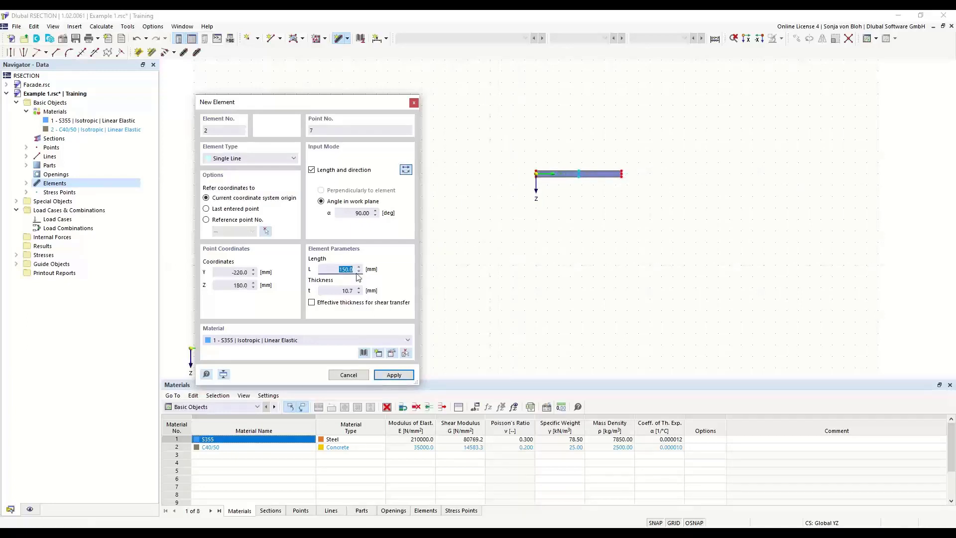
type("289,3")
key("Tab")
type("7")
type(",1")
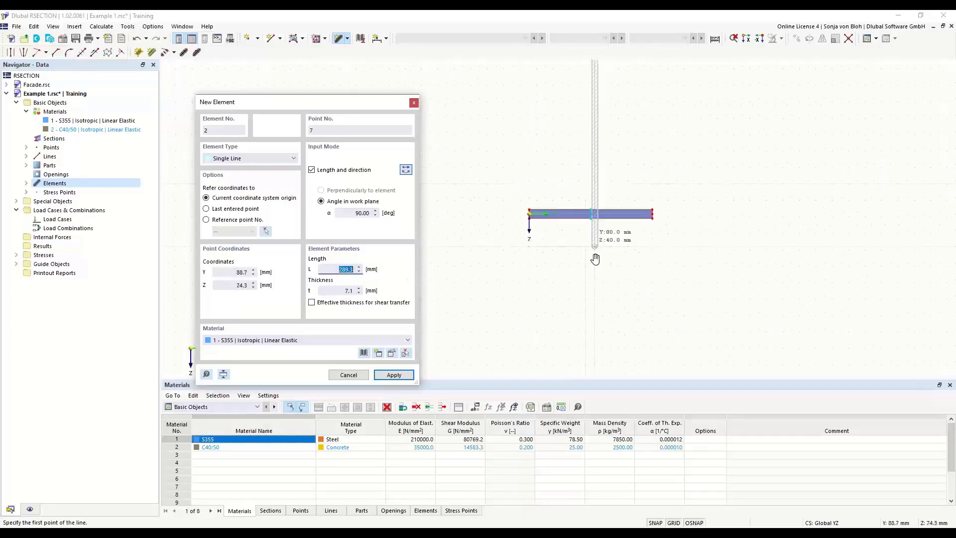
scroll(595, 284, "up", 2)
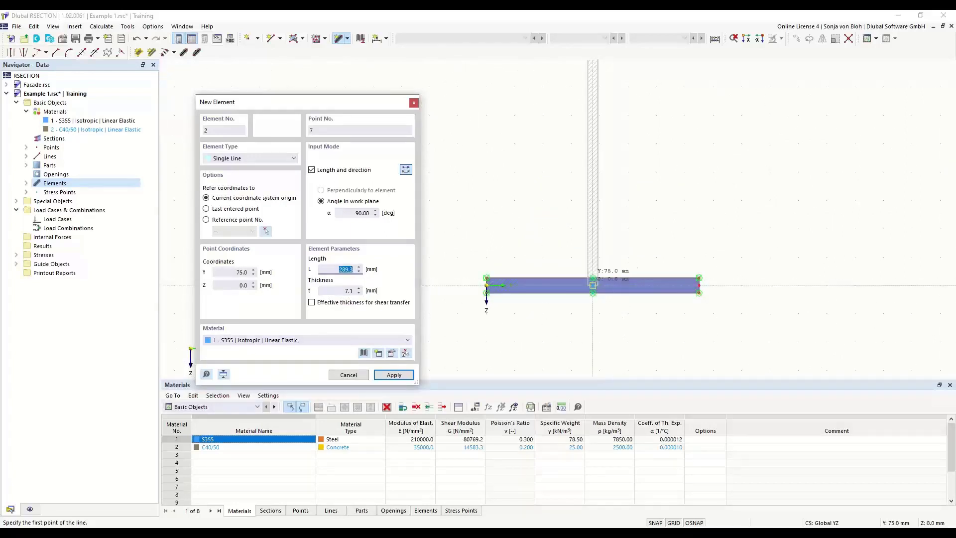
left_click(592, 285)
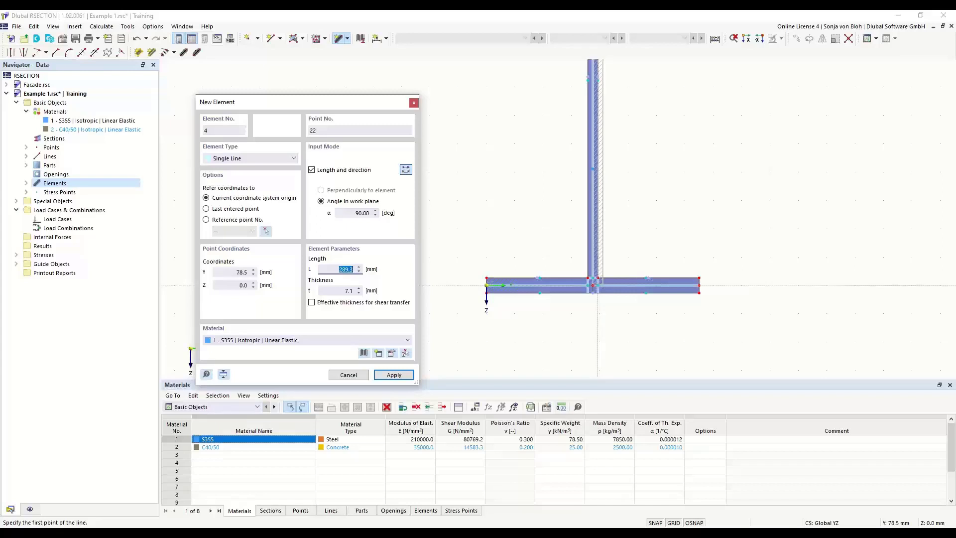
scroll(597, 286, "up", 3)
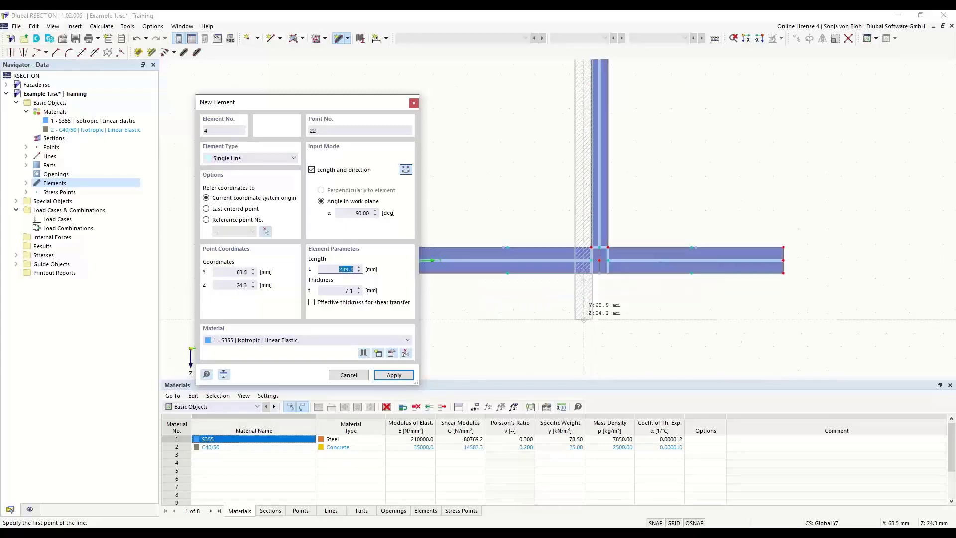
scroll(636, 326, "down", 2)
scroll(552, 284, "up", 2)
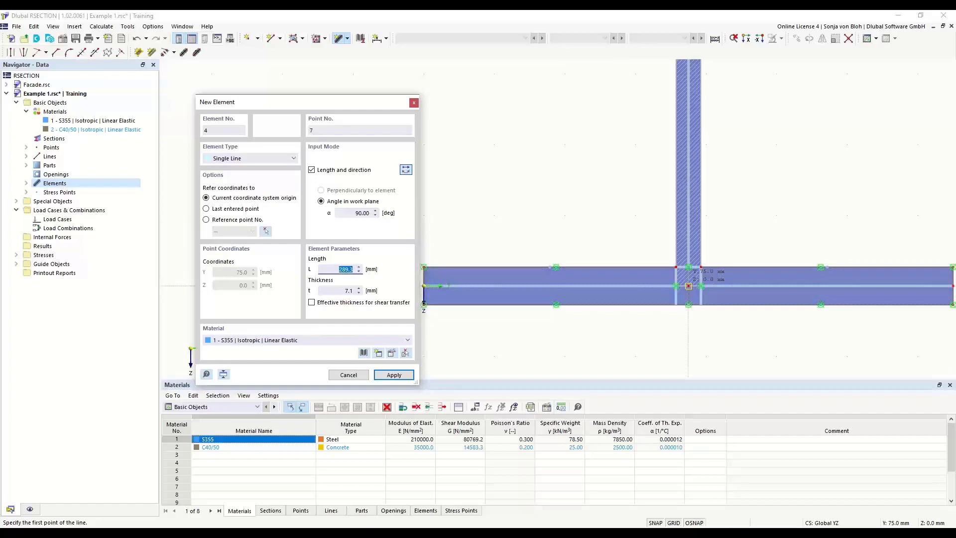
scroll(662, 312, "down", 3)
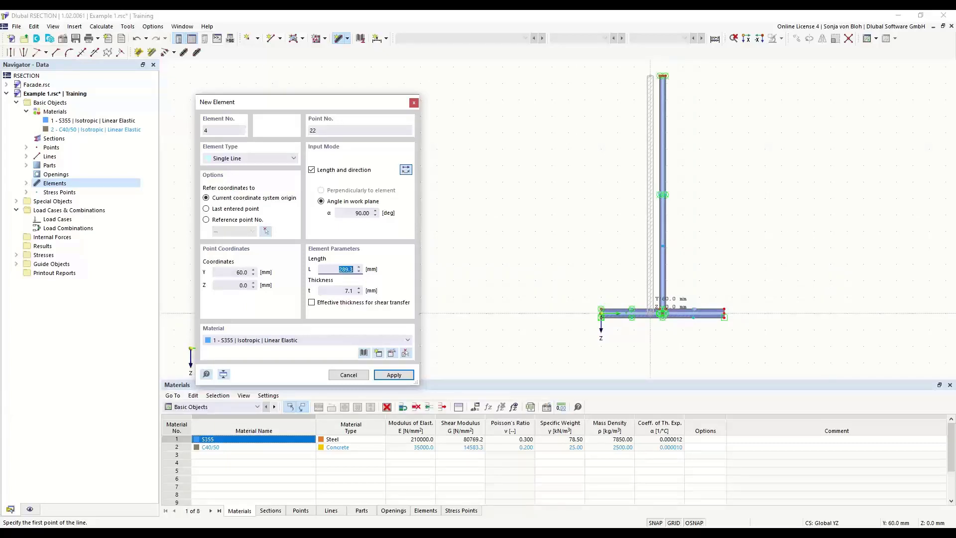
Add the left half of the top flange at the web's upper end, 0° in reversed direction, 75 mm long and 10.7 mm thick
left_click_drag(333, 104, 368, 80)
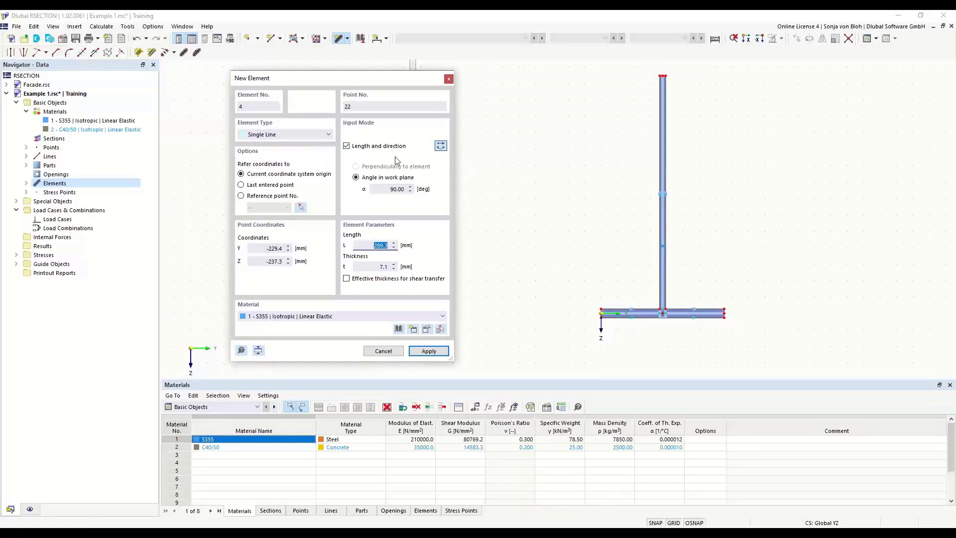
left_click(398, 189)
type("0")
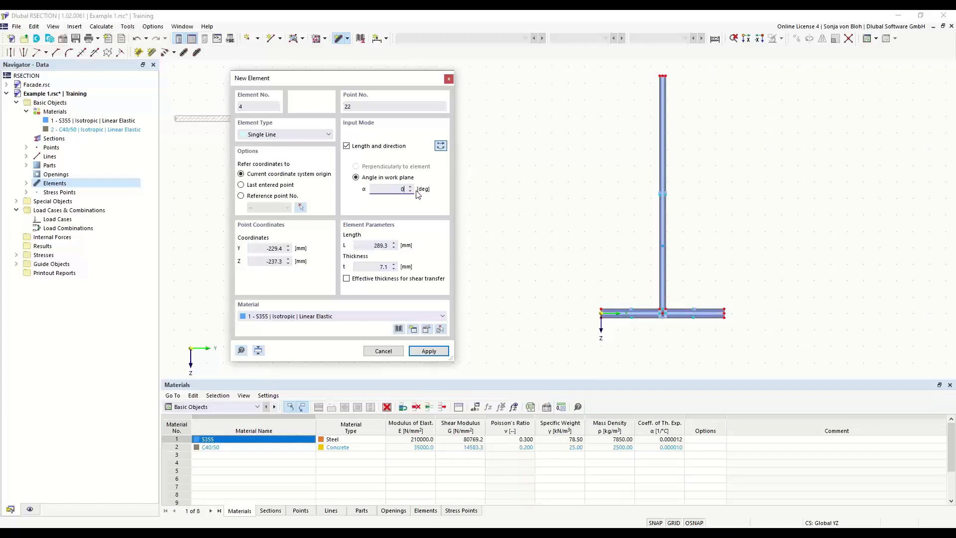
key("Tab")
type("75")
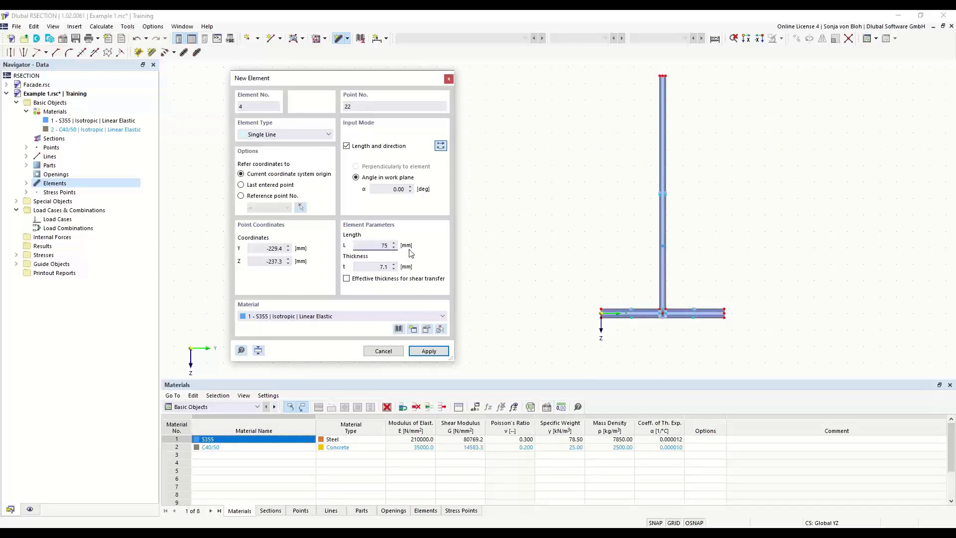
key("Tab")
type("10,7")
scroll(740, 93, "up", 2)
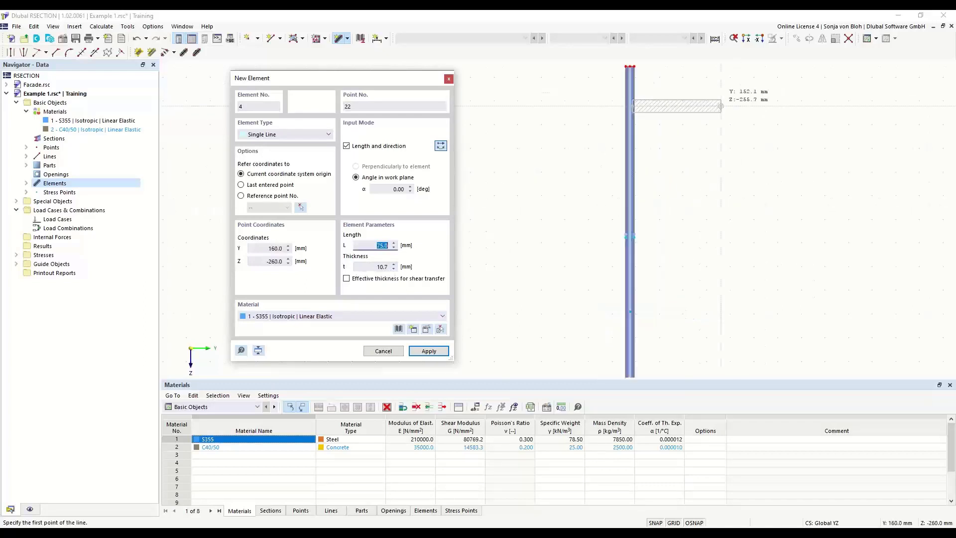
middle_click_drag(658, 140, 687, 271)
scroll(636, 206, "up", 4)
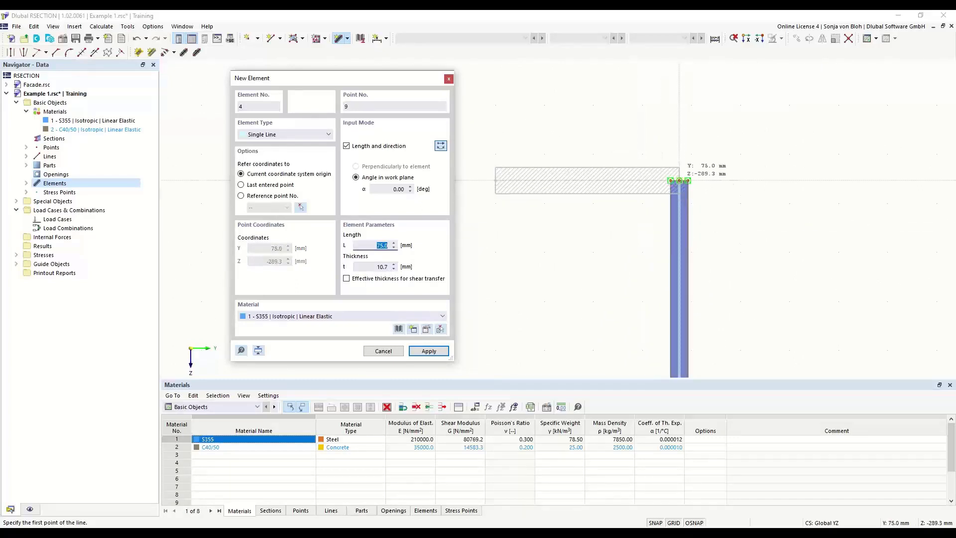
left_click(679, 181)
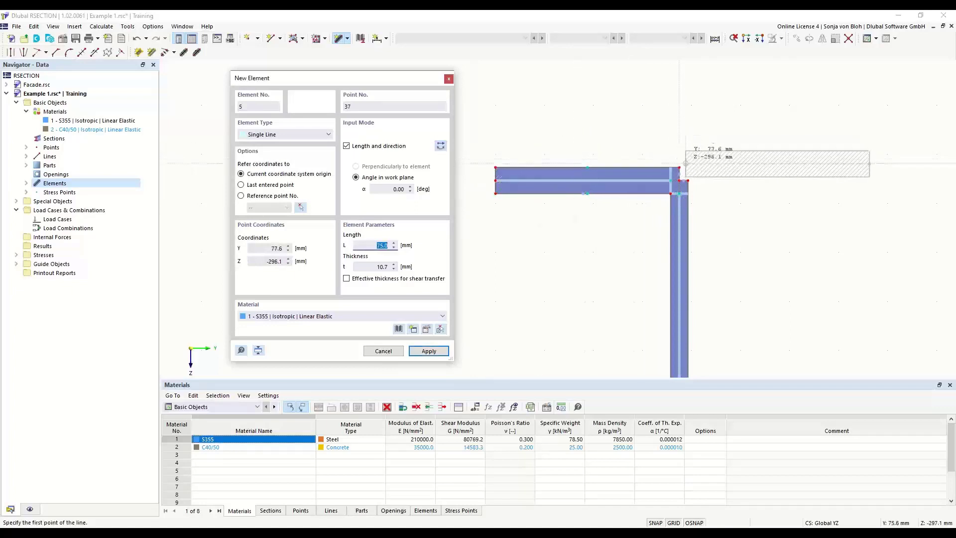
Add the right half of the top flange from the web's upper end, 75 mm long with reversal off, and finish creating elements
scroll(685, 163, "up", 2)
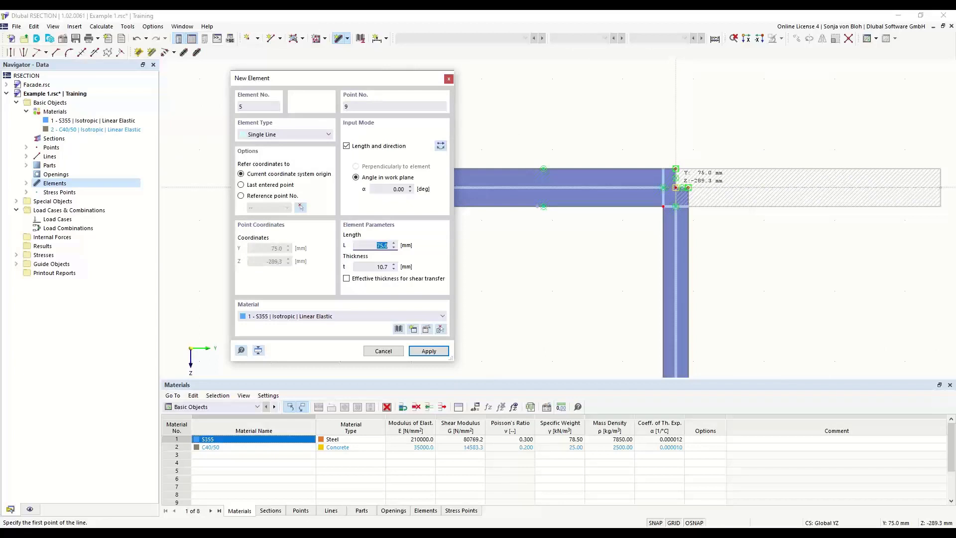
left_click(675, 187)
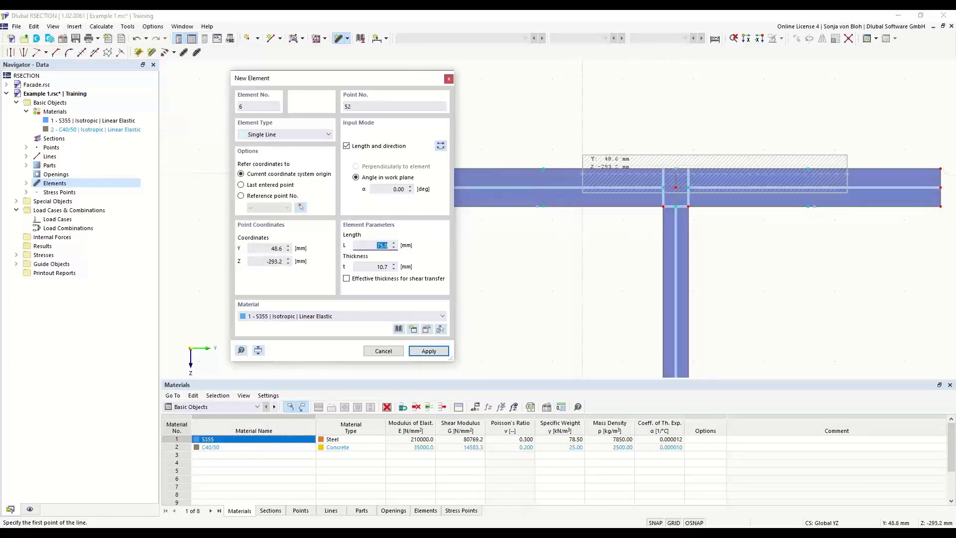
key("Escape")
scroll(445, 149, "down", 5)
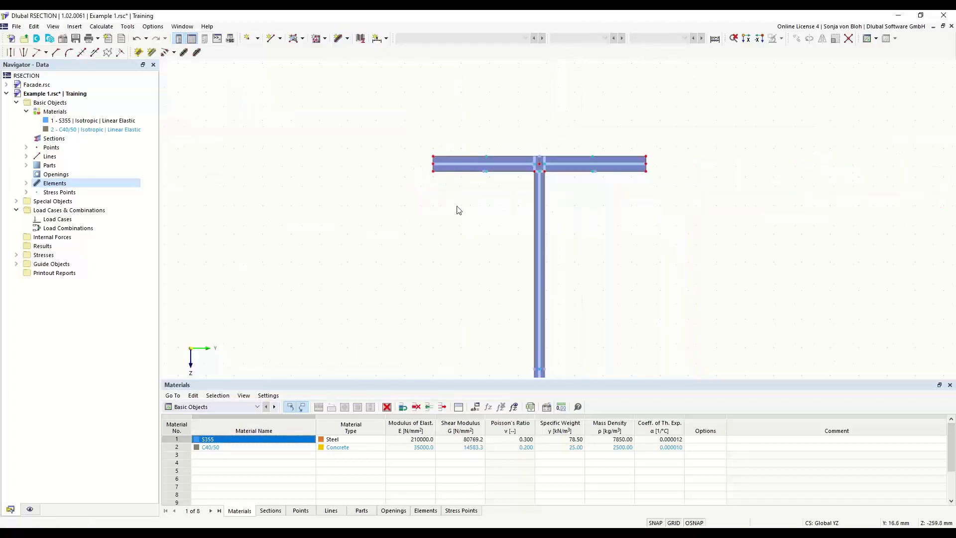
middle_click_drag(439, 243, 406, 167)
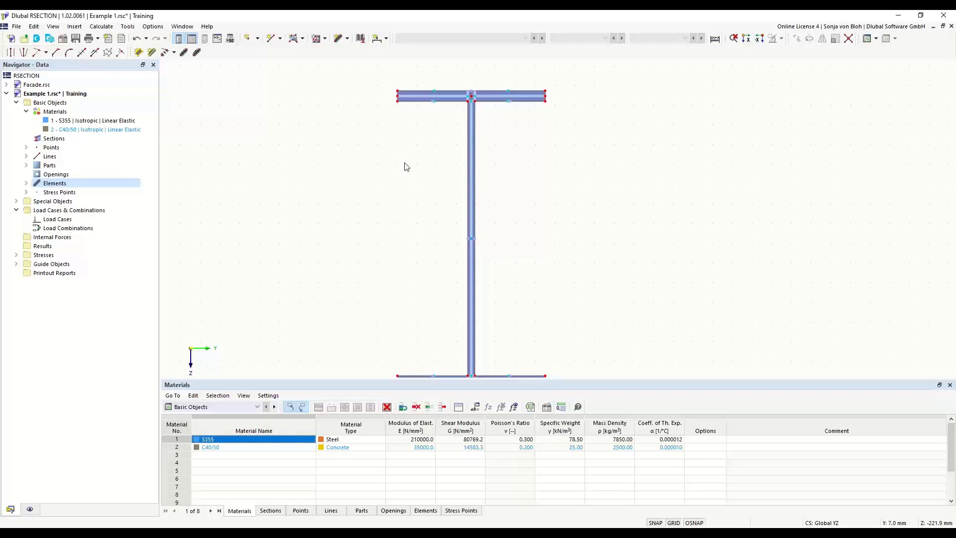
Round the corner between the right half of the top flange and the web with a 15 mm radius
left_click(67, 54)
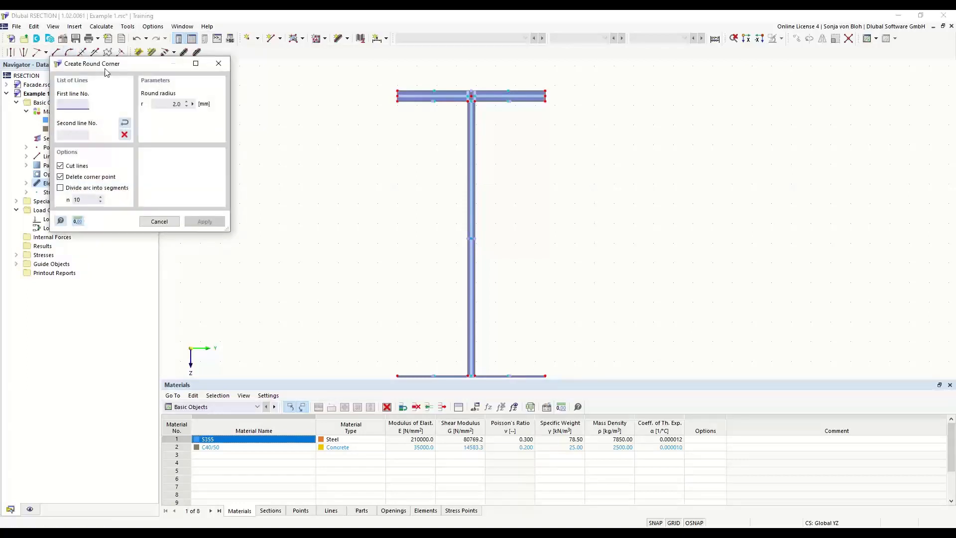
left_click_drag(105, 64, 264, 143)
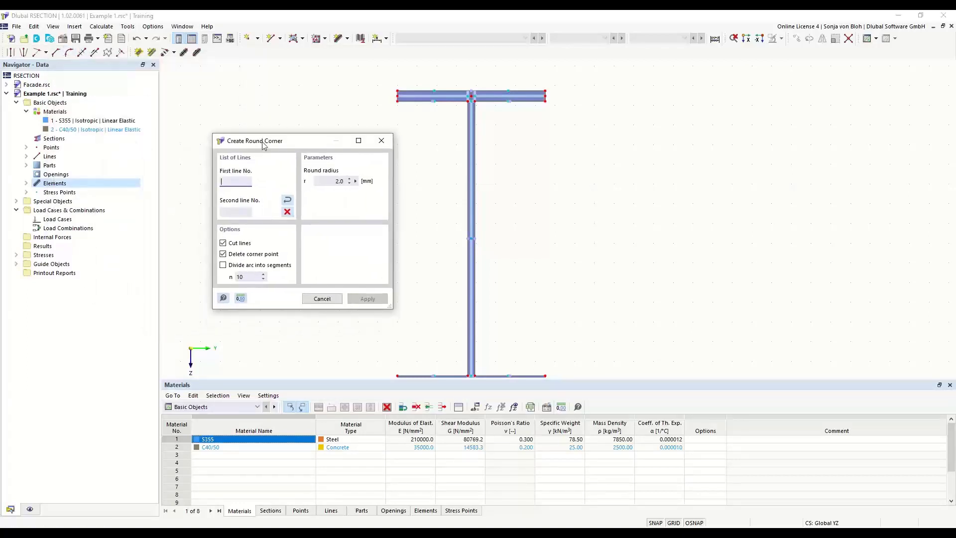
double_click(324, 181)
type("15")
scroll(478, 119, "up", 2)
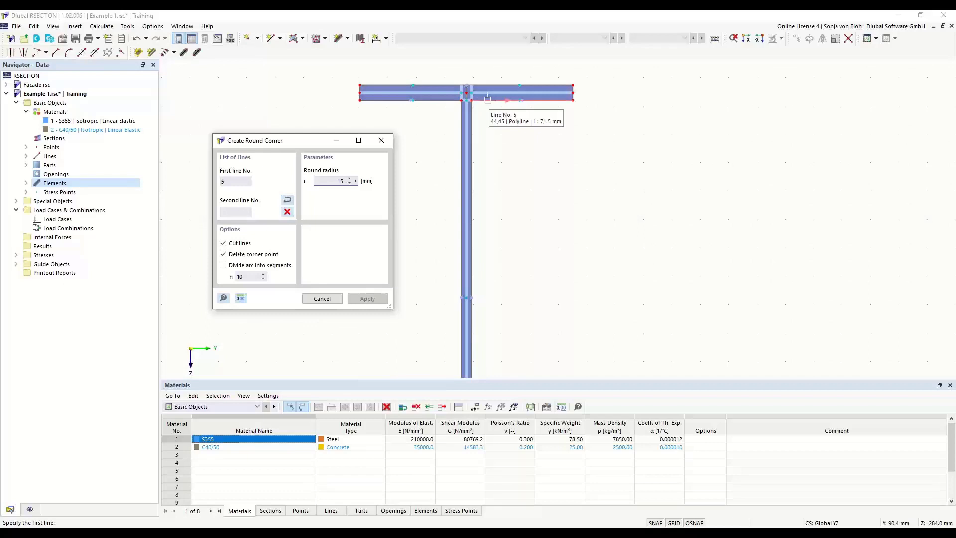
left_click(488, 99)
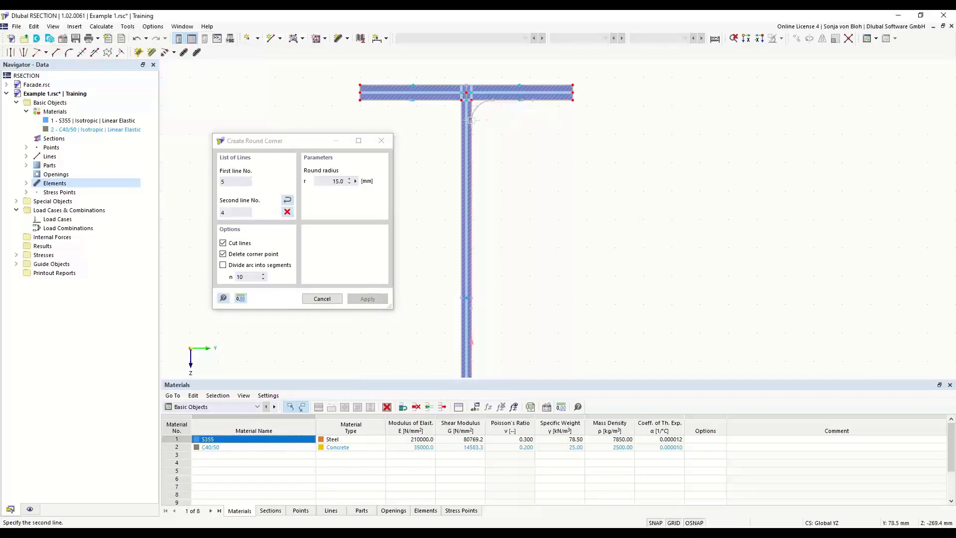
left_click(472, 122)
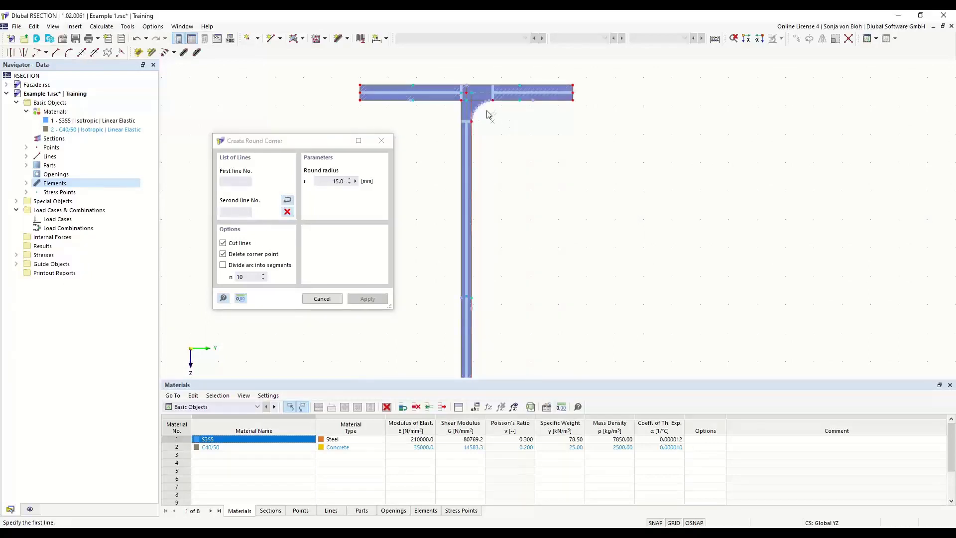
Round the corner between the left half of the top flange and the web with the same 15 mm radius, and finish
left_click(436, 99)
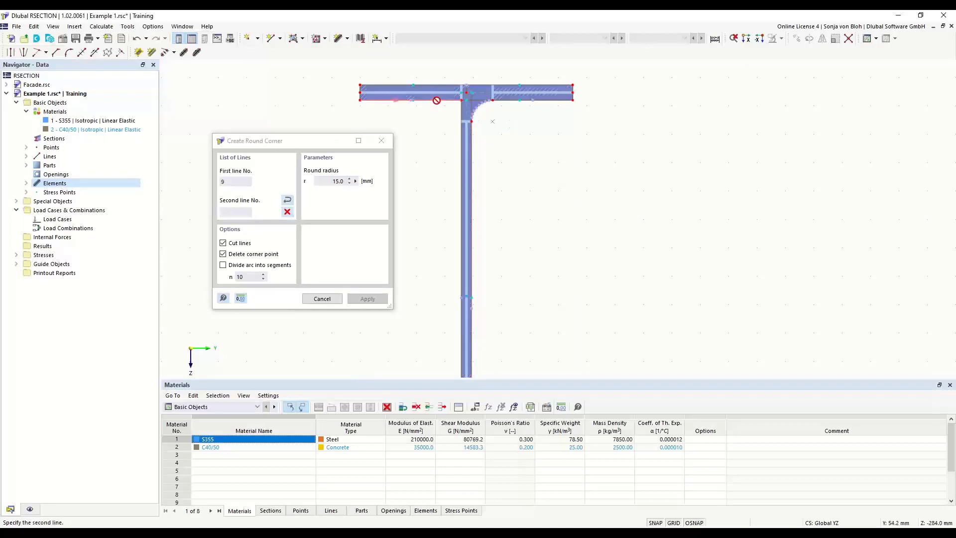
left_click(462, 114)
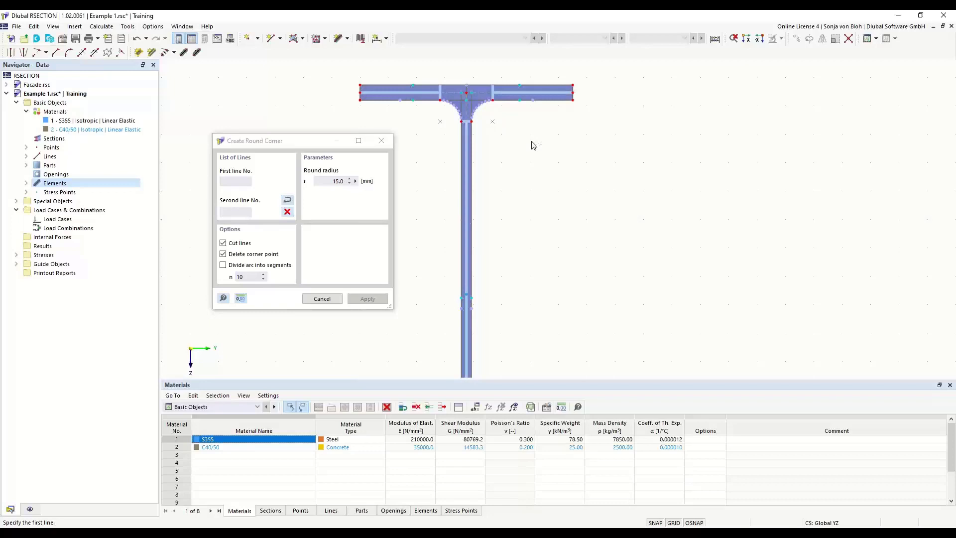
key("Escape")
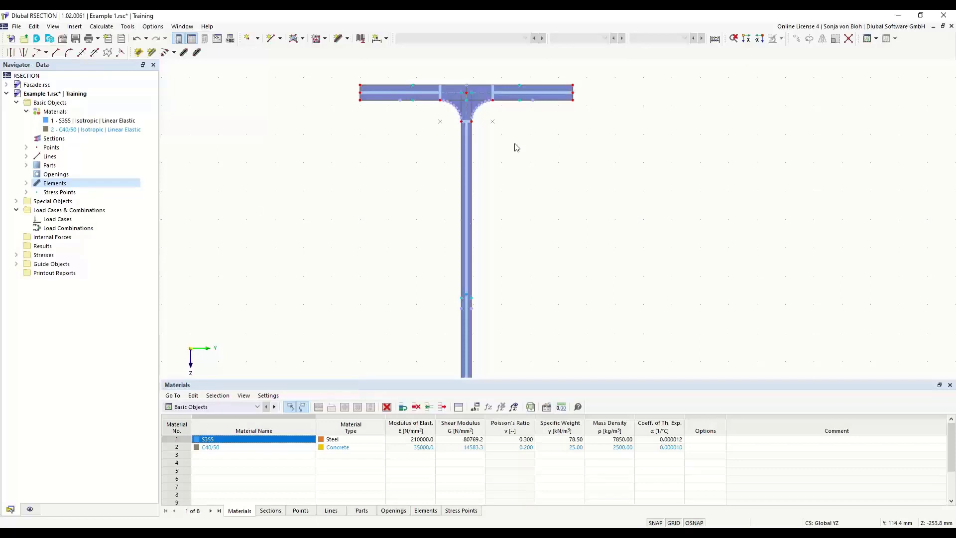
Start an angled corner for the bottom flange, defined by Edge and Angle with L1 = 6*sqrt(2) mm and α = 45°
scroll(400, 152, "down", 3)
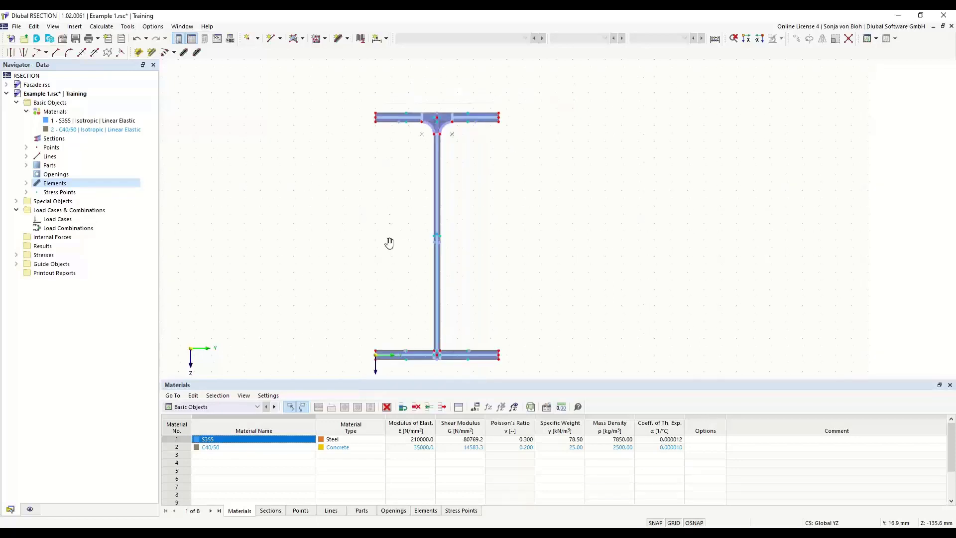
middle_click_drag(388, 241, 393, 208)
scroll(419, 312, "up", 1)
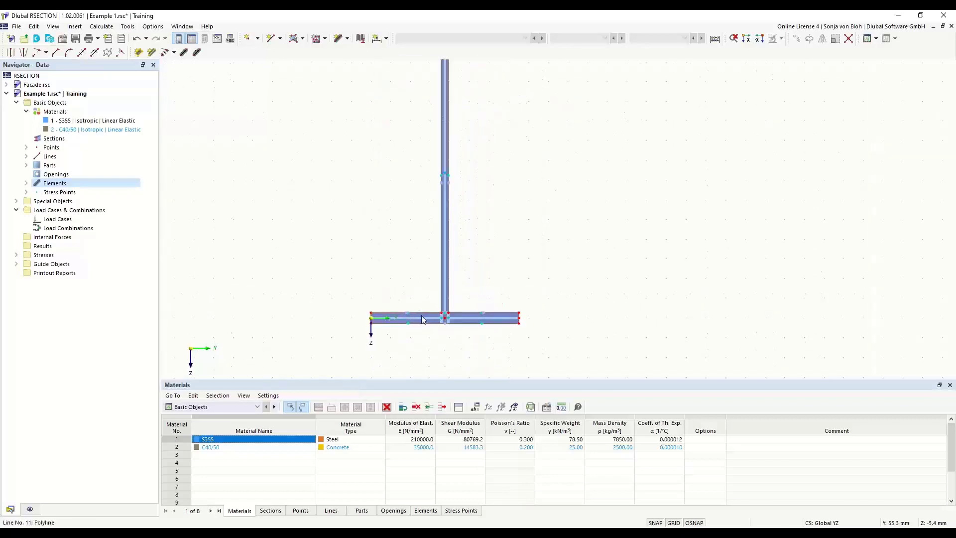
left_click(58, 55)
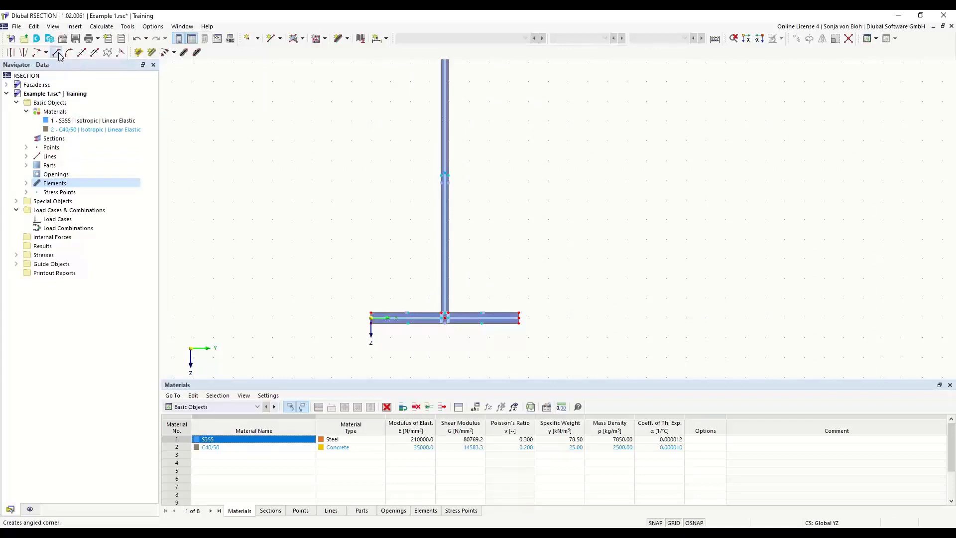
left_click_drag(129, 65, 257, 100)
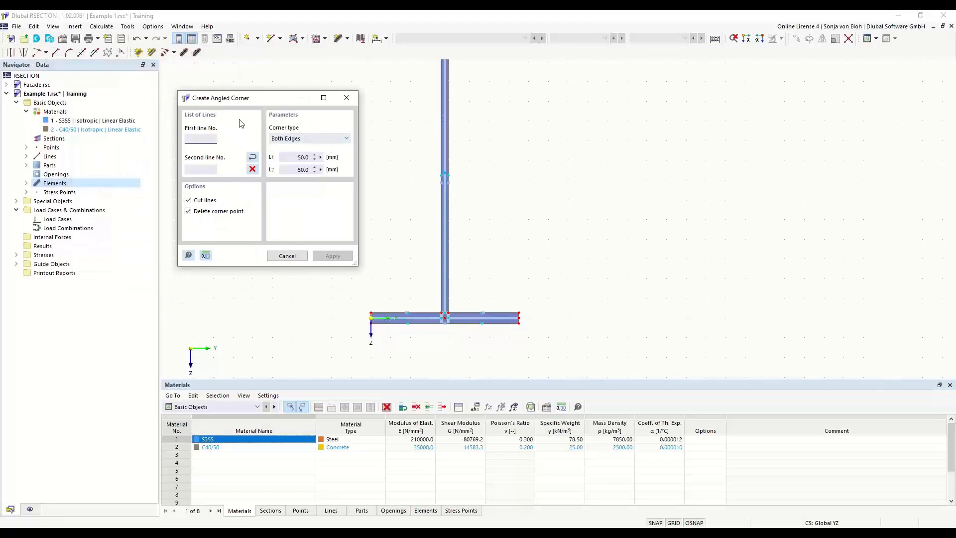
left_click(340, 139)
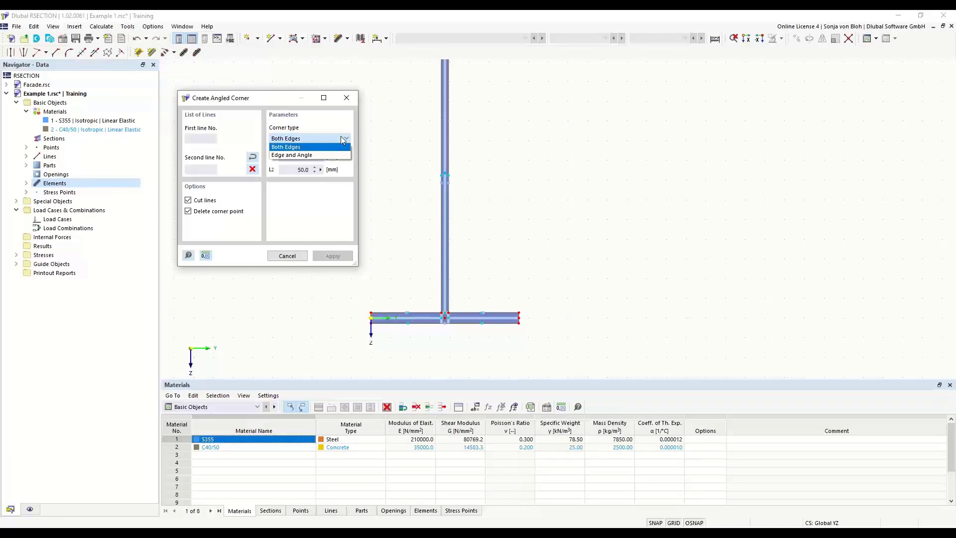
left_click(296, 155)
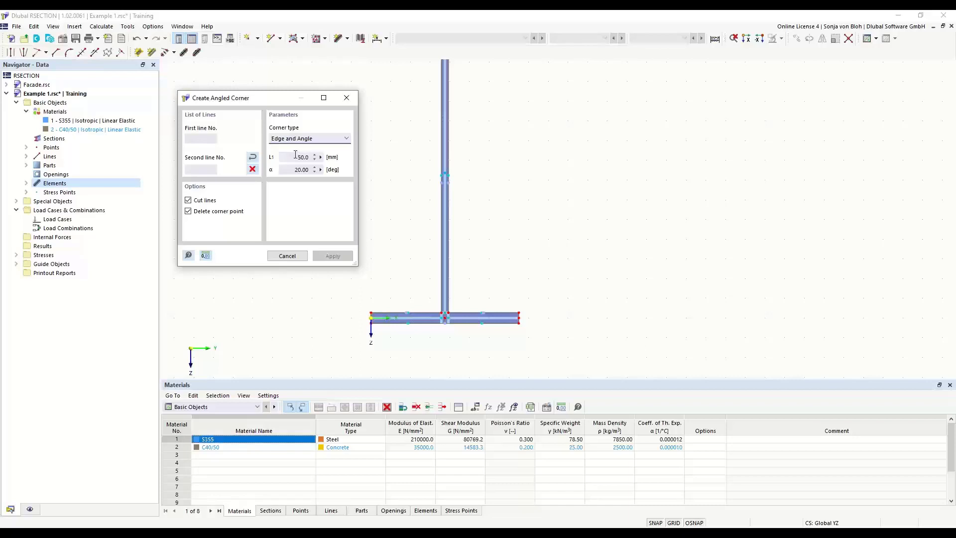
left_click_drag(285, 157, 322, 159)
type("6*sqrt(2)")
left_click(292, 166)
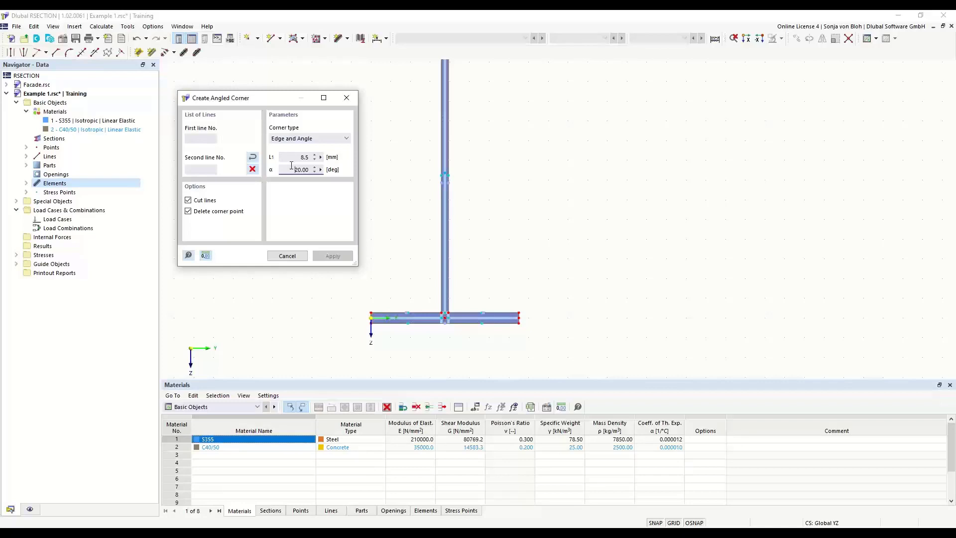
left_click_drag(293, 169, 329, 178)
type("45")
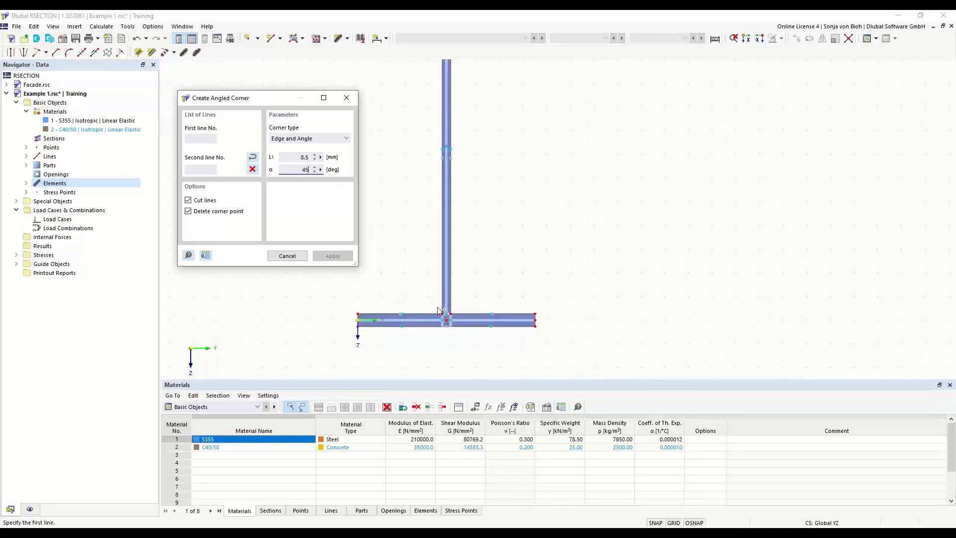
Apply the angled corner between the web and the bottom flange on both sides of the web, and finish
scroll(438, 310, "up", 5)
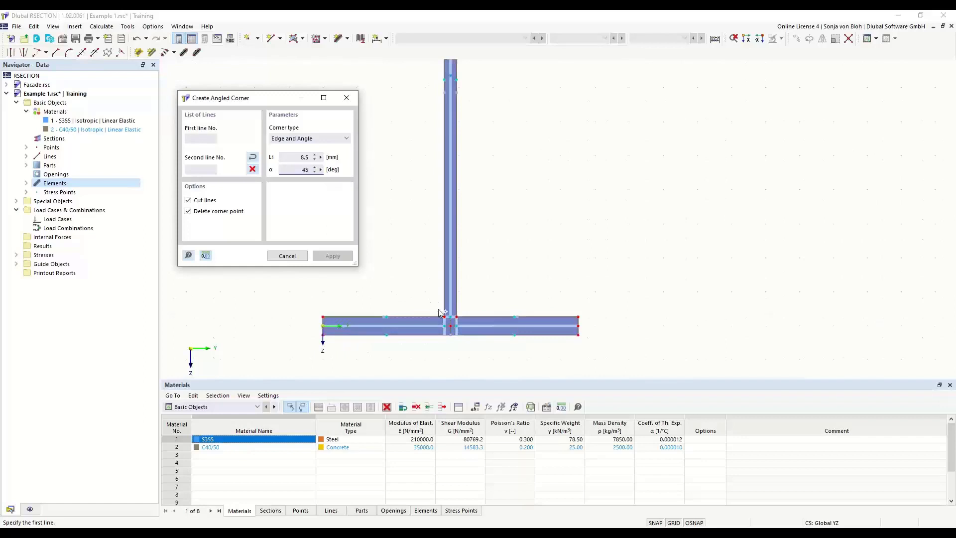
left_click(443, 279)
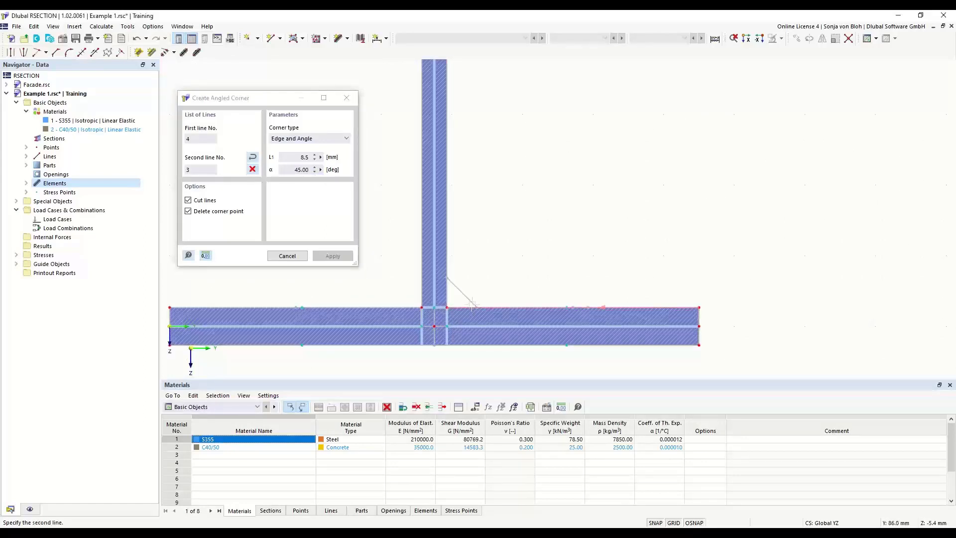
left_click(472, 306)
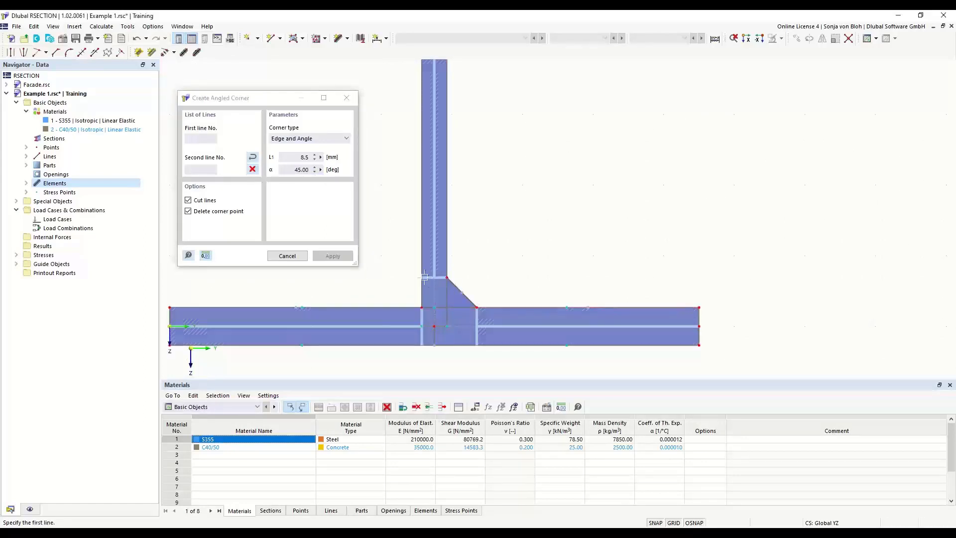
left_click(393, 307)
scroll(551, 300, "down", 5)
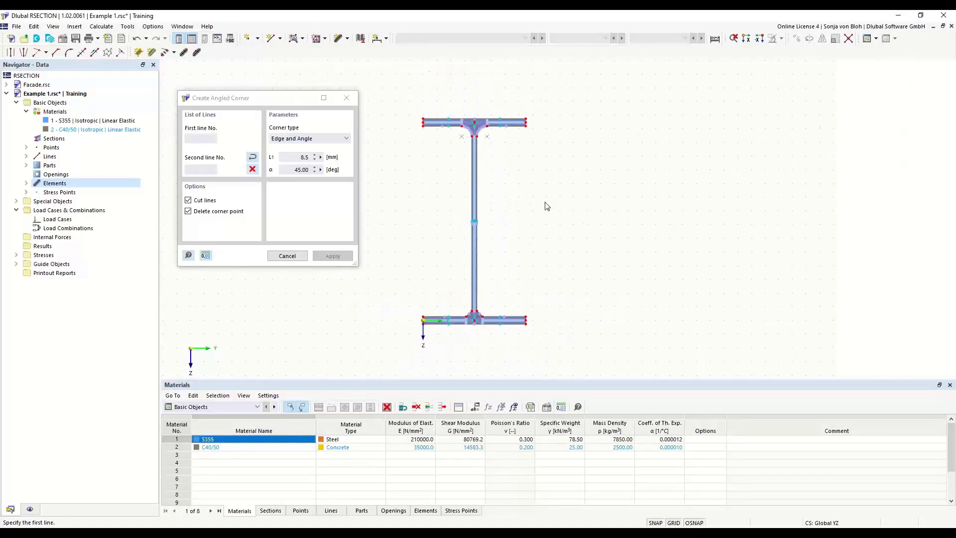
key("Escape")
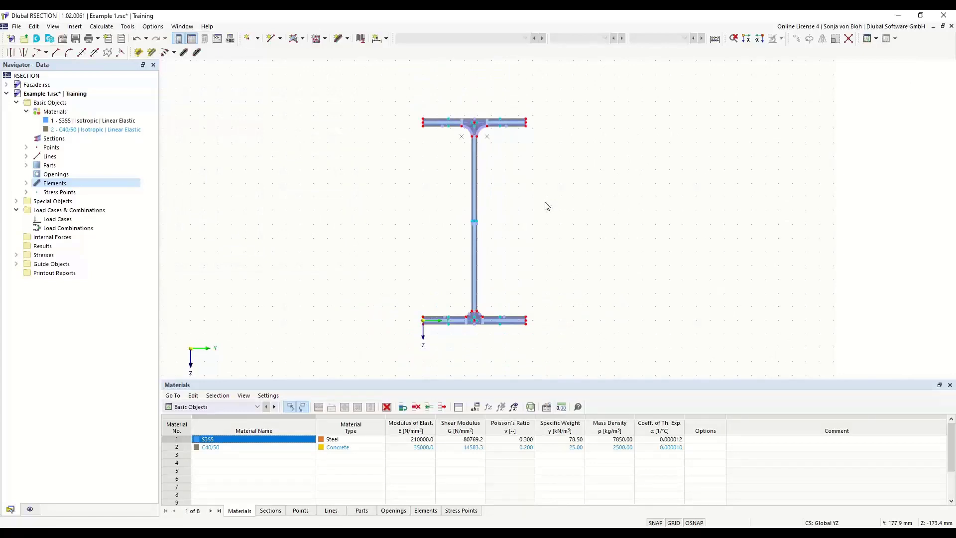
Create two permanent load cases, naming LC1 "N" and LC2 "M"
scroll(418, 155, "up", 2)
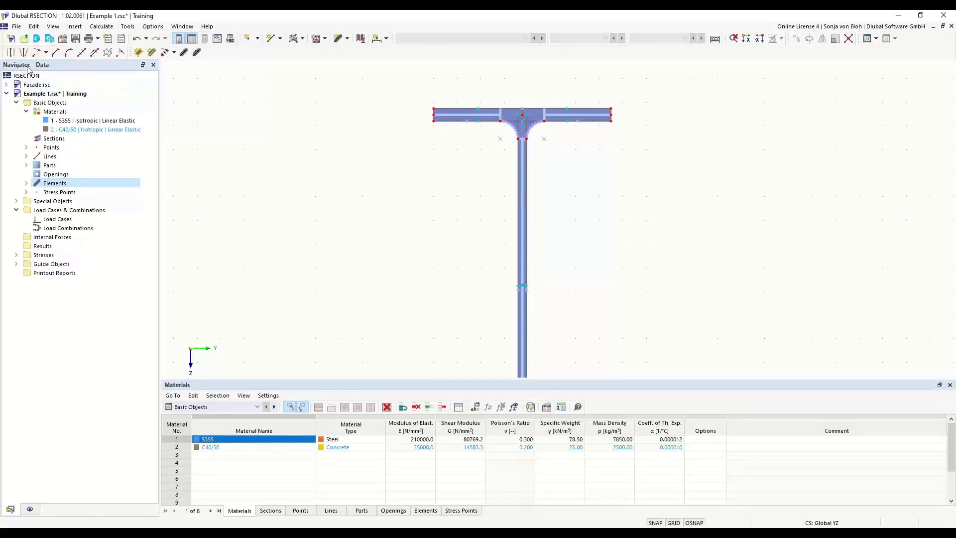
right_click(55, 222)
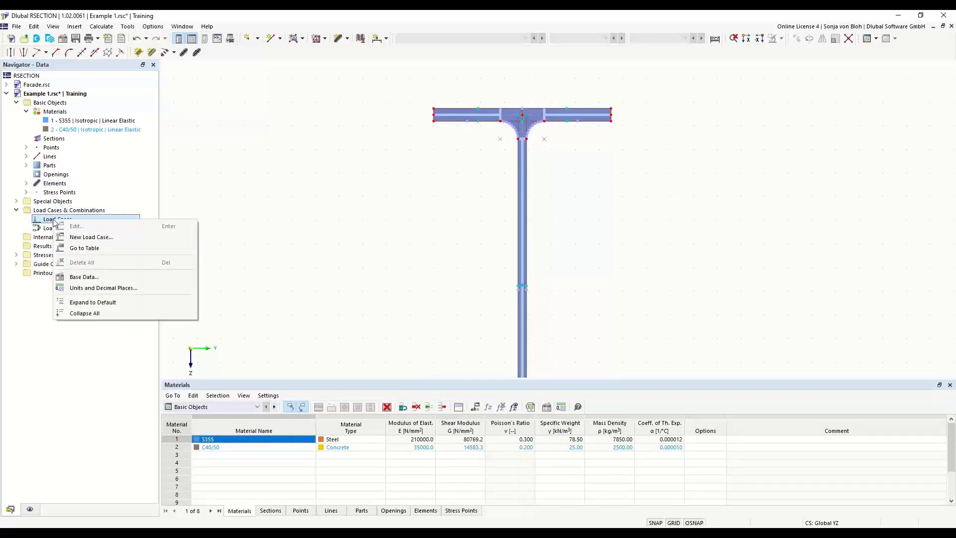
left_click(94, 237)
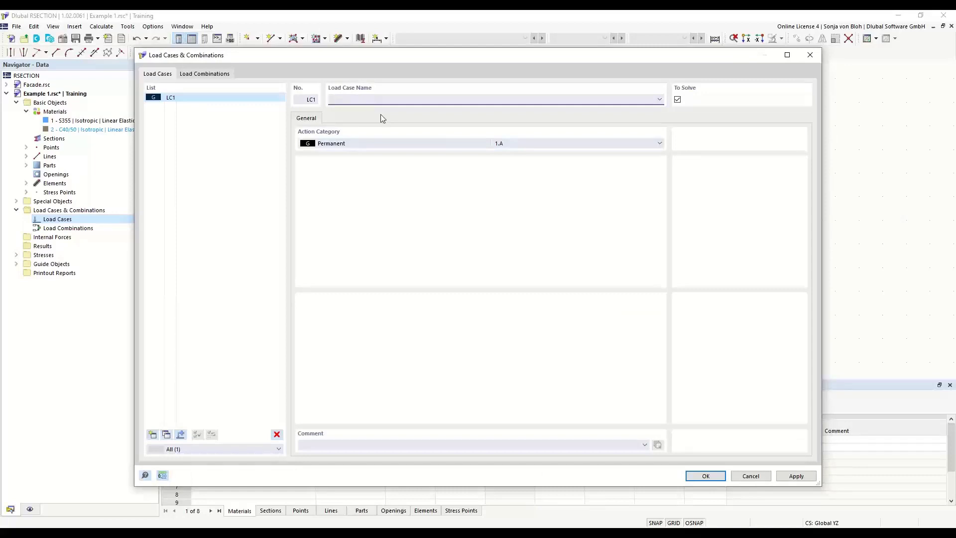
type("N")
left_click(153, 435)
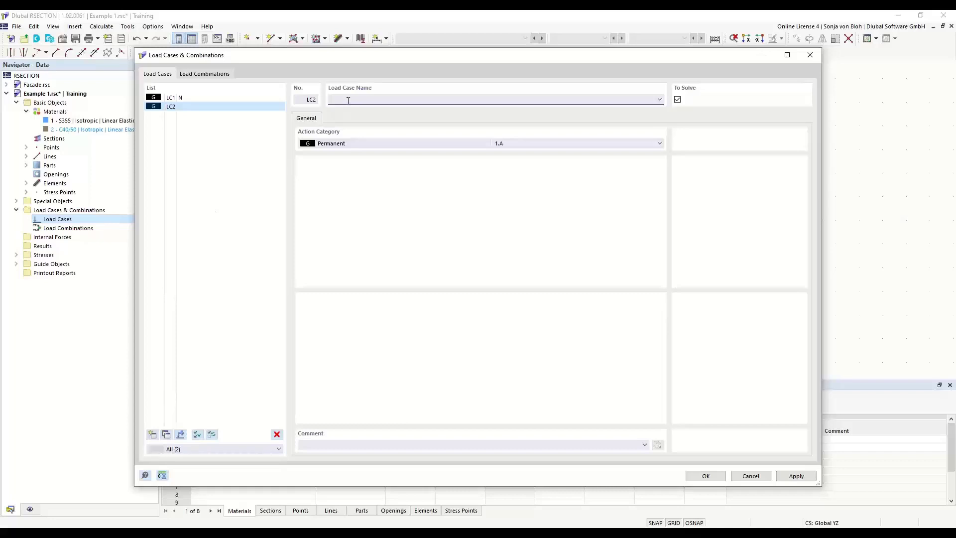
type("M")
Create a load combination of LC1 and LC2 with factors of 1.00, name it "N + M", and confirm the load definitions
left_click(214, 75)
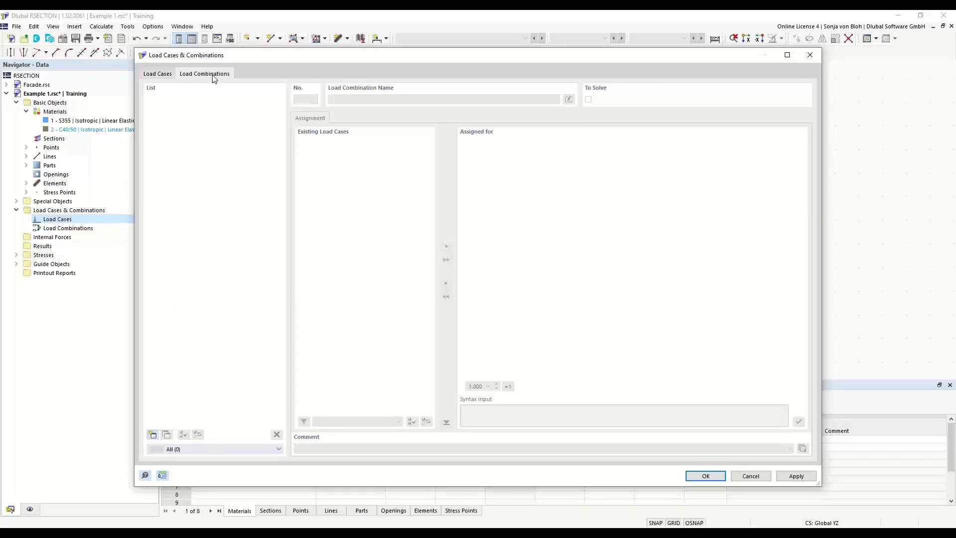
left_click(153, 435)
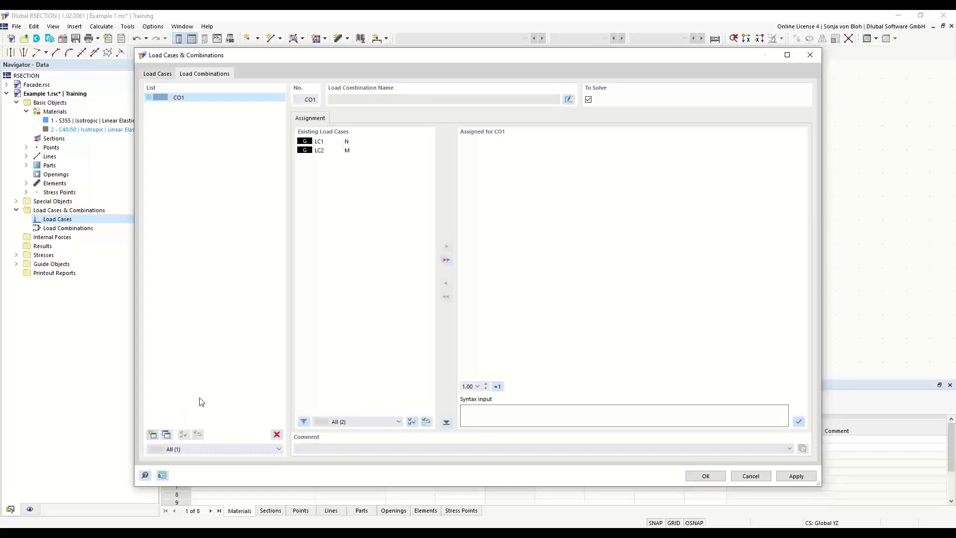
left_click(446, 259)
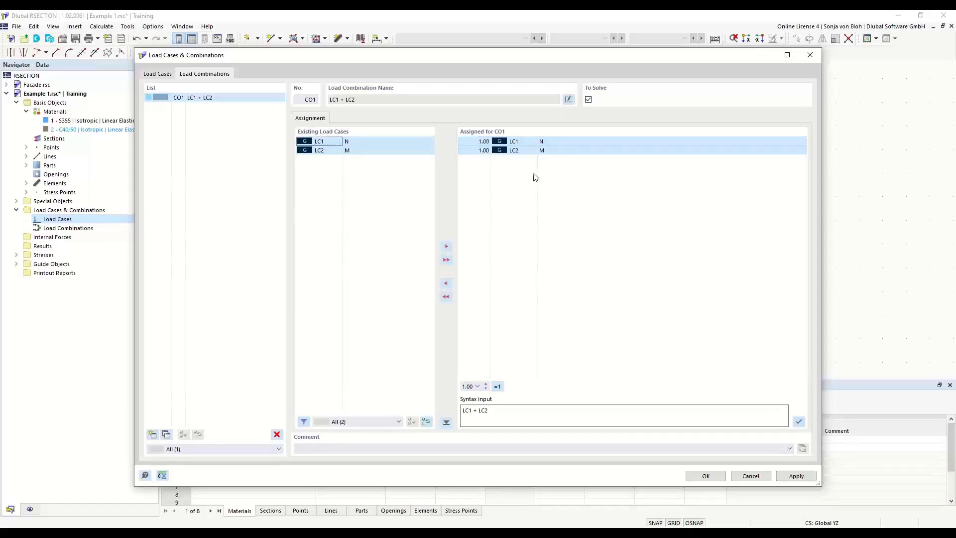
left_click(471, 144)
left_click(477, 142)
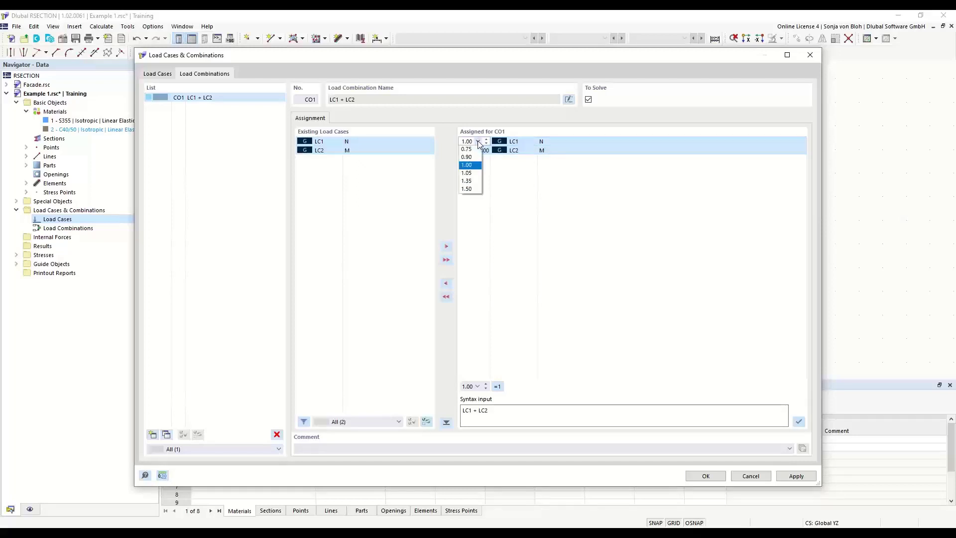
left_click(478, 144)
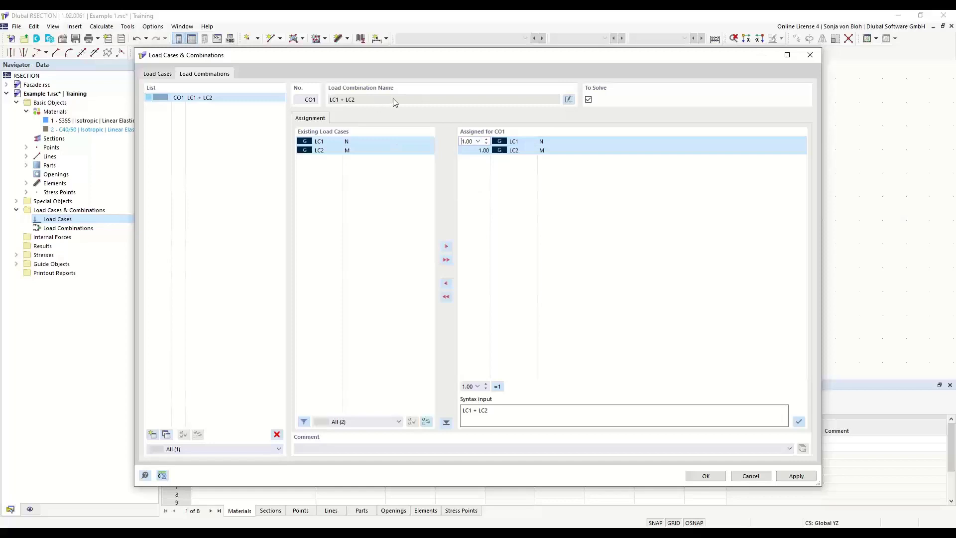
left_click(568, 99)
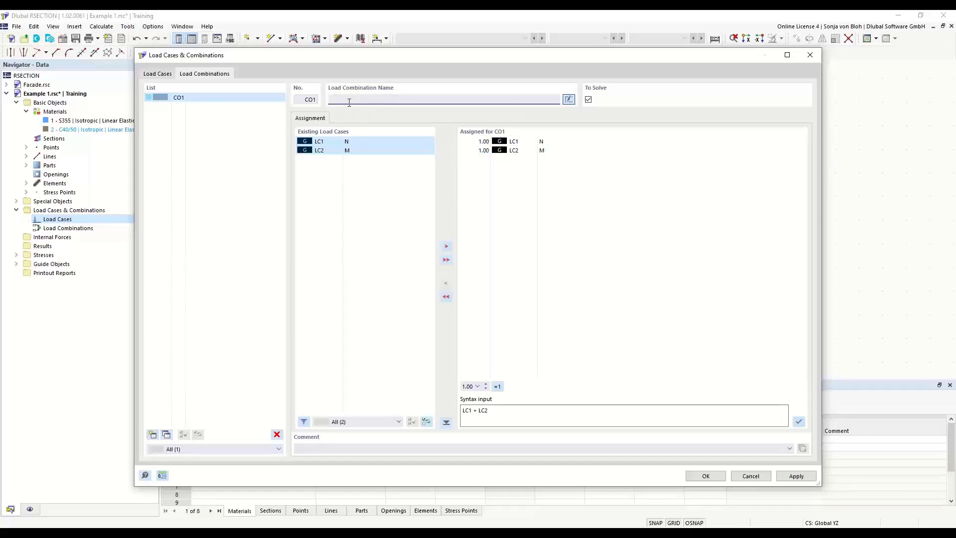
type("N + M")
left_click(703, 477)
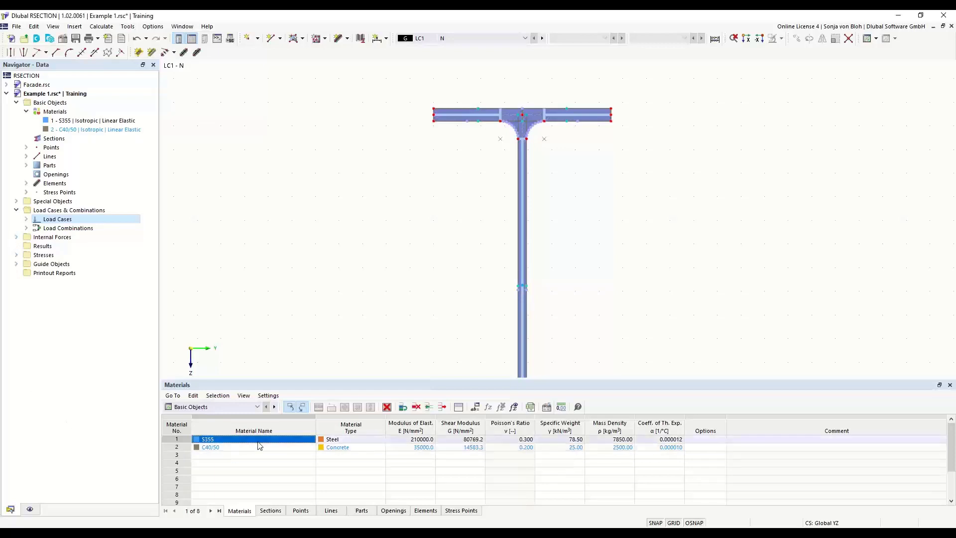
Define internal forces for load case LC1 on member 1 at x = 0.000 m, with axial force N = -10 kN
left_click(258, 407)
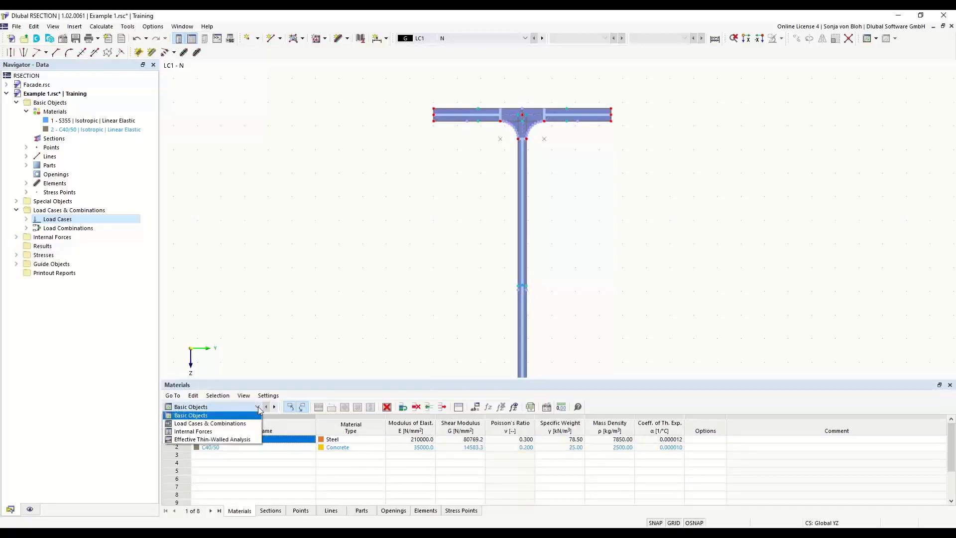
left_click(197, 432)
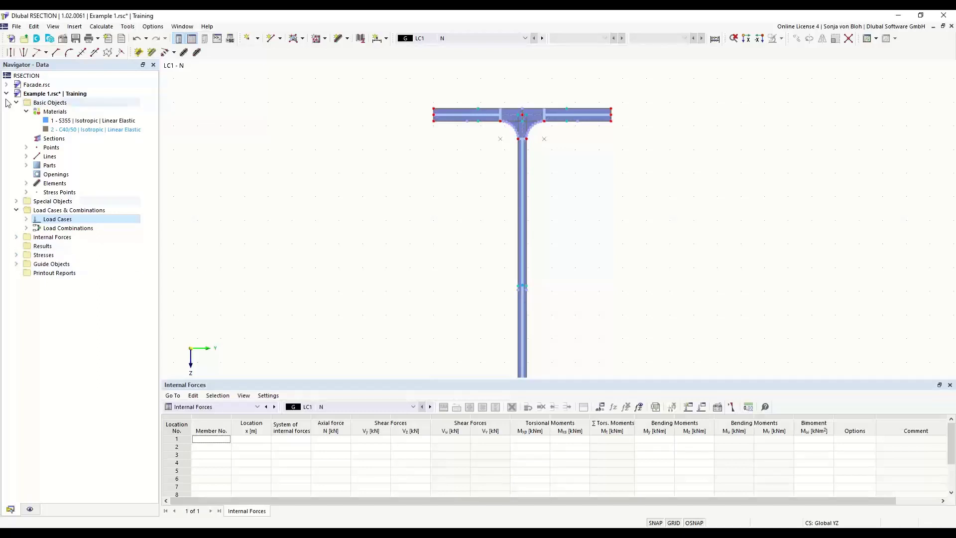
left_click(16, 238)
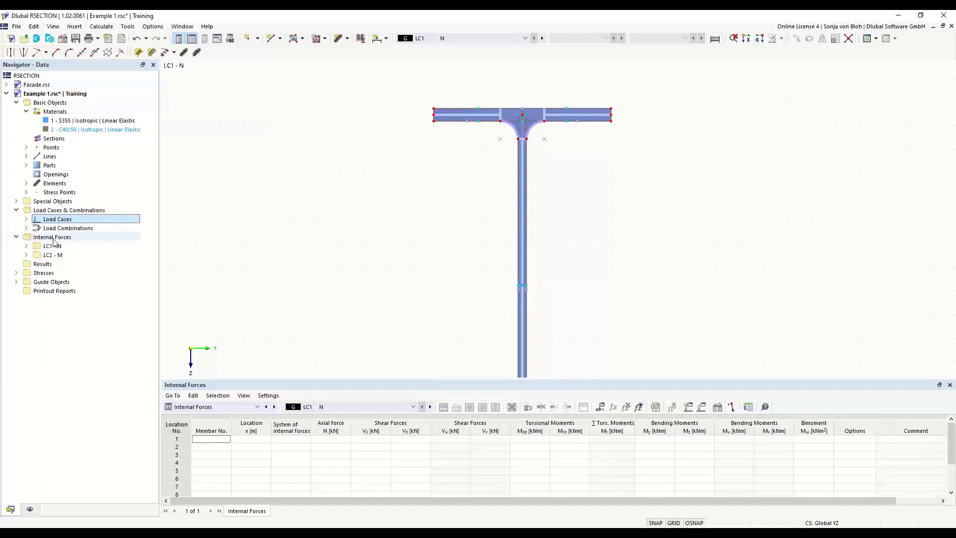
left_click(26, 246)
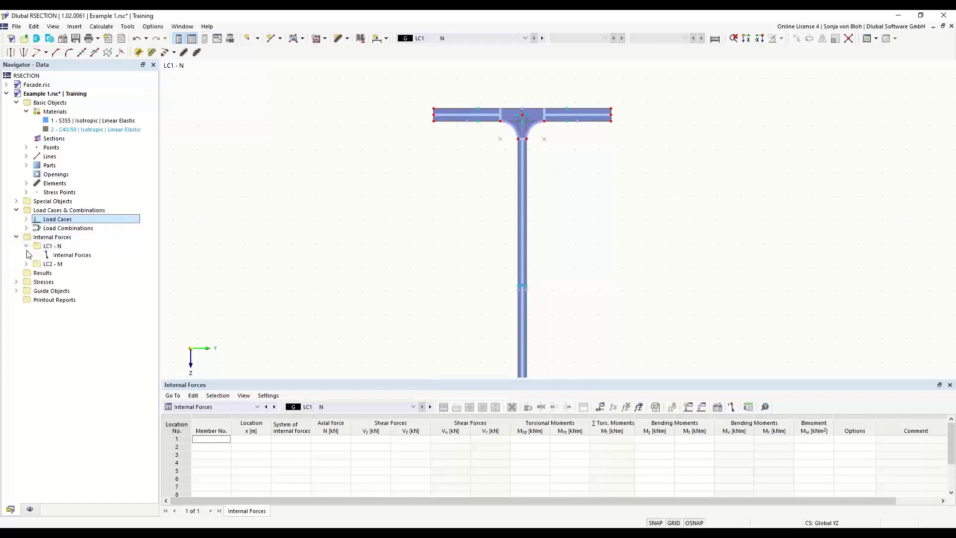
double_click(73, 256)
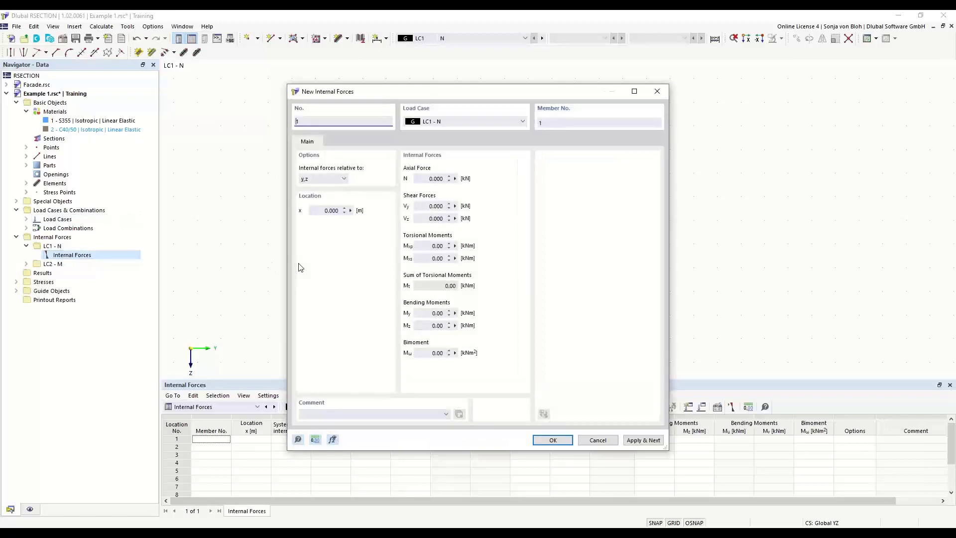
double_click(423, 179)
type("-10")
left_click(629, 440)
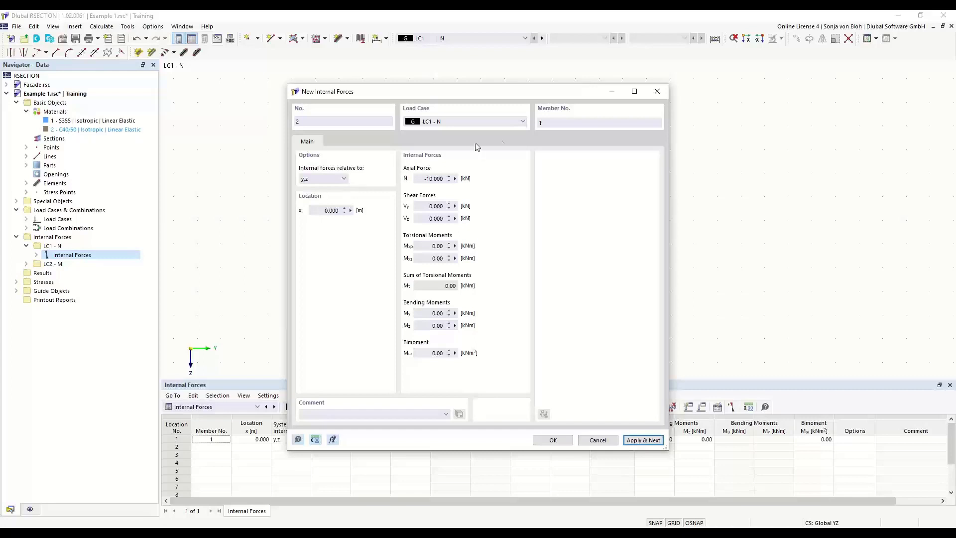
Define internal forces for load case LC2 with axial force N = 0 and bending moment My = 100 kNm
left_click(523, 122)
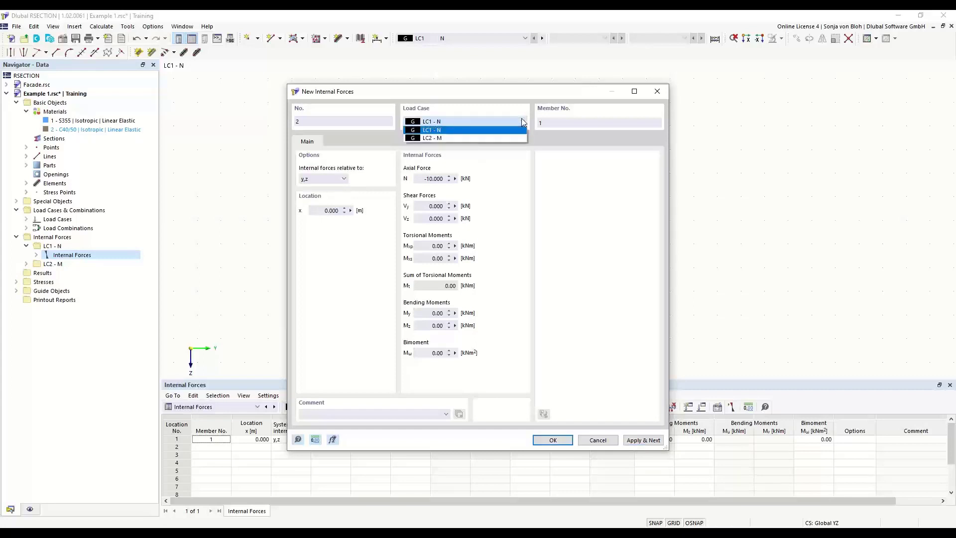
left_click(456, 137)
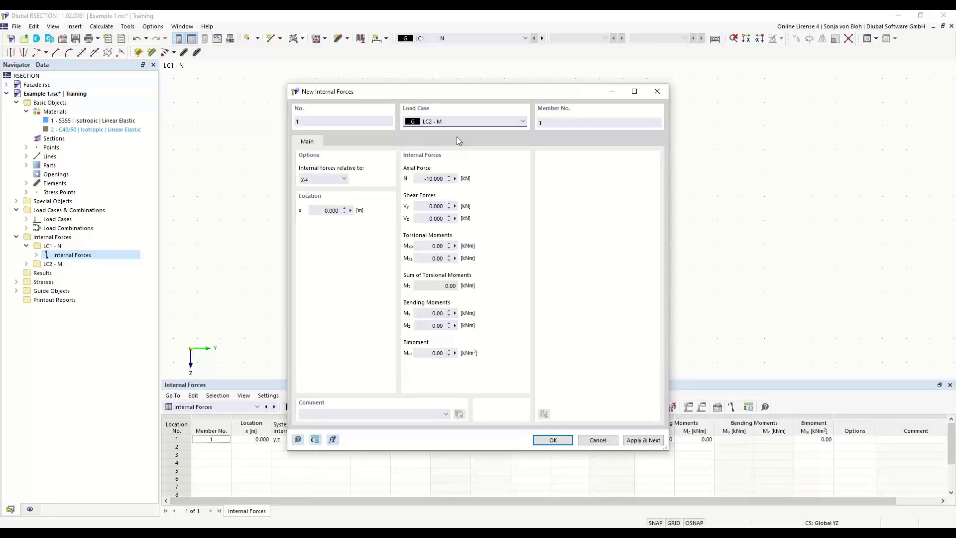
left_click(419, 178)
type("0")
left_click(424, 314)
type("100")
left_click(552, 440)
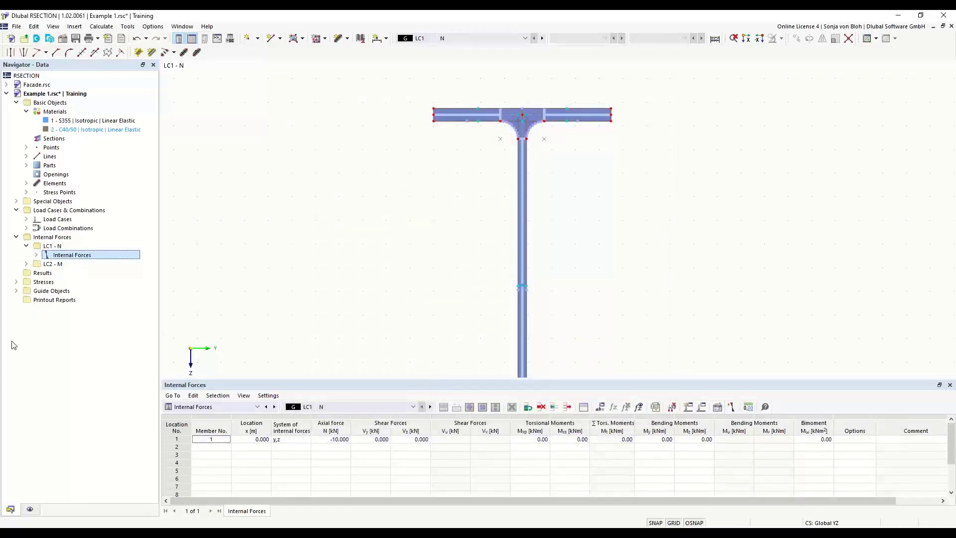
Review the internal force entries defined under load cases LC1 and LC2
left_click(36, 255)
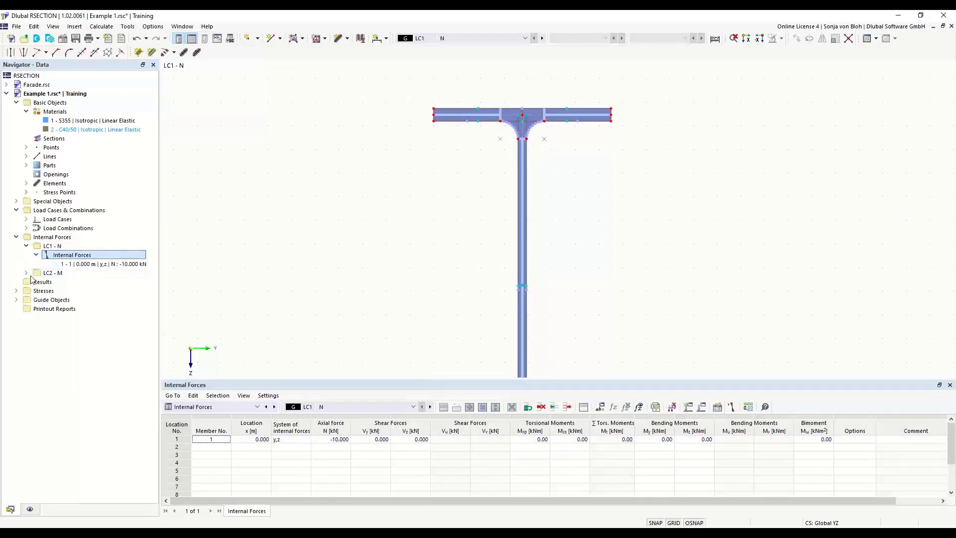
left_click(108, 264)
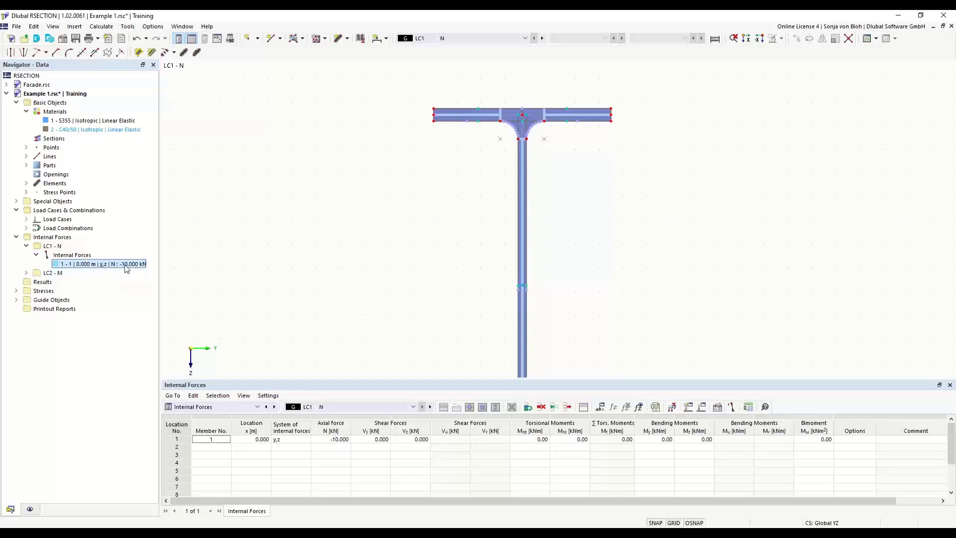
left_click(26, 273)
left_click(36, 282)
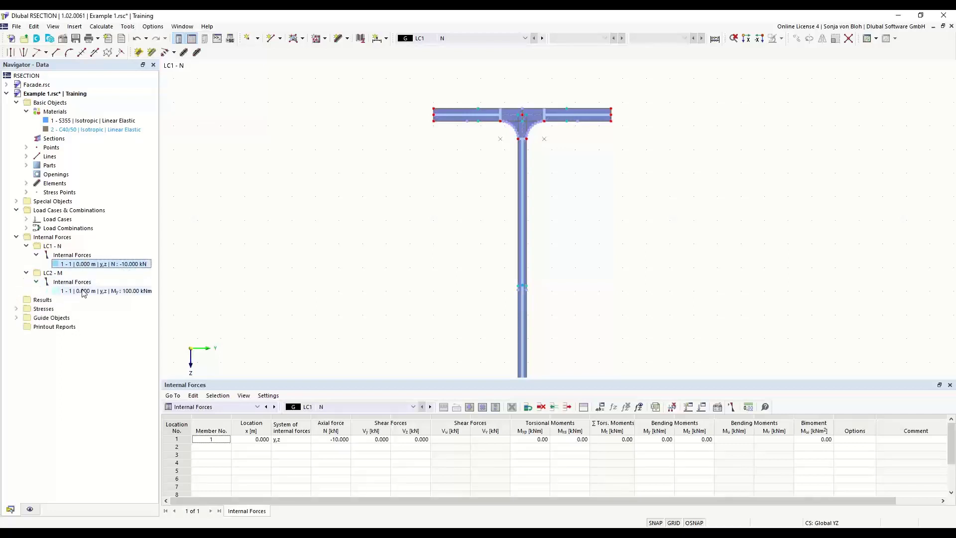
left_click(114, 291)
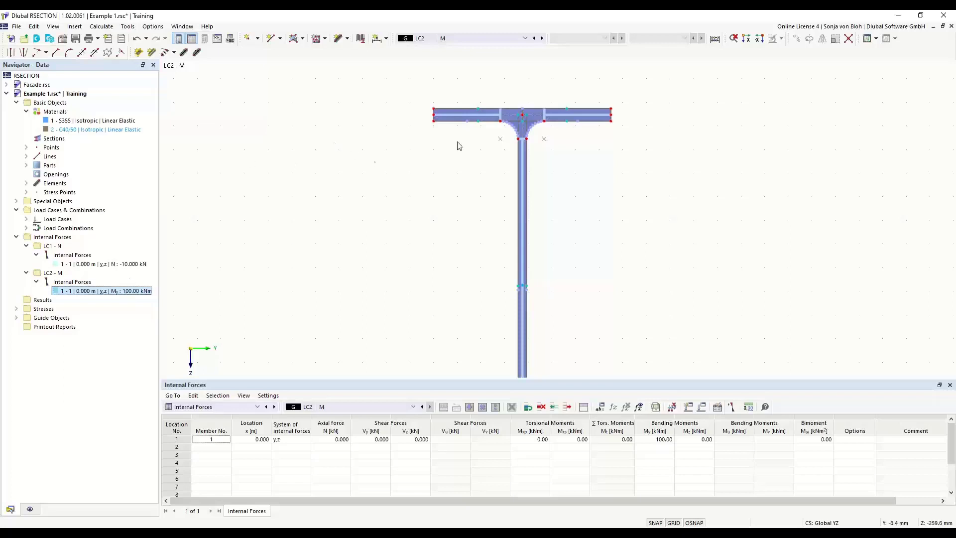
Create a standard stress point No. 100 with Cartesian coordinates Y = 75 mm and Z = -100 mm
scroll(479, 112, "up", 3)
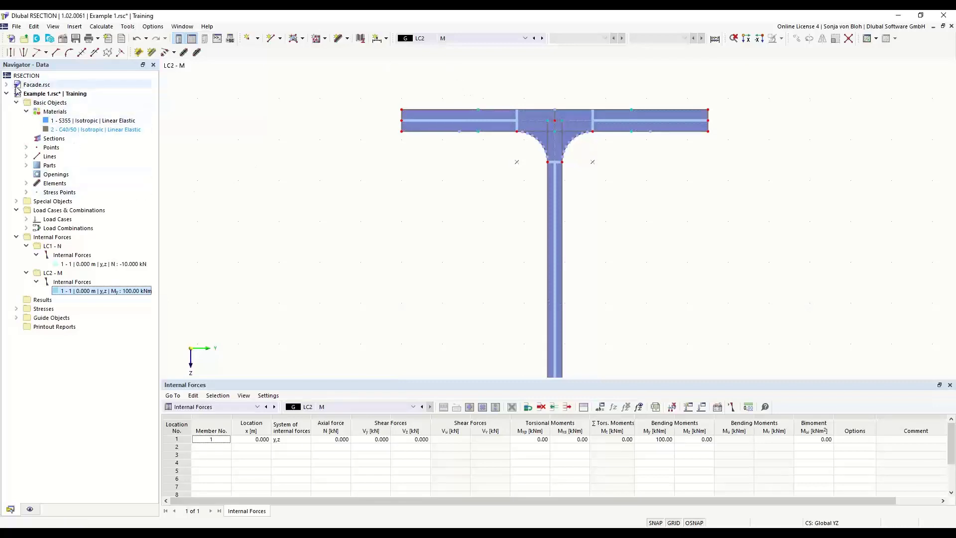
left_click(26, 192)
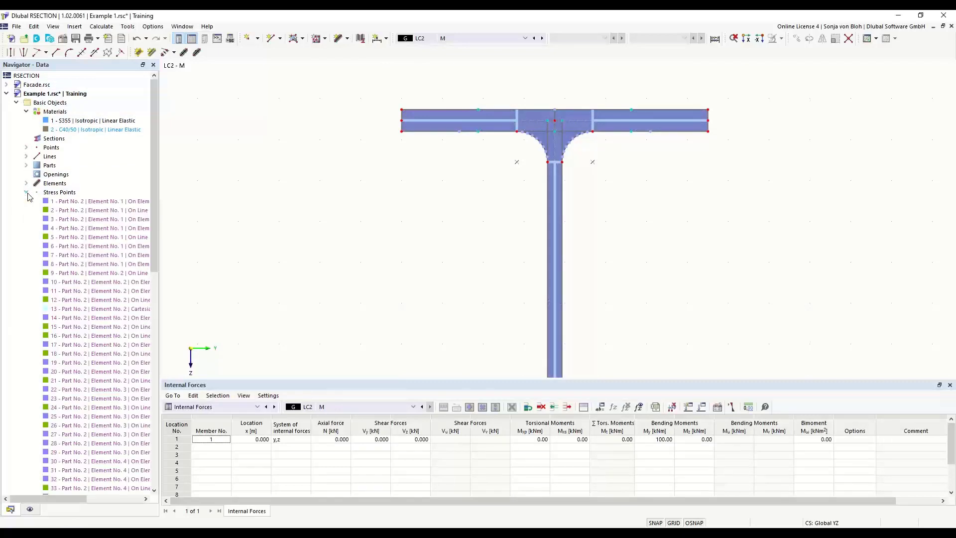
right_click(67, 195)
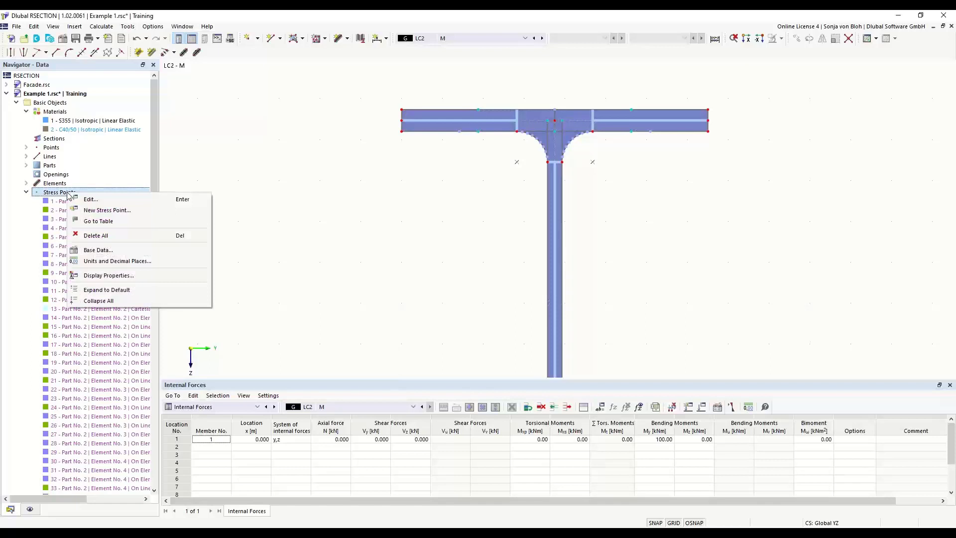
left_click(107, 211)
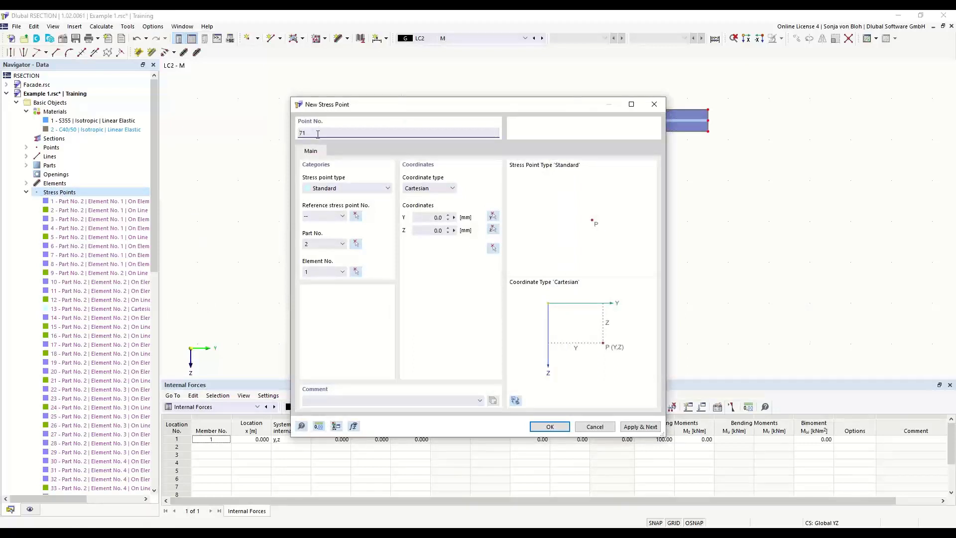
double_click(300, 130)
type("100")
double_click(437, 217)
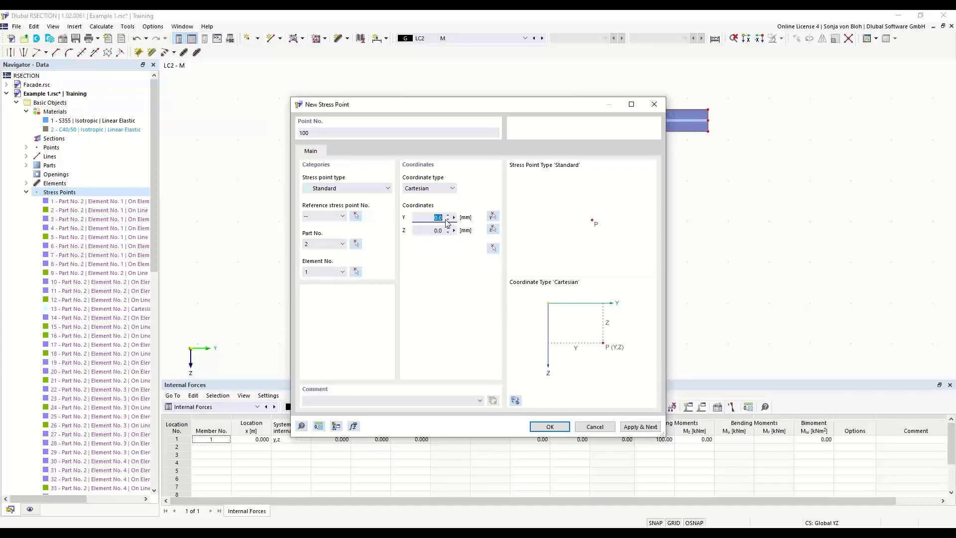
type("75")
double_click(428, 230)
type("-100")
left_click(421, 218)
left_click(550, 427)
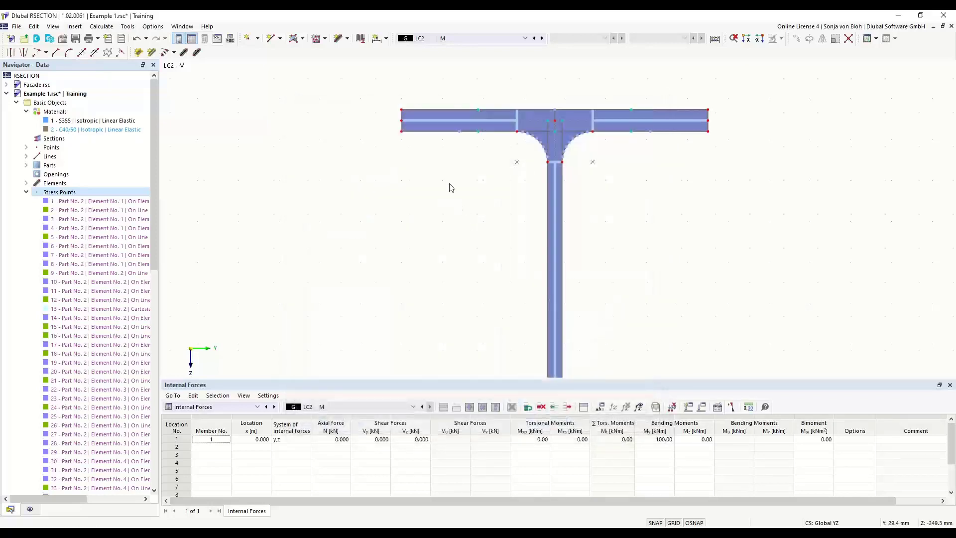
Locate stress point 100 on the web by temporarily showing the object numbering, and hide the numbering again
scroll(449, 184, "down", 4)
middle_click_drag(437, 285, 429, 148)
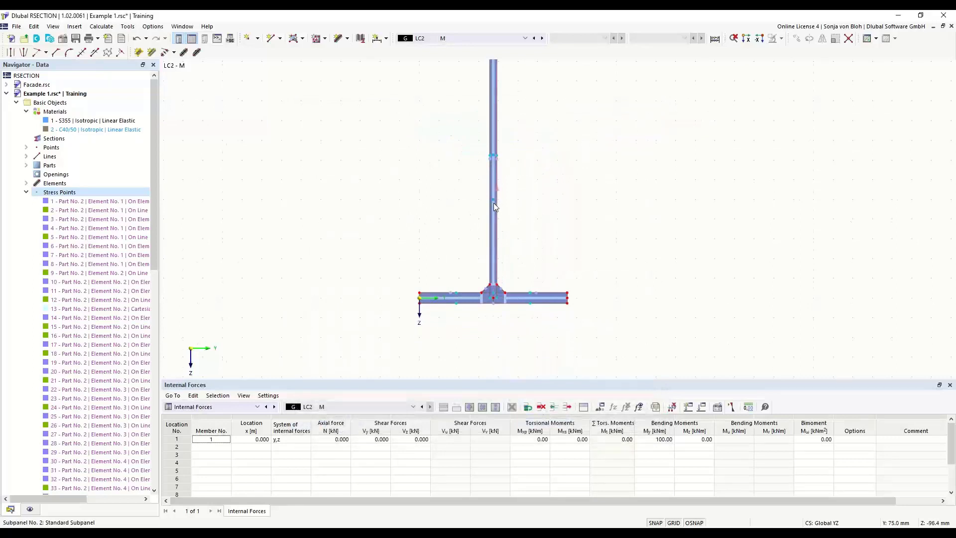
mouse_move(493, 198)
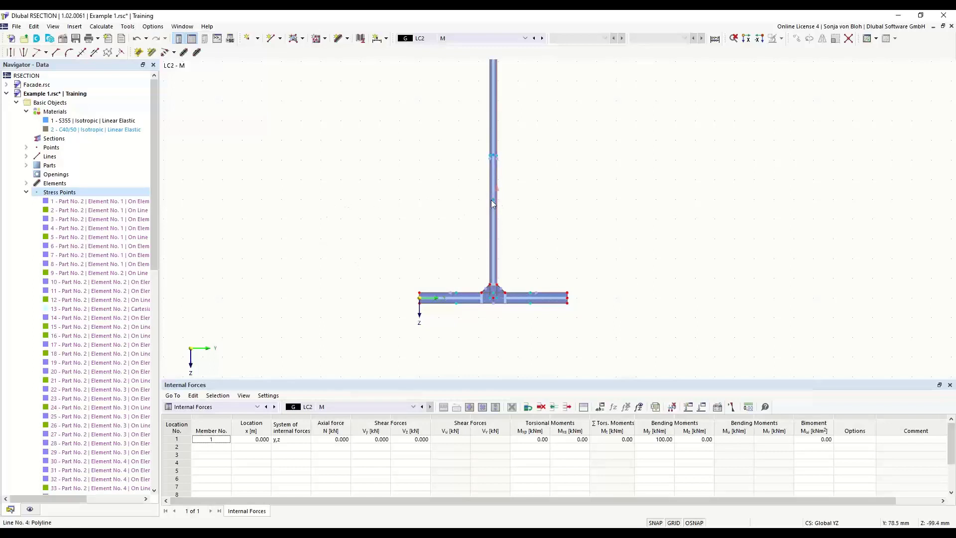
right_click(322, 175)
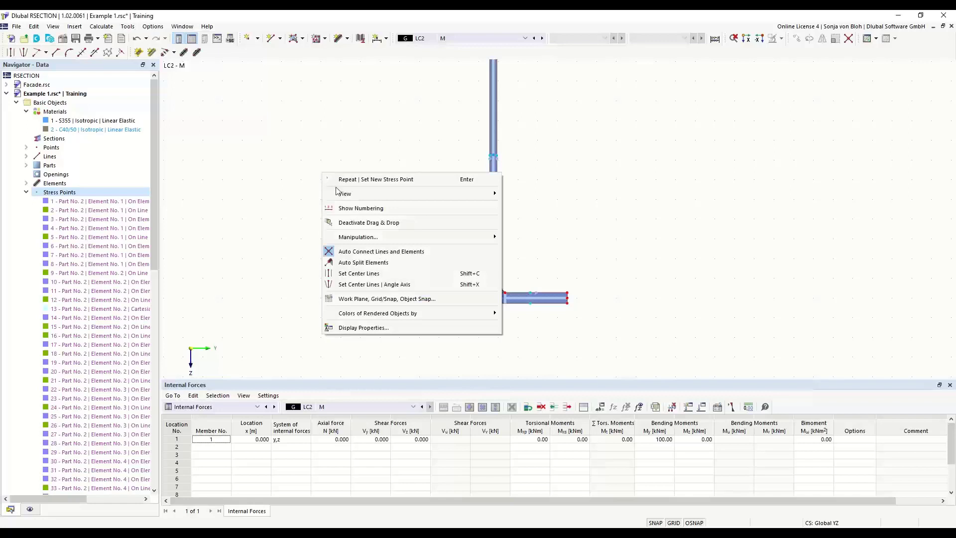
left_click(357, 209)
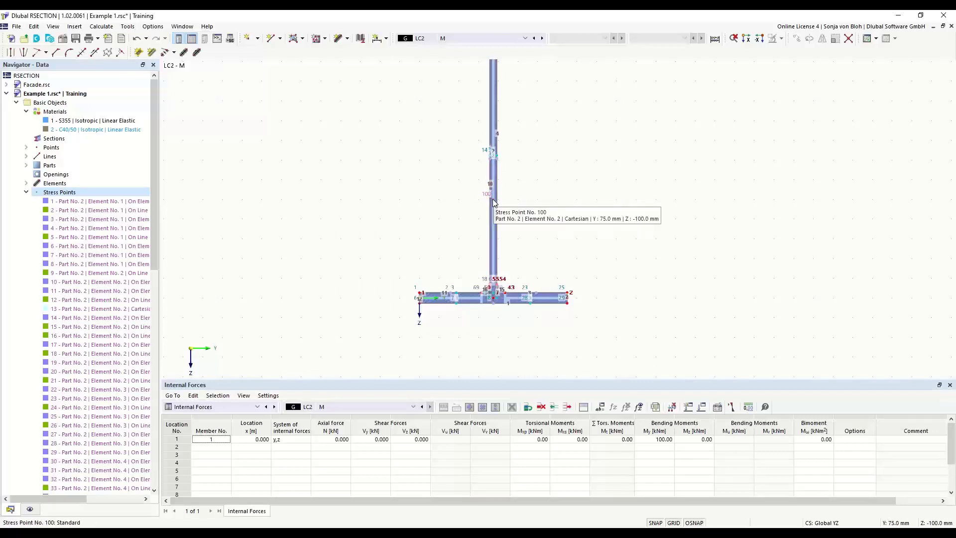
right_click(329, 180)
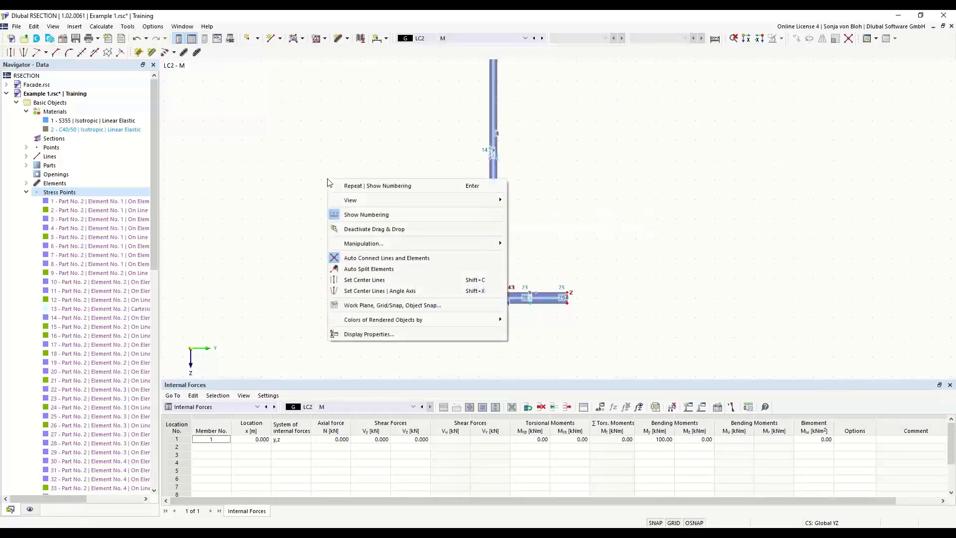
left_click(359, 214)
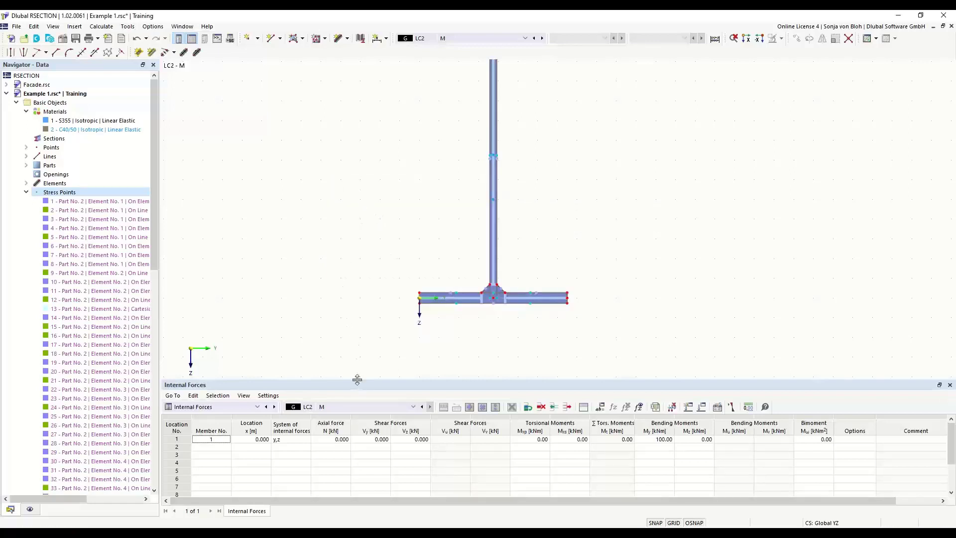
Shrink the Internal Forces table to make room for the whole I-section, and look over the model's display settings
left_click_drag(356, 384, 366, 425)
middle_click_drag(346, 222, 353, 274)
scroll(329, 219, "down", 1)
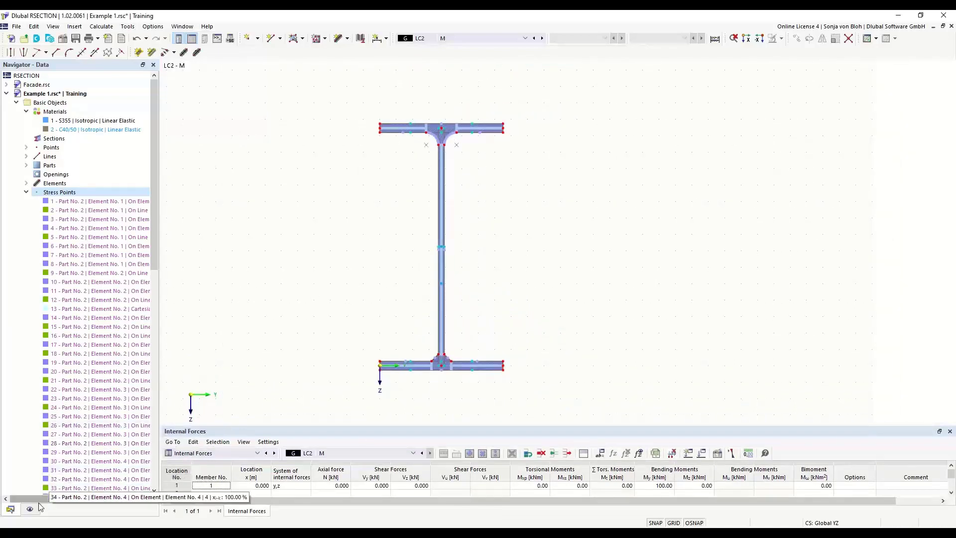
left_click(29, 509)
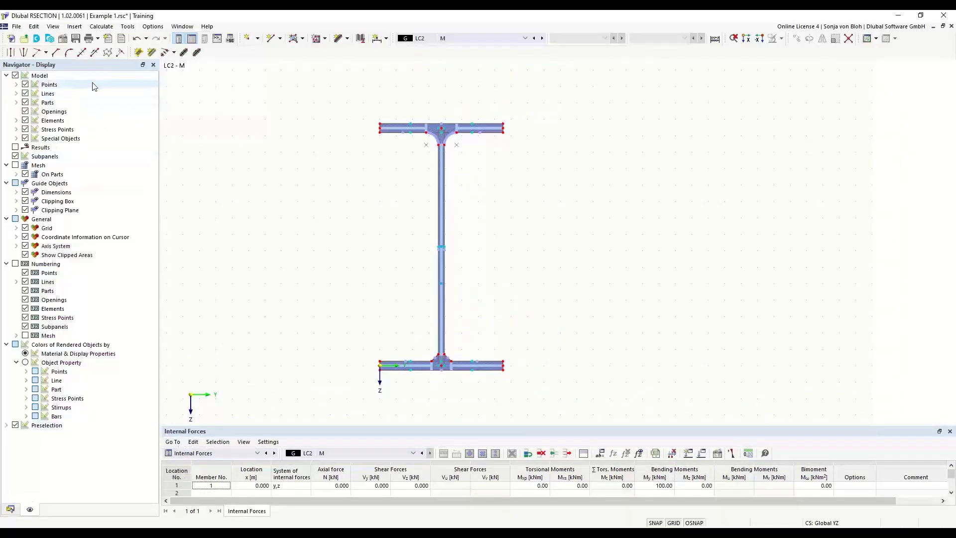
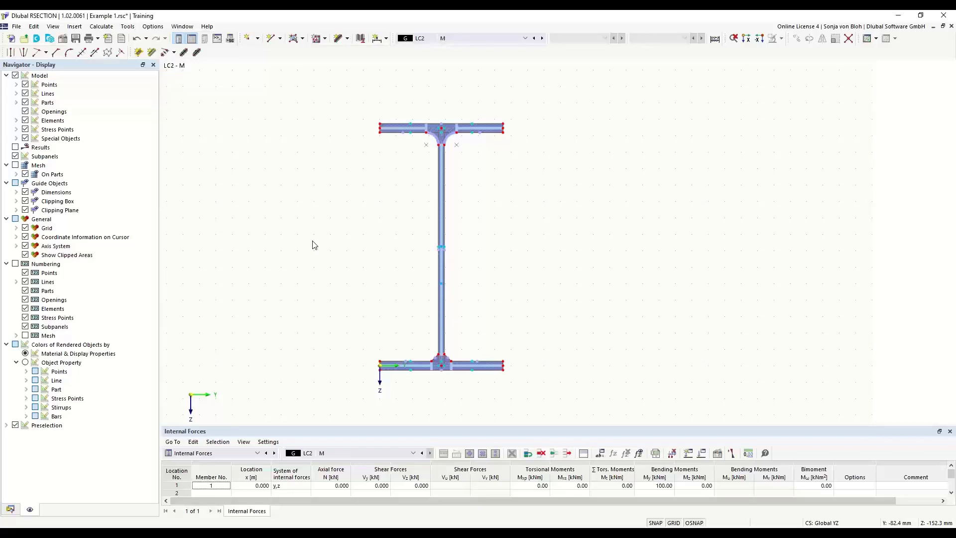
left_click(11, 508)
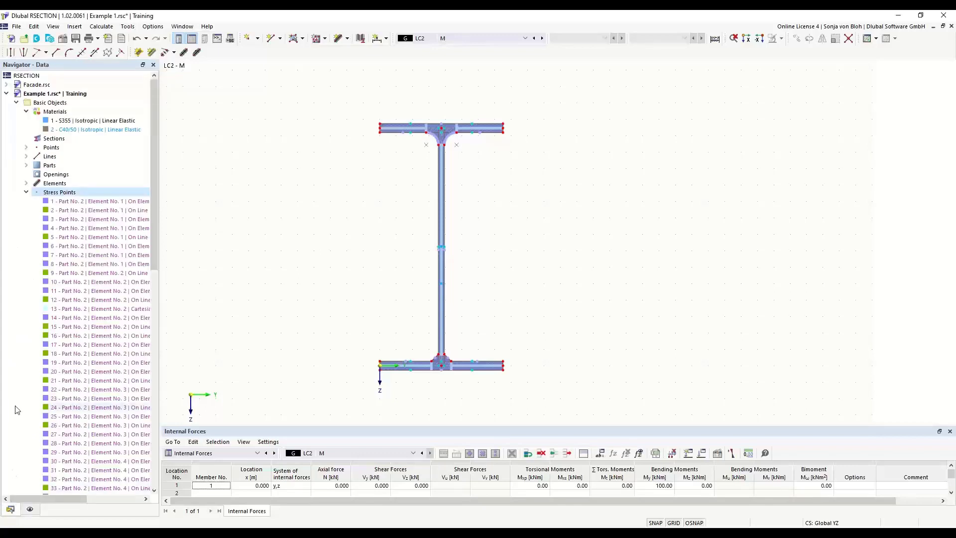
Open the existing stress configuration and examine the definition of the total normal stress σx,tot
left_click(26, 193)
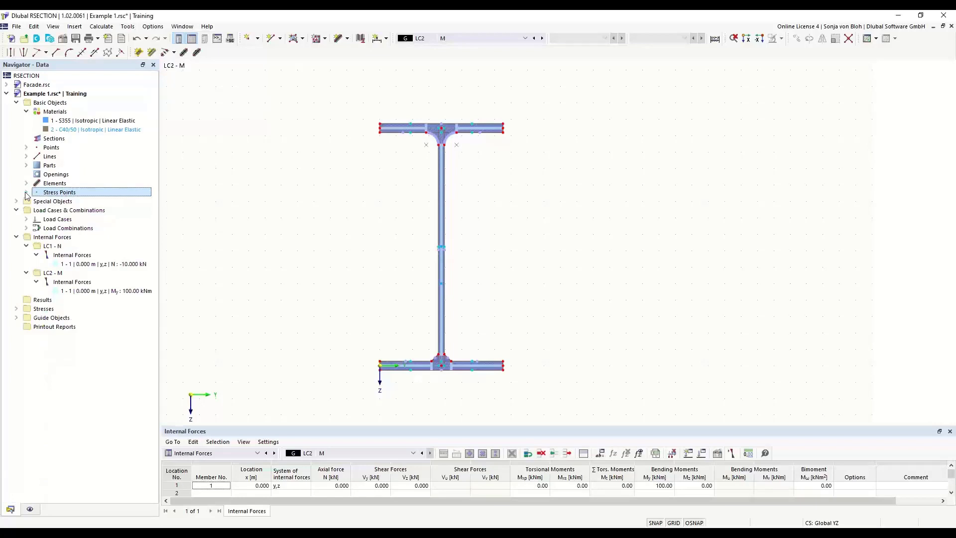
left_click(17, 309)
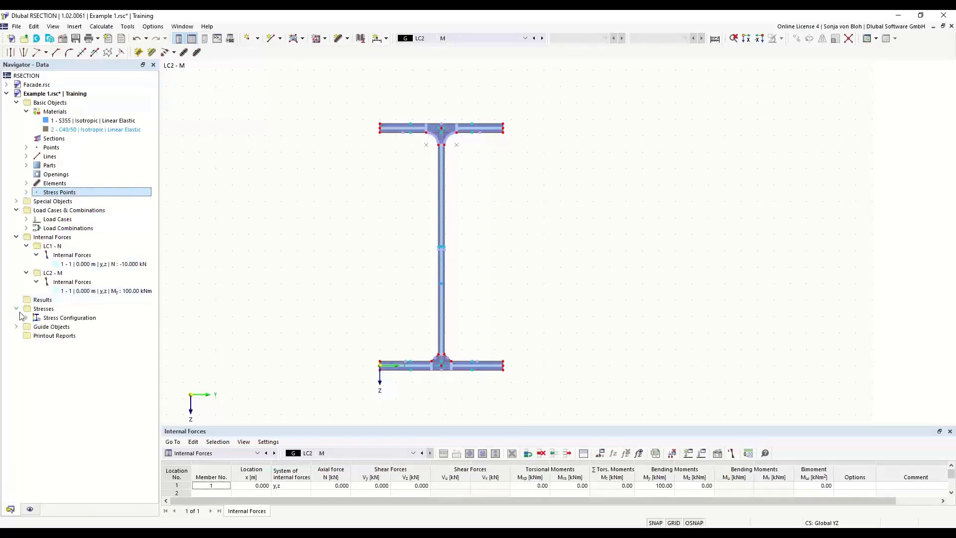
left_click(26, 318)
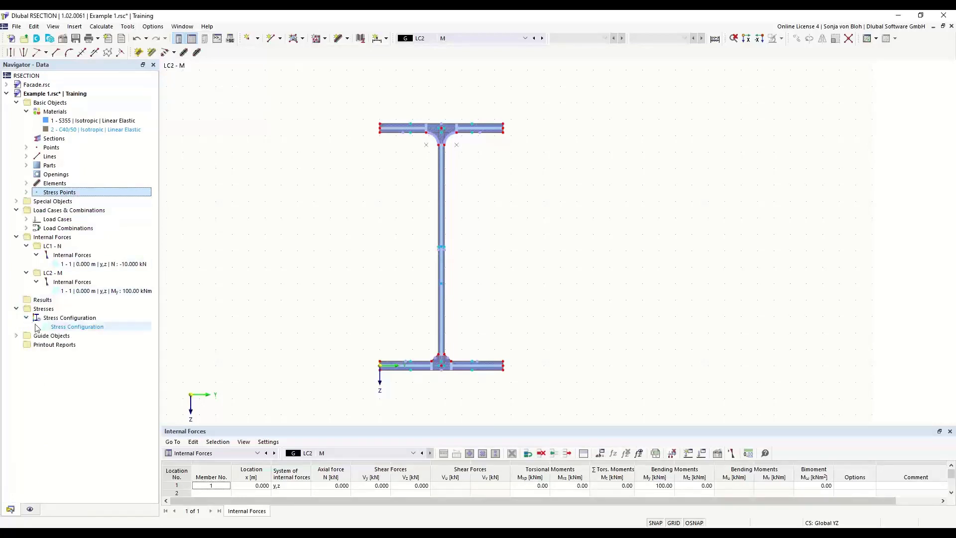
left_click(76, 328)
double_click(75, 328)
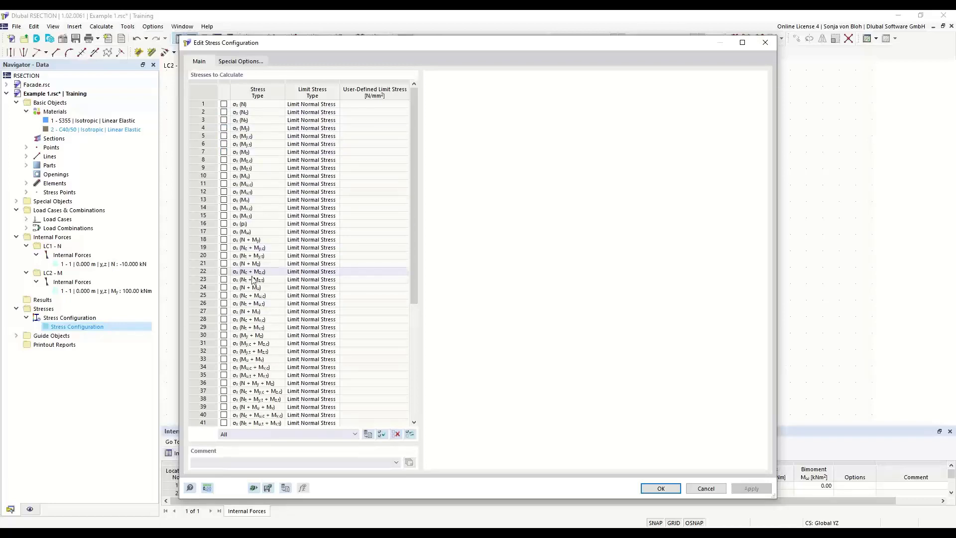
left_click_drag(414, 280, 416, 372)
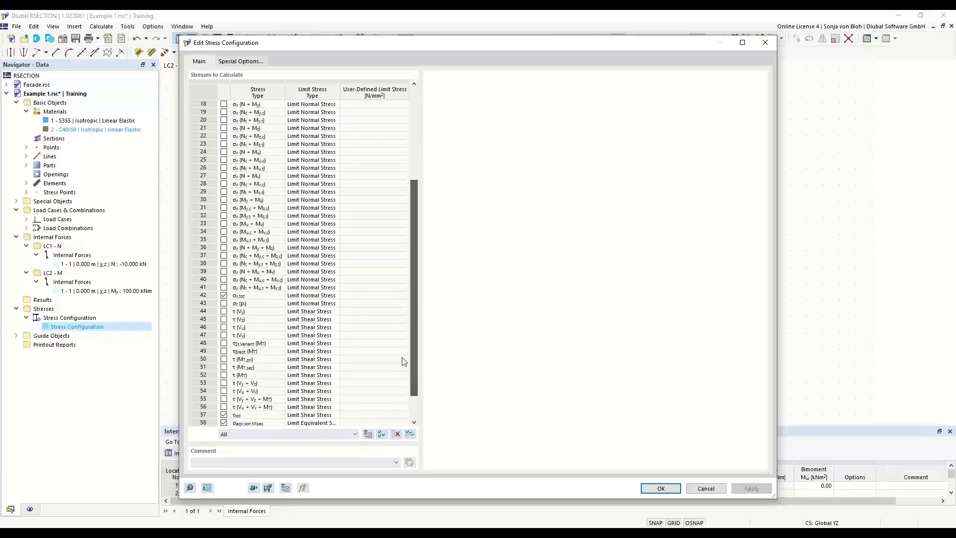
left_click(265, 297)
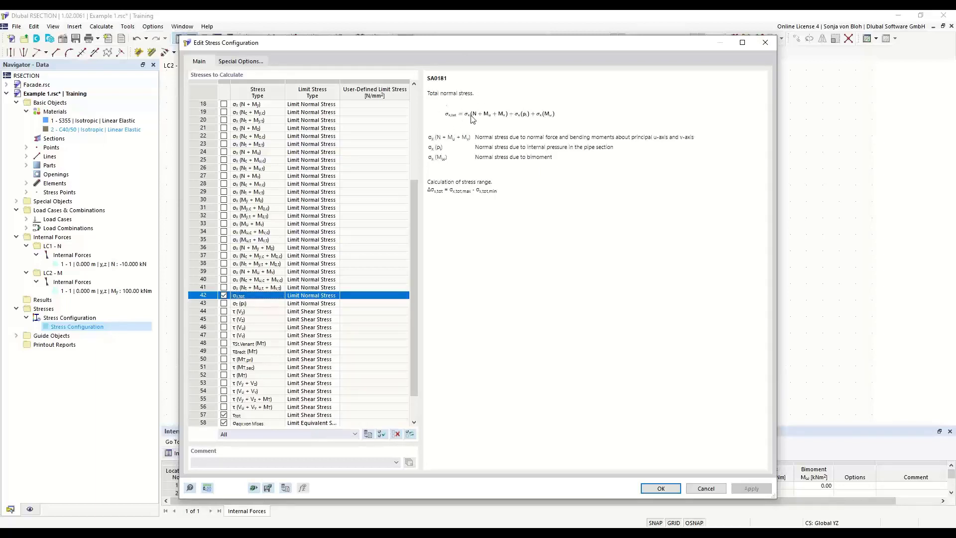
Accept the stress configuration and run the calculation of all results for the section
left_click(661, 488)
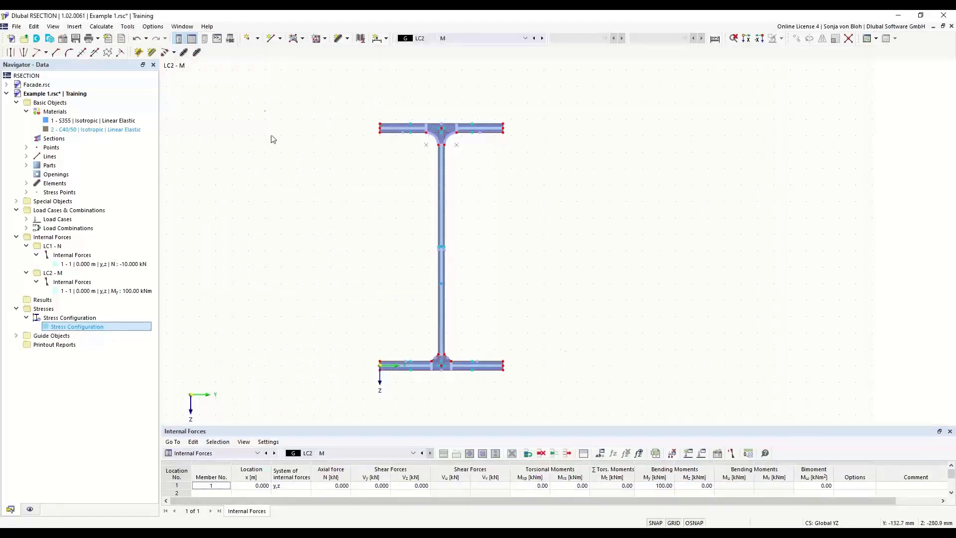
left_click(101, 27)
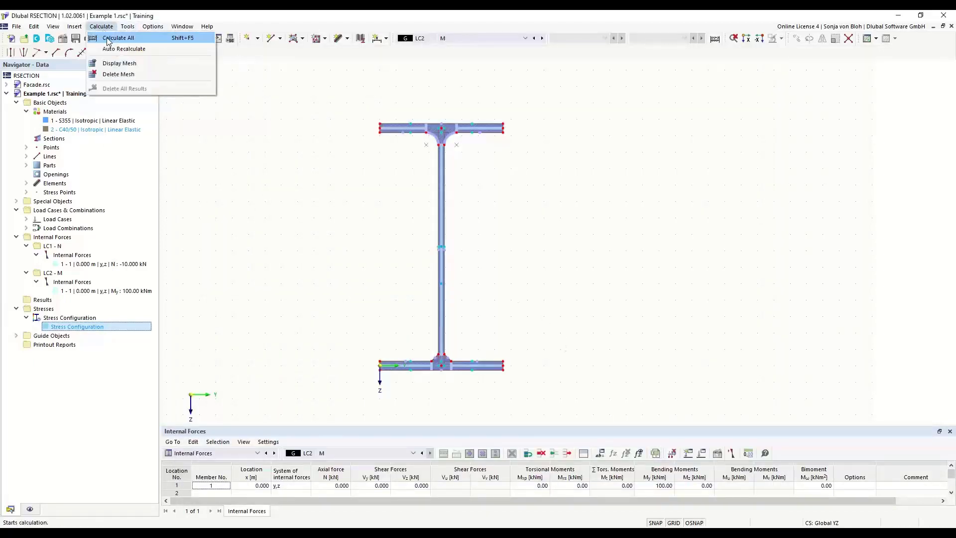
left_click(113, 37)
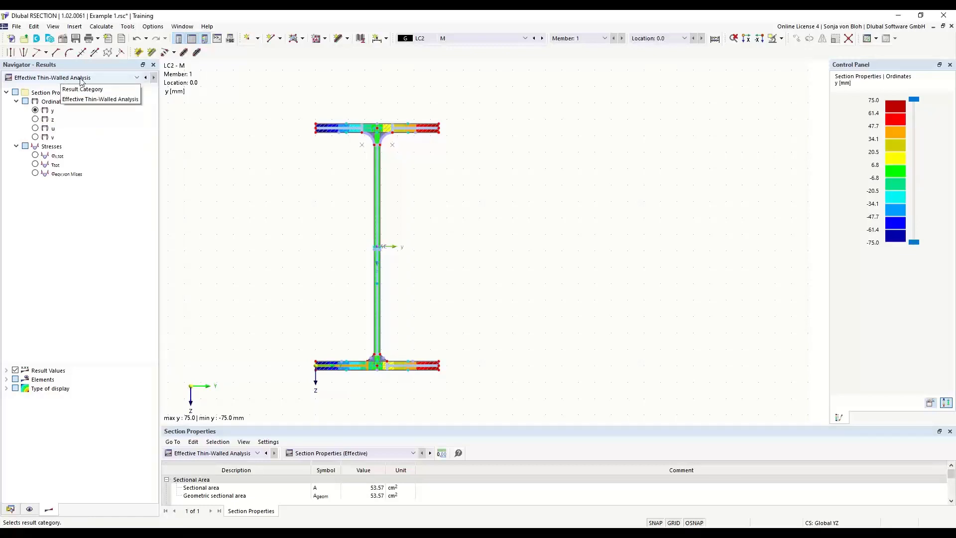
Display the total normal stress σx,tot from the Thin-Walled Analysis results on the I-section
left_click(137, 78)
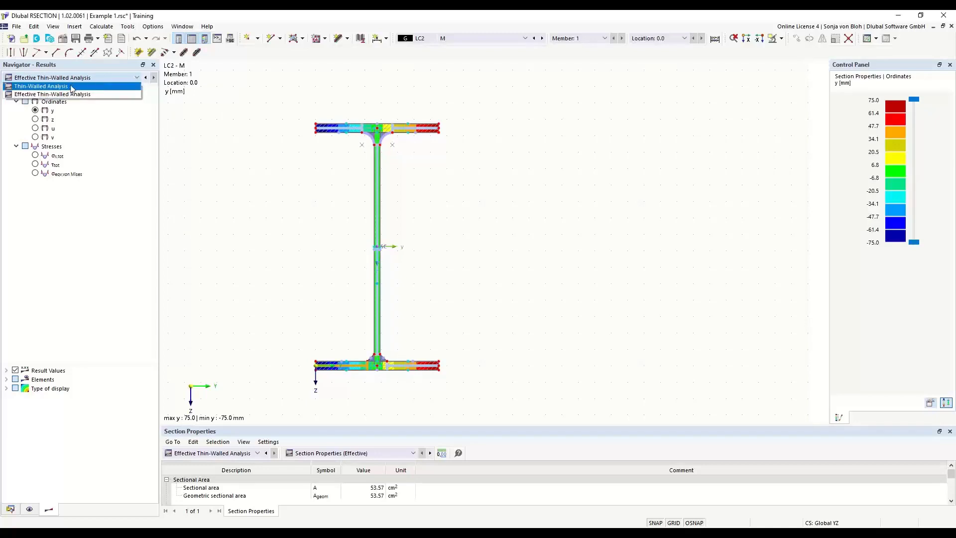
left_click(47, 86)
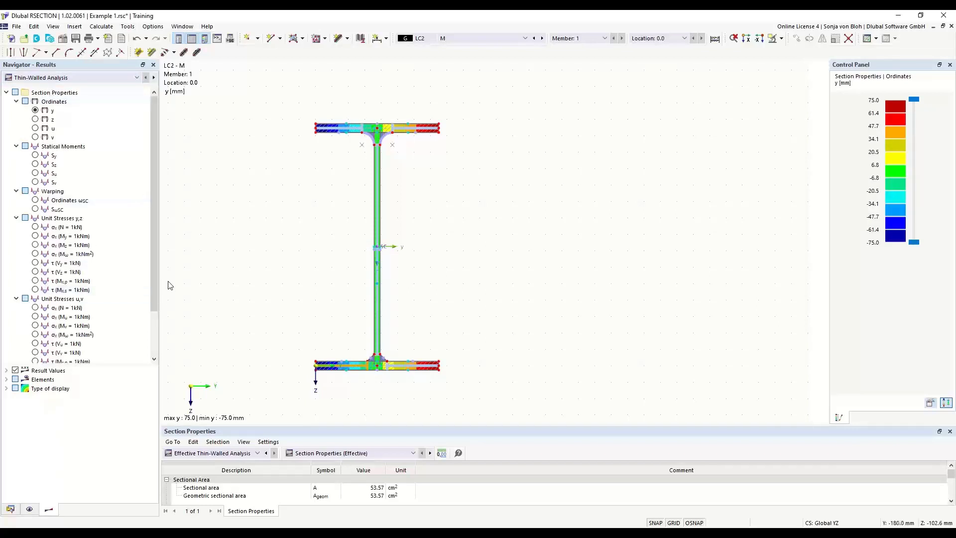
left_click_drag(154, 257, 159, 338)
left_click(36, 334)
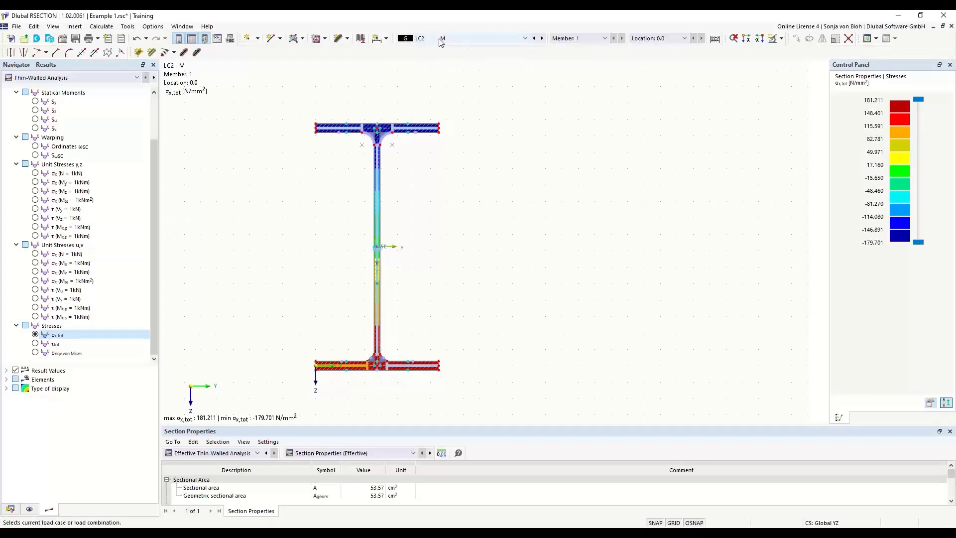
Compare the σx,tot distribution for load case LC1 and load combination CO1, and return to LC1
left_click(526, 40)
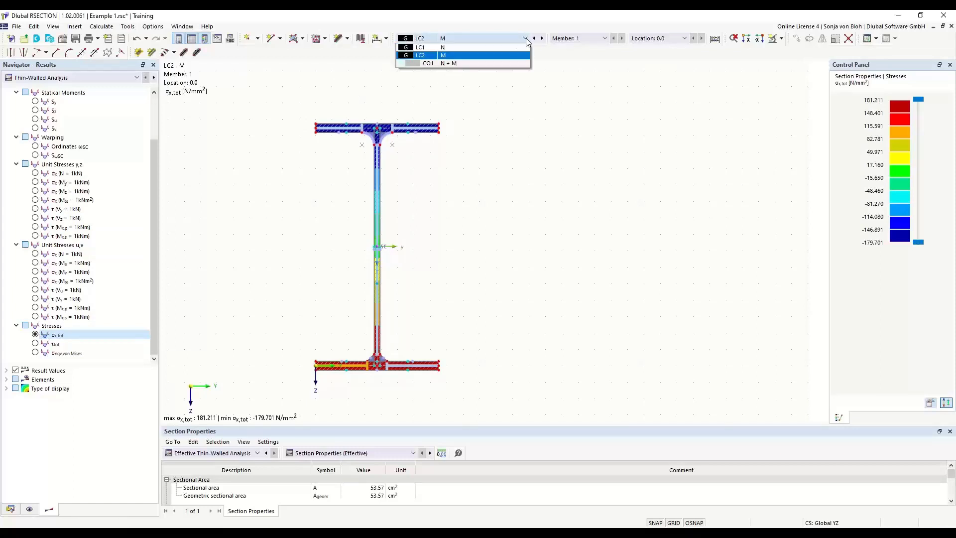
left_click(431, 48)
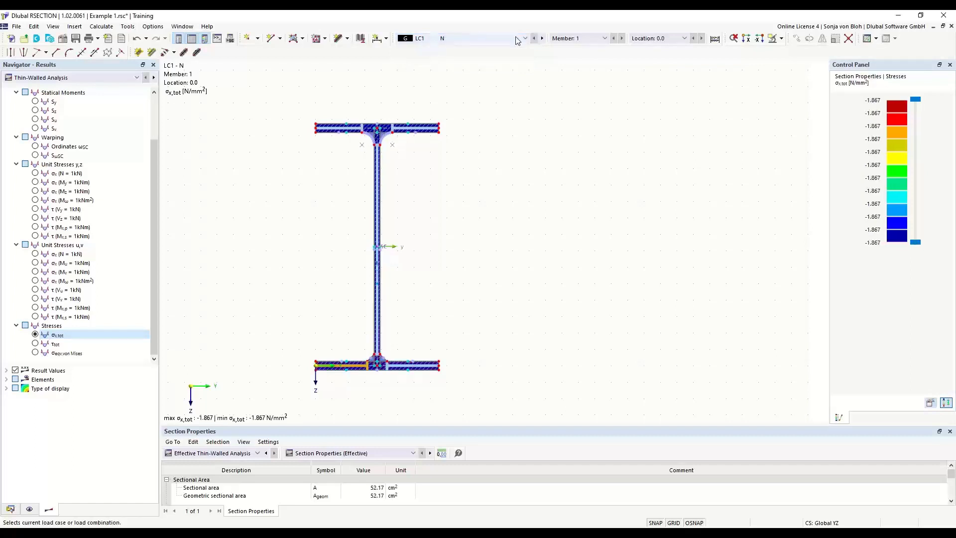
left_click(438, 39)
left_click(453, 64)
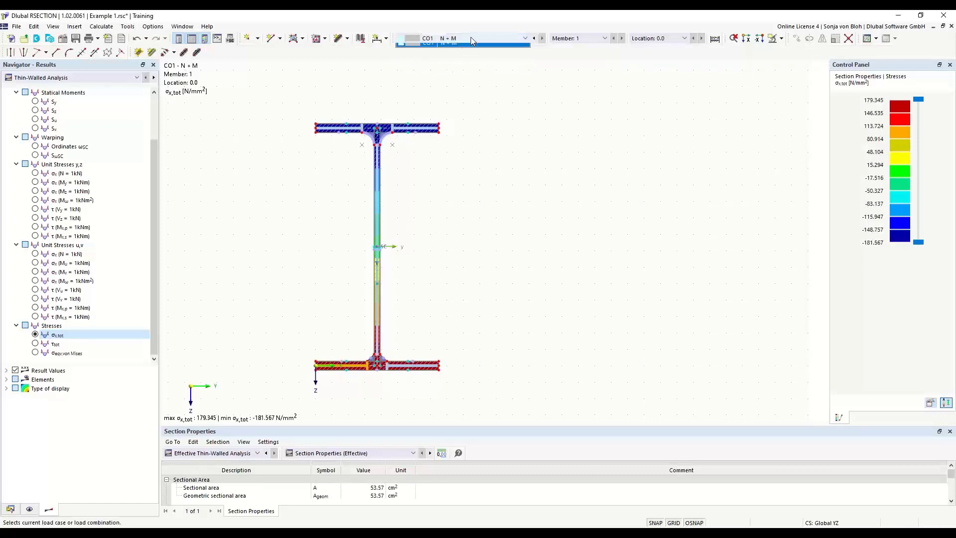
left_click(470, 37)
left_click(447, 49)
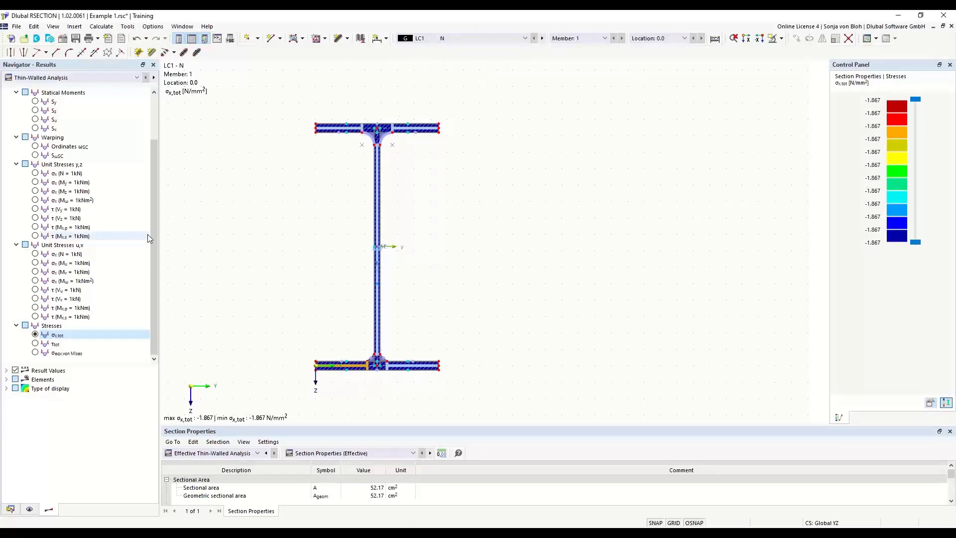
Set the result display type to Off, and view the diagrams of statical moment Sy, ordinate y and σx,tot
left_click(6, 389)
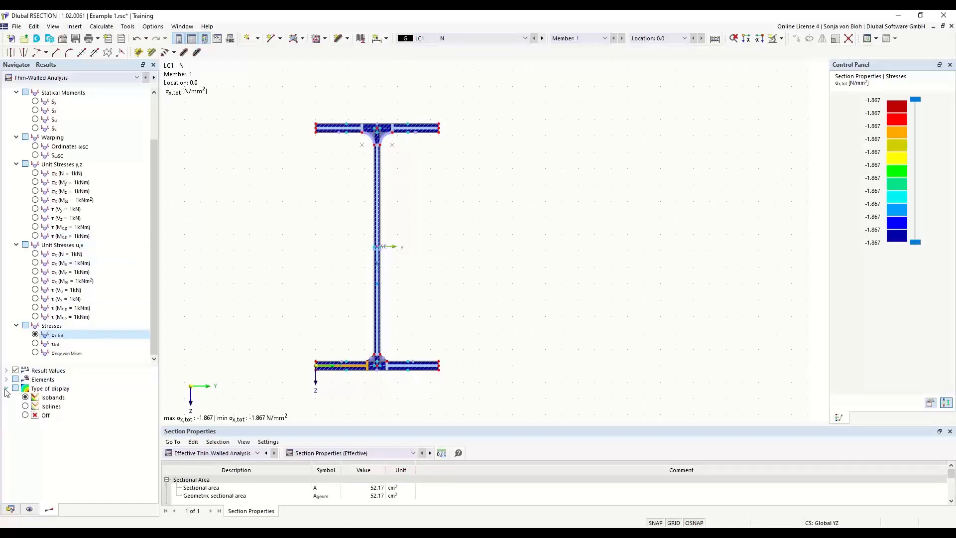
left_click(26, 415)
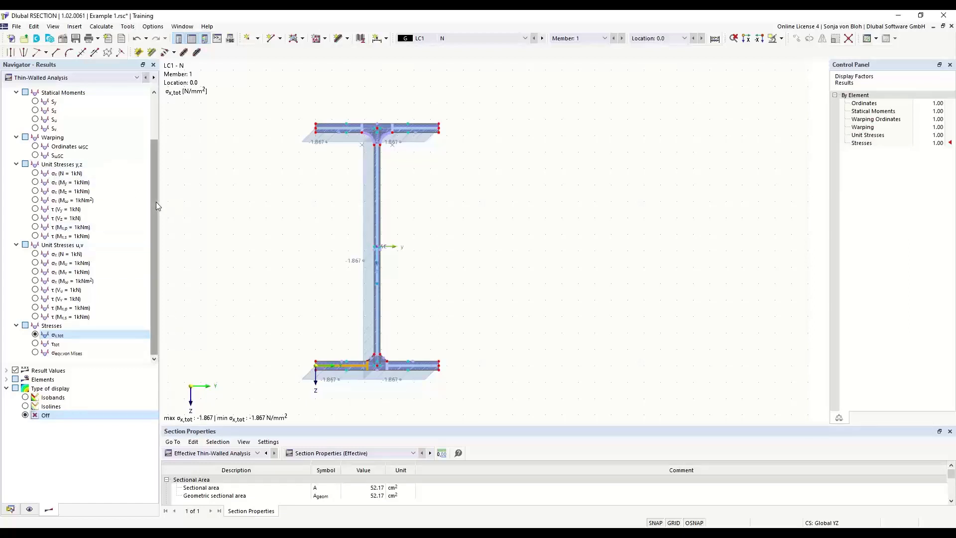
left_click_drag(157, 201, 160, 241)
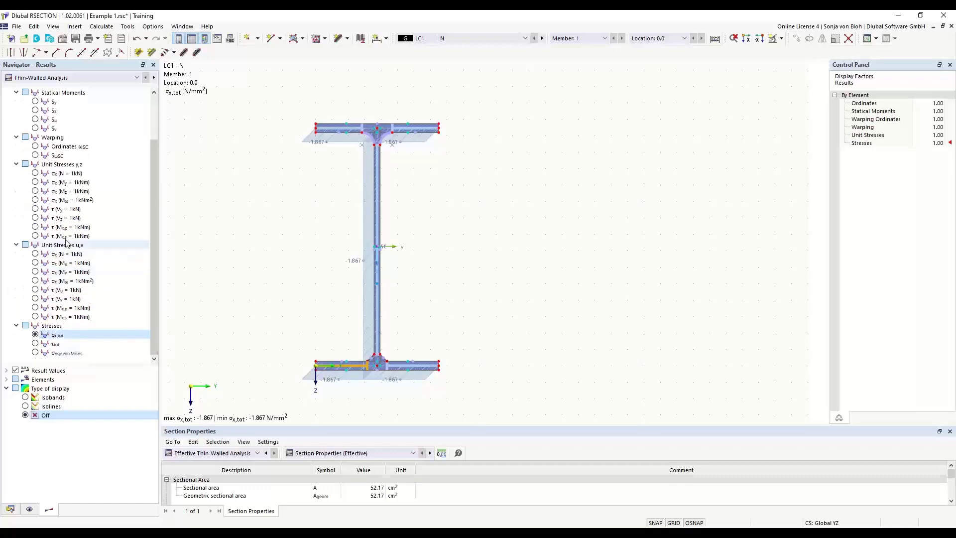
scroll(83, 218, "up", 3)
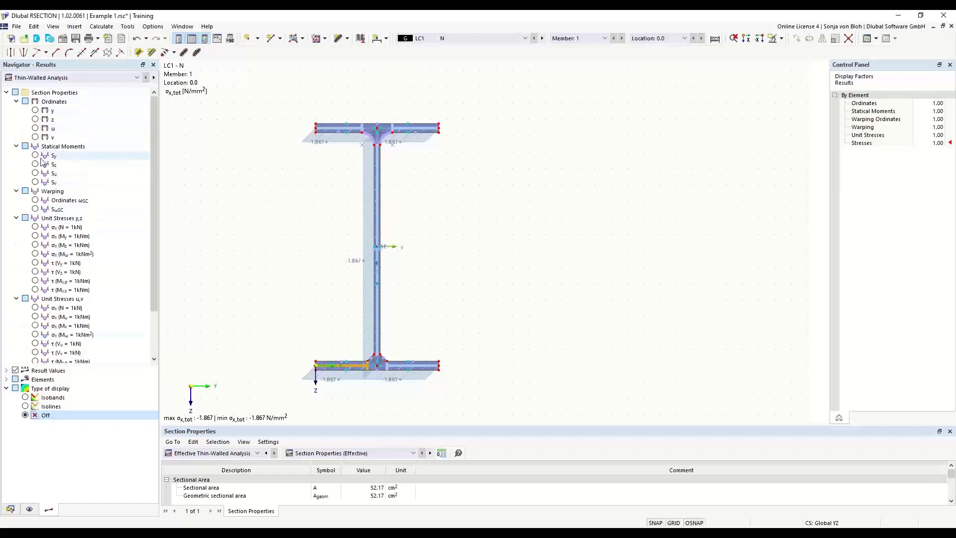
left_click(35, 156)
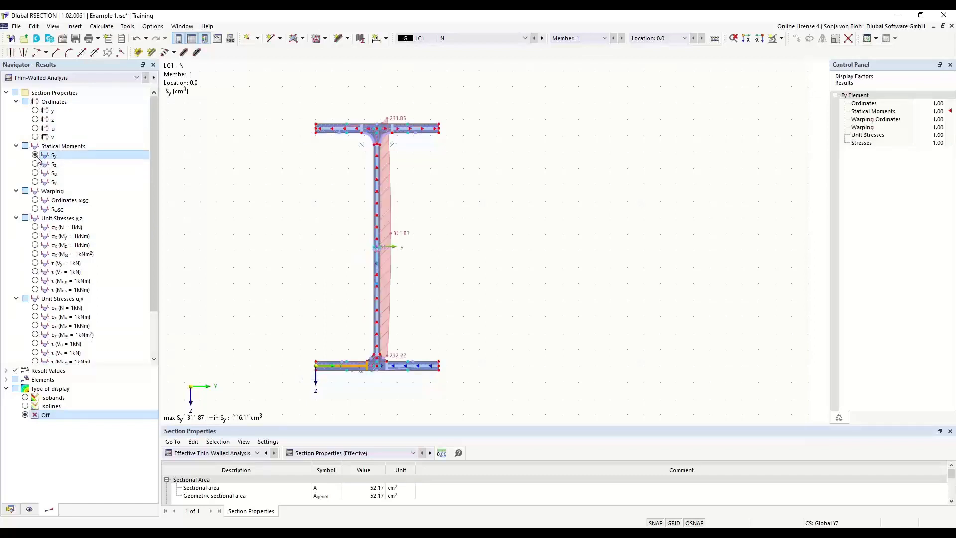
left_click(35, 115)
scroll(35, 118, "down", 2)
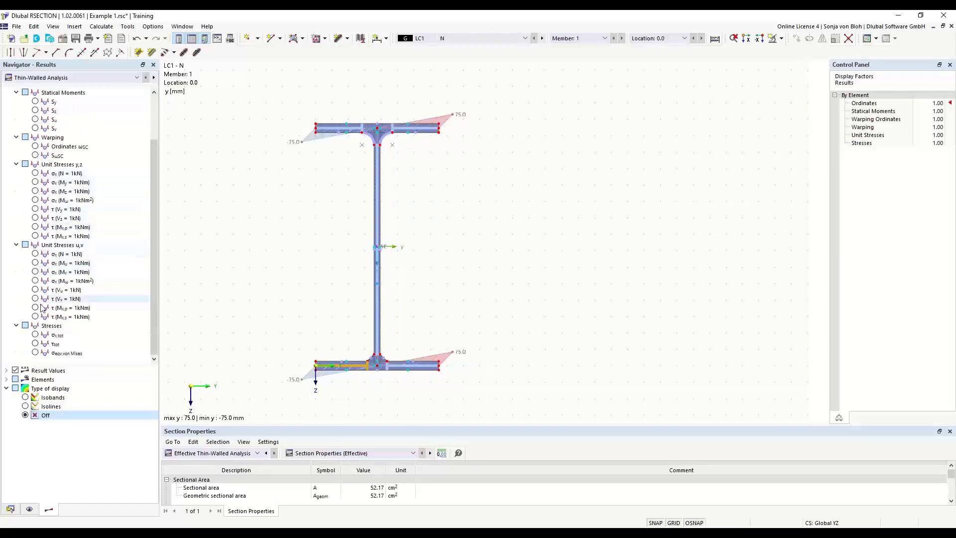
left_click(35, 335)
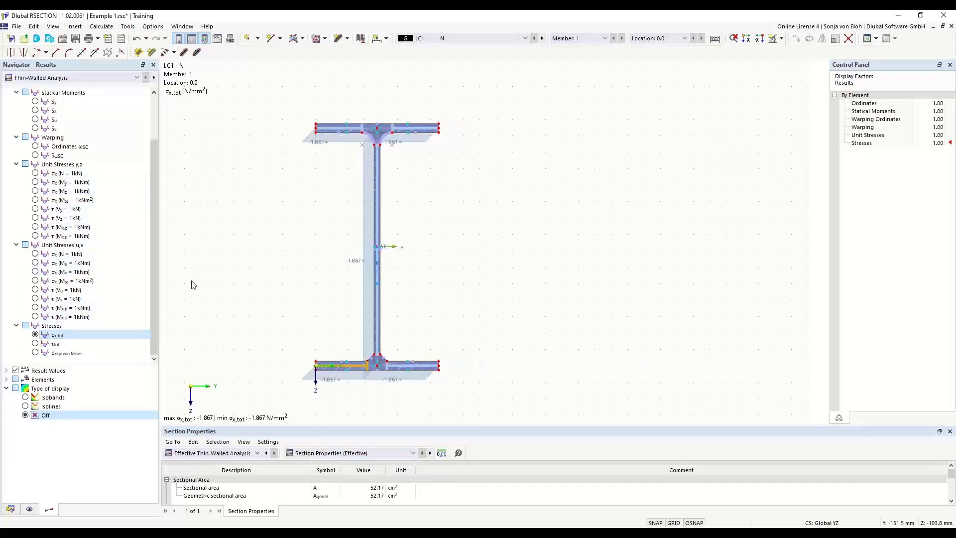
Display the Effective Thin-Walled Analysis results and examine the σx,tot diagram along the web
left_click(136, 78)
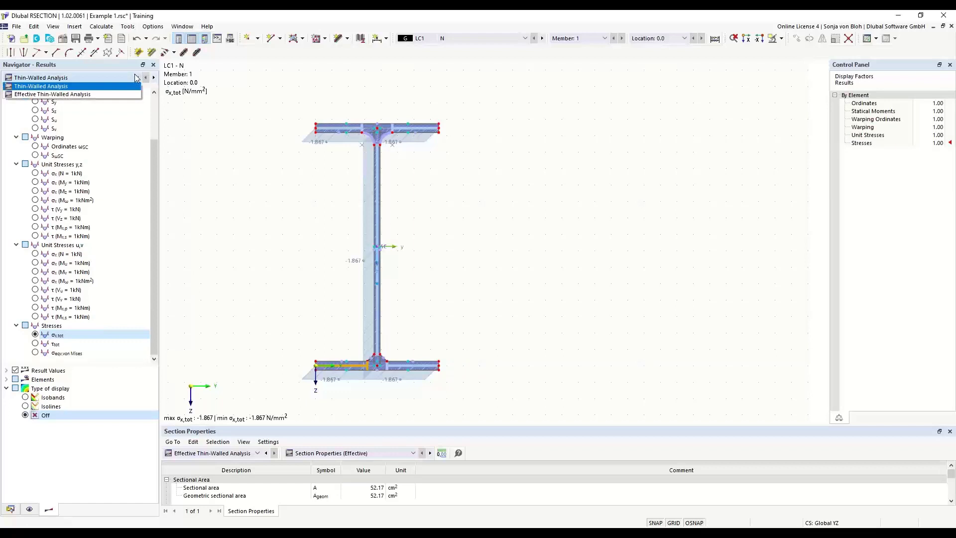
left_click(63, 94)
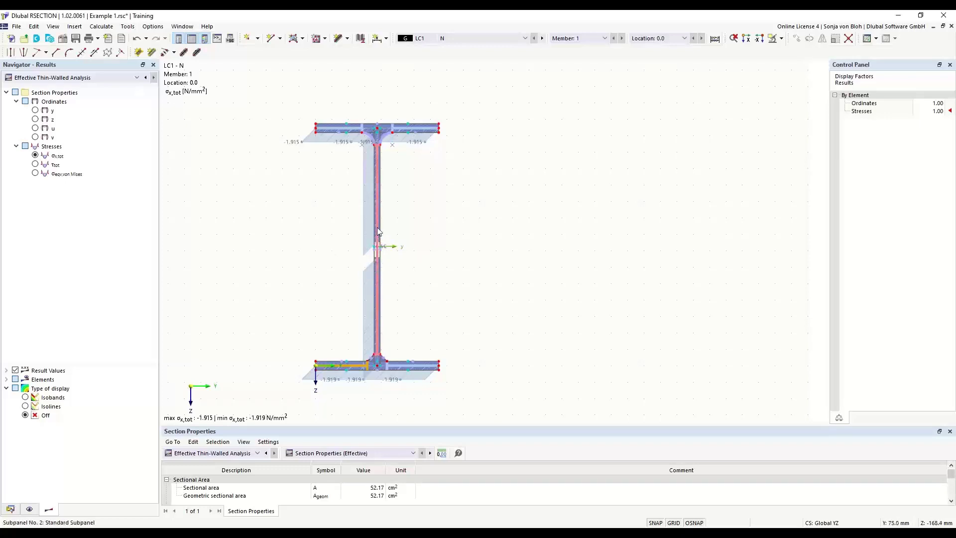
scroll(369, 265, "up", 2)
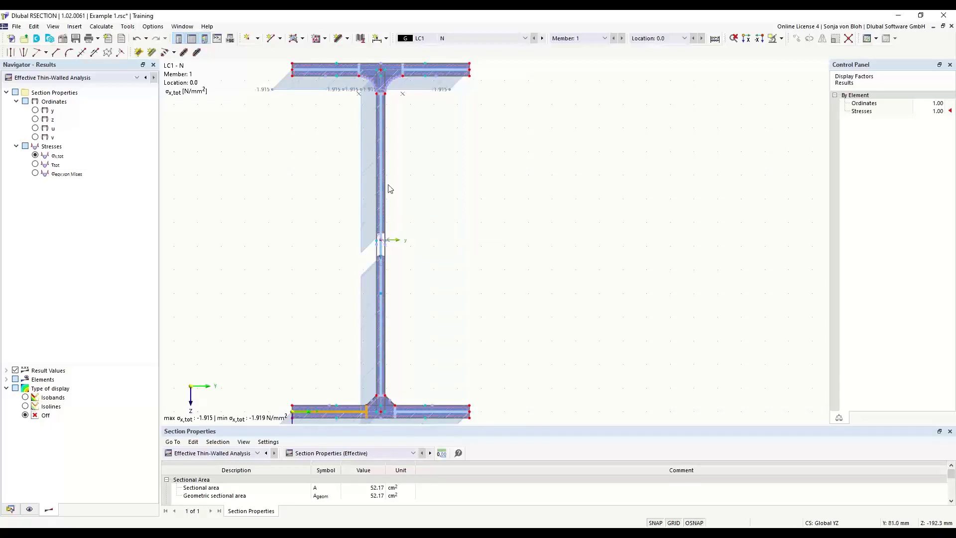
scroll(390, 188, "down", 2)
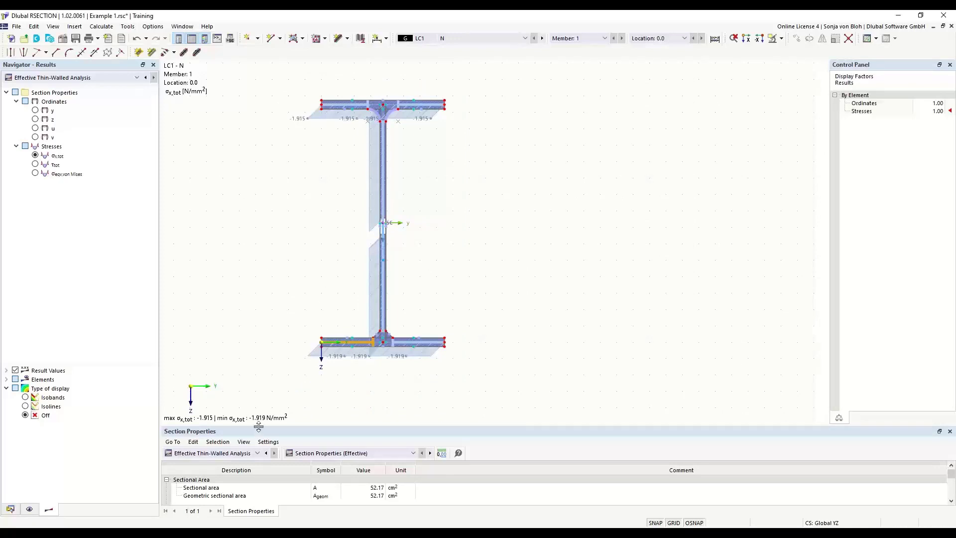
Enlarge the results table and review the Thin-Walled Analysis section properties, including the area moment of inertia about the y-axis
left_click_drag(258, 433, 262, 363)
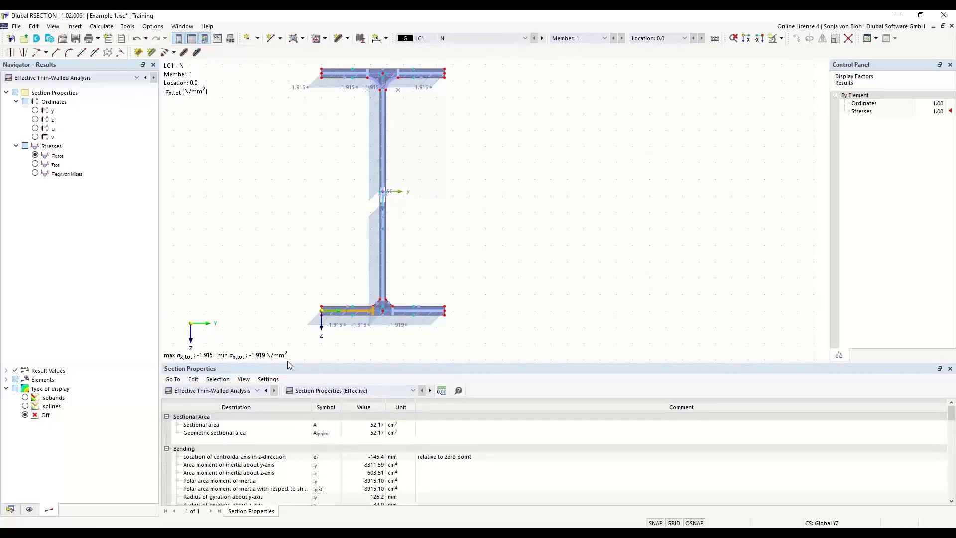
left_click(258, 391)
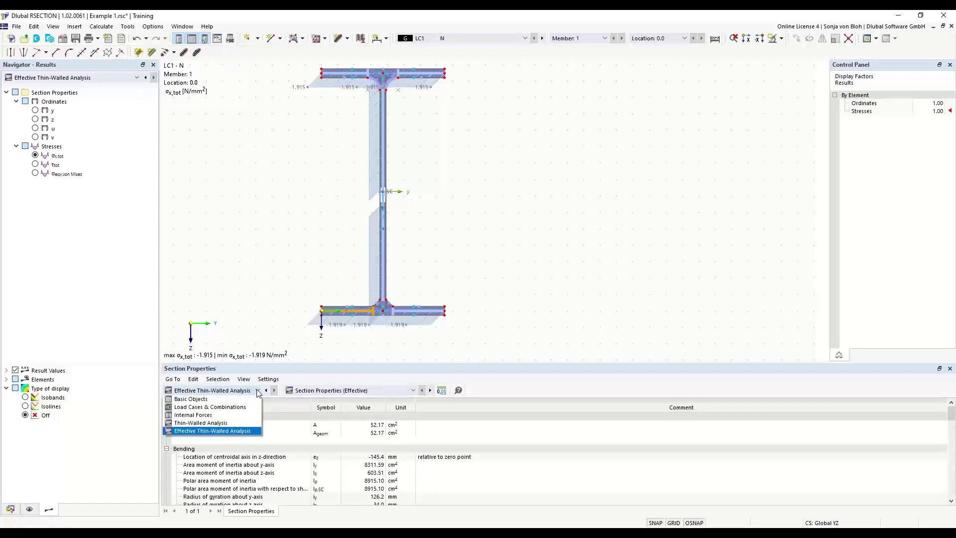
left_click(211, 425)
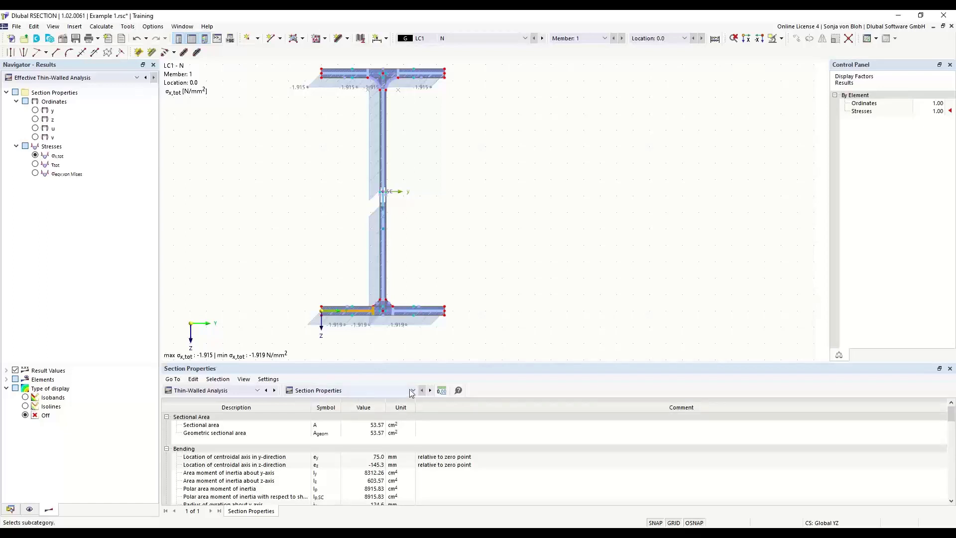
left_click(356, 393)
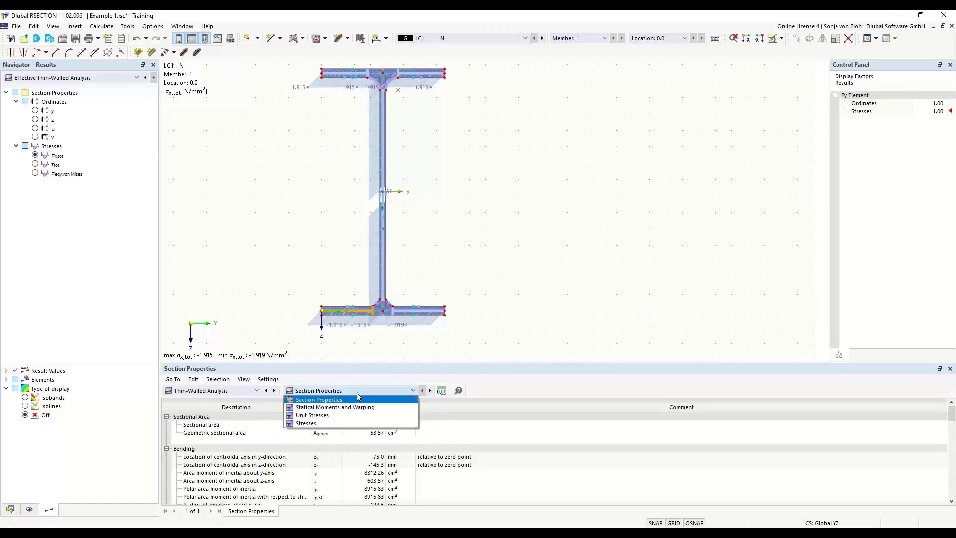
left_click(326, 400)
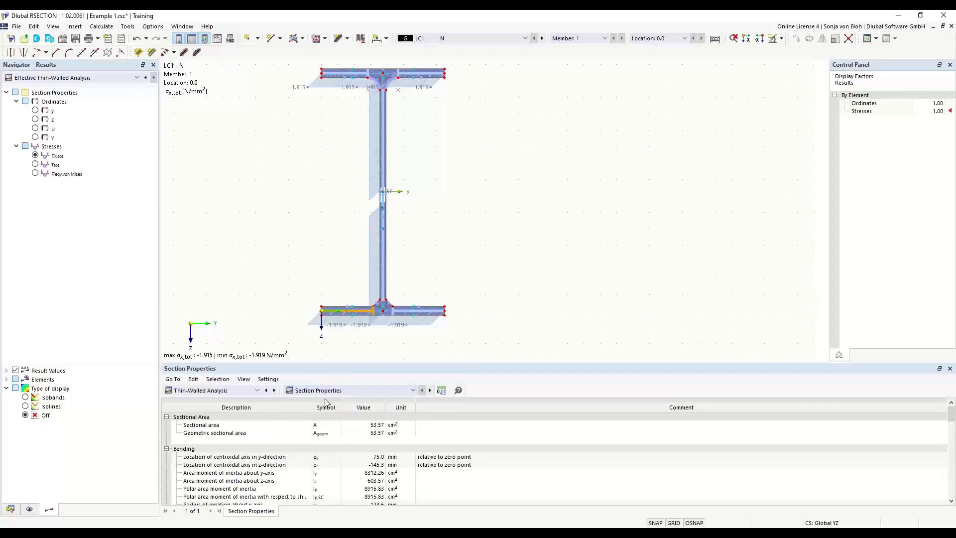
left_click(328, 427)
left_click_drag(324, 364, 323, 304)
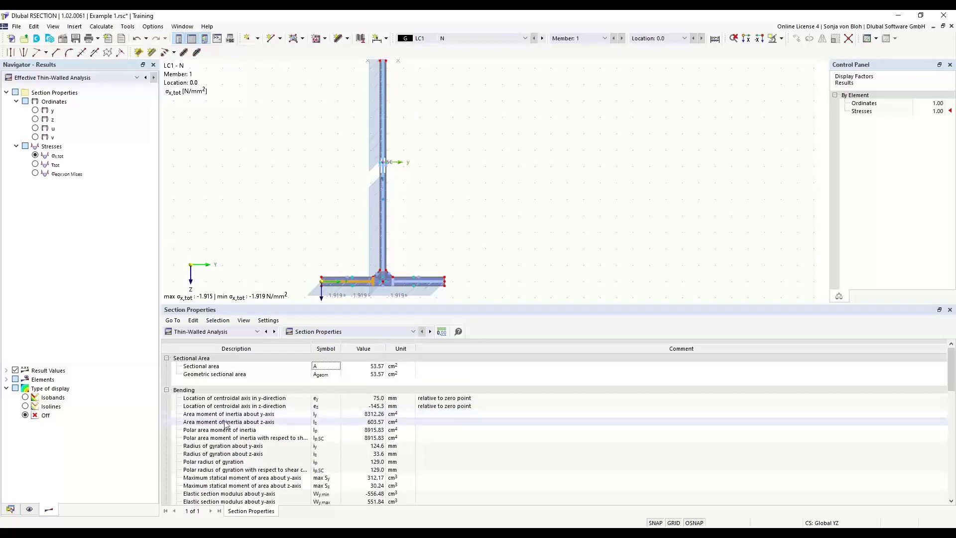
left_click(300, 415)
scroll(301, 418, "down", 3)
scroll(339, 398, "up", 3)
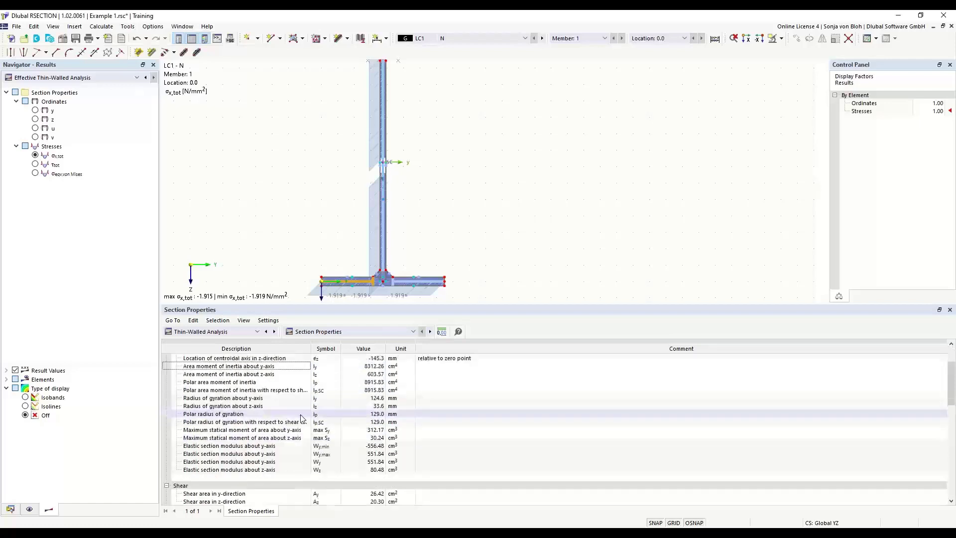
Review the Thin-Walled Analysis tables for statical moments and warping, and for stresses by loading
left_click(413, 332)
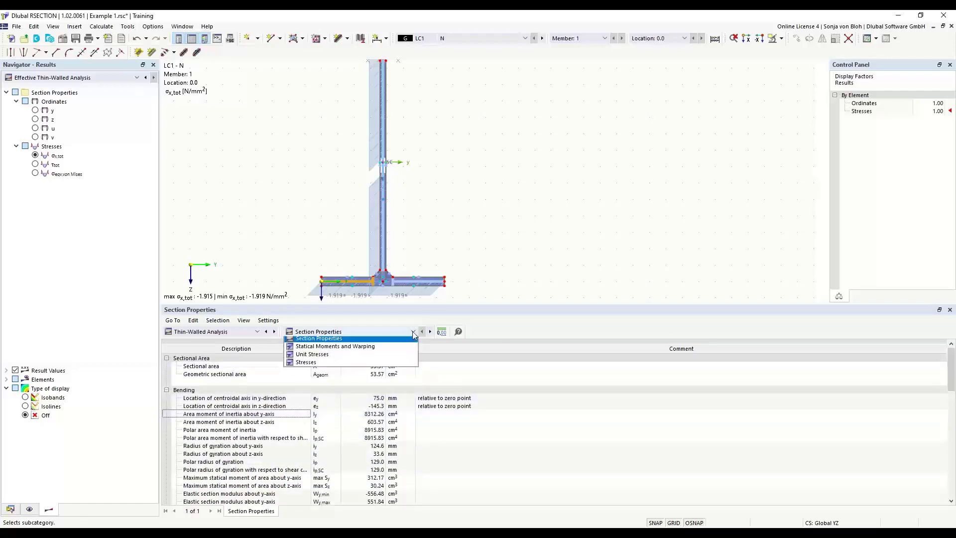
left_click(343, 349)
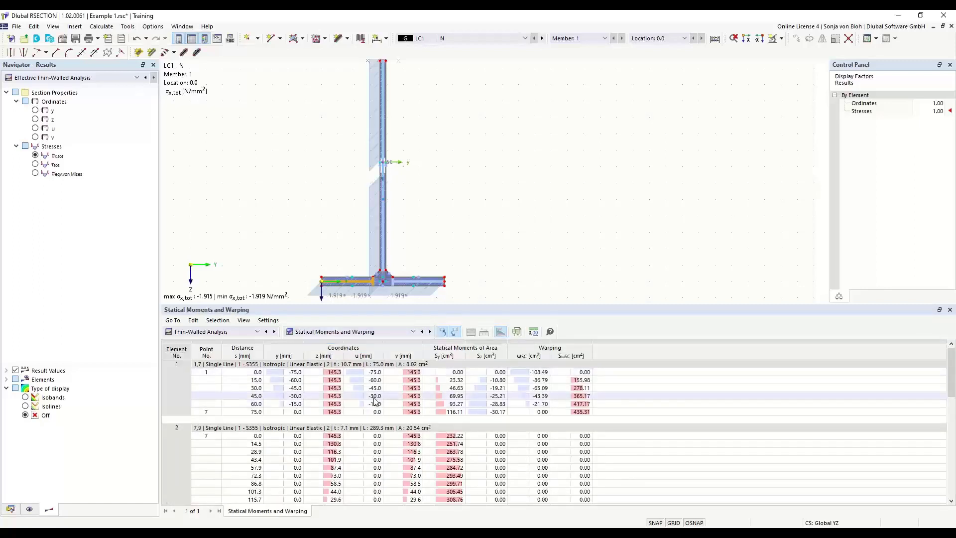
left_click(403, 336)
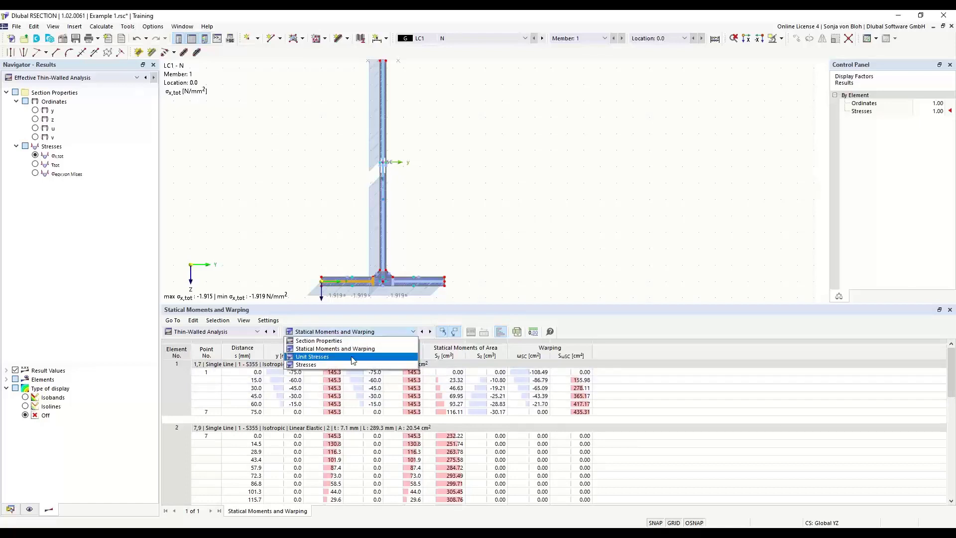
left_click(342, 366)
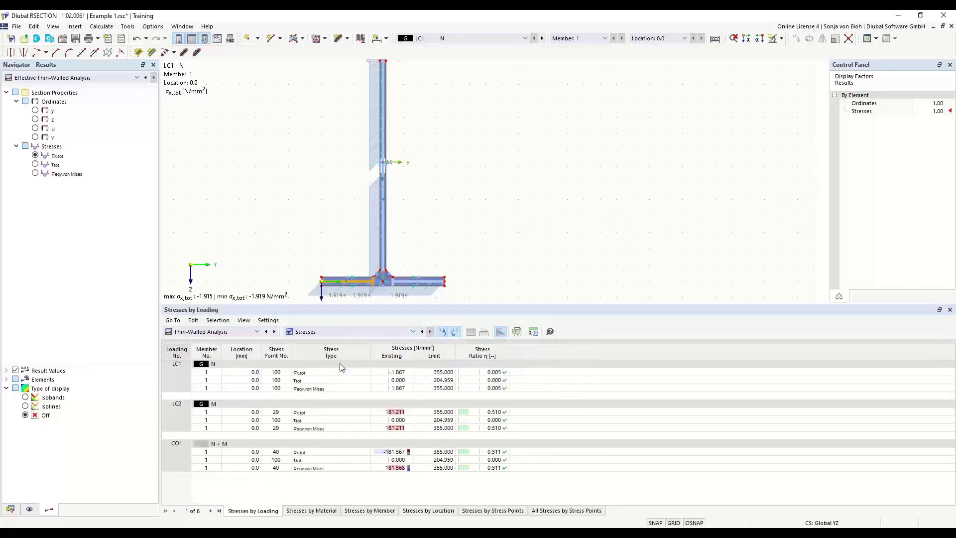
Show the Effective Thin-Walled Analysis tables for effective section properties and section classification according to EN 1993-1-1
left_click(258, 332)
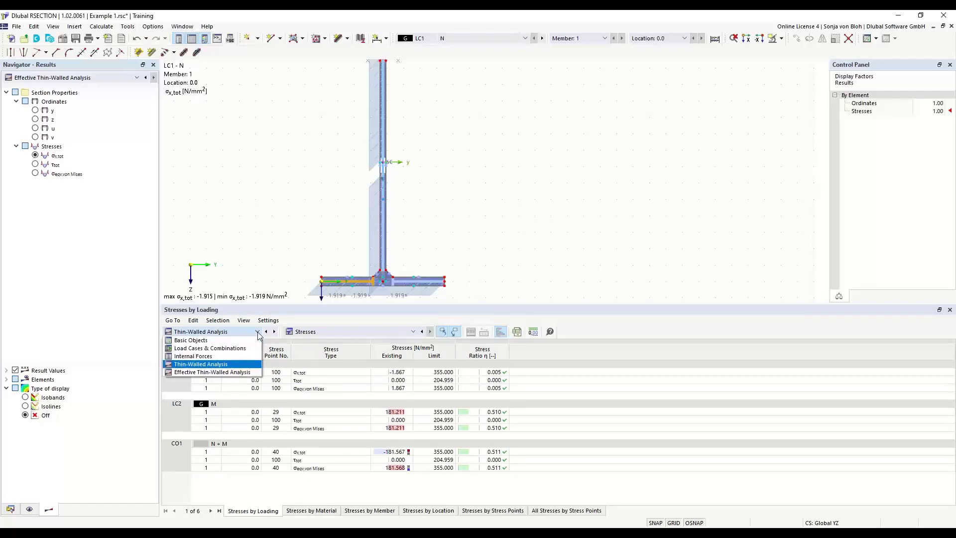
left_click(219, 373)
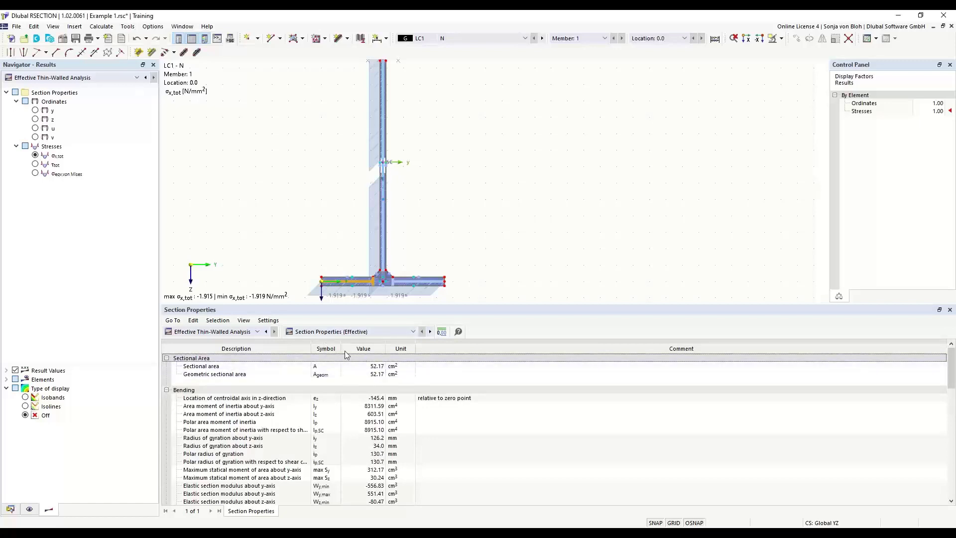
left_click(412, 332)
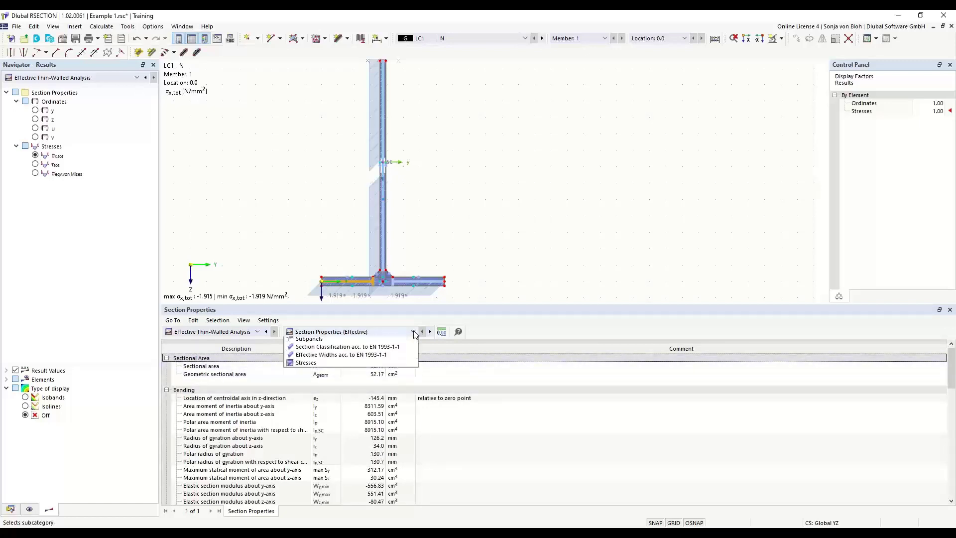
left_click(352, 357)
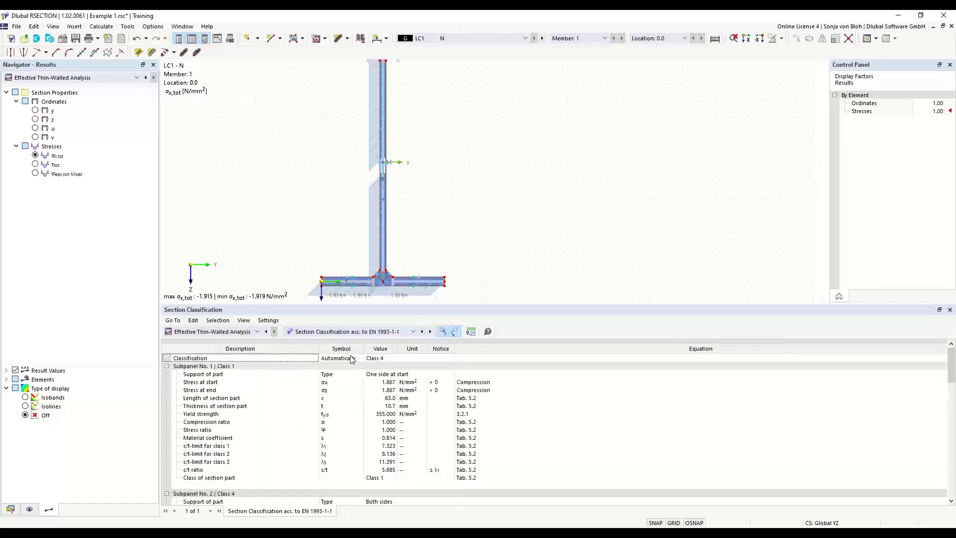
Examine the overall section class and the web and flange subpanel classifications, then display the effective widths according to EN 1993-1-1
left_click(383, 361)
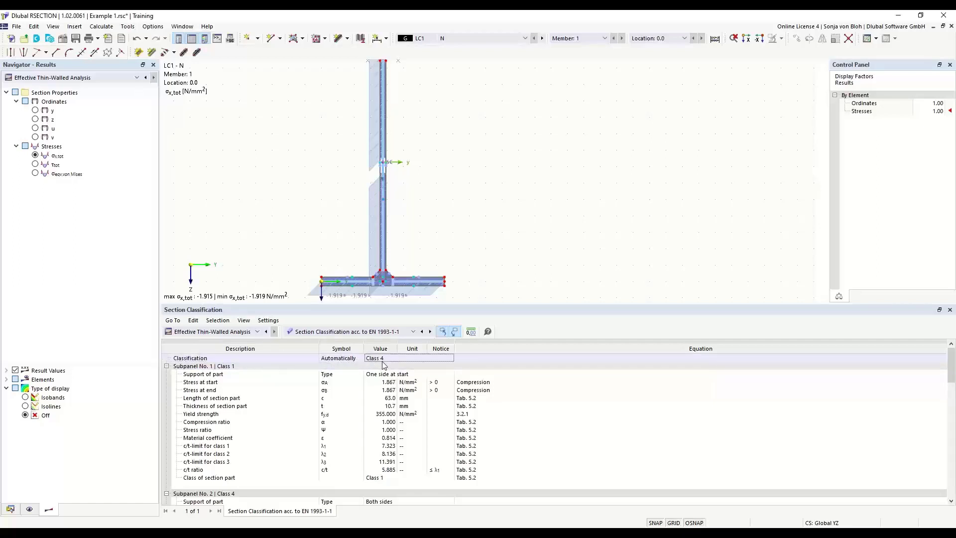
left_click(384, 170)
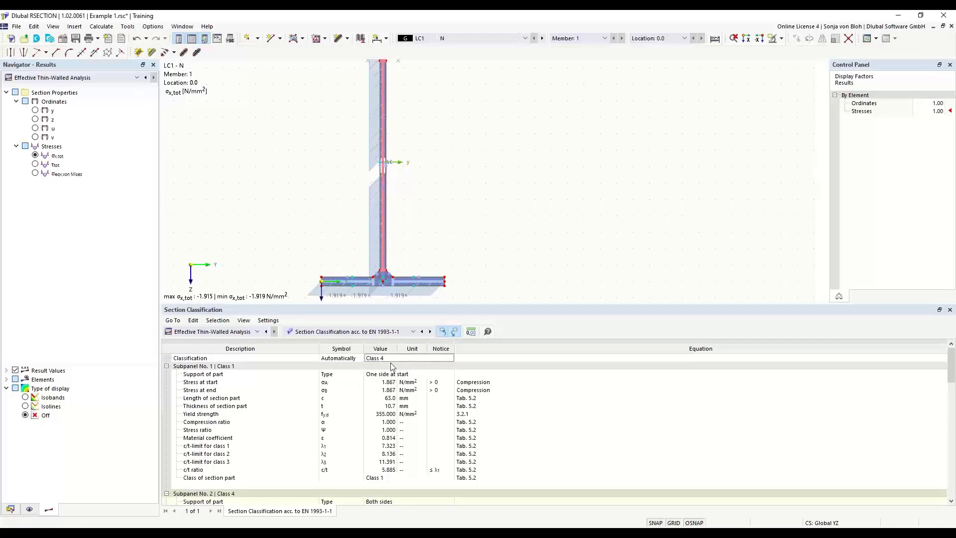
scroll(403, 418, "down", 1)
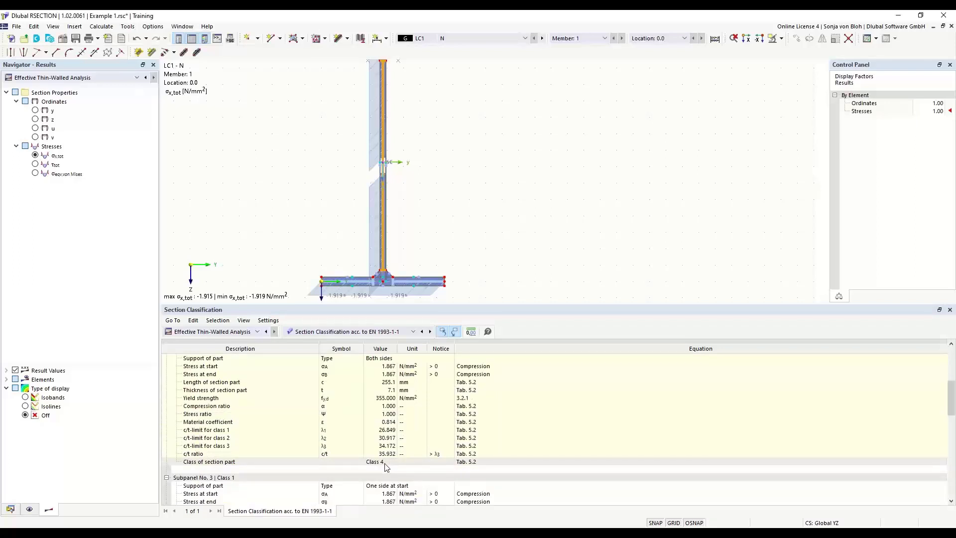
left_click(368, 287)
scroll(394, 445, "up", 1)
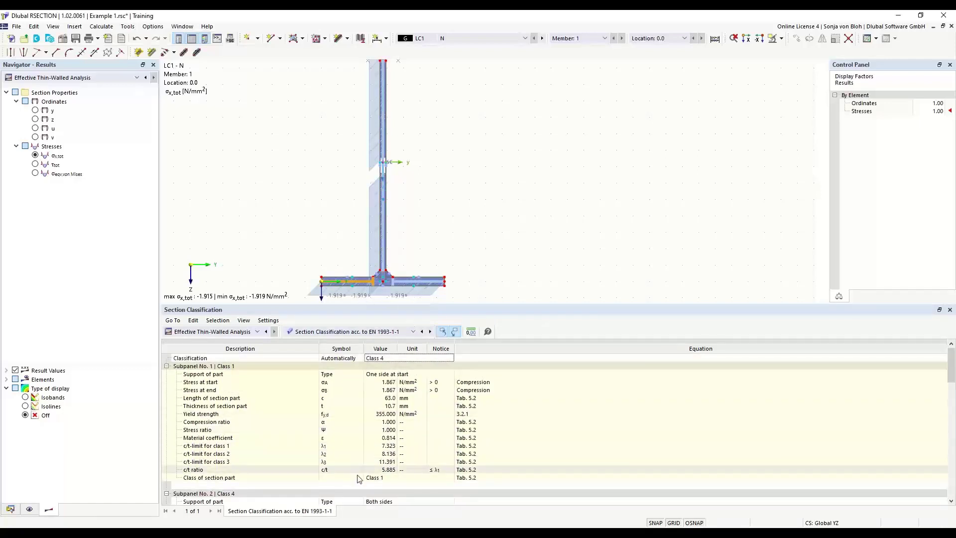
left_click(413, 331)
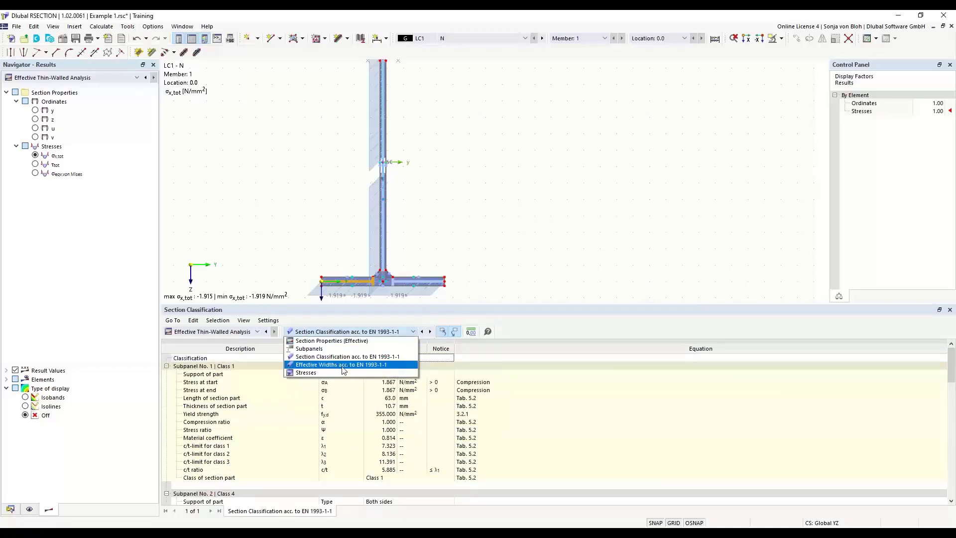
left_click(343, 365)
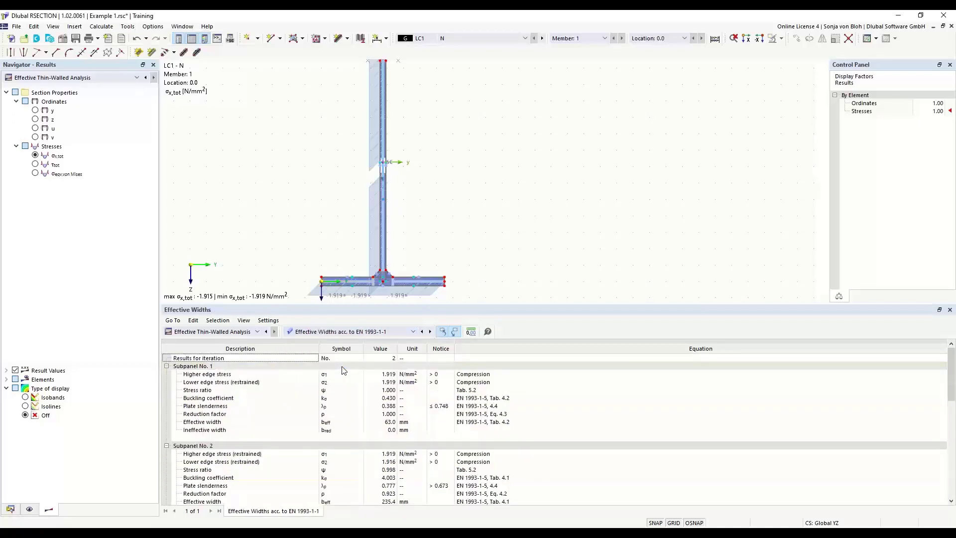
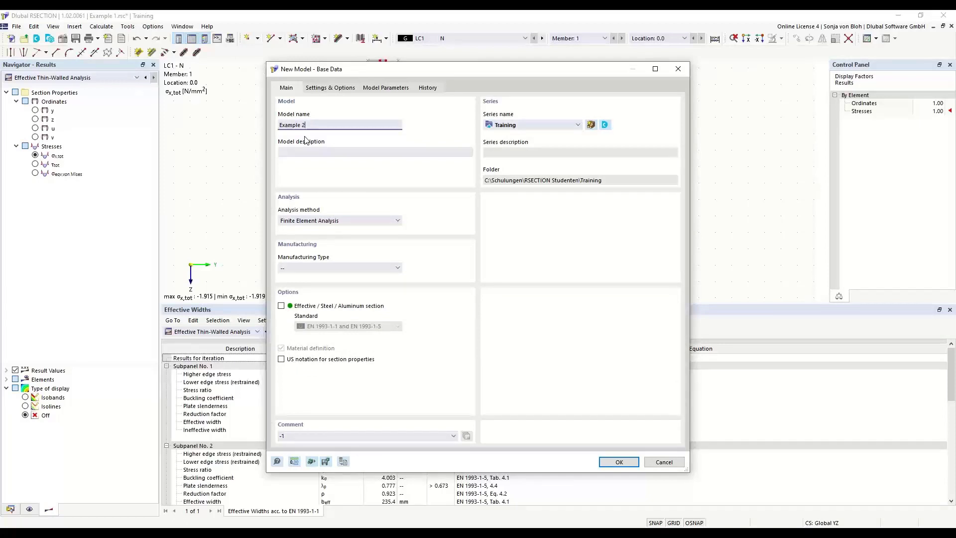
Create the model Example 2 with Thin-Walled Analysis and the Effective / Steel / Aluminum section option per EN 1993-1-1 and EN 1993-1-5
left_click(397, 222)
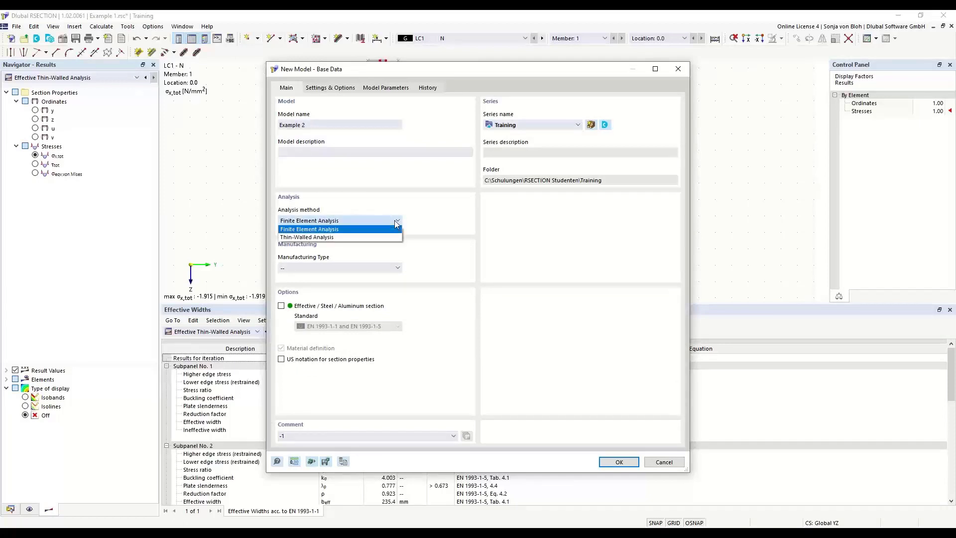
left_click(320, 238)
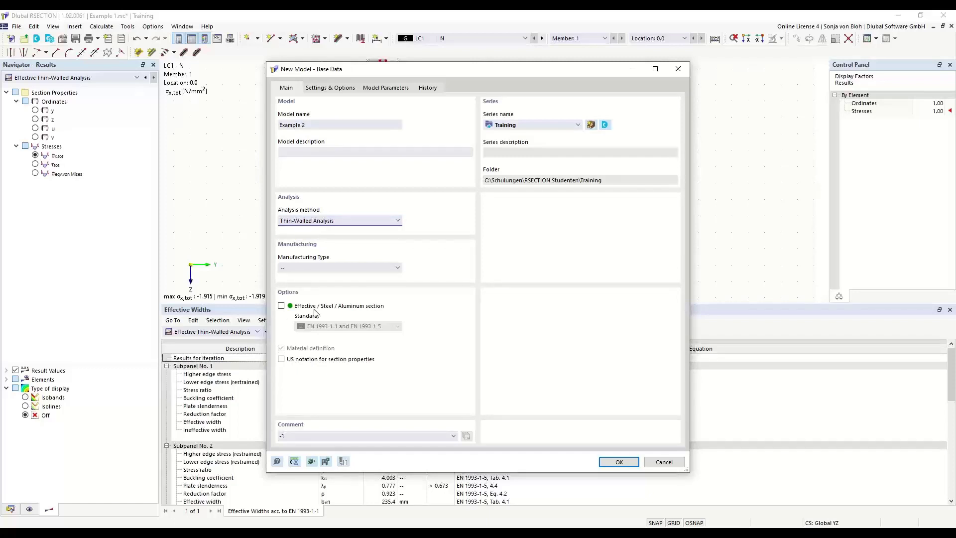
left_click(281, 306)
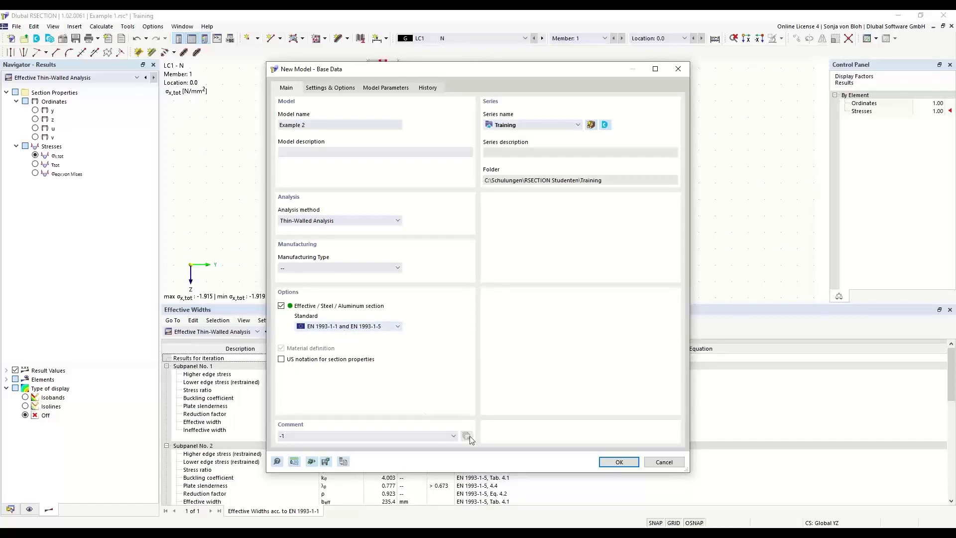
left_click(617, 461)
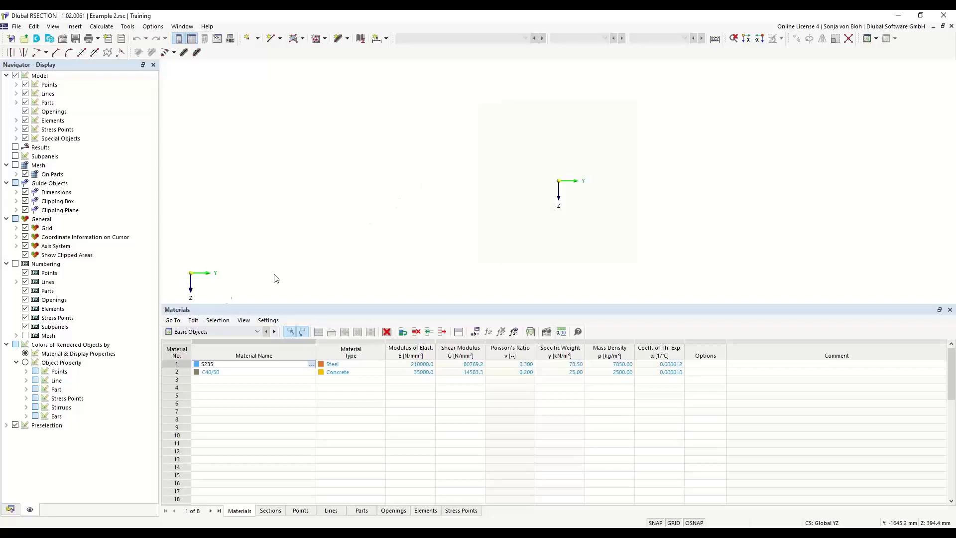
Assign steel S235 according to EN 1993-1-1:2005-05 from the material library to material No. 1
left_click(7, 509)
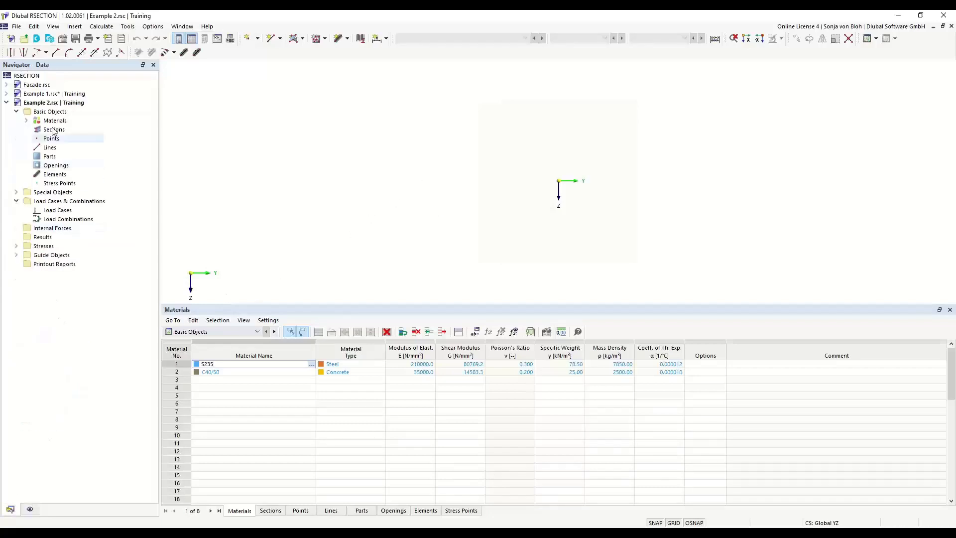
left_click(27, 121)
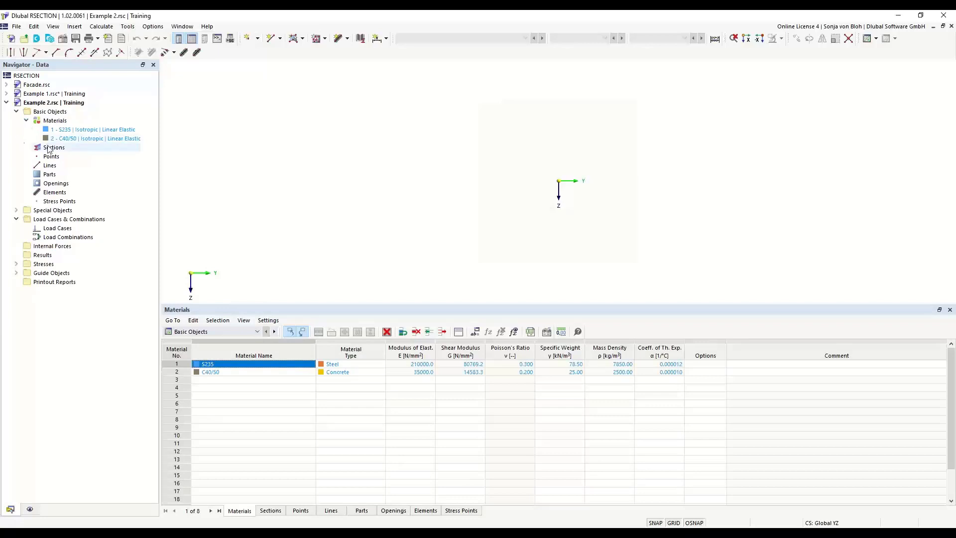
double_click(70, 131)
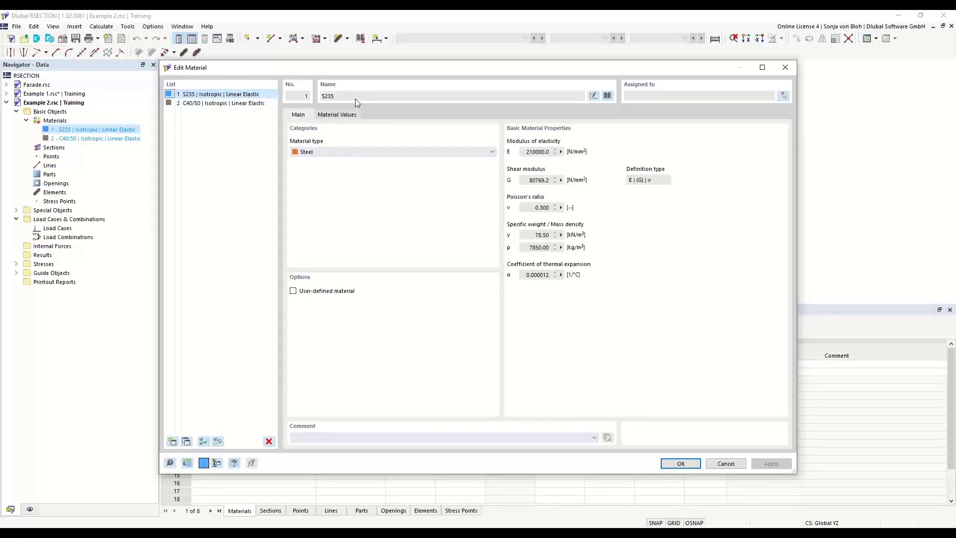
left_click(608, 95)
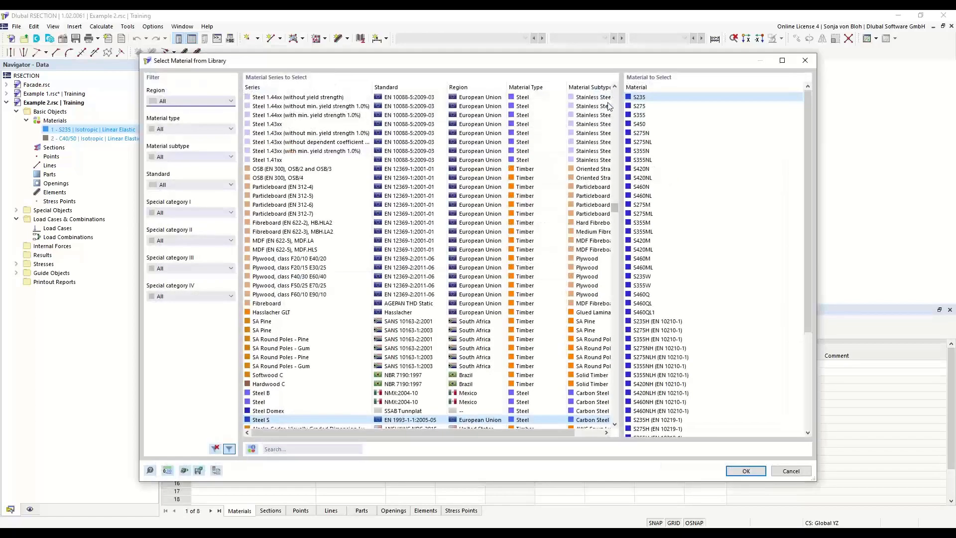
left_click(283, 449)
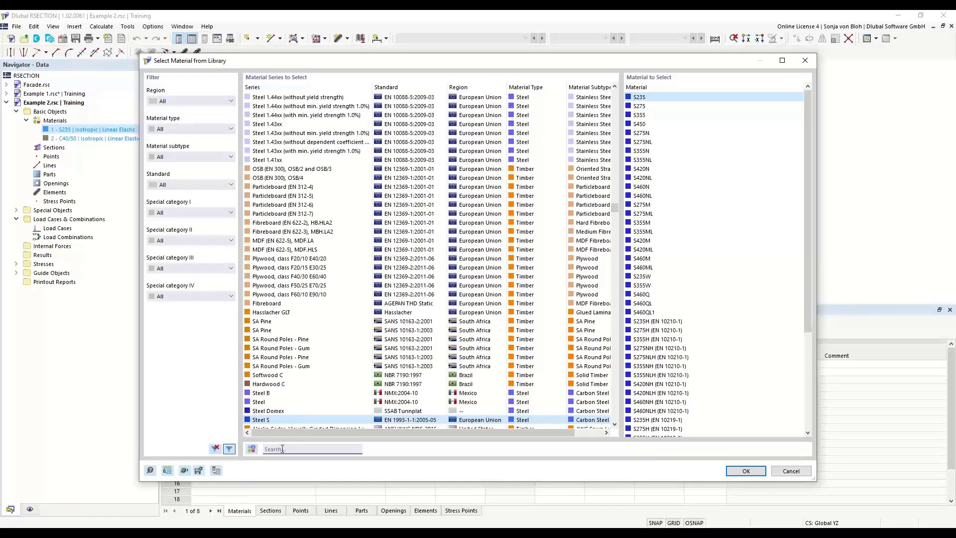
type("S235")
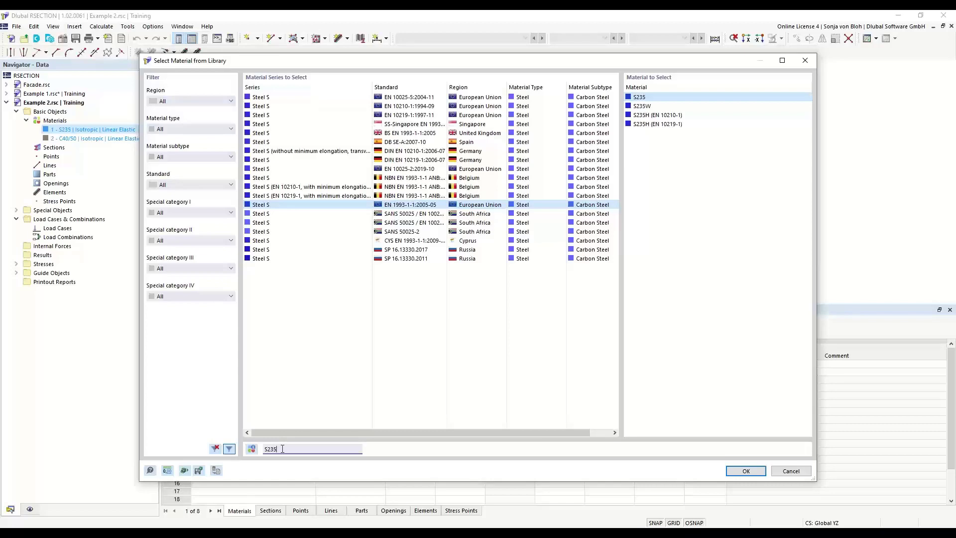
left_click(692, 96)
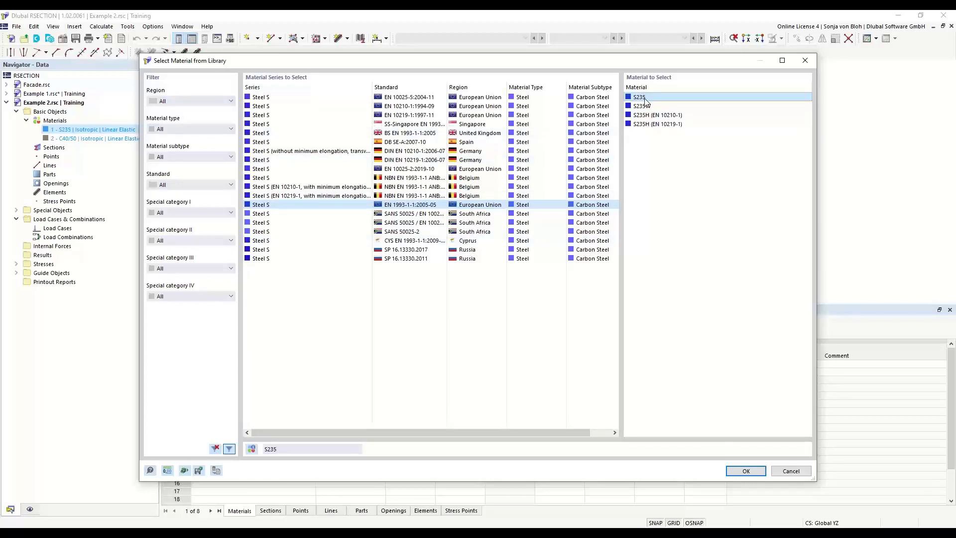
left_click(741, 471)
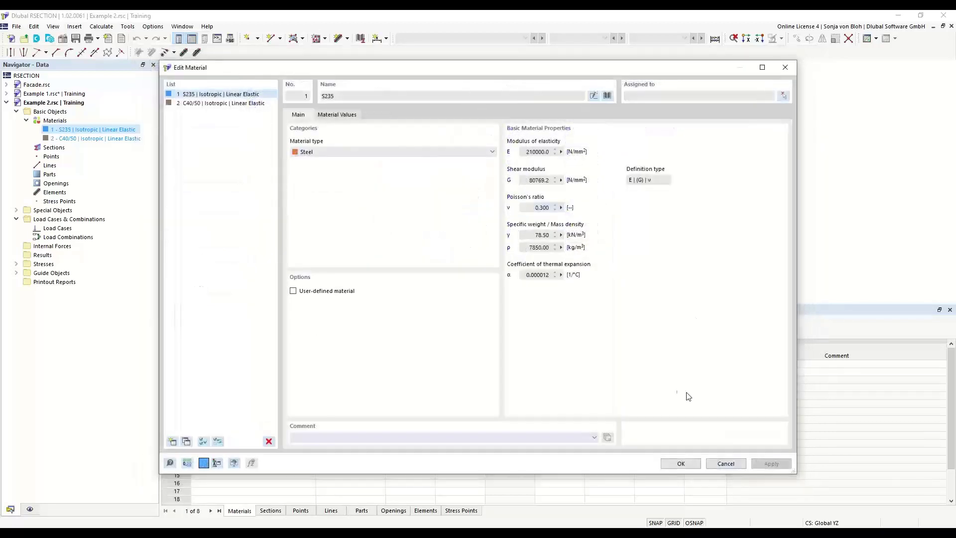
left_click(680, 464)
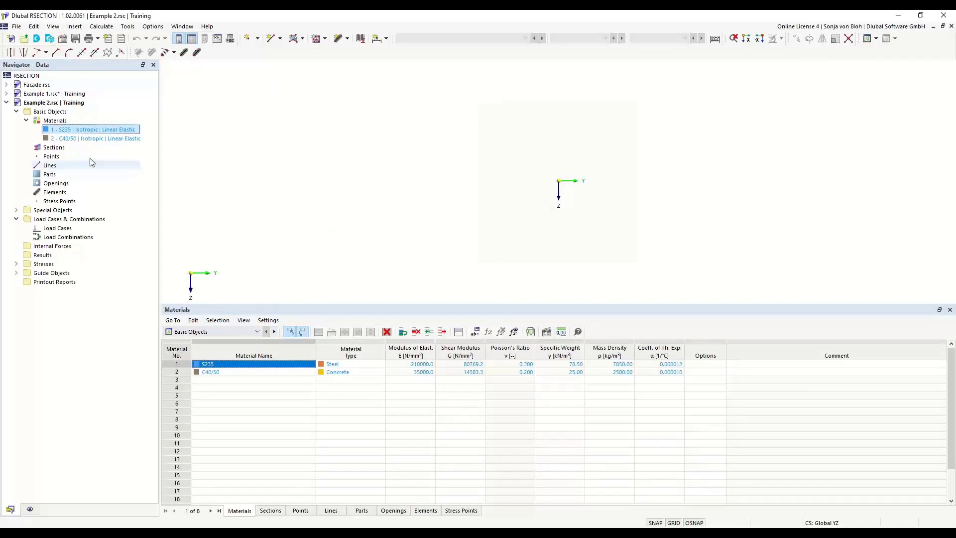
Start a new section in Example 2 and set its profile to IPE 200
right_click(61, 149)
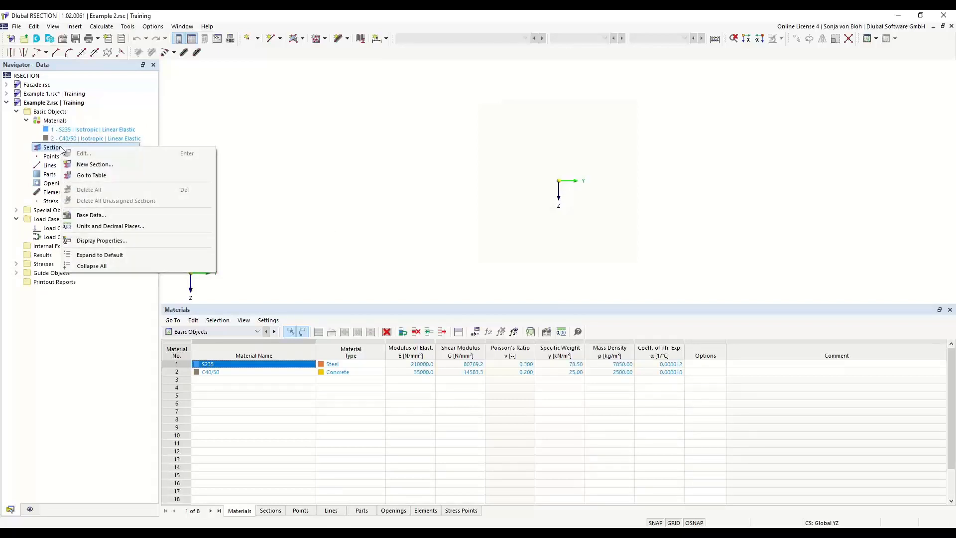
left_click(94, 164)
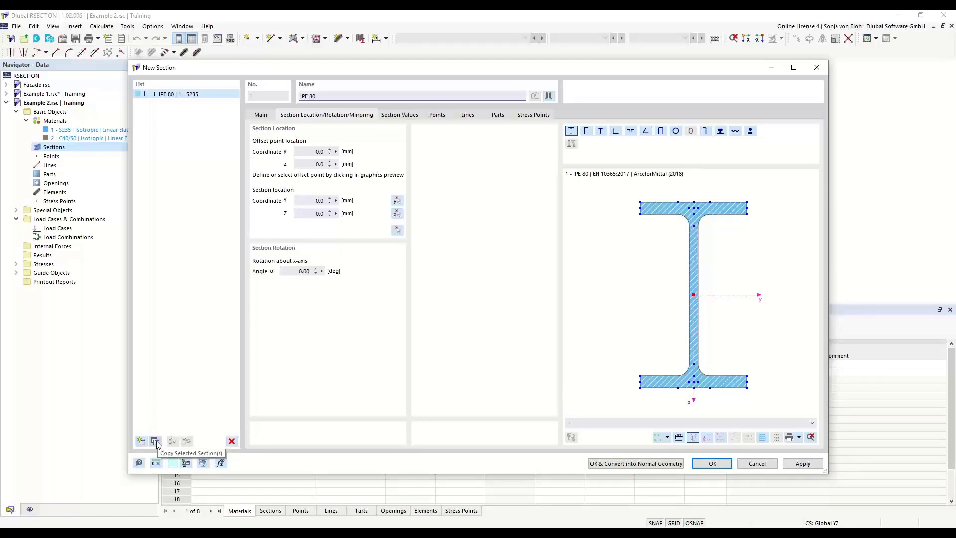
left_click(281, 95)
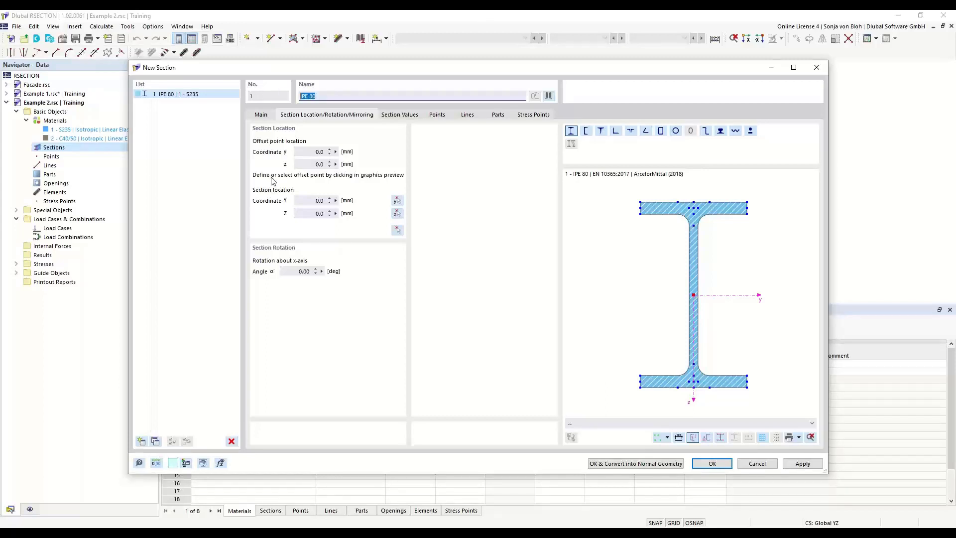
type("IPE")
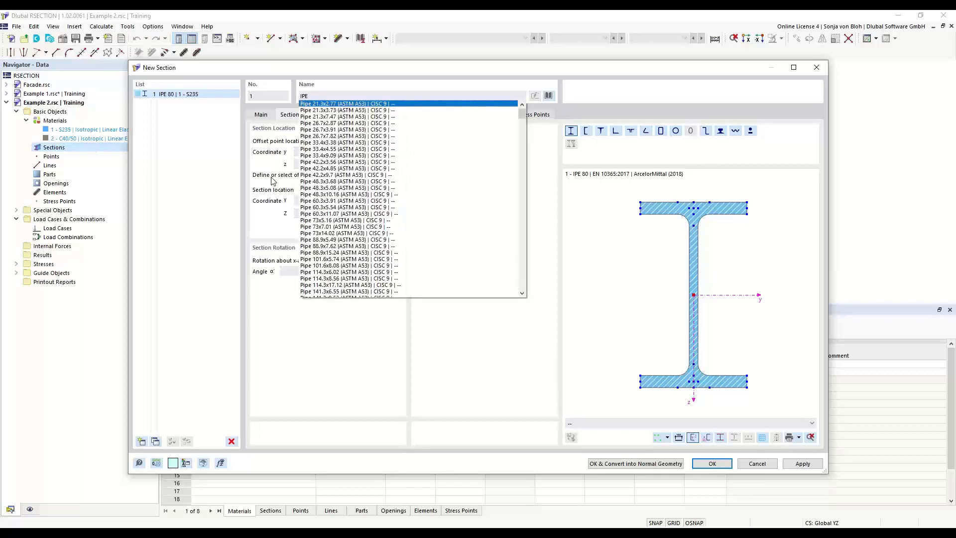
type("200")
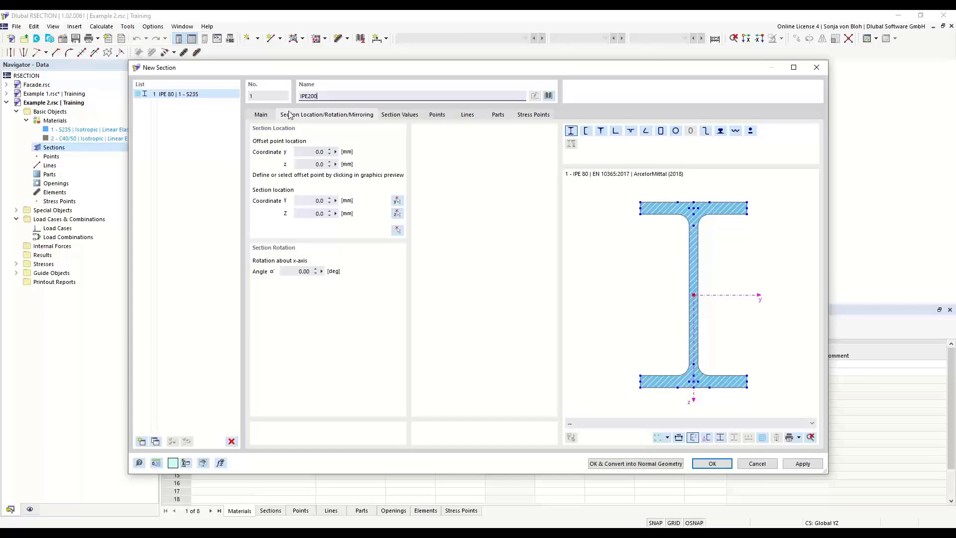
left_click(309, 97)
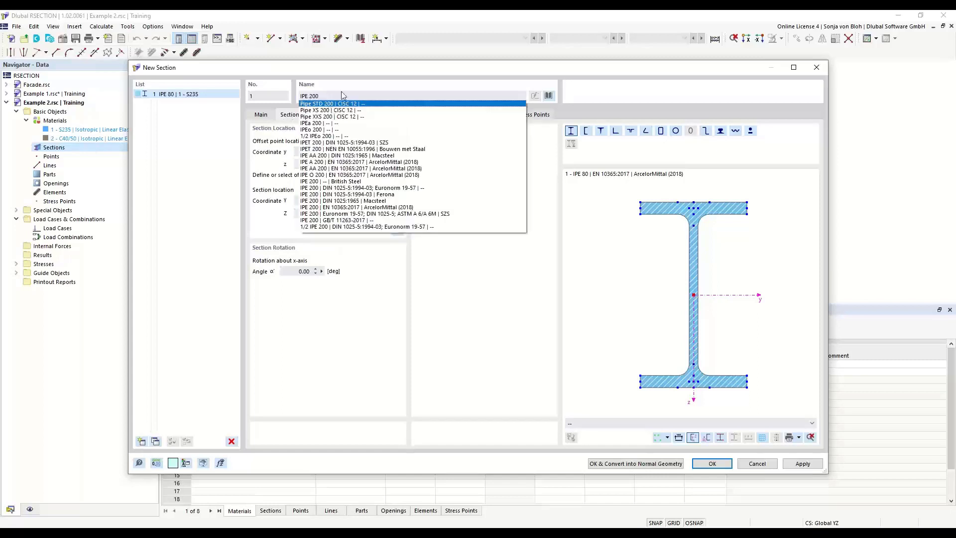
key("Return")
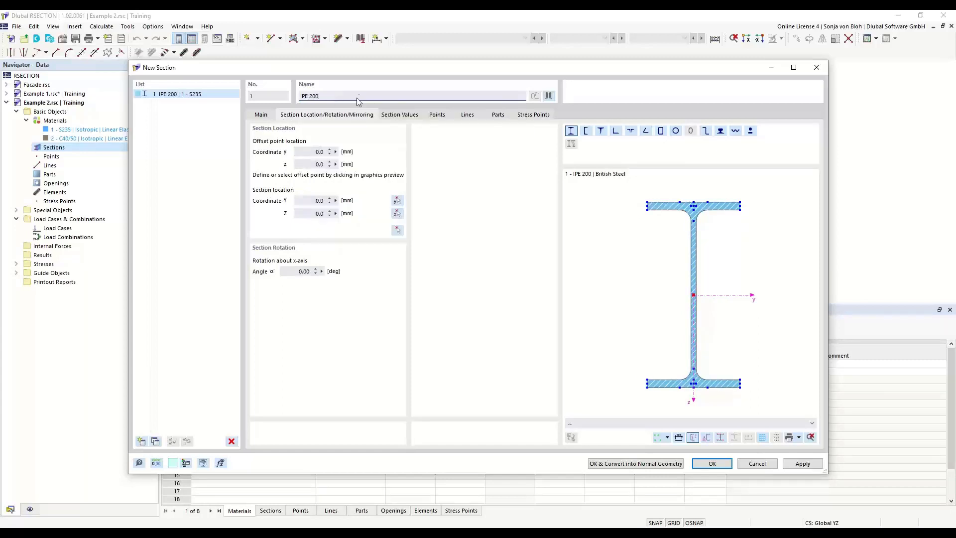
Review the suggested IPE 200 variants by standard and manufacturer for the new section
left_click_drag(323, 95, 294, 99)
type("IPE 200")
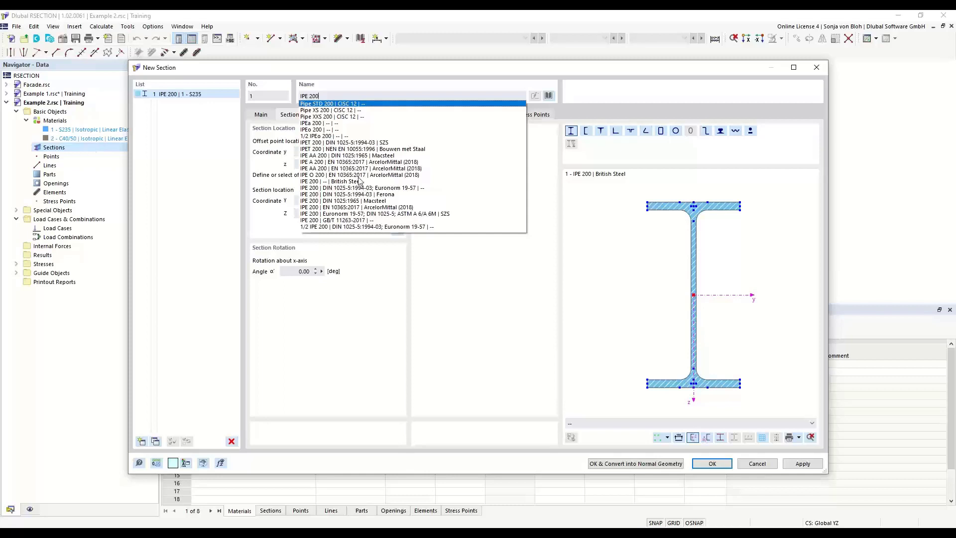
left_click(378, 74)
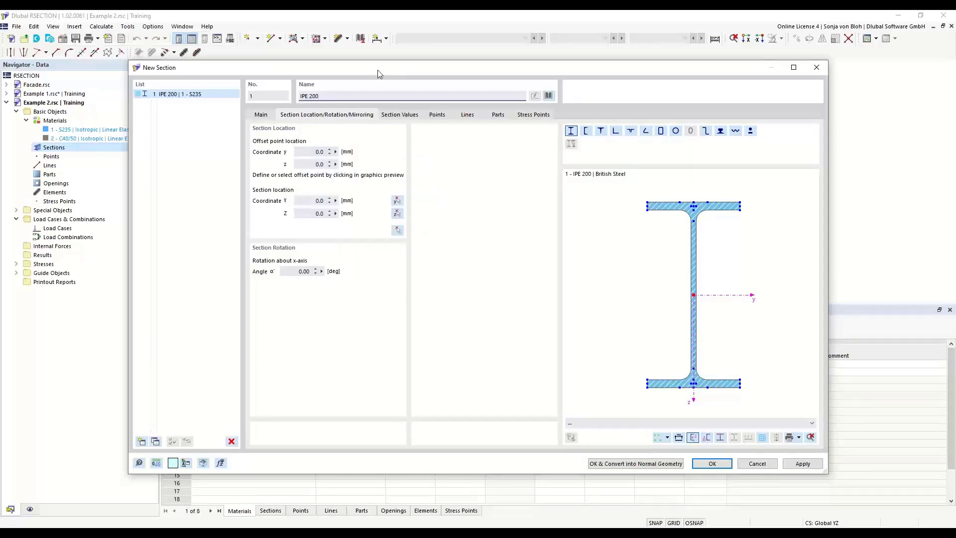
Open the library of standardized steel angle sections for section No. 1 and view the manufacturer filter options
left_click(549, 96)
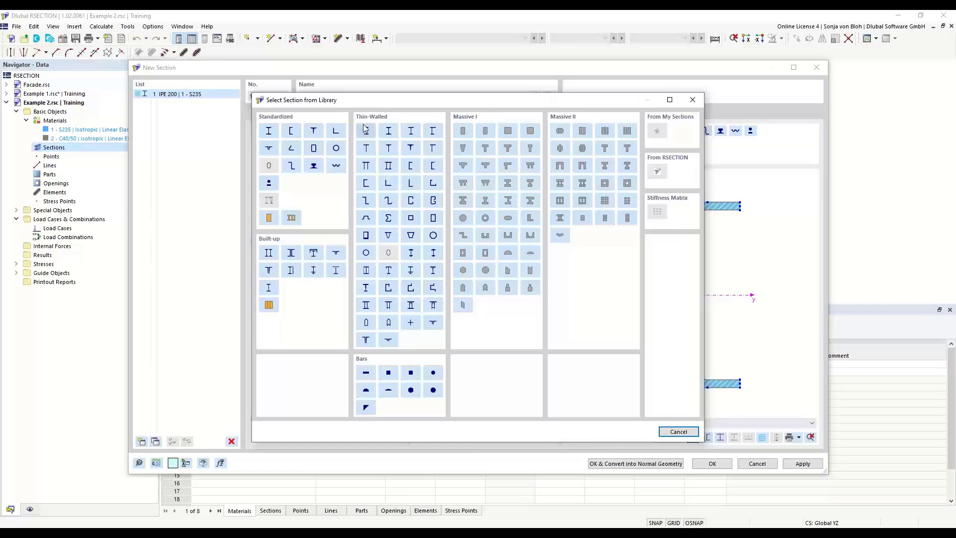
left_click(336, 132)
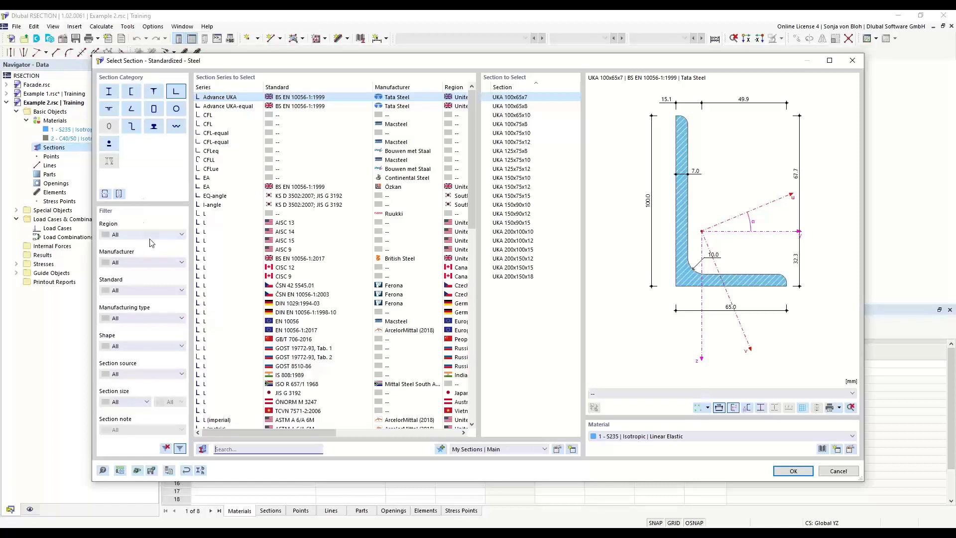
left_click(181, 263)
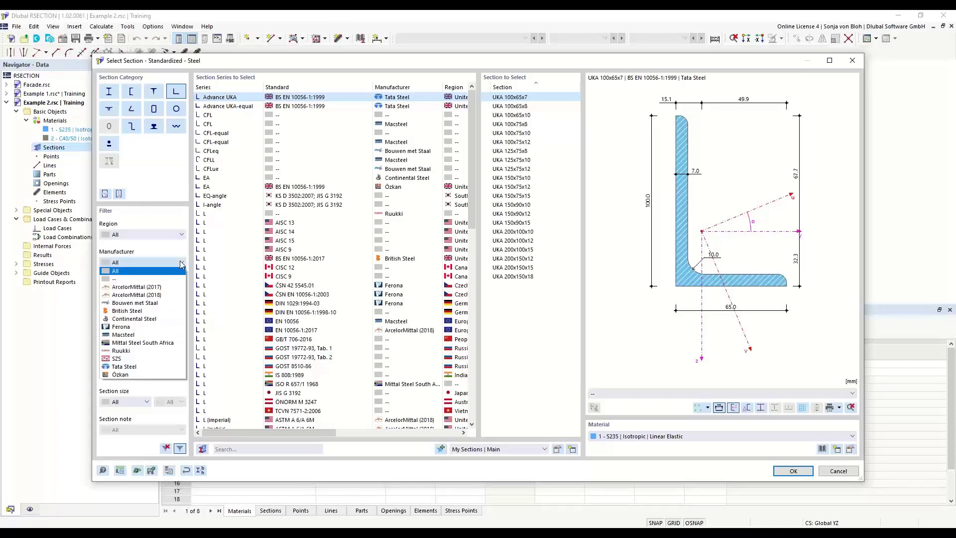
left_click(179, 258)
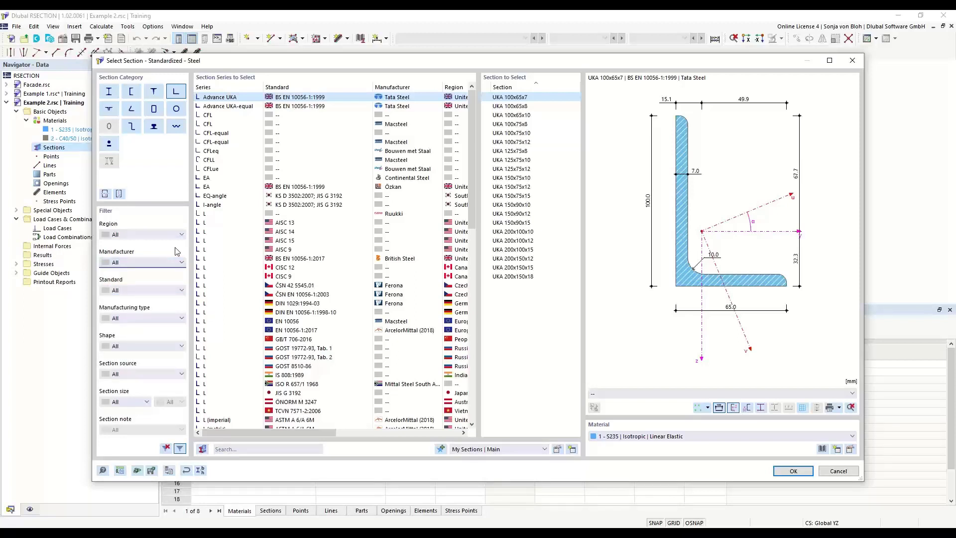
Search the library for L 200x150x12 and assign the DIN EN 10056-1:1998-10 version to the new section
left_click(240, 451)
type("L")
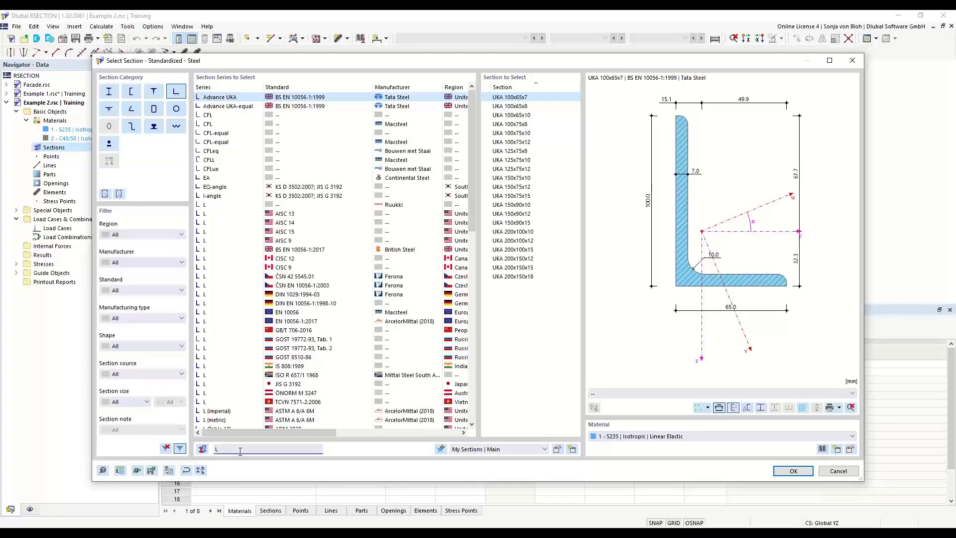
type(" 20")
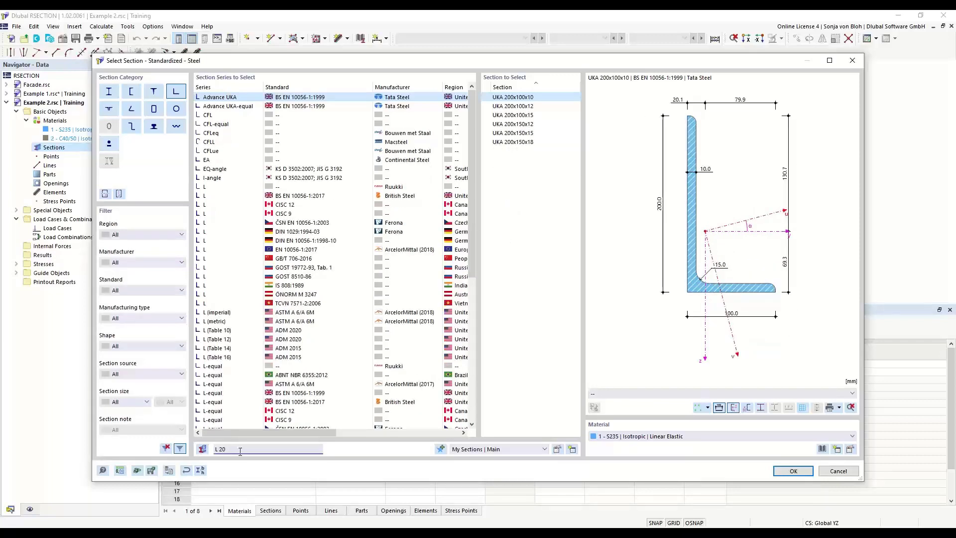
type("x150")
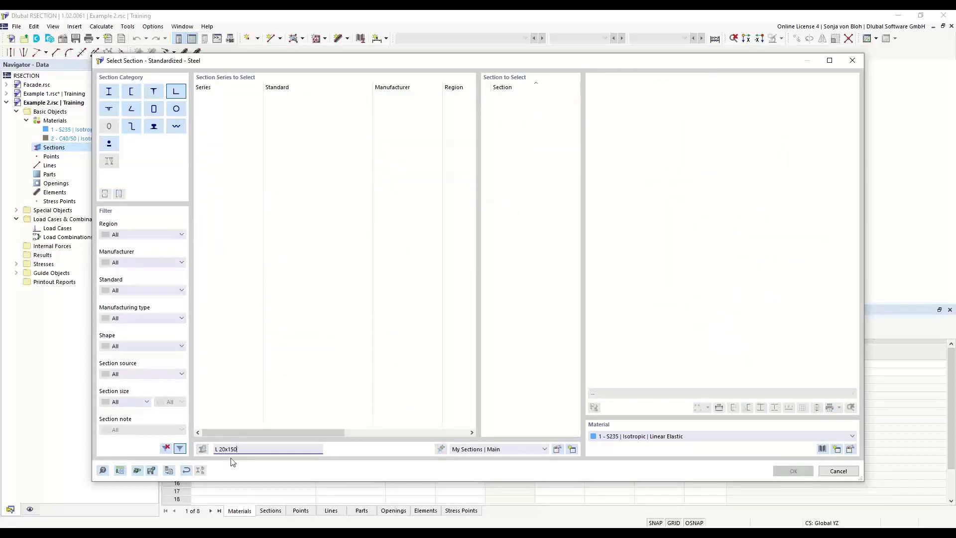
left_click(226, 447)
type("0")
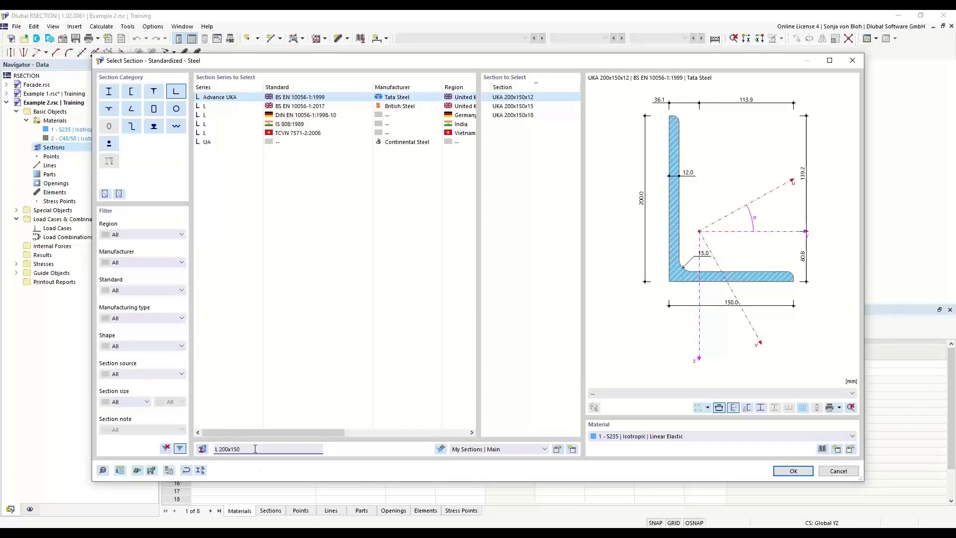
type("x12")
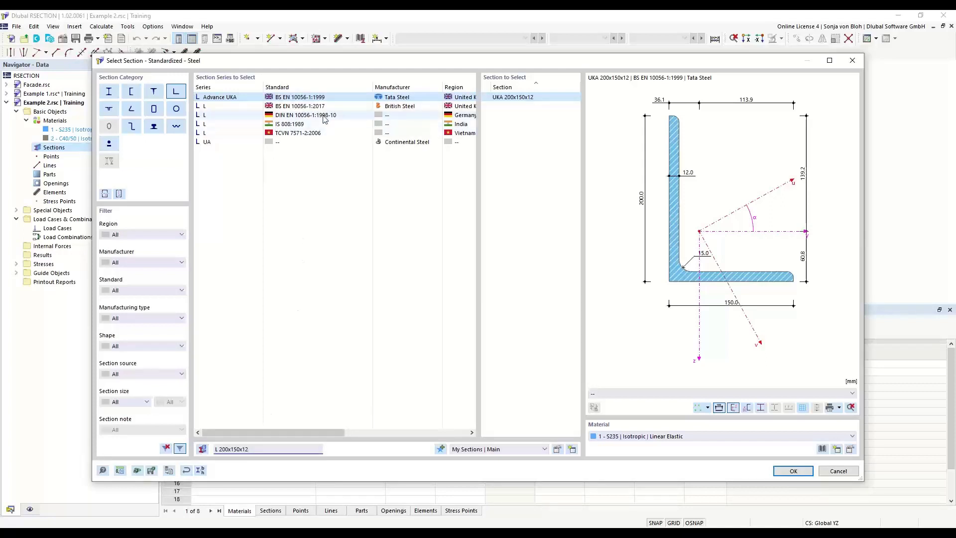
left_click(291, 115)
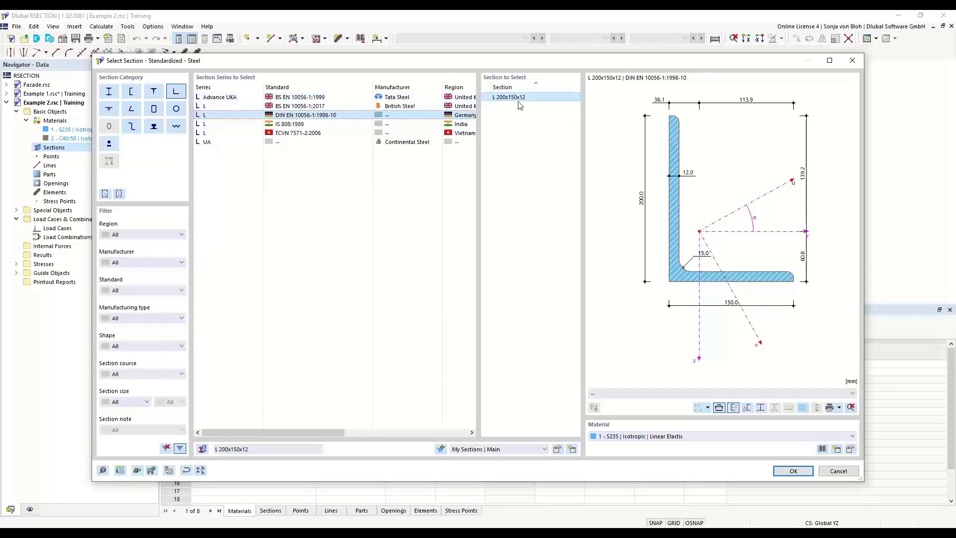
left_click(795, 471)
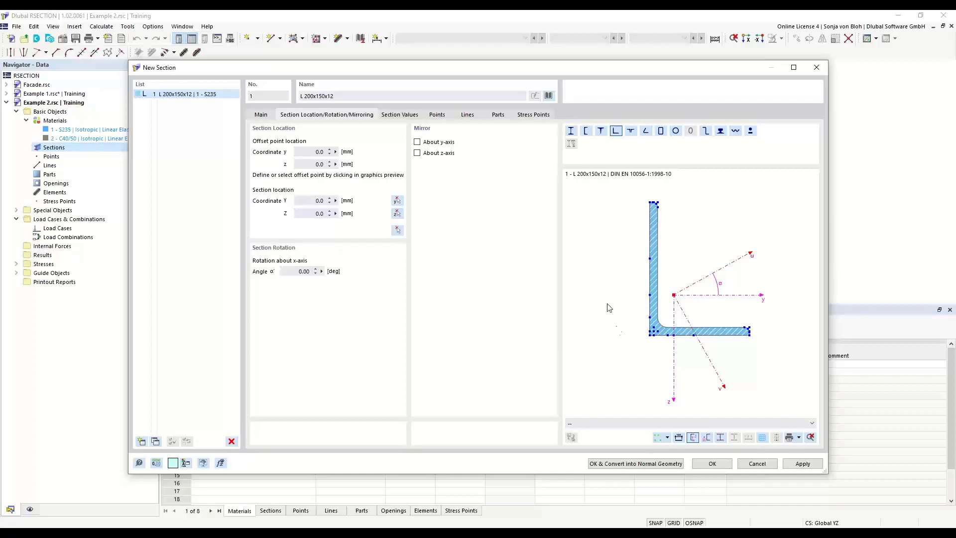
Mirror the angle section about its y-axis and rotate it 90° about the x-axis
left_click(417, 143)
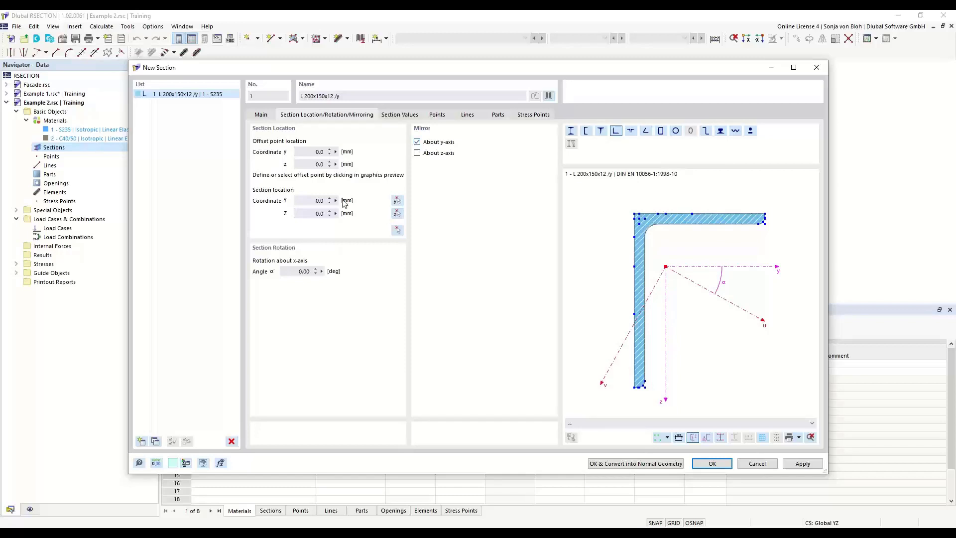
double_click(302, 272)
type("90")
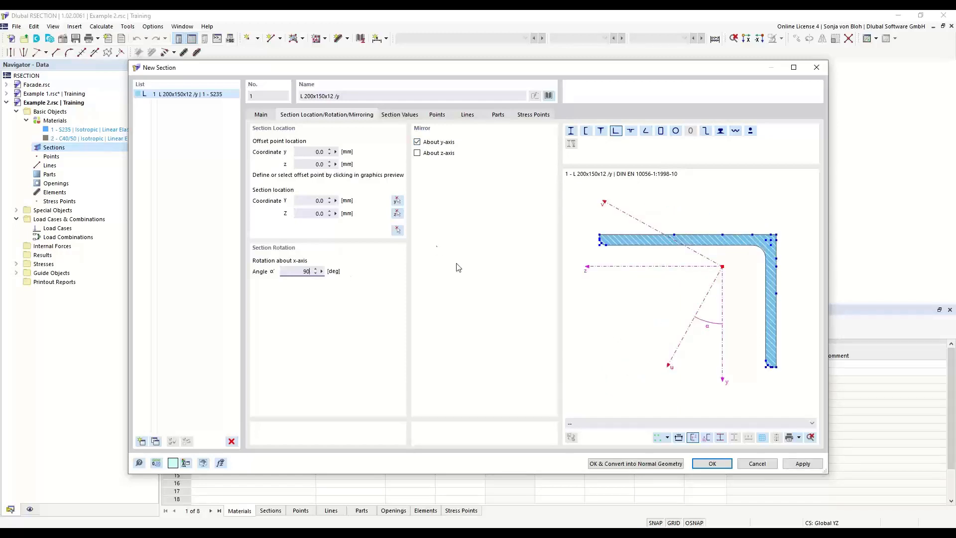
Set the offset point on the long leg's tip at y -139.2, z -30.1 mm, and place the section at the global origin
scroll(596, 238, "up", 2)
scroll(597, 238, "up", 4)
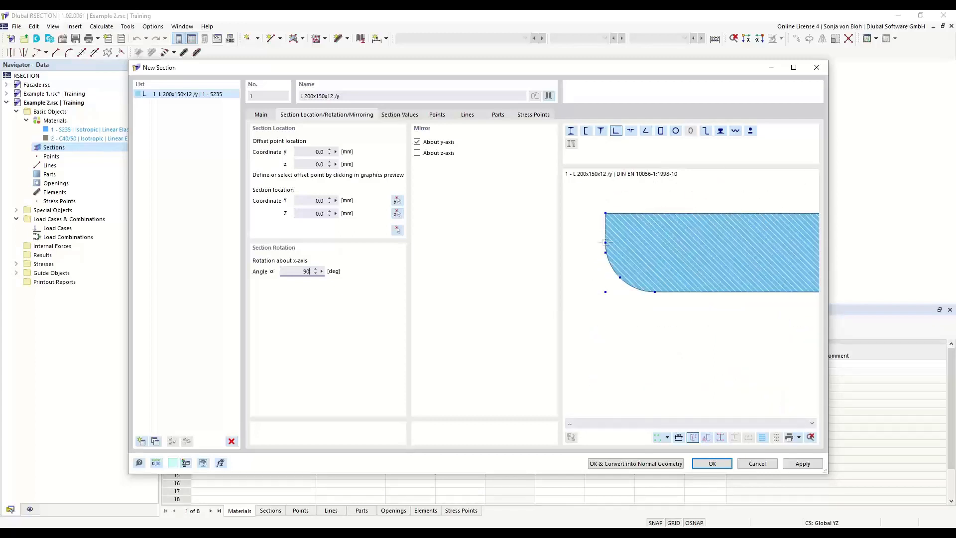
left_click(606, 242)
left_click(606, 252)
left_click_drag(309, 201, 336, 213)
left_click(399, 229)
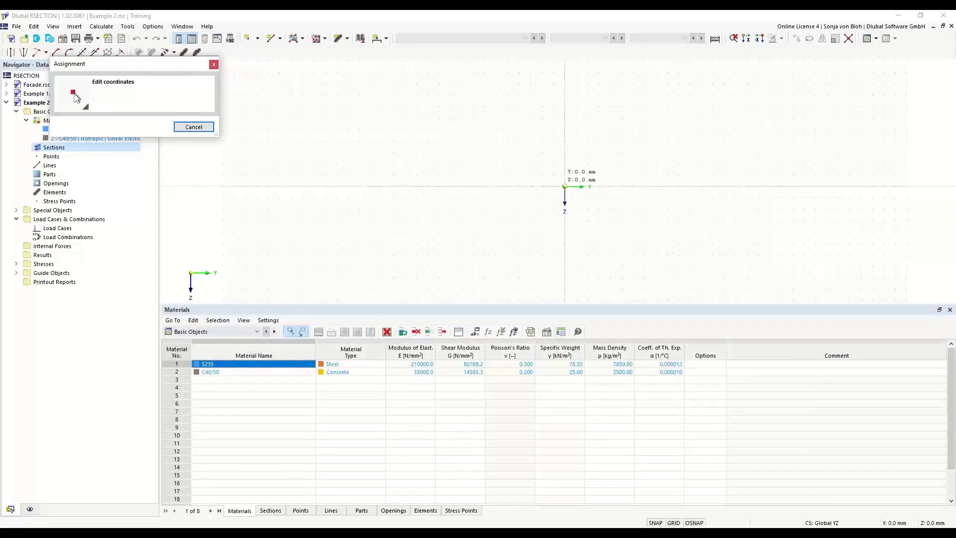
left_click(564, 186)
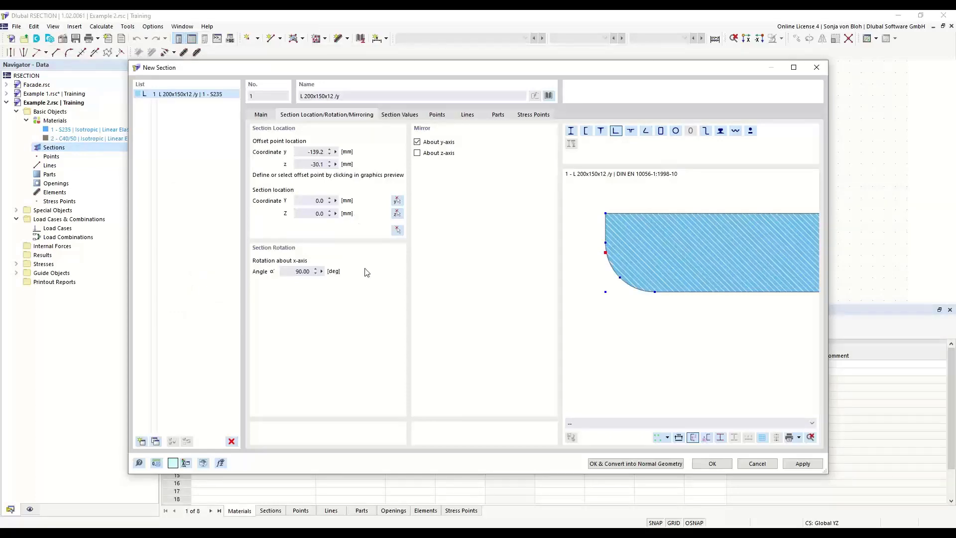
left_click(708, 464)
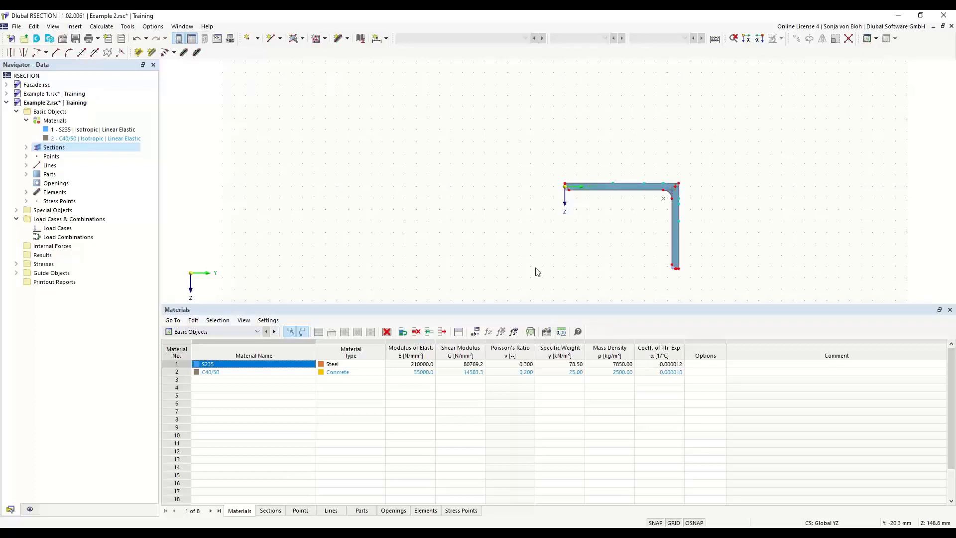
Examine the angle's two elements and its boundary-line part in the model data, and review the section's settings
left_click(26, 192)
left_click(70, 201)
left_click(70, 209)
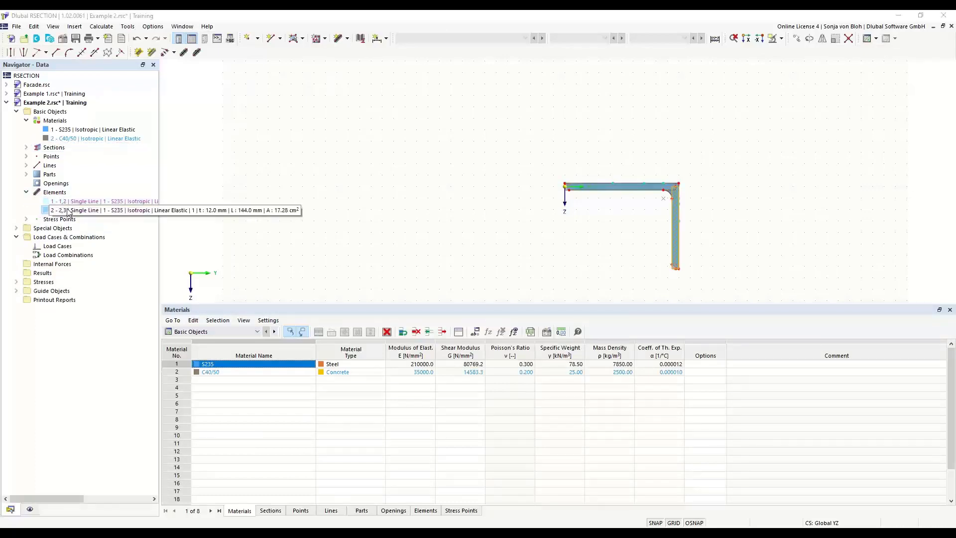
left_click(26, 174)
left_click(70, 183)
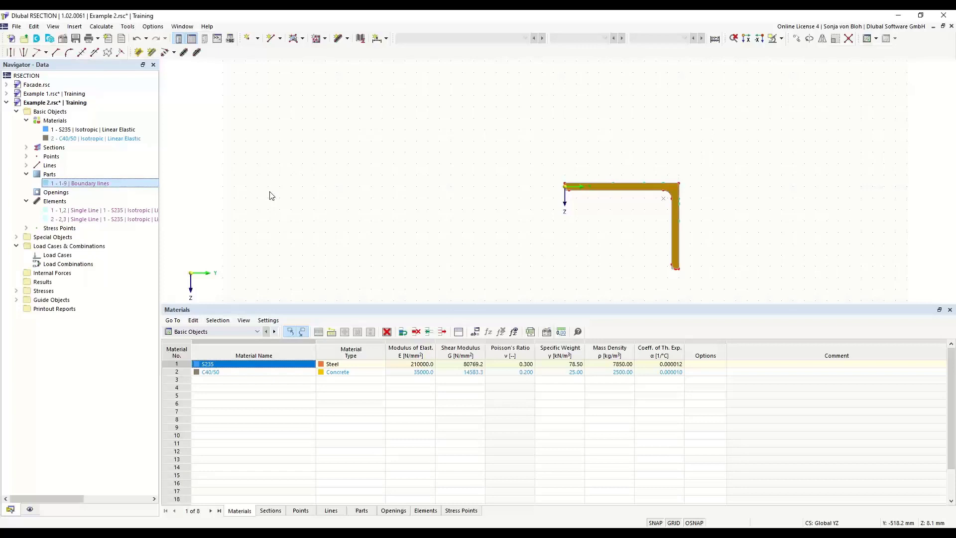
double_click(601, 192)
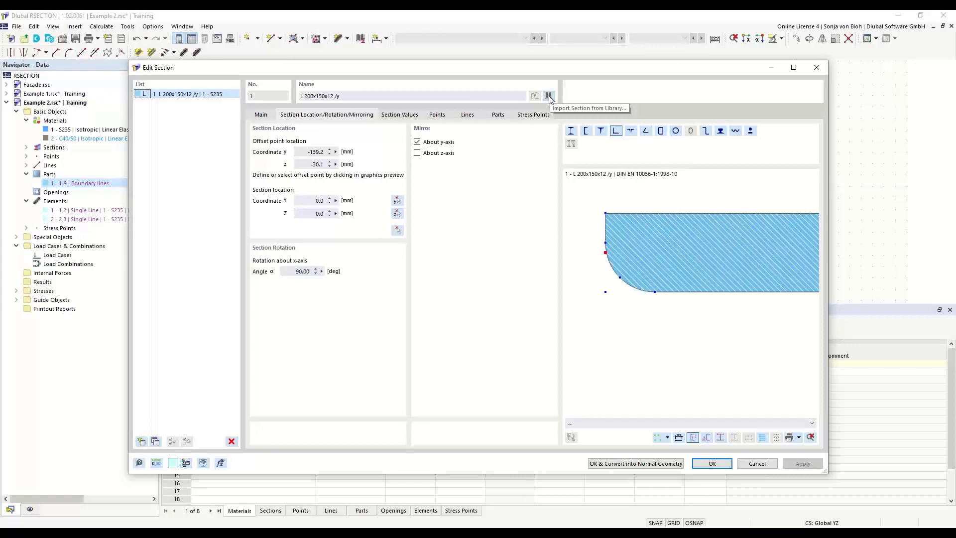
left_click(817, 68)
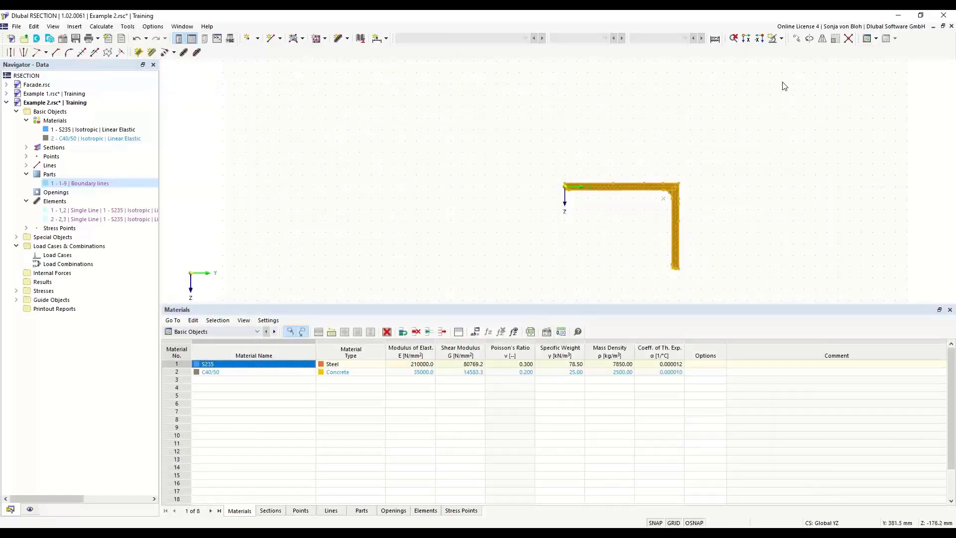
left_click(808, 41)
left_click(450, 212)
right_click(444, 197)
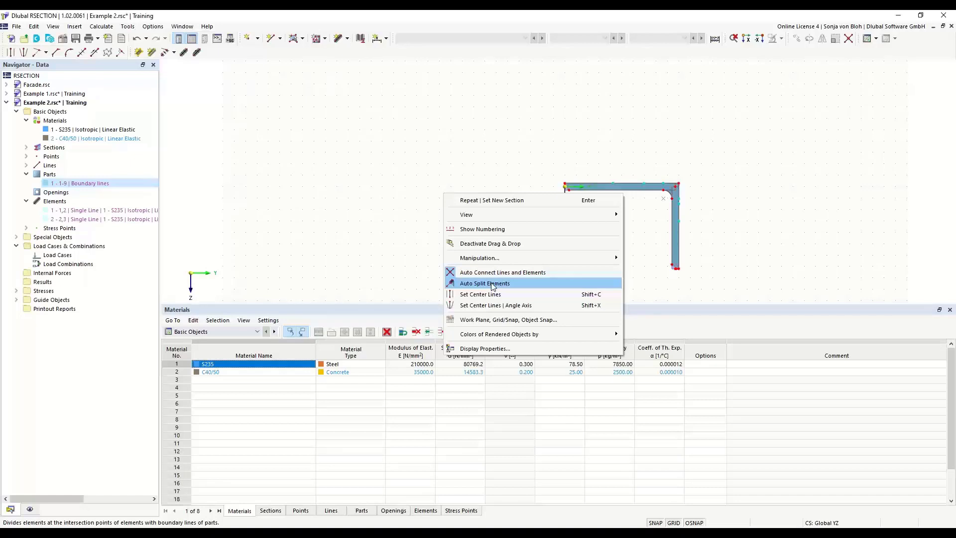
left_click(443, 170)
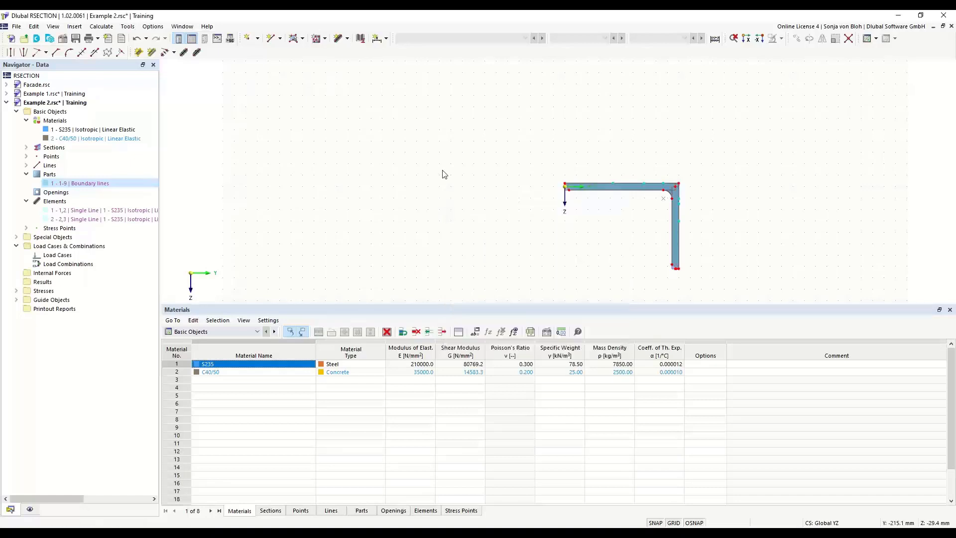
Convert the L-shaped angle section into normal geometry
right_click(606, 189)
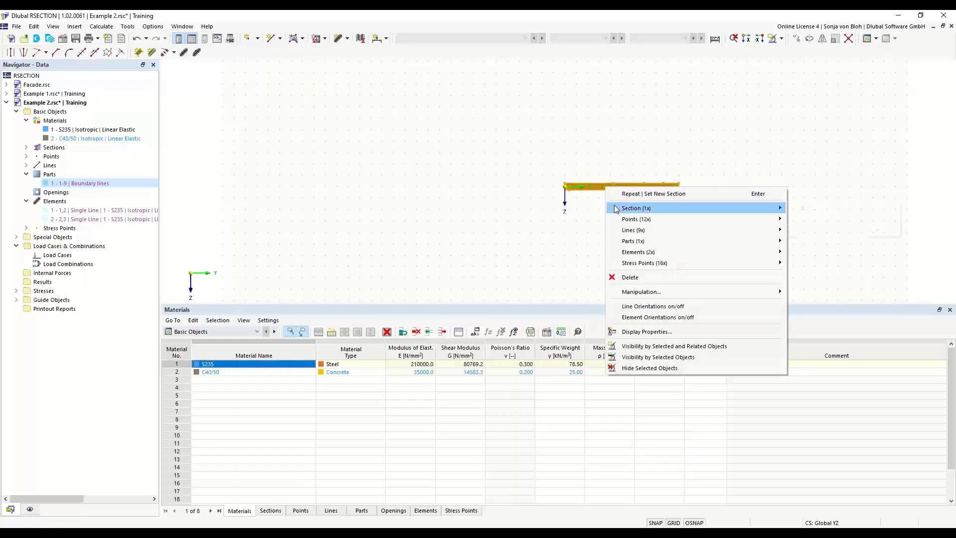
mouse_move(616, 209)
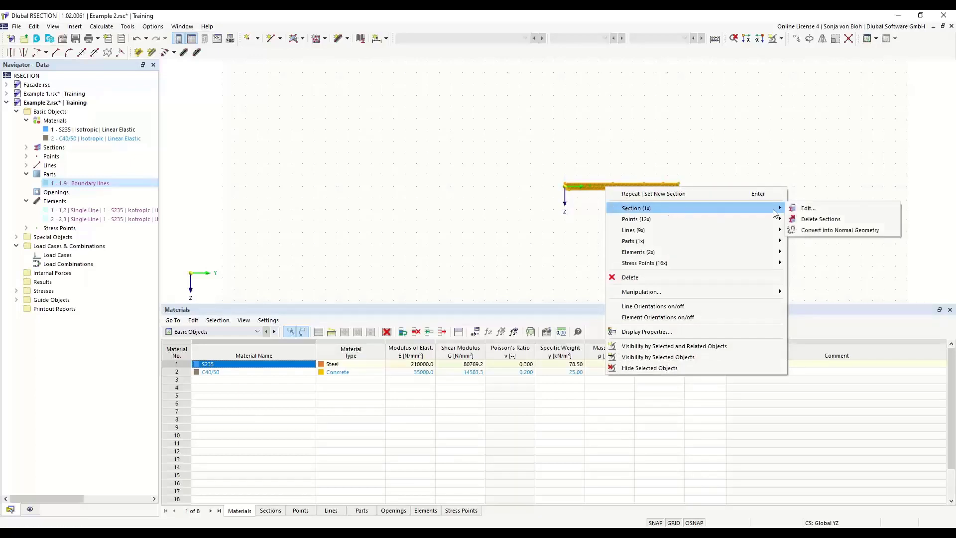
left_click(838, 233)
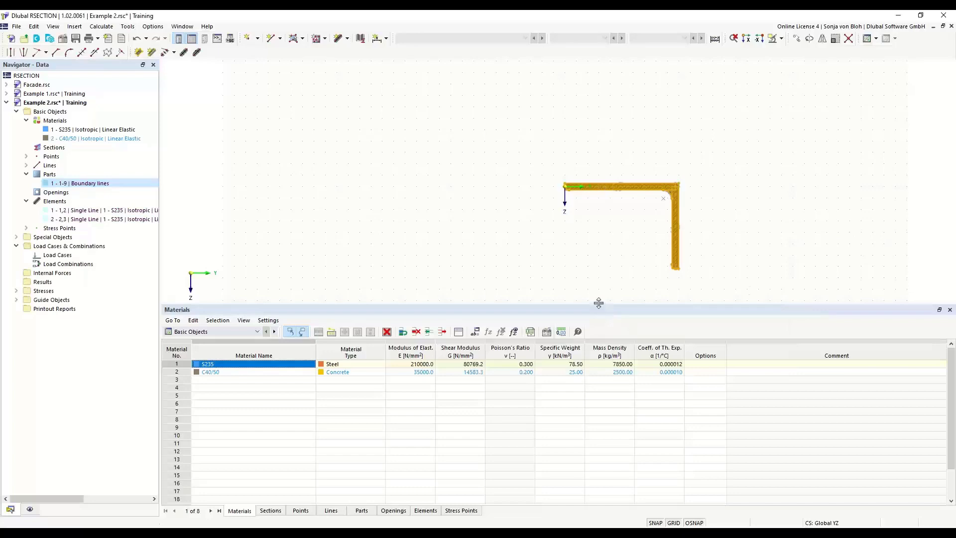
Delete the boundary lines, including the rounding arc, at the free end of the angle's horizontal leg
left_click_drag(598, 304, 588, 390)
middle_click_drag(608, 303, 426, 263)
scroll(462, 252, "up", 3)
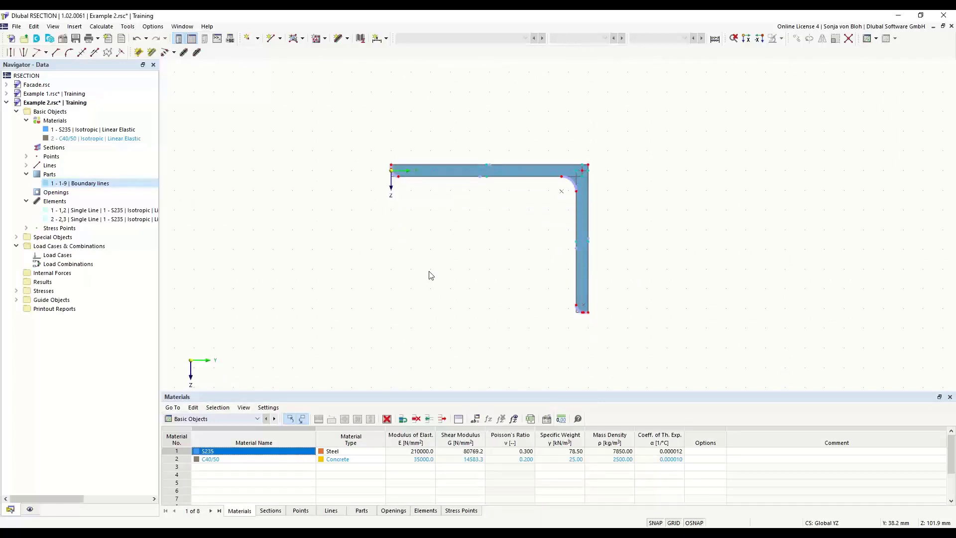
scroll(369, 174, "up", 10)
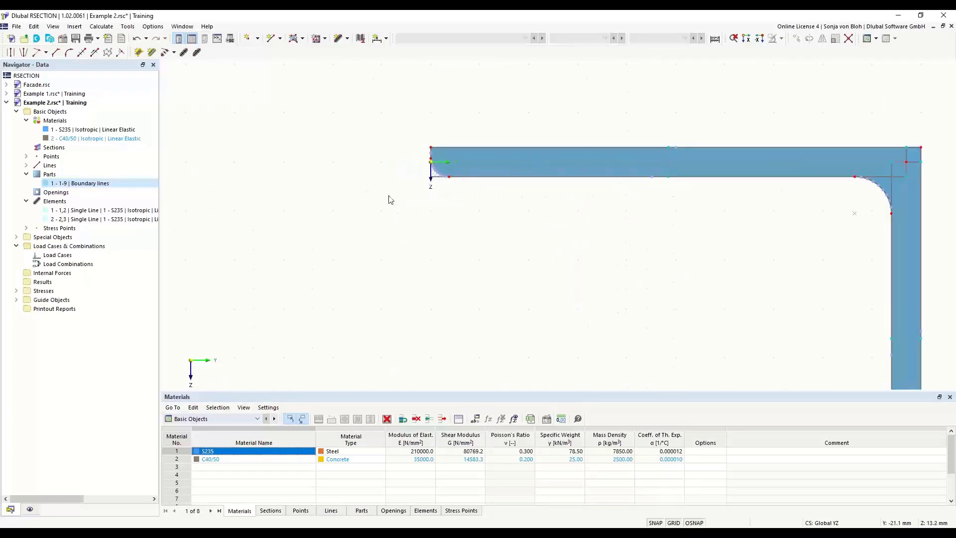
middle_click_drag(448, 173, 395, 226)
scroll(417, 198, "up", 4)
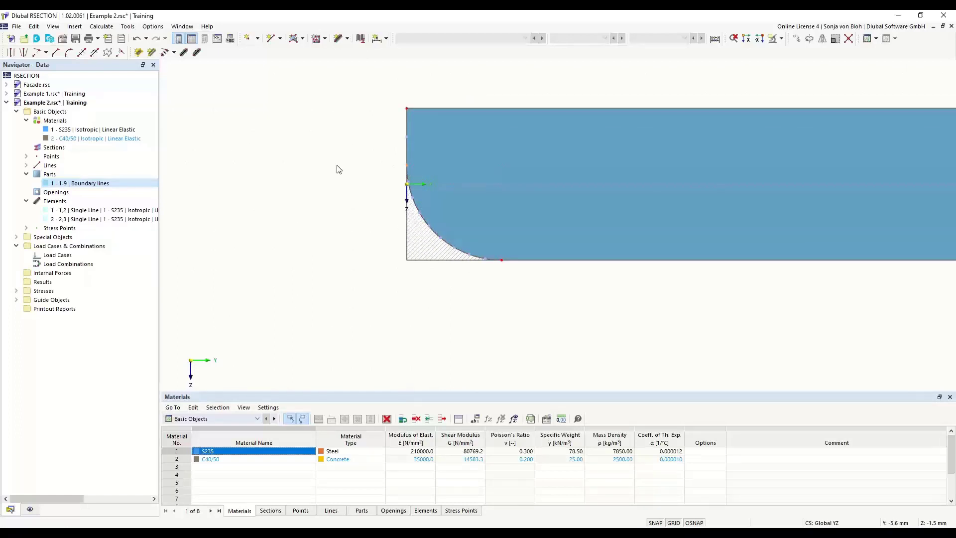
key("Delete")
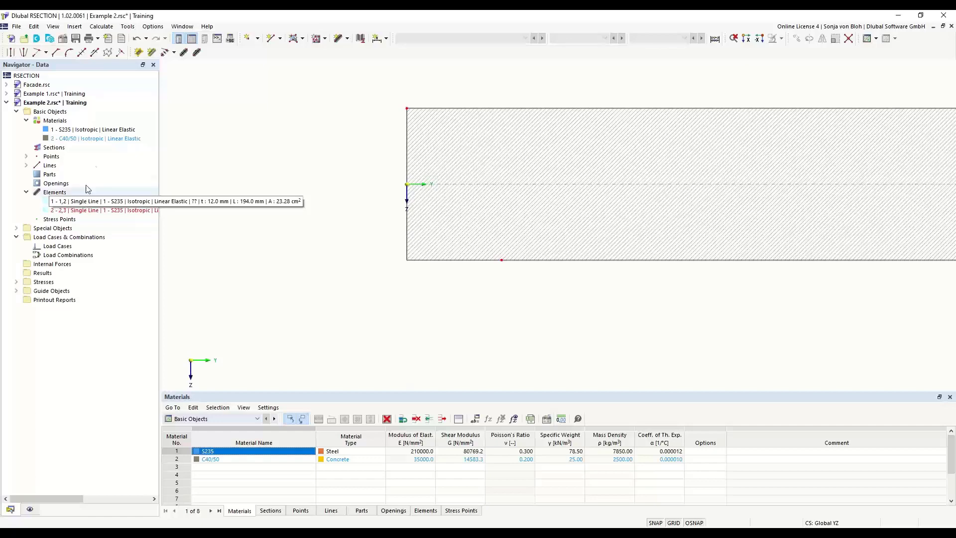
Set up a new single-line element defined by length and direction, 200 mm long and 12 mm thick, at an angle of 0°
left_click(347, 39)
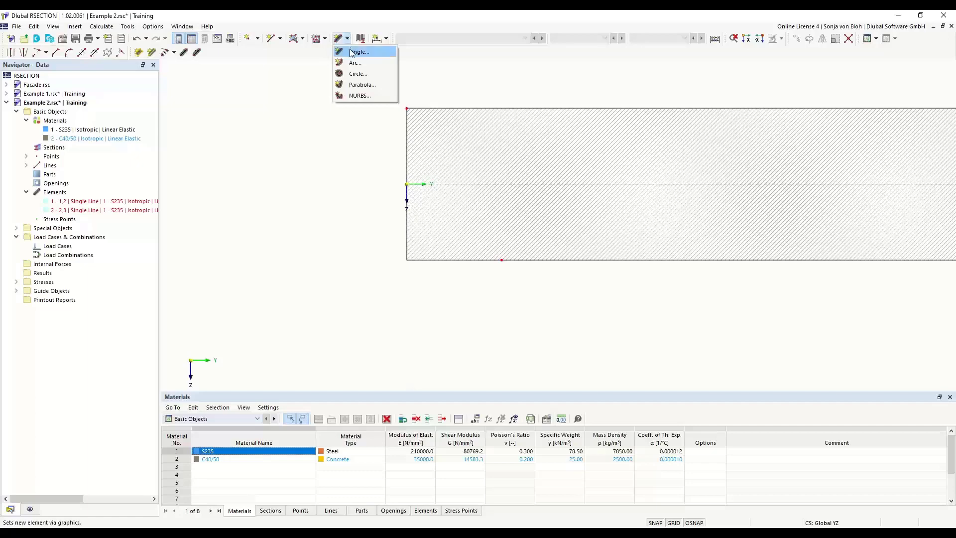
left_click(354, 52)
left_click_drag(160, 64, 253, 112)
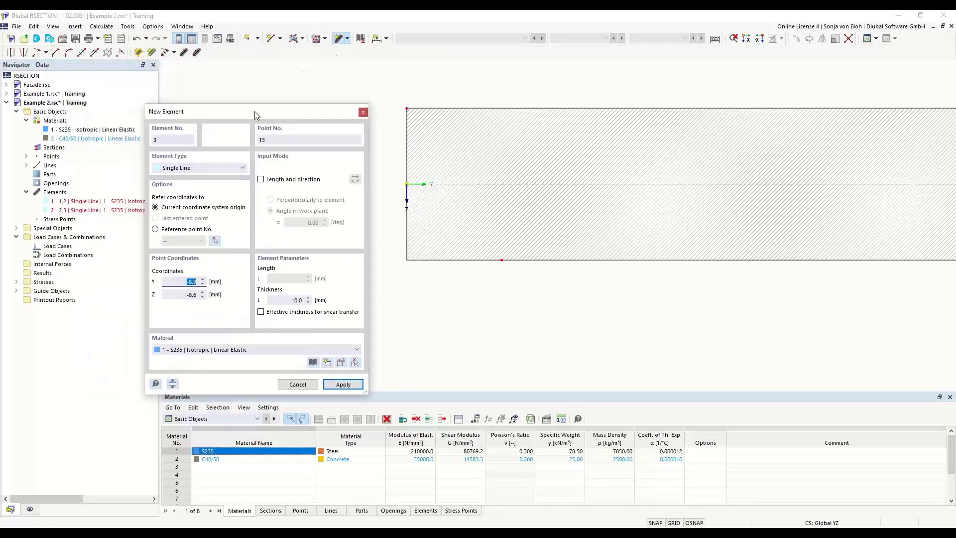
left_click(261, 179)
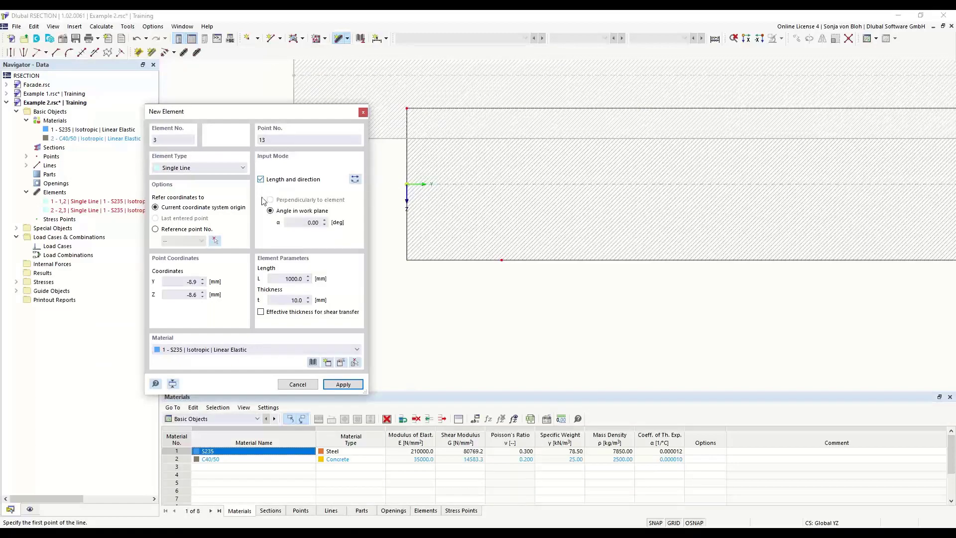
left_click(311, 222)
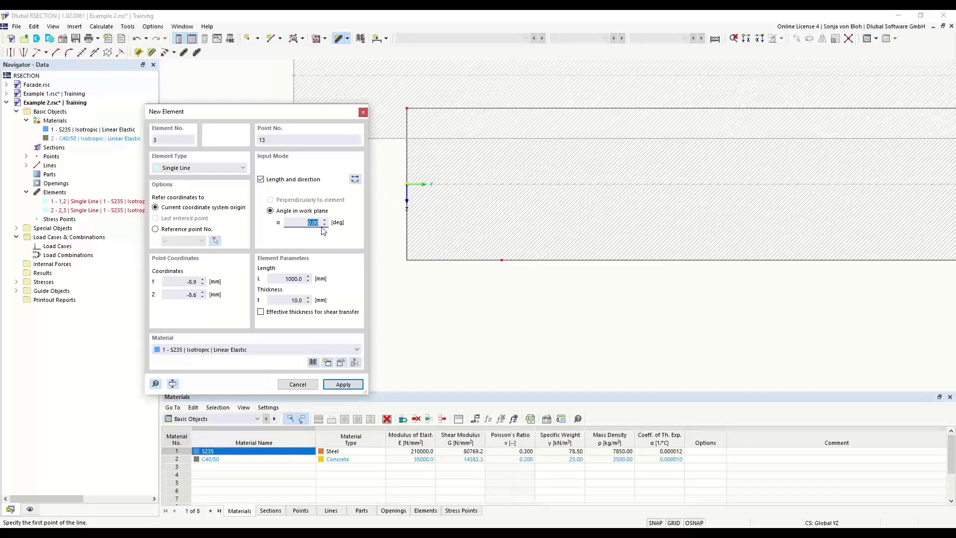
left_click(282, 277)
type("200")
key("Tab")
type("12")
Reverse the element's direction and place it at the origin, extending away from the angle's horizontal leg
scroll(530, 258, "down", 10)
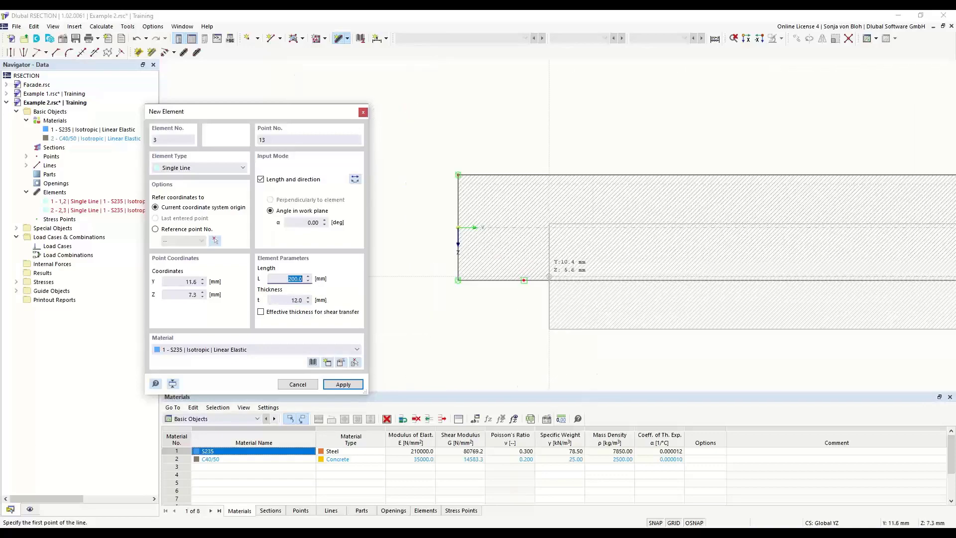
scroll(452, 293, "down", 3)
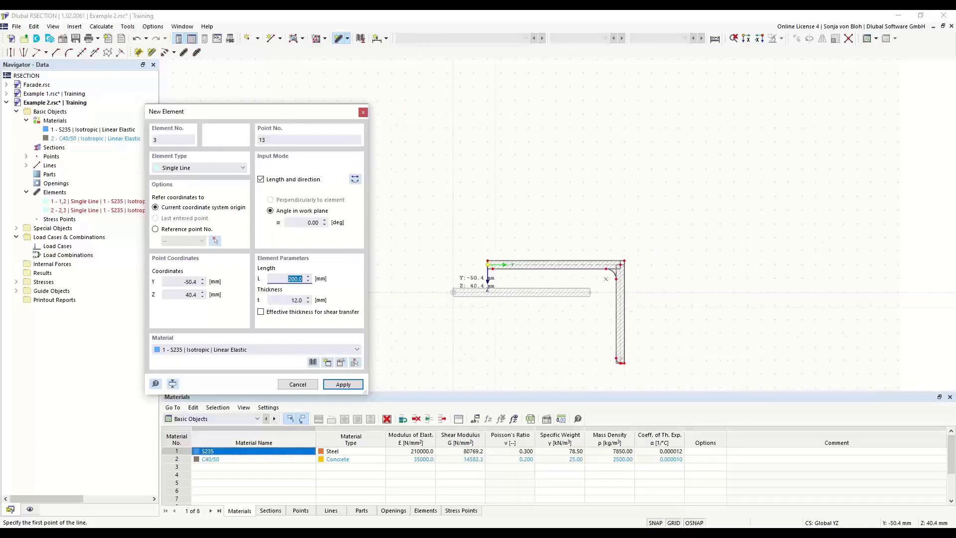
middle_click_drag(447, 332, 398, 293)
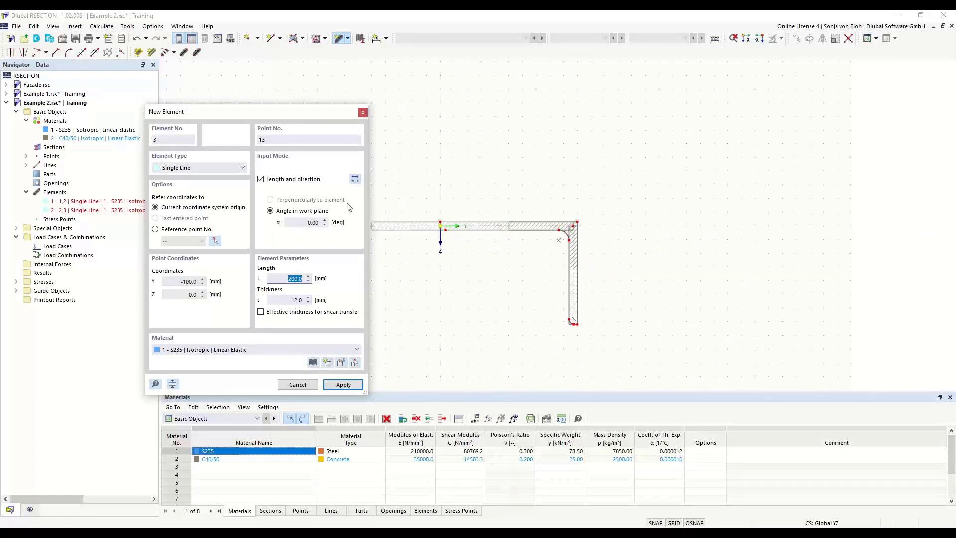
left_click(355, 179)
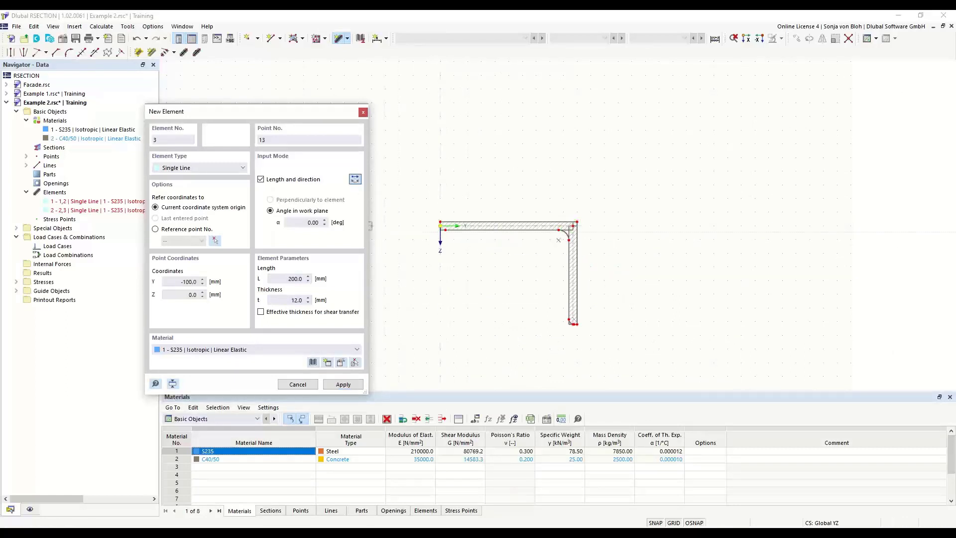
scroll(429, 243, "up", 3)
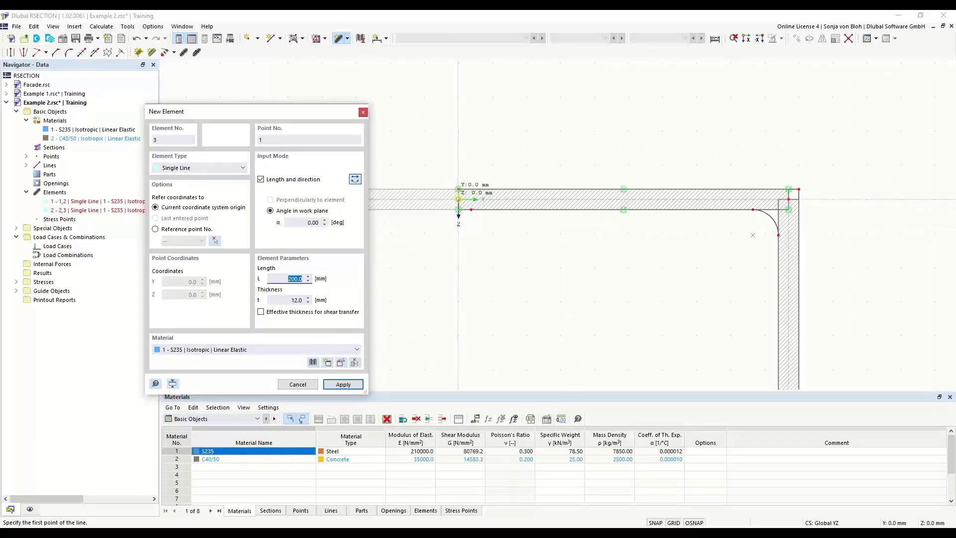
left_click(458, 199)
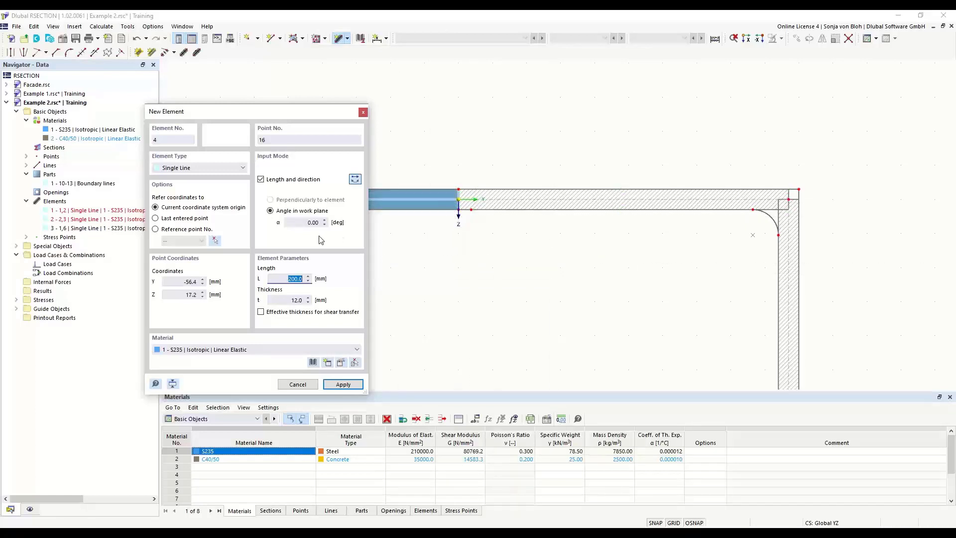
Add a vertical single-line element at the origin with angle 90°, normal direction, length 400 mm and thickness 10 mm
left_click(291, 222)
double_click(291, 223)
type("90")
key("Tab")
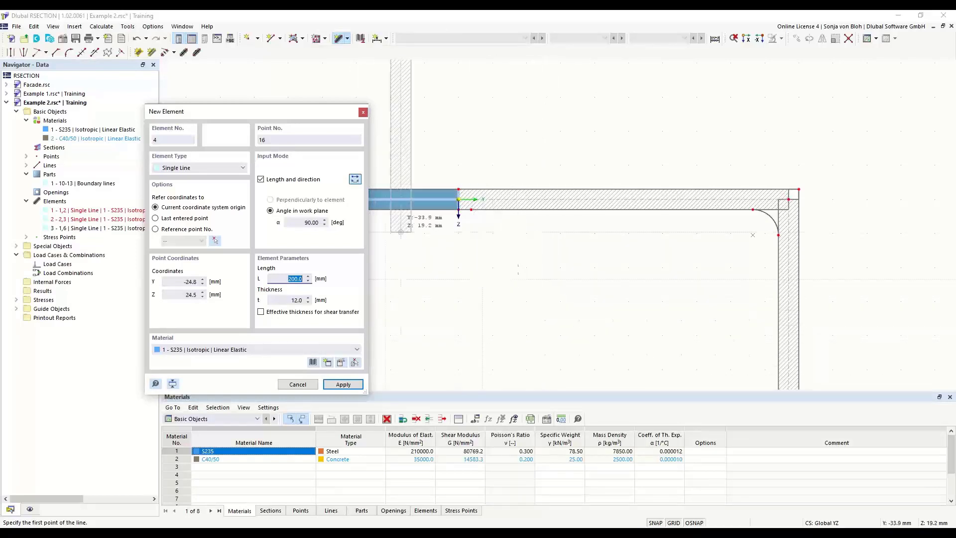
left_click(356, 181)
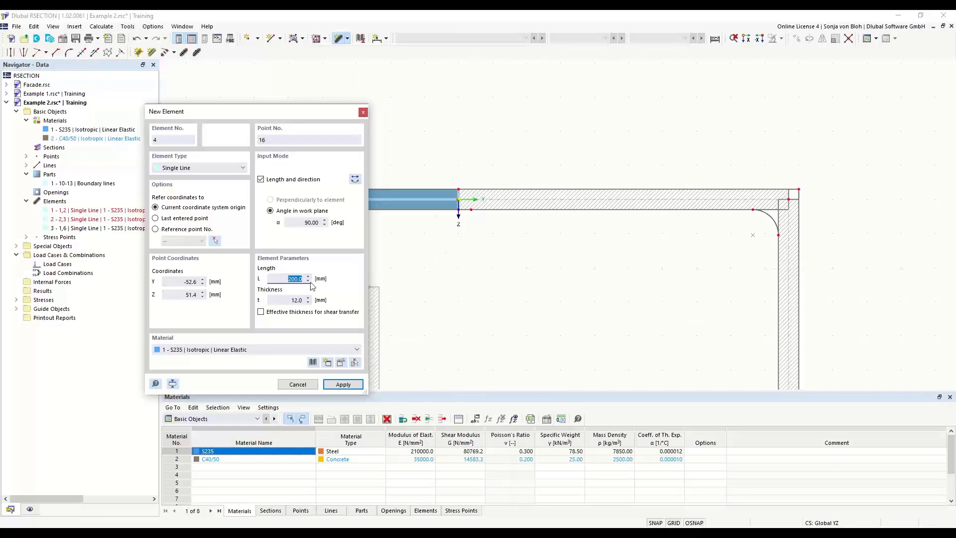
type("400")
left_click(287, 299)
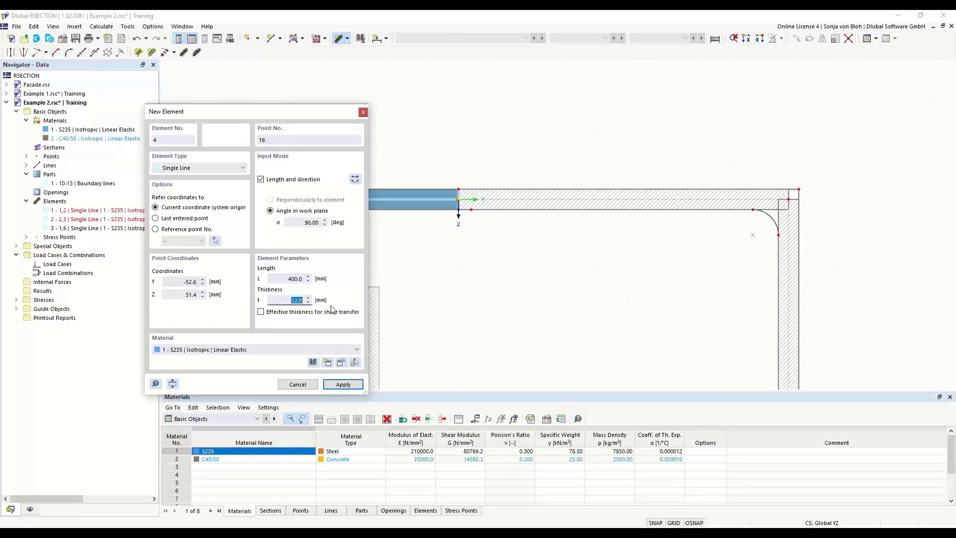
type("10")
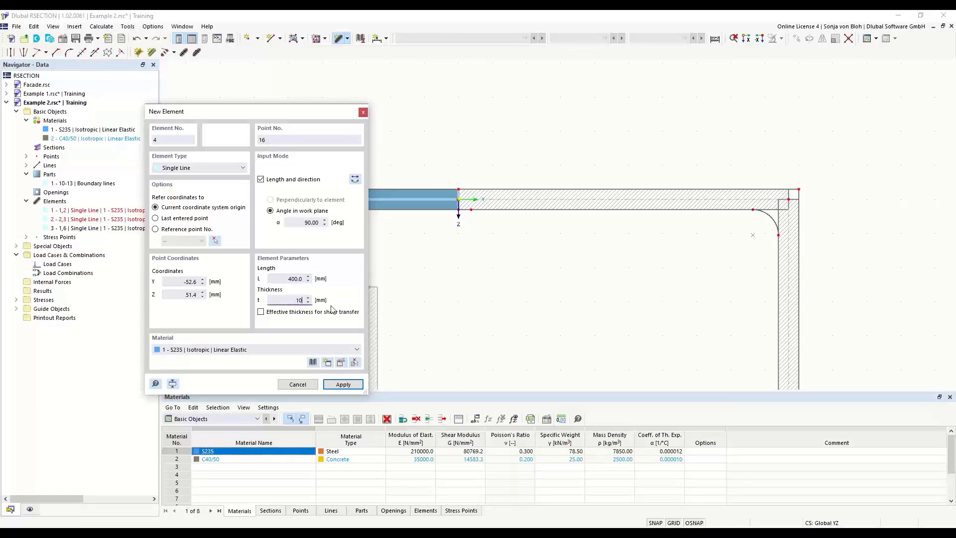
scroll(424, 232, "up", 2)
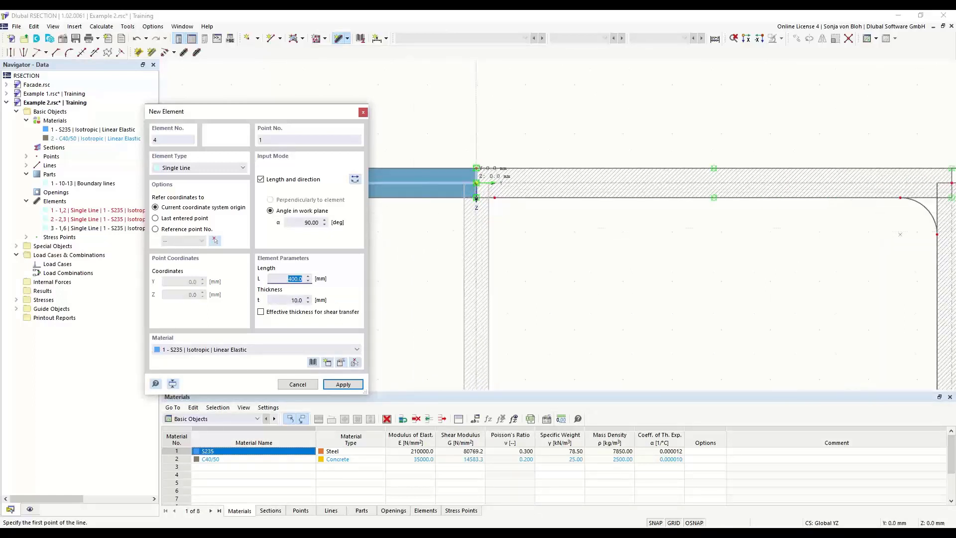
left_click(476, 198)
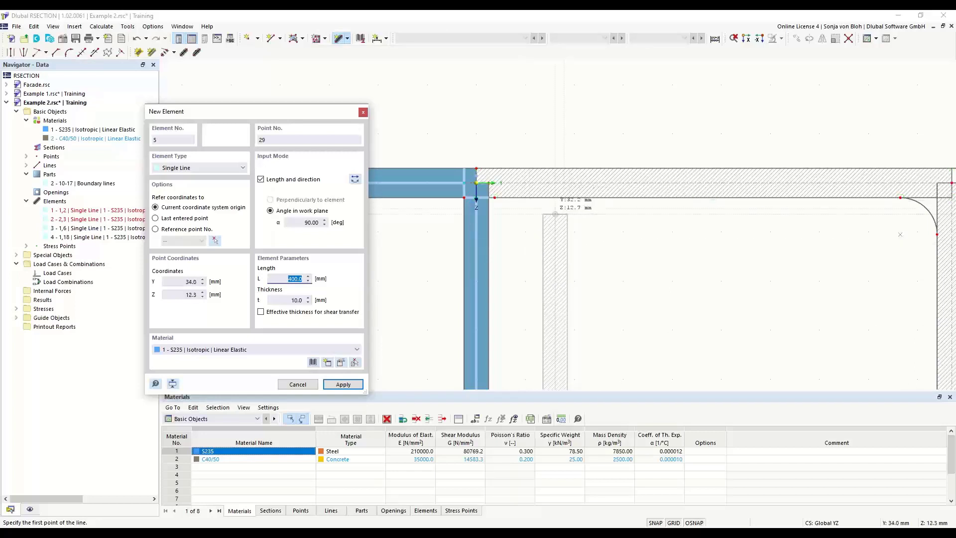
key("Escape")
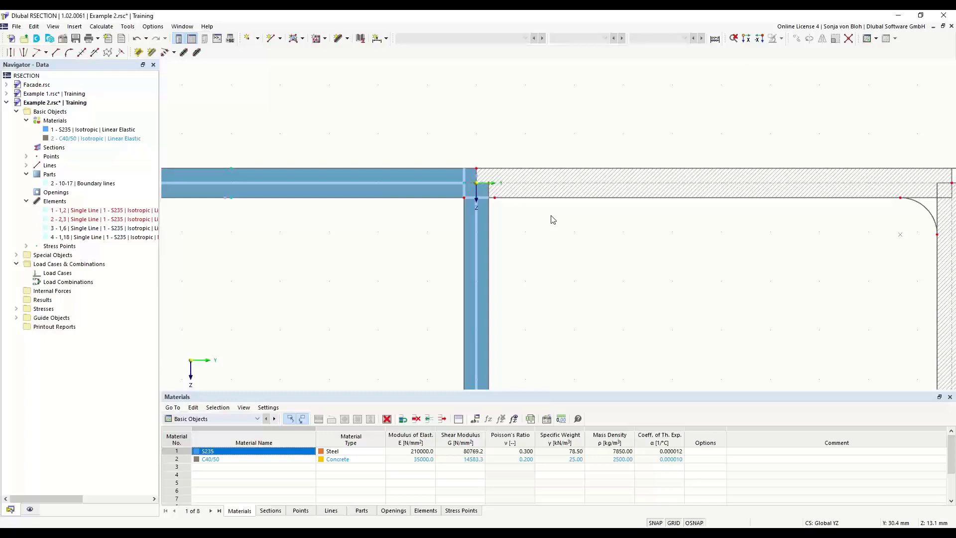
Delete the boundary lines running through the joint between the horizontal plates and the vertical plate
scroll(474, 180, "up", 3)
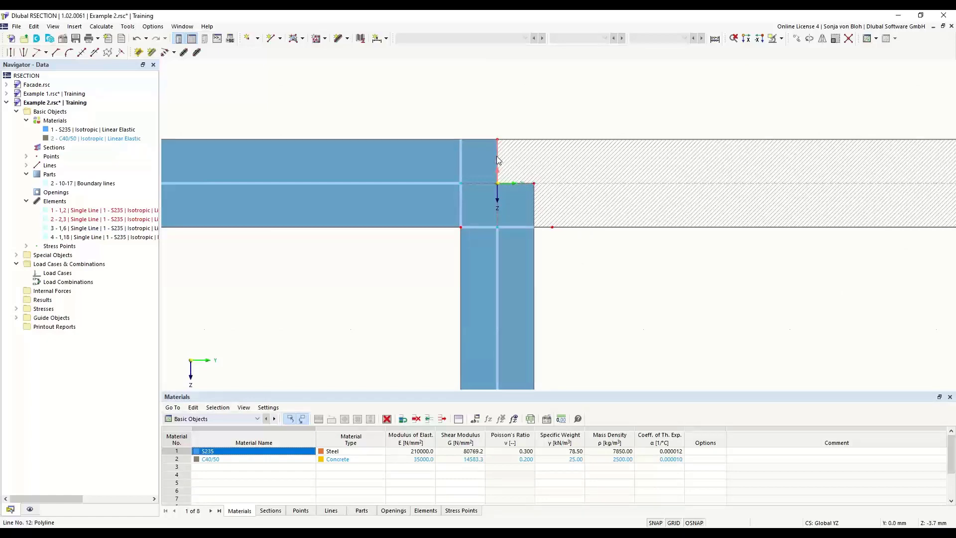
key("Delete")
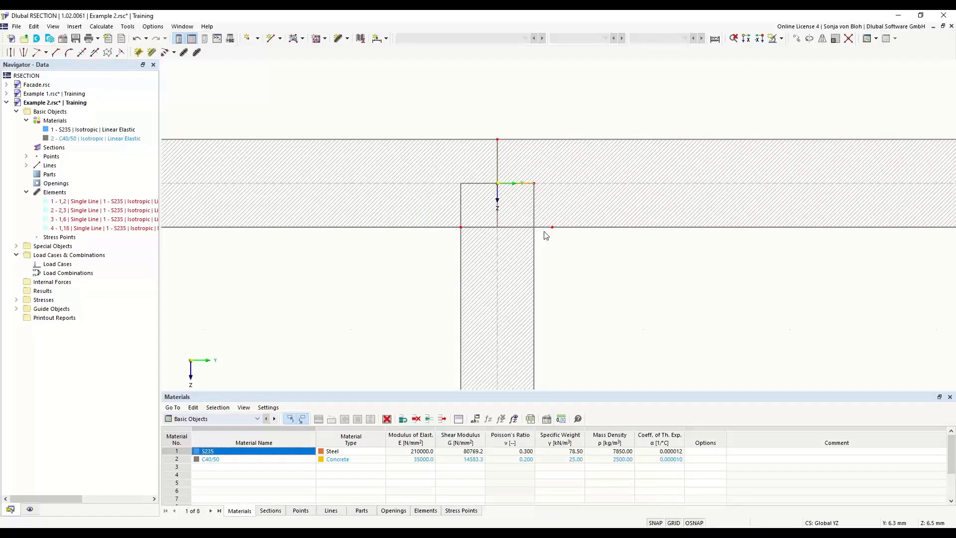
Set up an angled corner of type Edge and Angle with an edge length of 6*sqrt(2) mm and a 45° angle
scroll(546, 236, "down", 6)
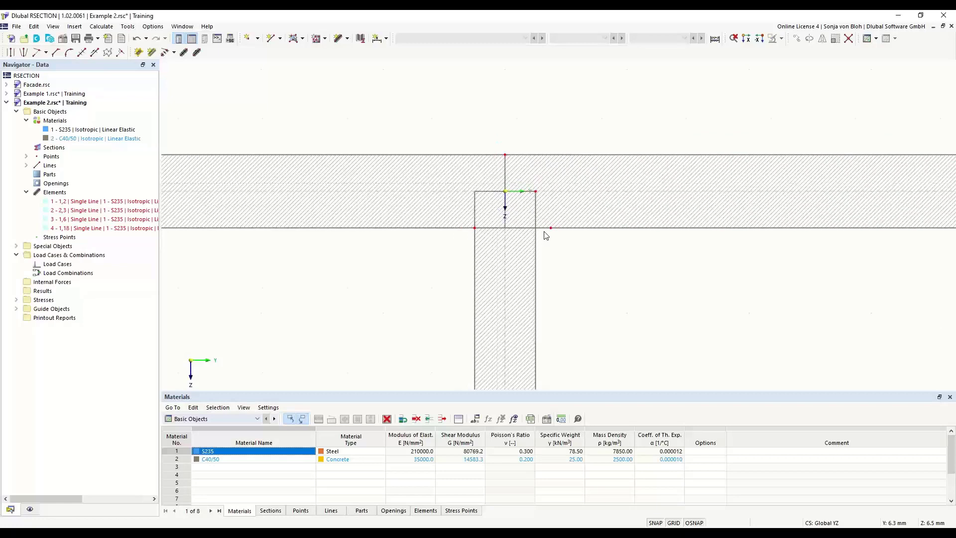
middle_click_drag(474, 324, 425, 214)
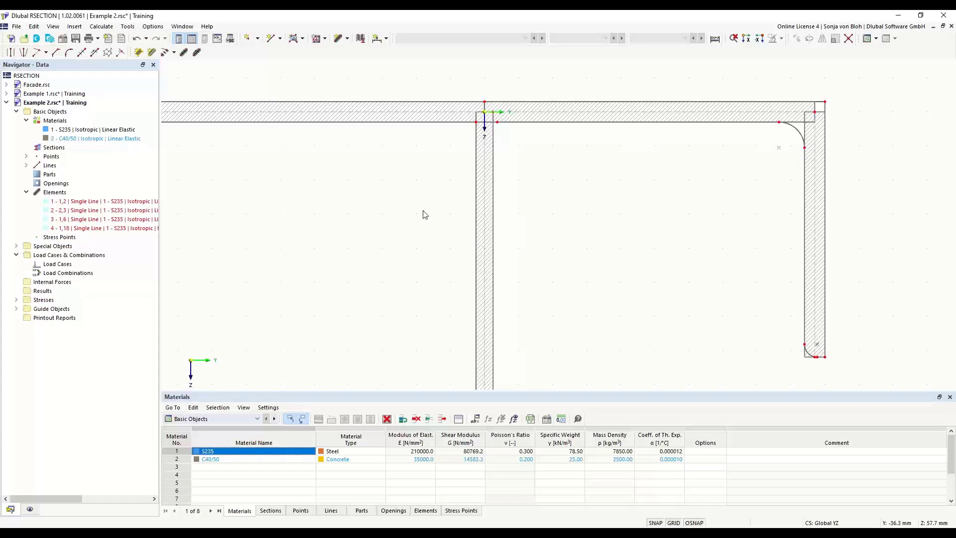
left_click(55, 55)
left_click_drag(133, 75, 275, 185)
left_click(366, 214)
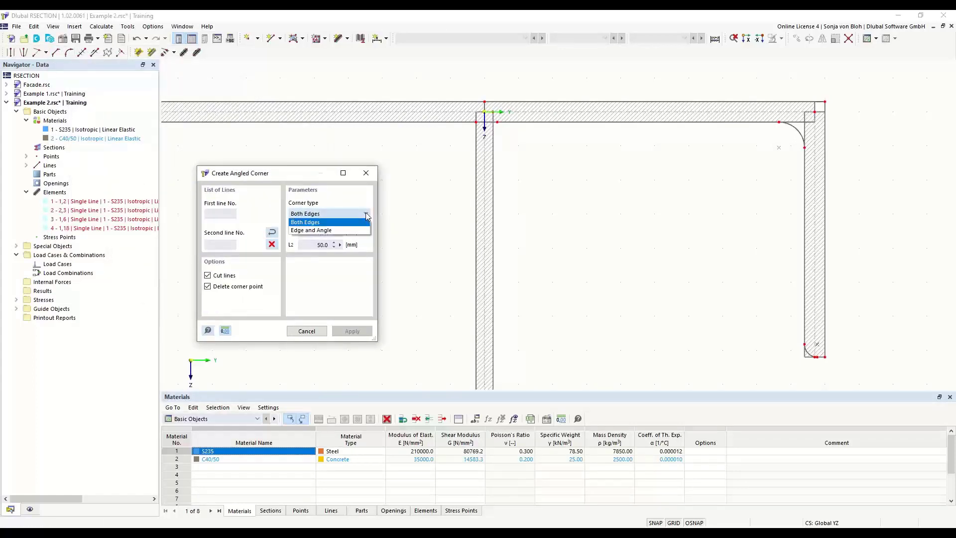
left_click(338, 230)
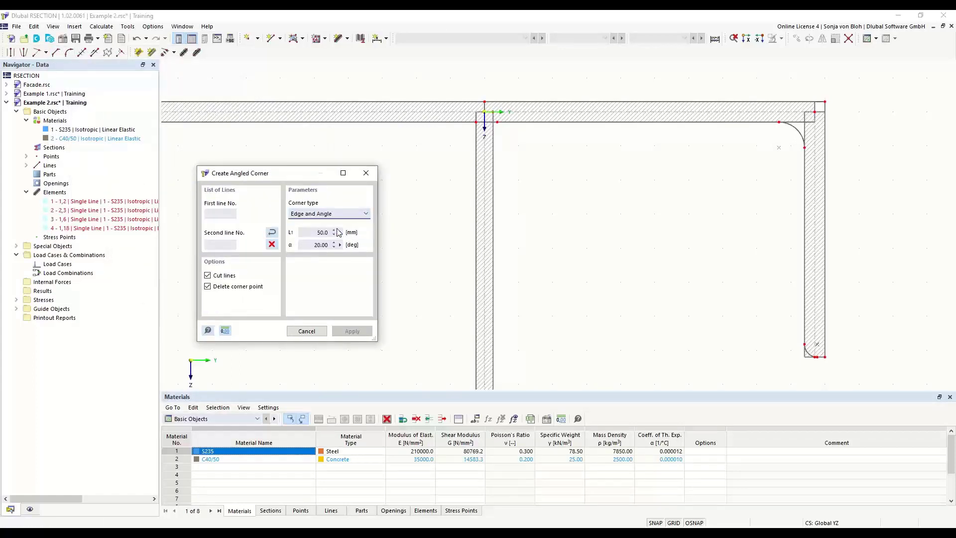
double_click(321, 232)
type("6*sqrt(2)")
left_click(319, 245)
type("45")
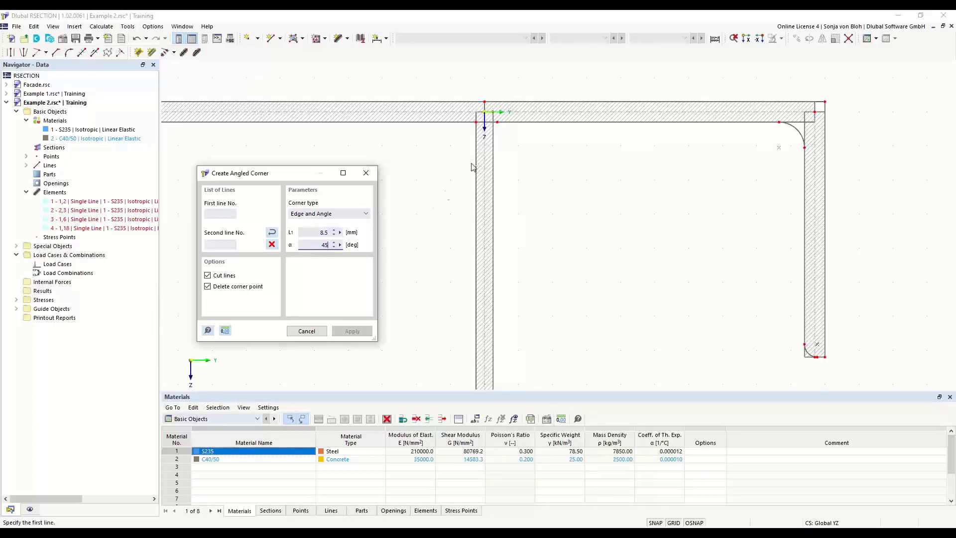
Create angled corners on both sides of the vertical plate where it meets the horizontal plates' lower edges
left_click(511, 121)
left_click(493, 162)
left_click(468, 122)
left_click(475, 170)
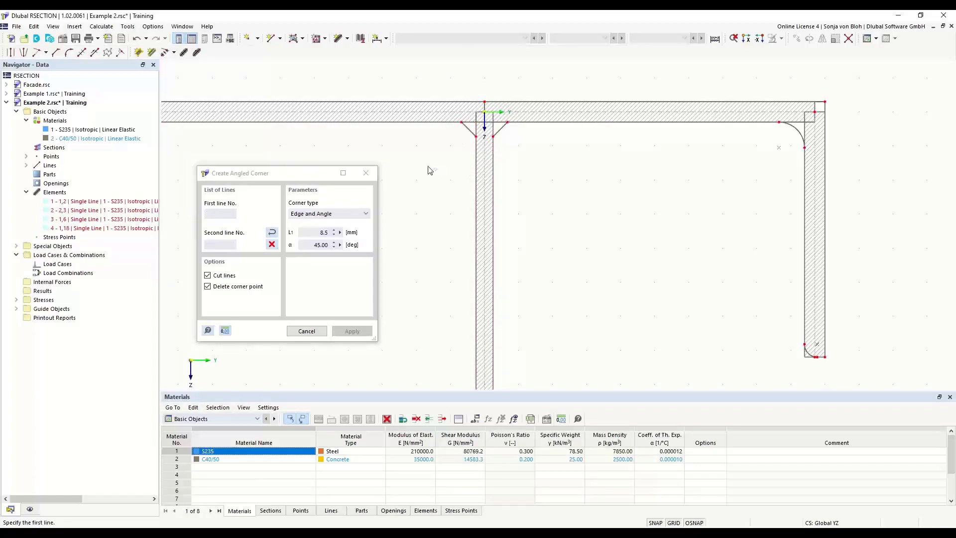
key("Escape")
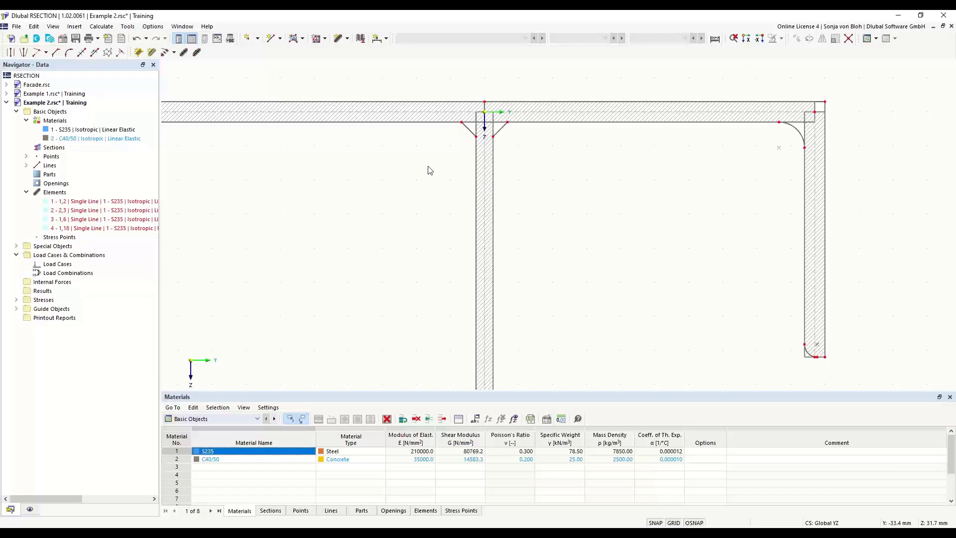
Create a part with material 1 - S235 from the closed boundary of the welded section
left_click(302, 40)
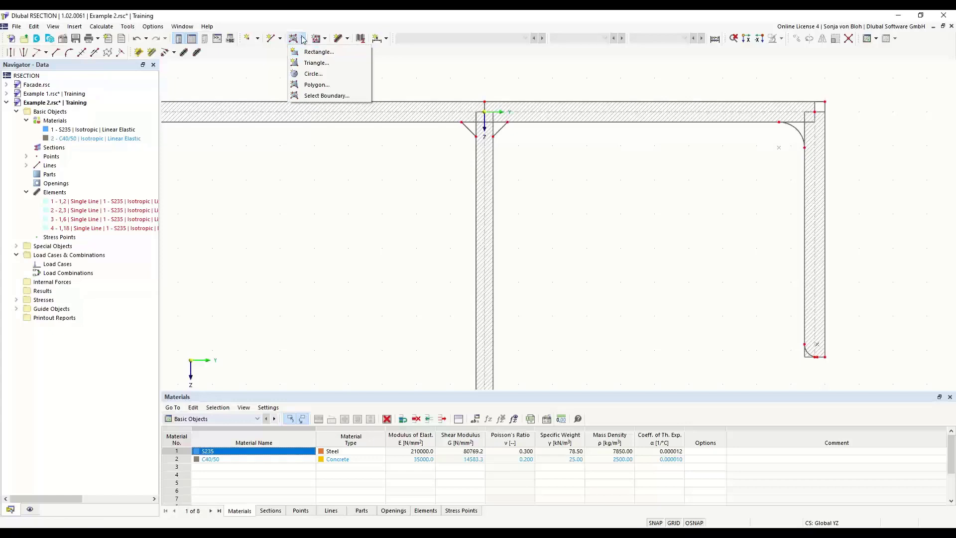
left_click(314, 96)
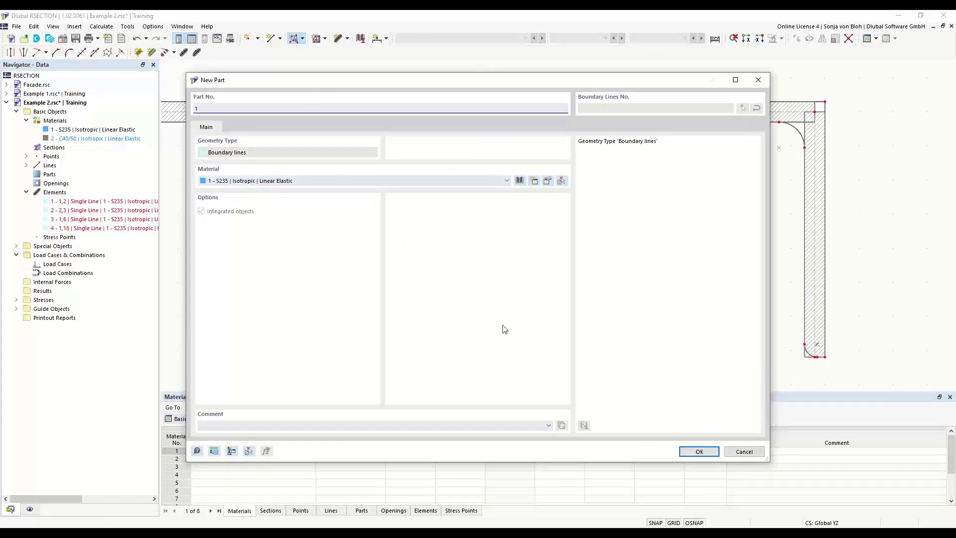
left_click(706, 452)
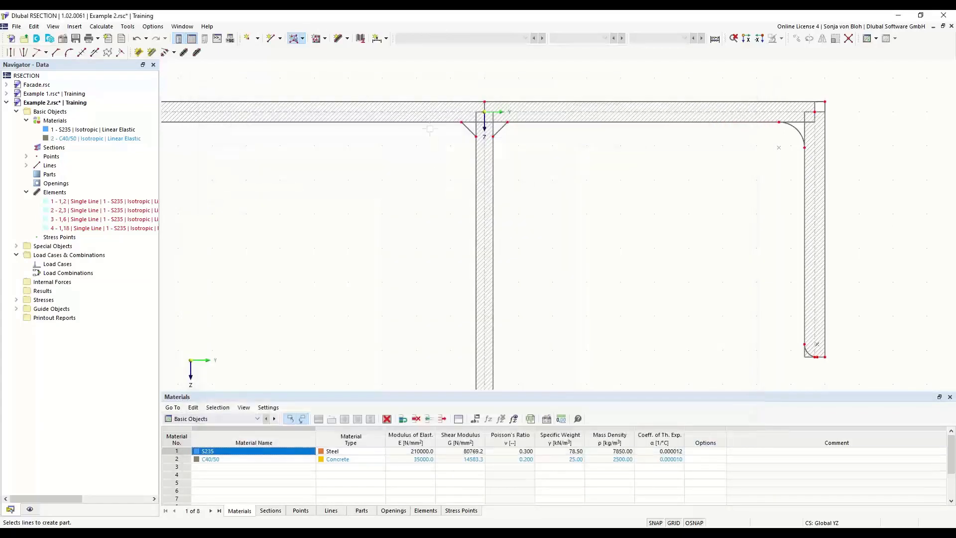
left_click(433, 104)
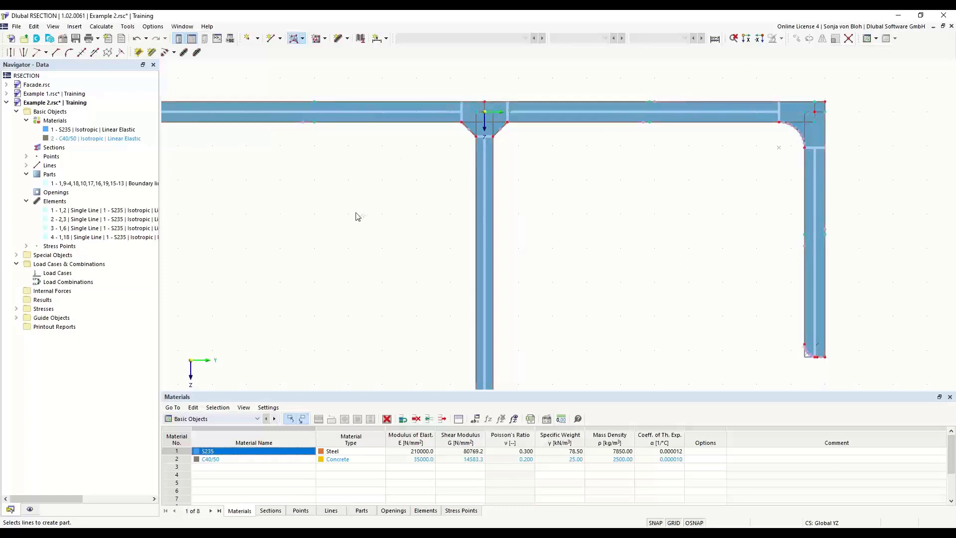
scroll(368, 177, "down", 3)
middle_click_drag(367, 242, 341, 203)
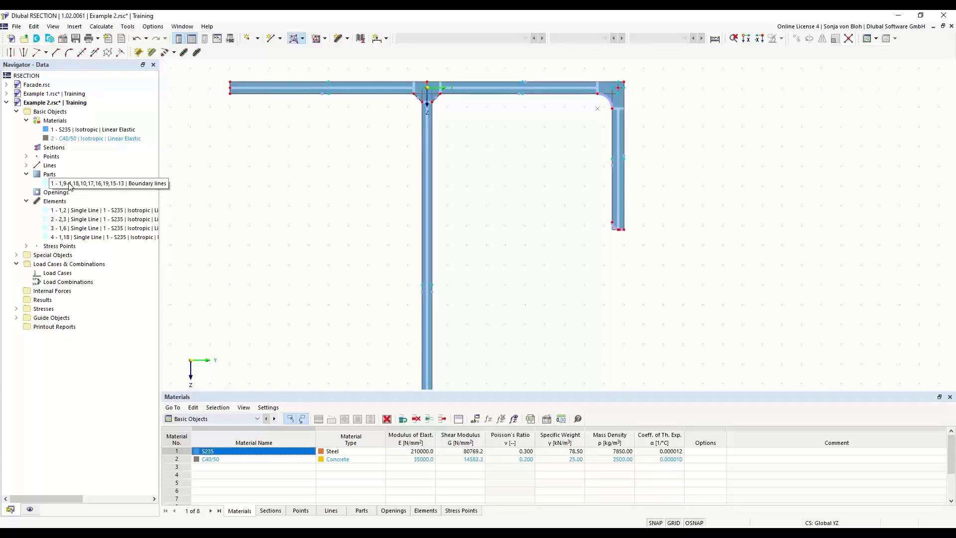
Create two load cases with the action category Permanent, named N and M
right_click(58, 273)
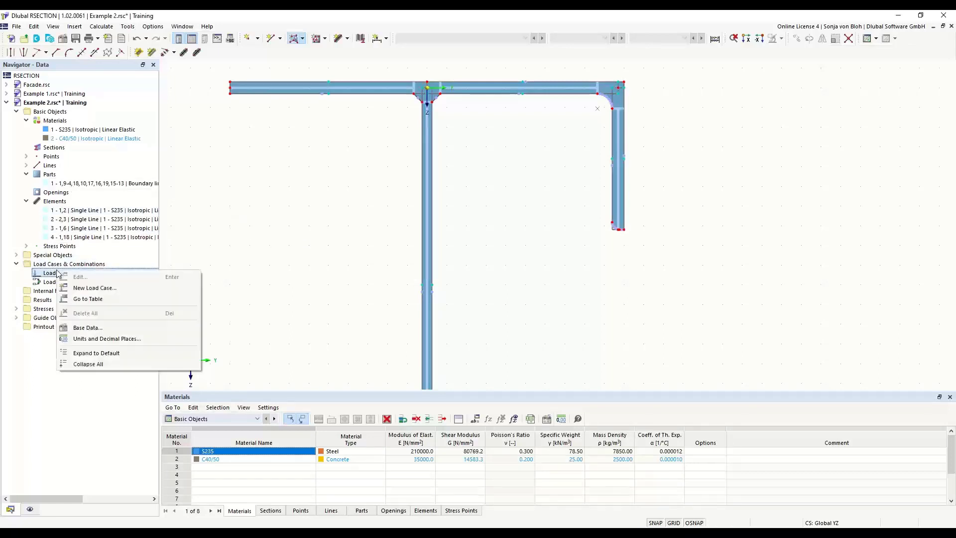
left_click(95, 287)
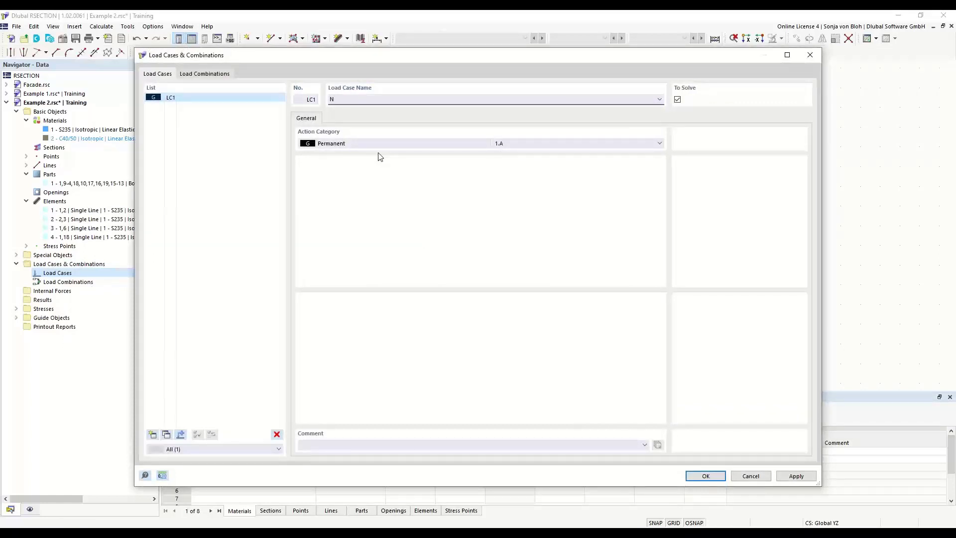
left_click(153, 434)
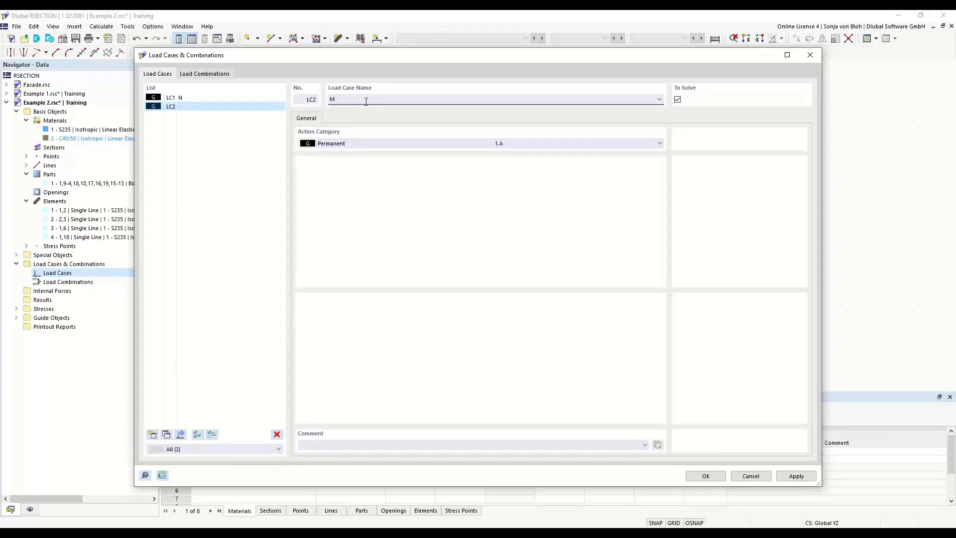
Create a load combination named N + M that includes load cases LC1 and LC2 with factor 1.00 each
left_click(210, 74)
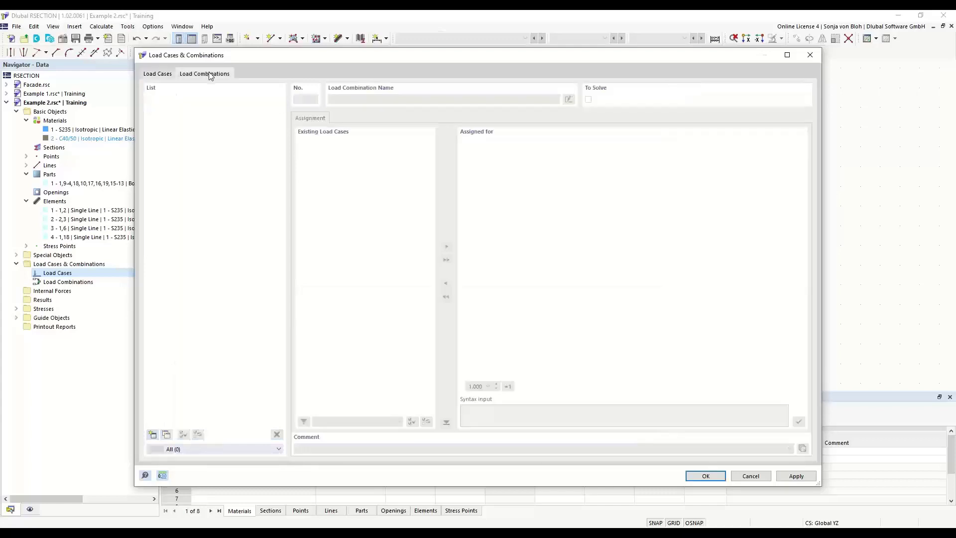
left_click(153, 434)
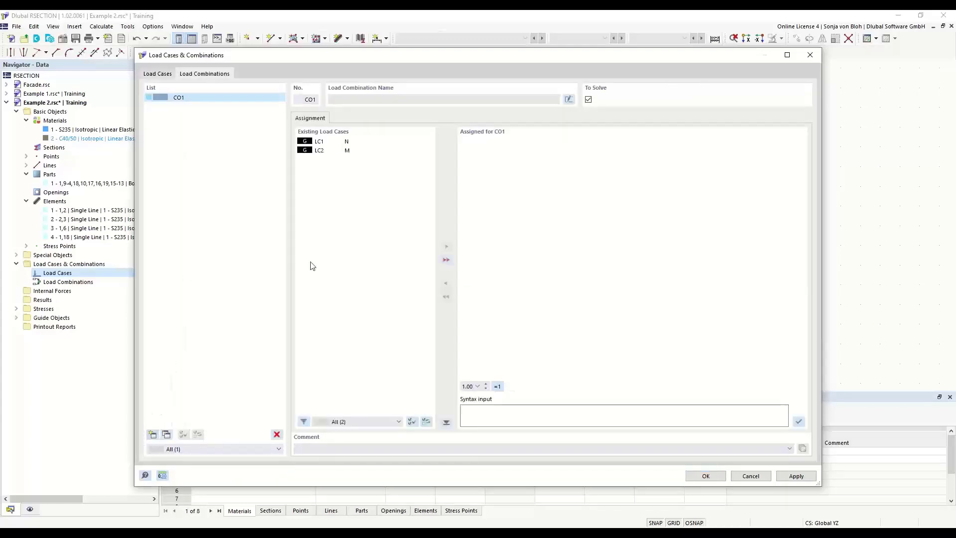
left_click(446, 259)
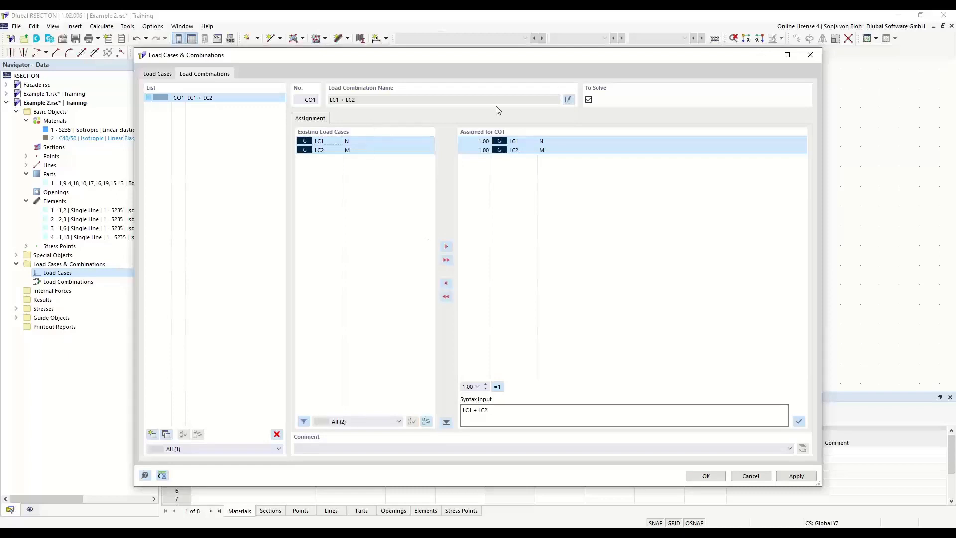
left_click(568, 99)
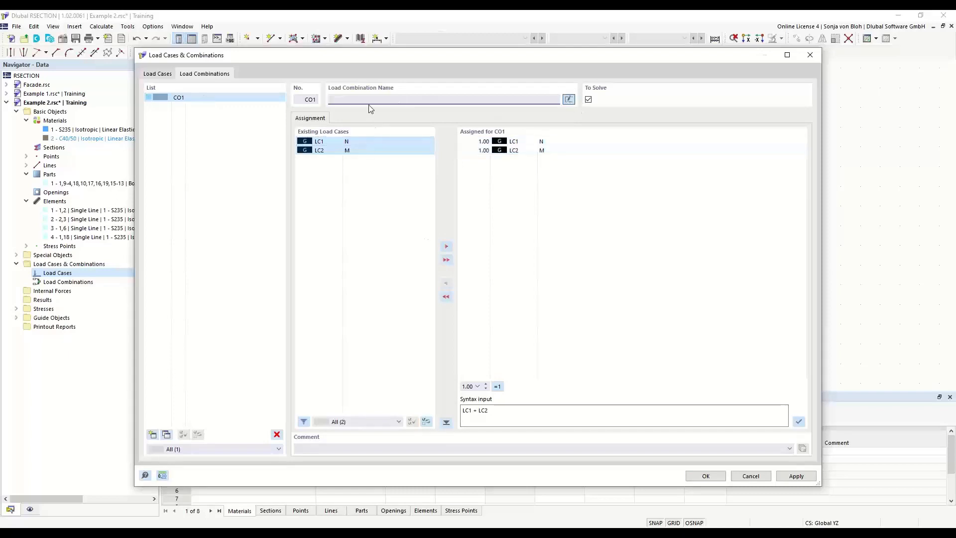
type("N + M")
left_click(703, 479)
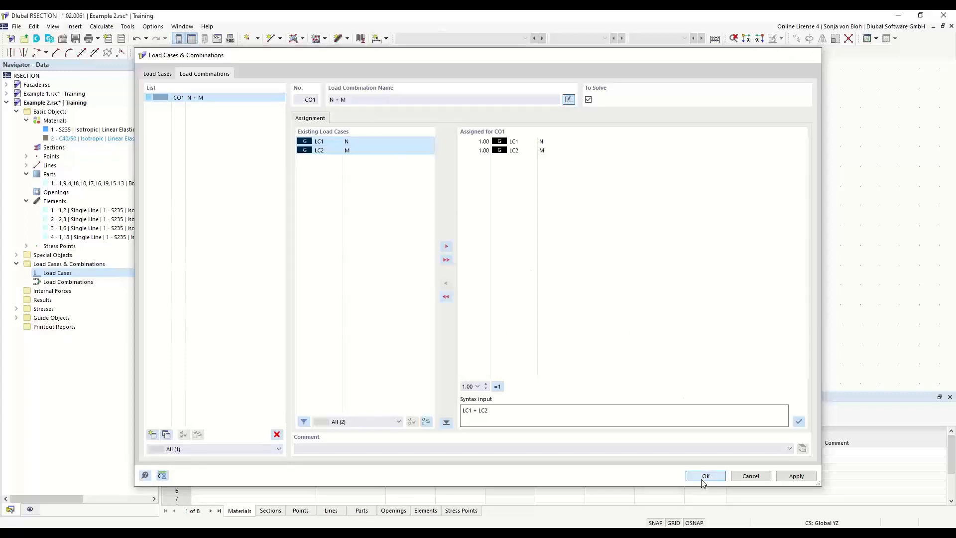
Define internal forces for load case LC1 - N with an axial force N of -50 kN
left_click(17, 291)
left_click(26, 300)
left_click(78, 310)
double_click(78, 309)
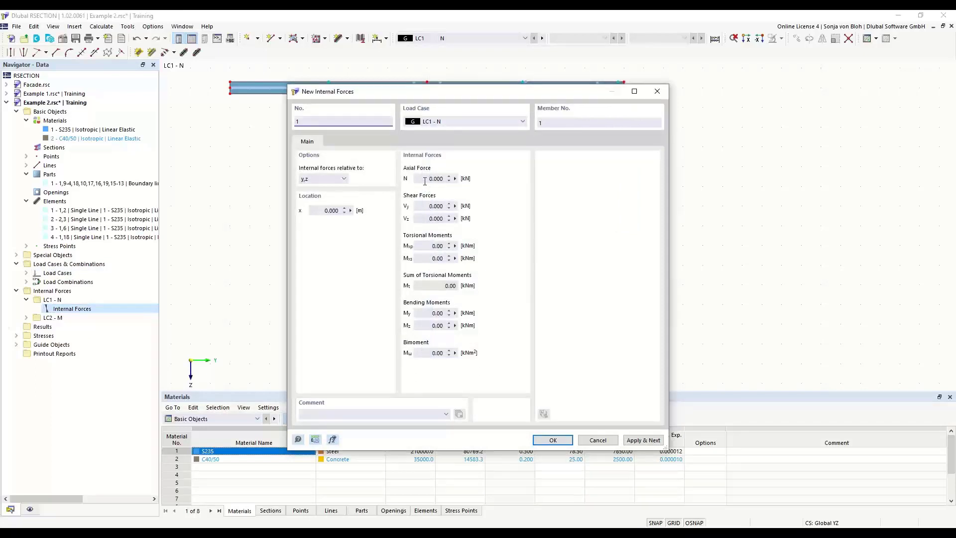
left_click(425, 181)
type("-")
left_click(629, 442)
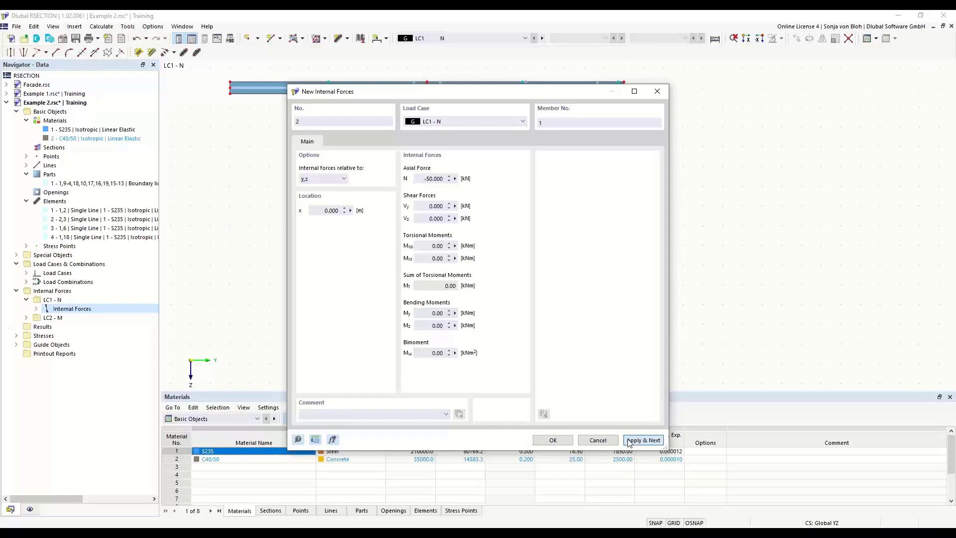
Define internal forces for load case LC2 - M with axial force N of 0 and bending moment My of 20 kNm
left_click(522, 121)
left_click(464, 137)
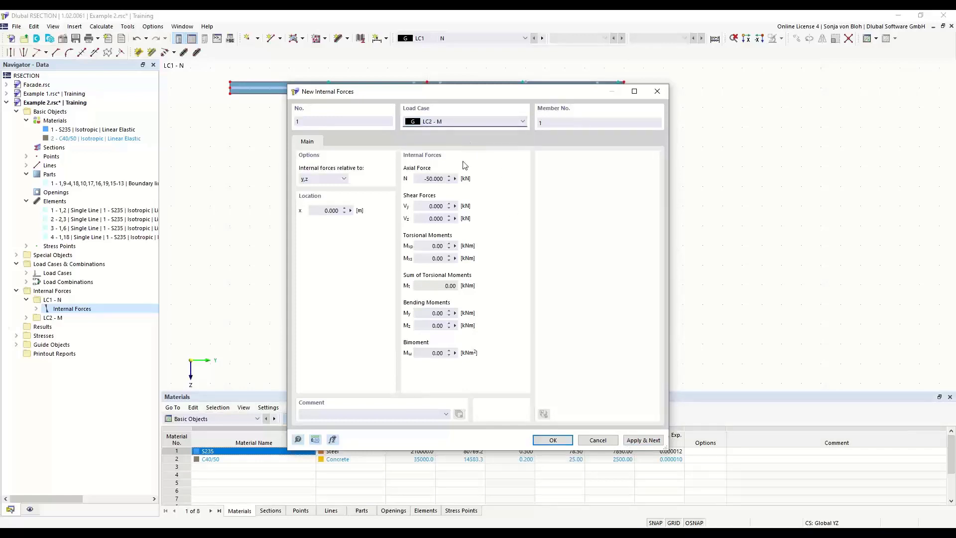
double_click(417, 178)
type("0")
double_click(425, 313)
type("20")
left_click(554, 440)
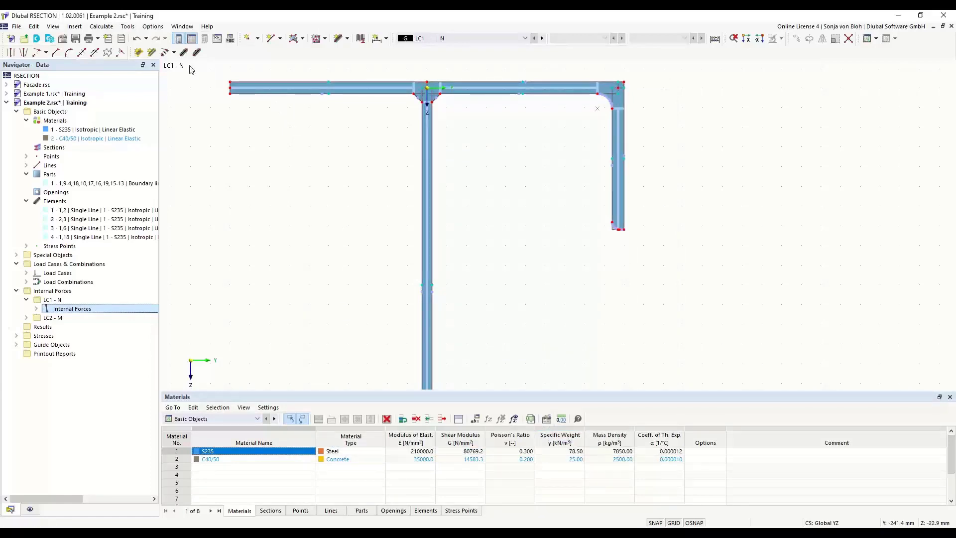
Calculate the section and set the results' type of display to Off instead of Isobands
left_click(101, 26)
left_click(113, 38)
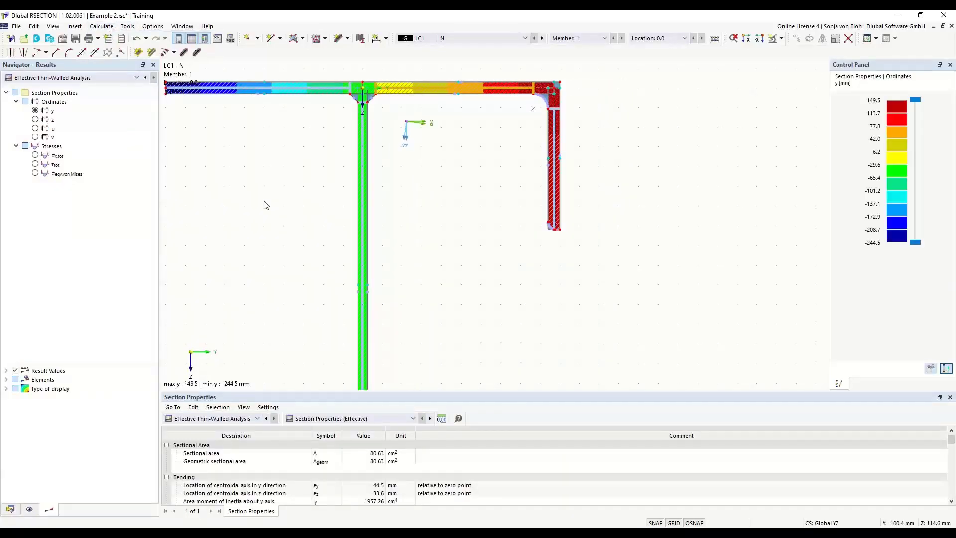
scroll(373, 156, "down", 4)
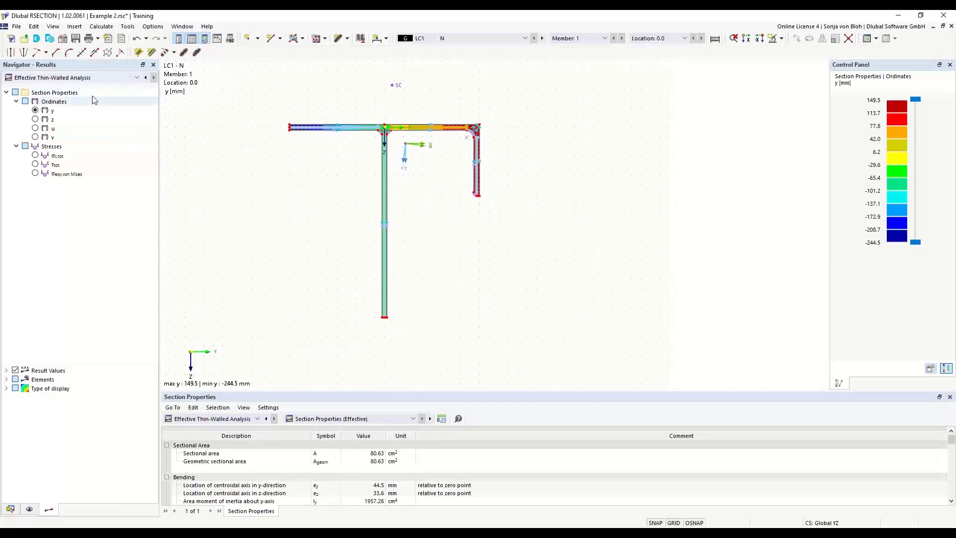
left_click(6, 389)
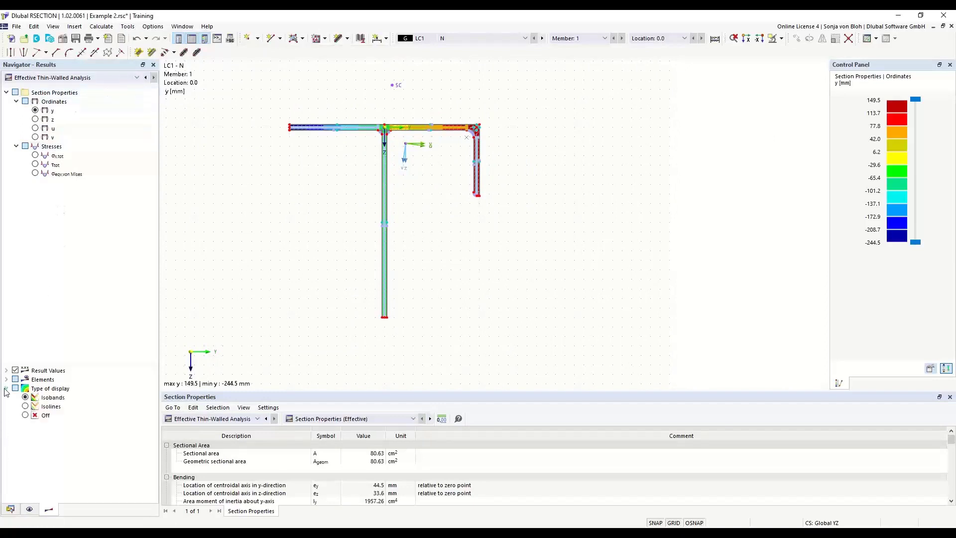
left_click(25, 416)
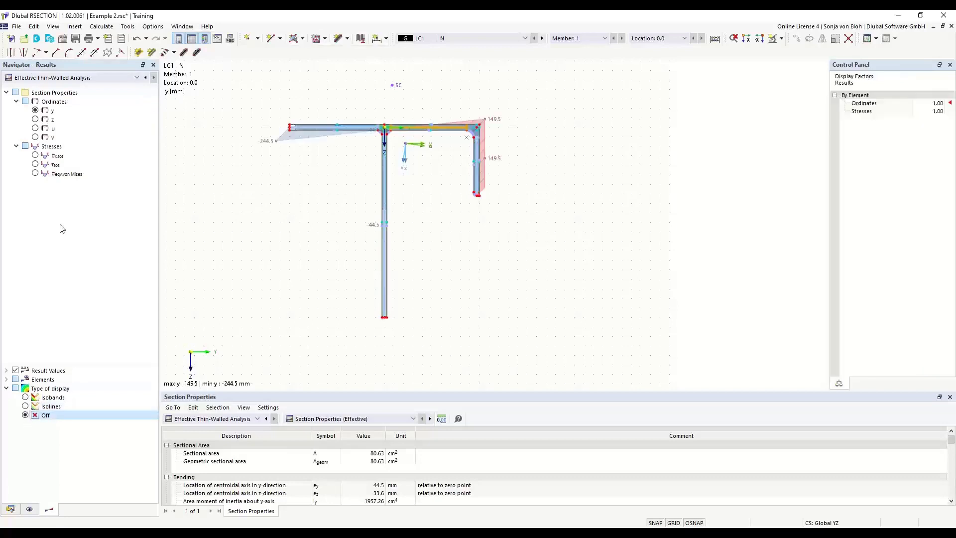
Display the total normal stress σx,tot on the effective section for load case LC1
left_click(35, 156)
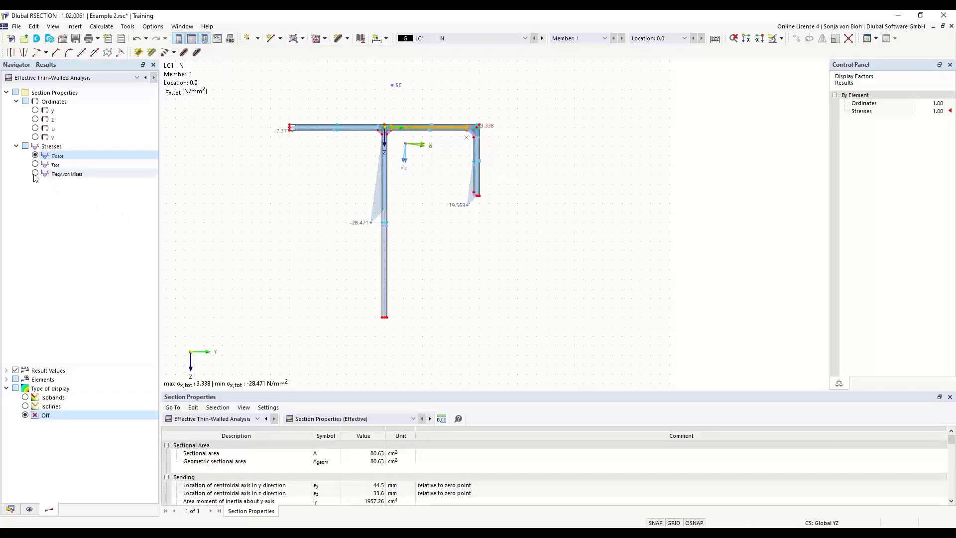
middle_click_drag(262, 156, 277, 170)
scroll(389, 199, "up", 3)
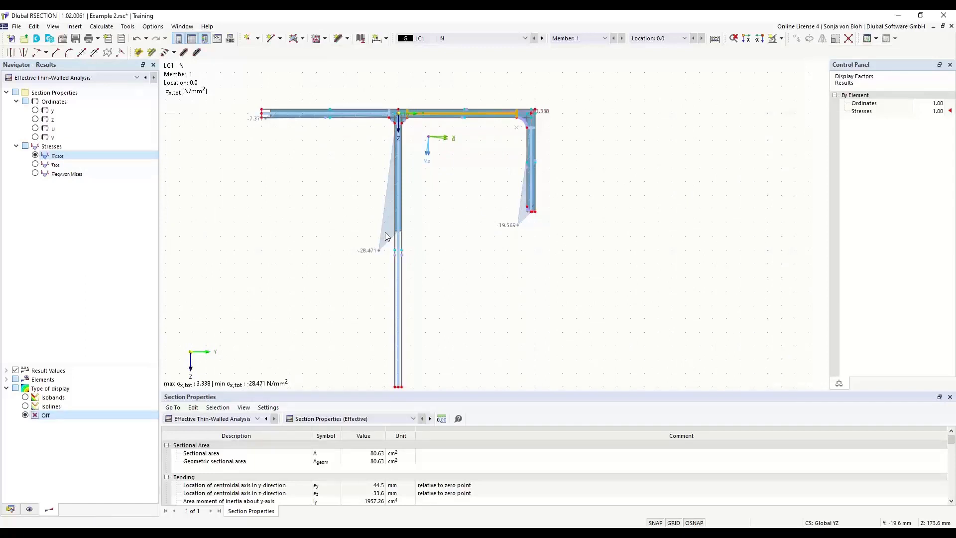
Enlarge the results table and examine the overall class in the section classification according to EN 1993-1-1
left_click_drag(343, 391, 348, 294)
left_click(413, 322)
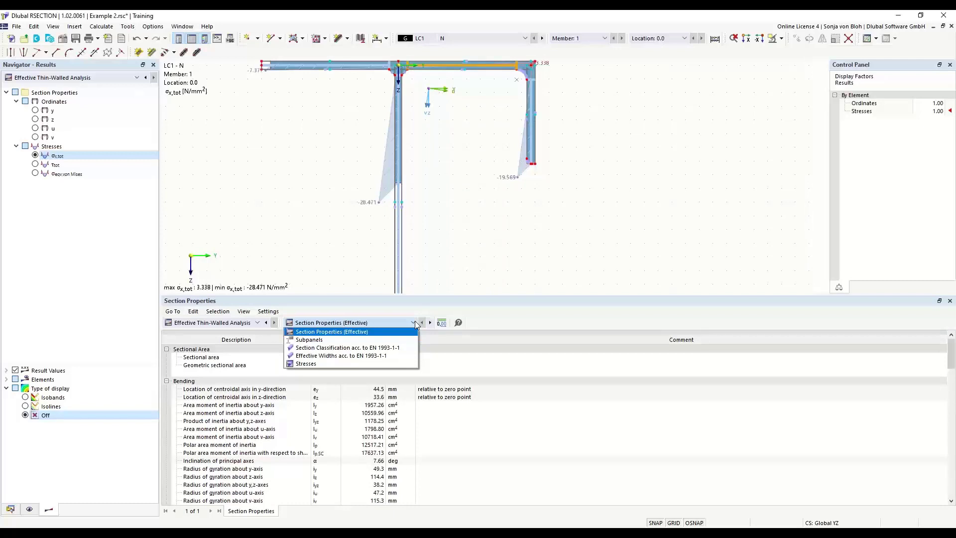
left_click(350, 348)
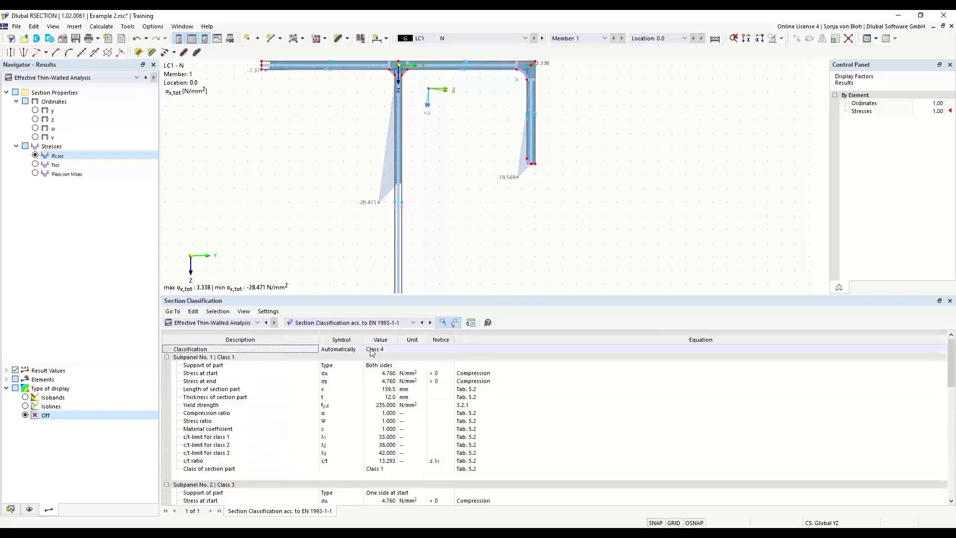
left_click(386, 350)
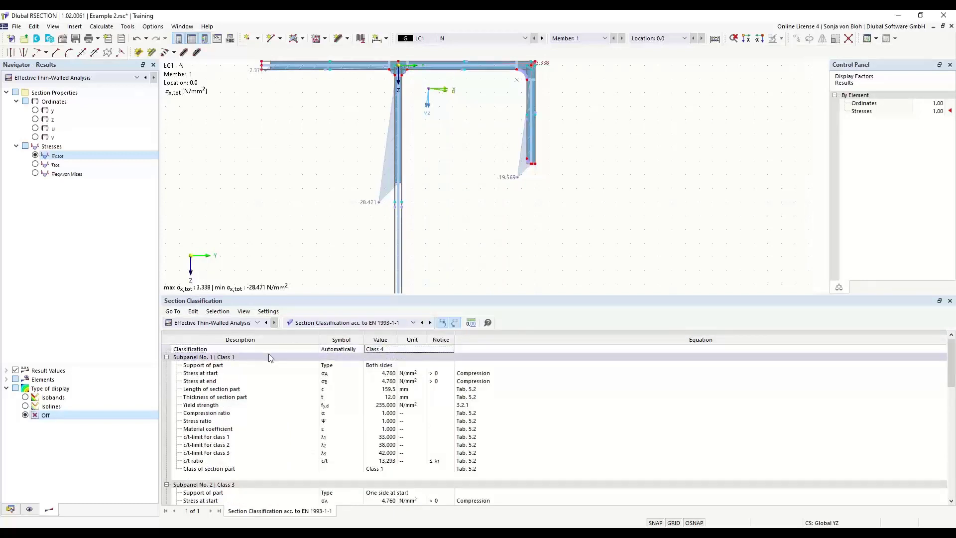
Examine the vertical plate's effective widths according to EN 1993-1-1, then shrink the results table again
left_click(348, 323)
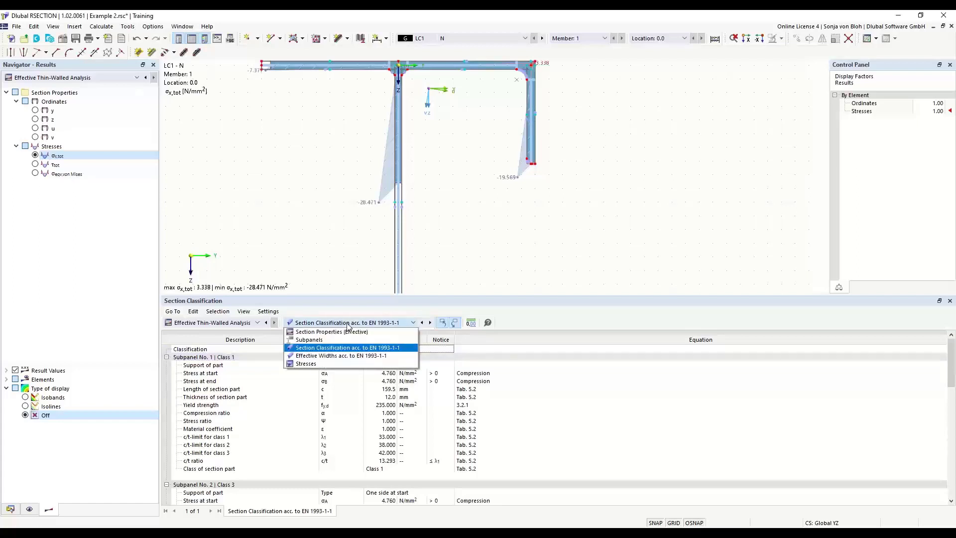
left_click(332, 356)
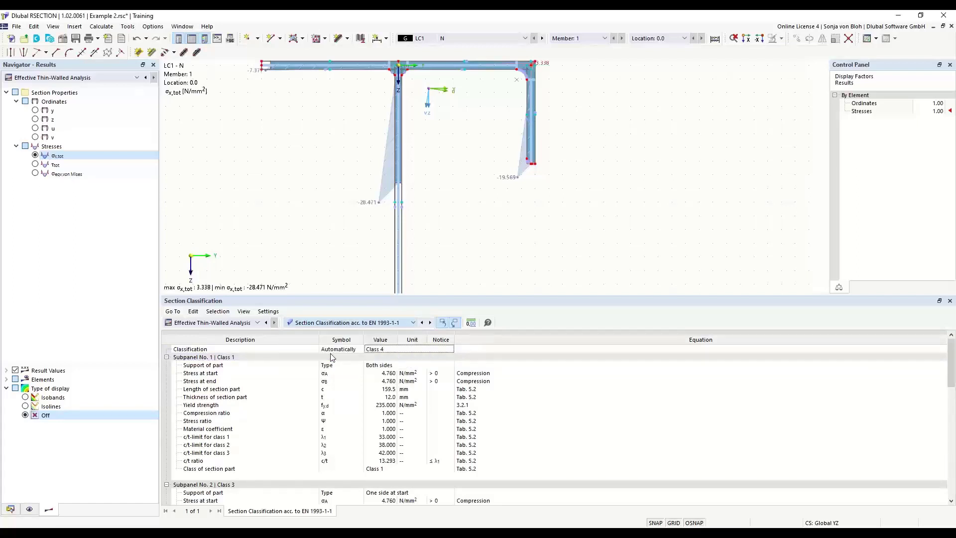
left_click(398, 254)
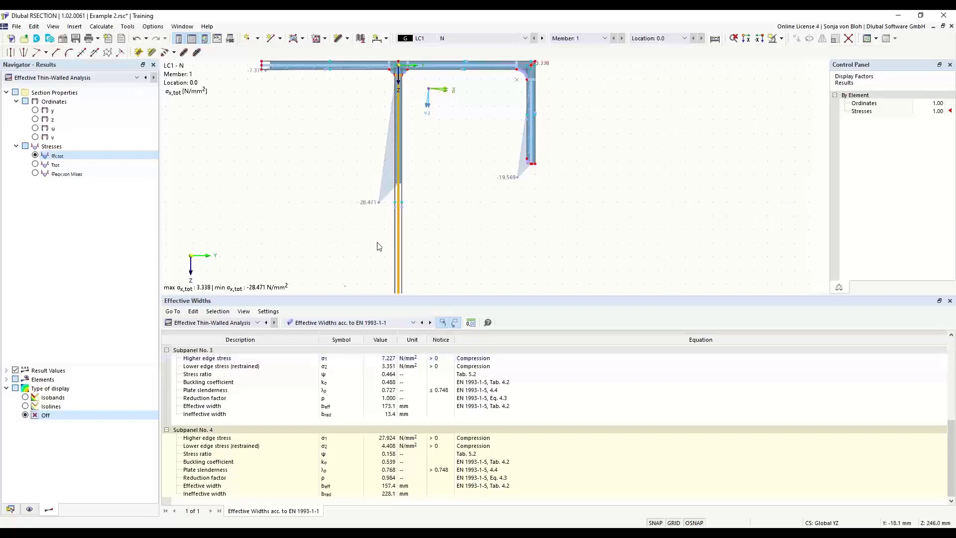
left_click_drag(339, 297, 351, 416)
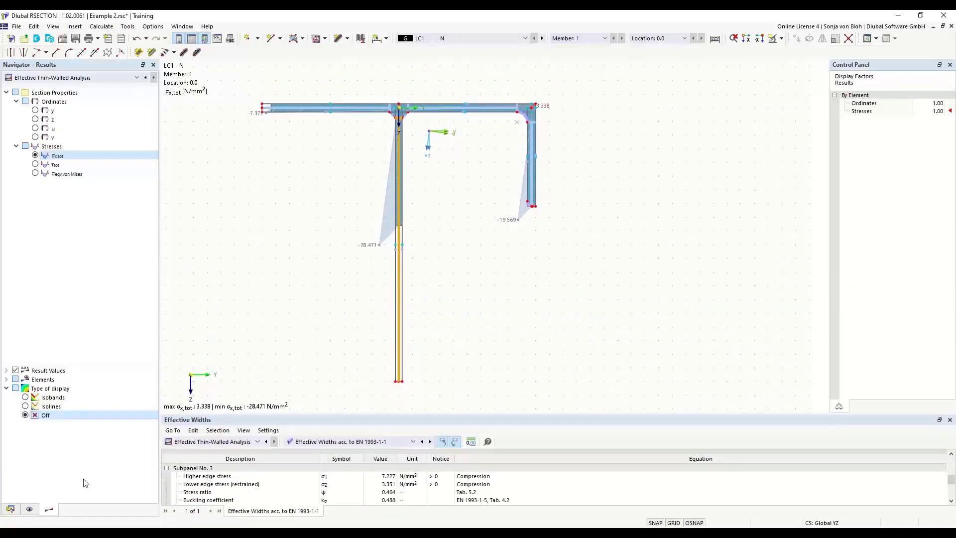
Create a new printout report for Example 2
left_click(10, 508)
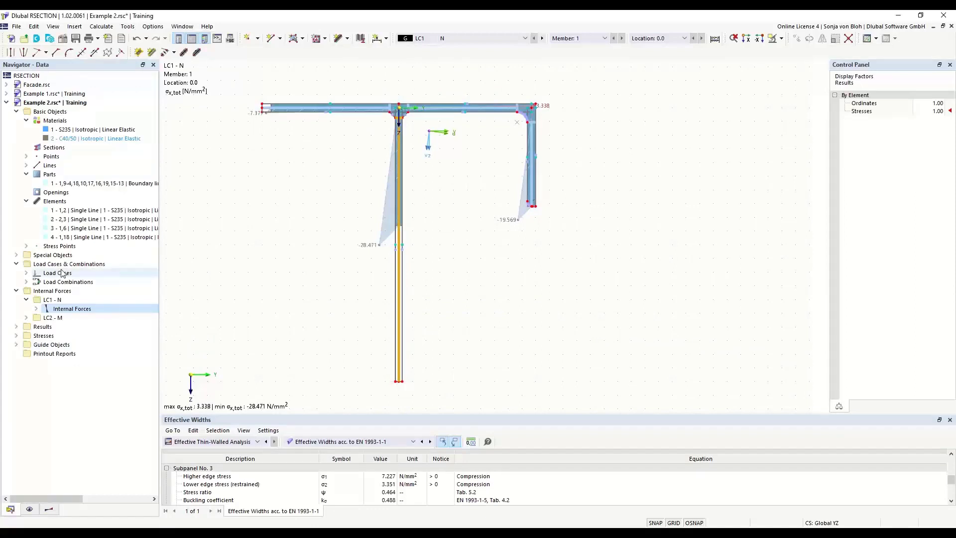
right_click(51, 354)
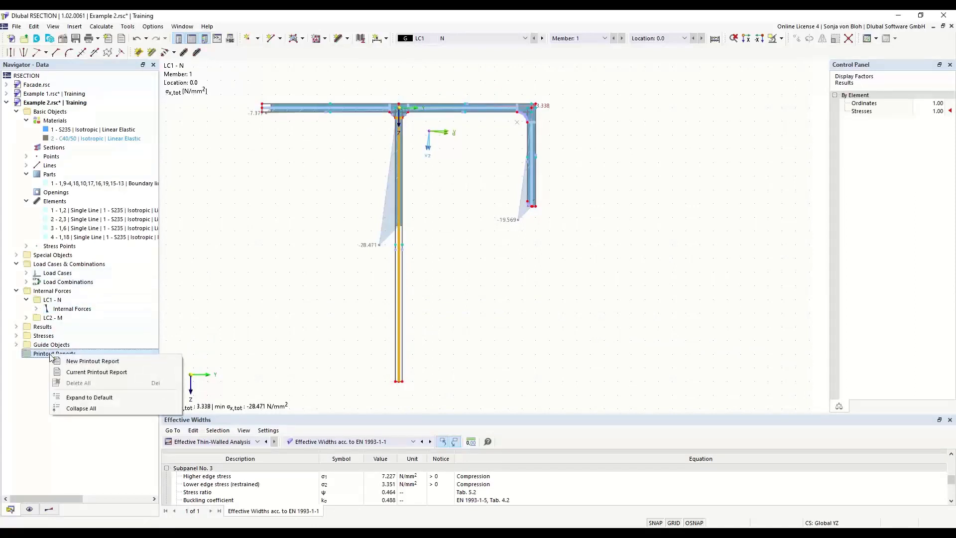
left_click(75, 360)
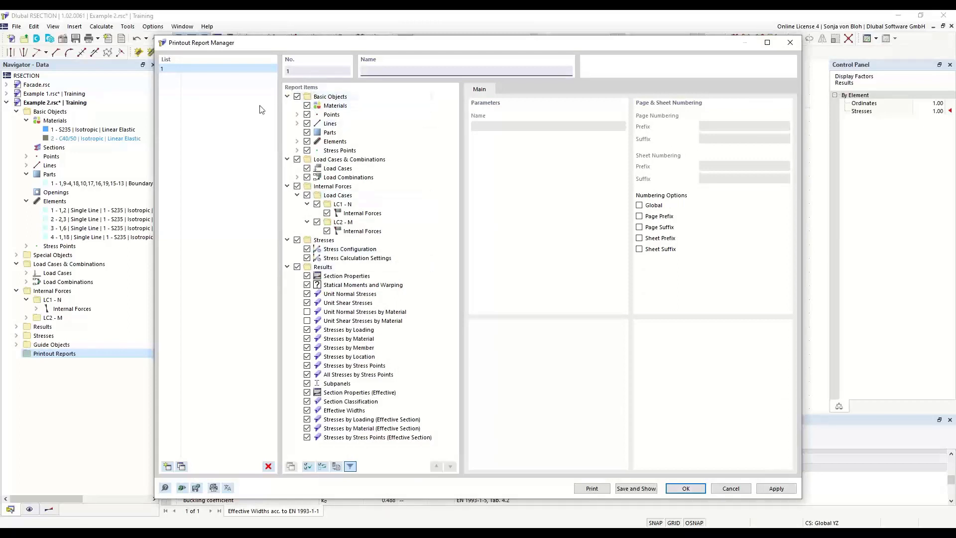
Exclude stresses by material, member, location and stress points, plus effective-section stresses by material and stress points, then save and show the report
left_click(307, 338)
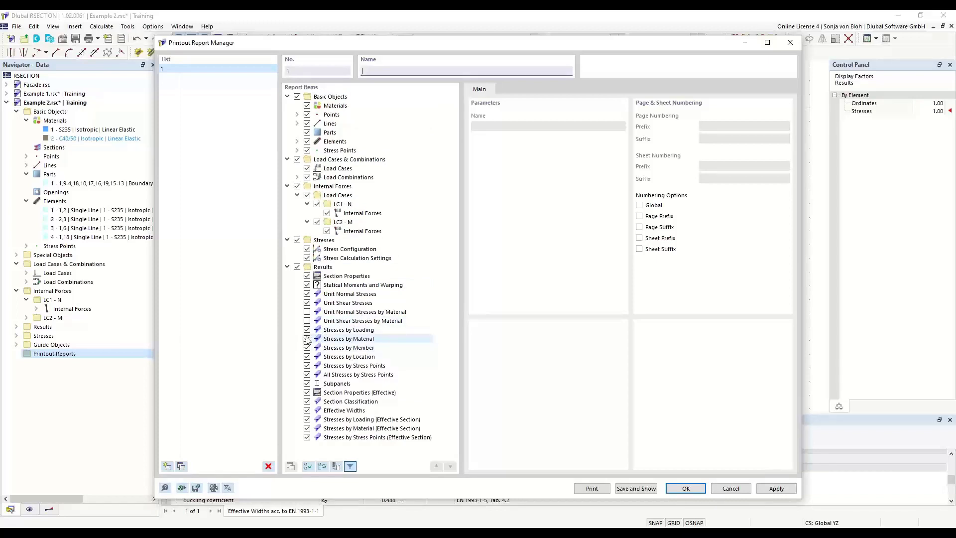
left_click(307, 348)
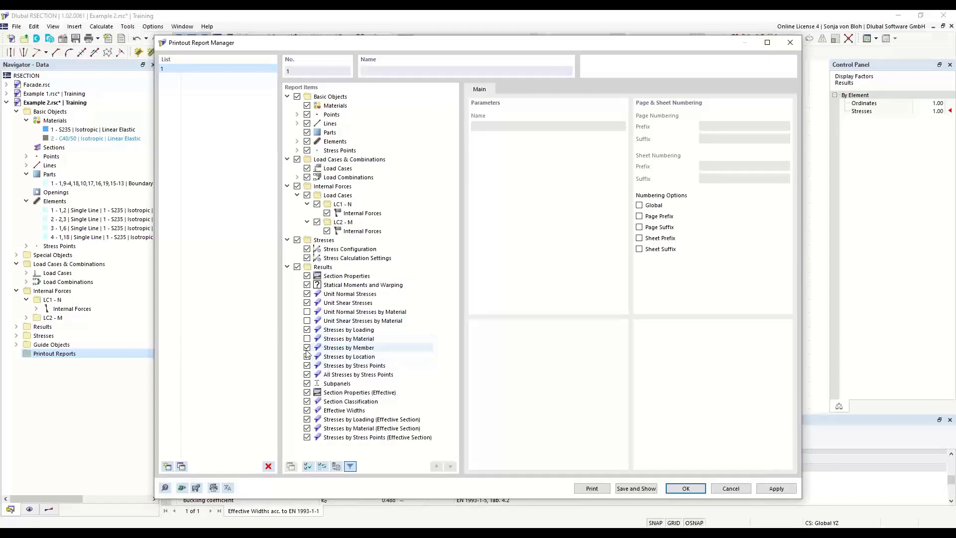
left_click(307, 357)
left_click(307, 366)
left_click(307, 374)
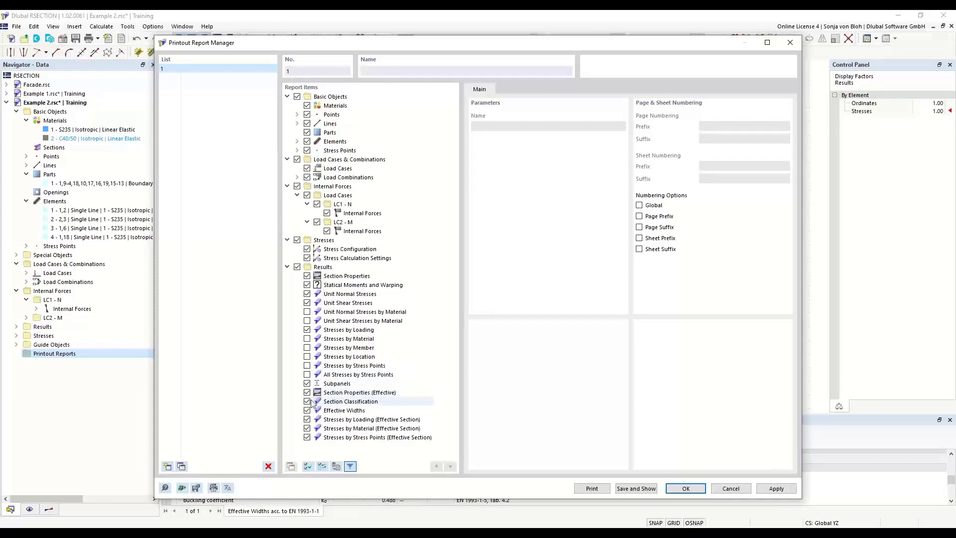
left_click(307, 428)
left_click(308, 438)
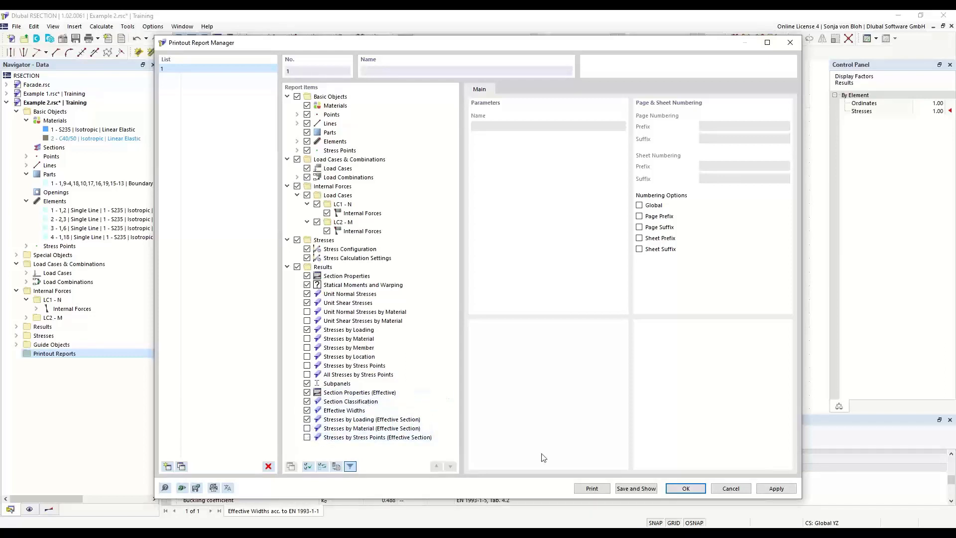
left_click(636, 488)
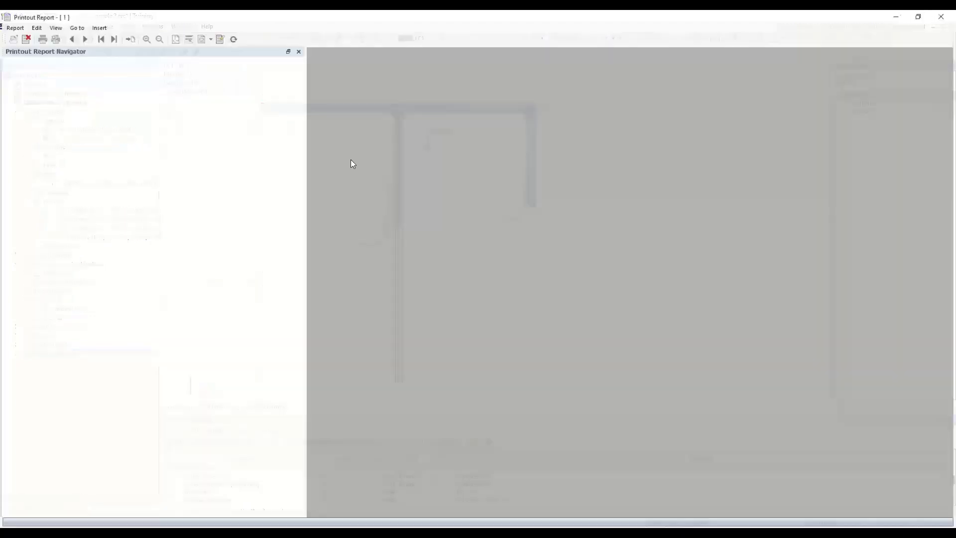
Examine the report's cover, contents and Basic Objects pages, then minimize the report window
scroll(353, 164, "down", 5)
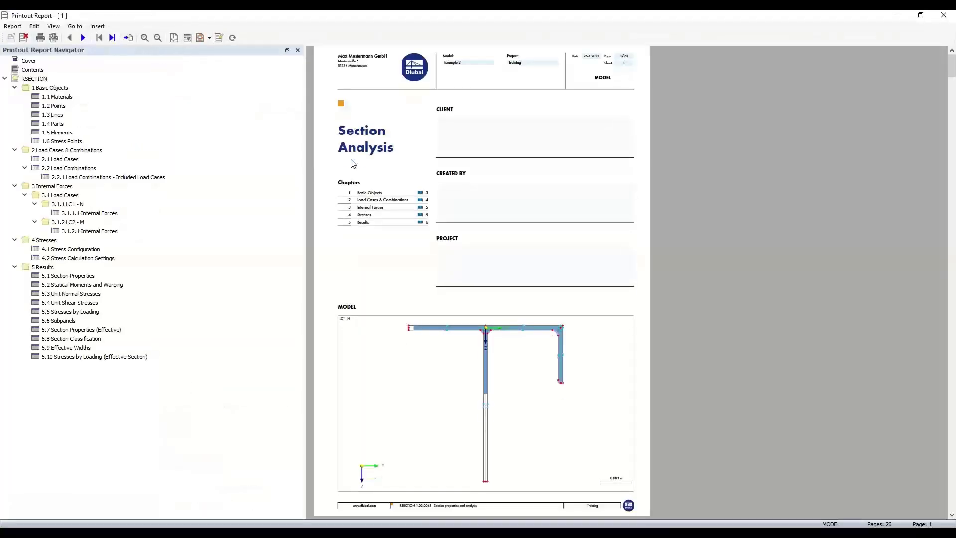
scroll(353, 164, "down", 6)
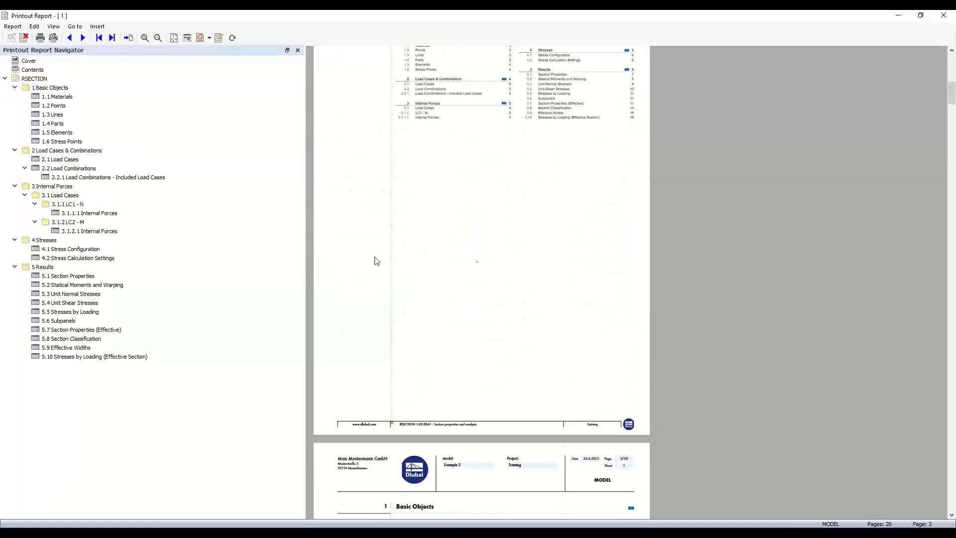
scroll(455, 303, "down", 4)
scroll(456, 304, "down", 2)
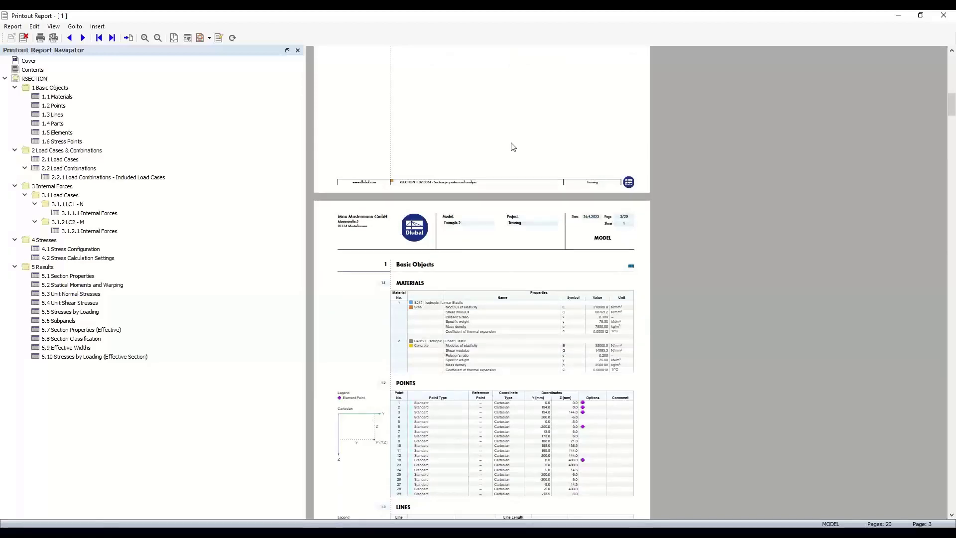
left_click(899, 15)
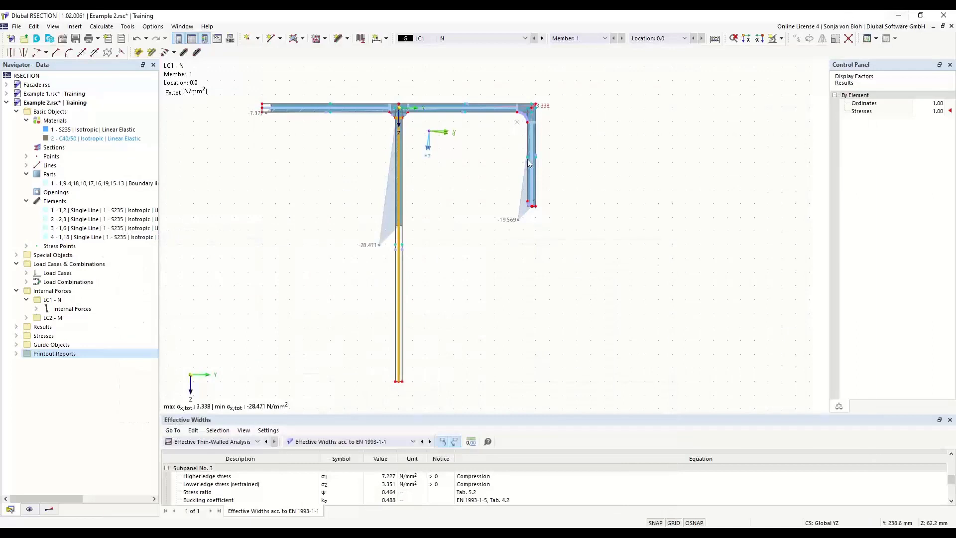
Deselect the vertical plate, then show all values on the σx,tot diagrams and tilt the result diagrams into the work plane
left_click(98, 39)
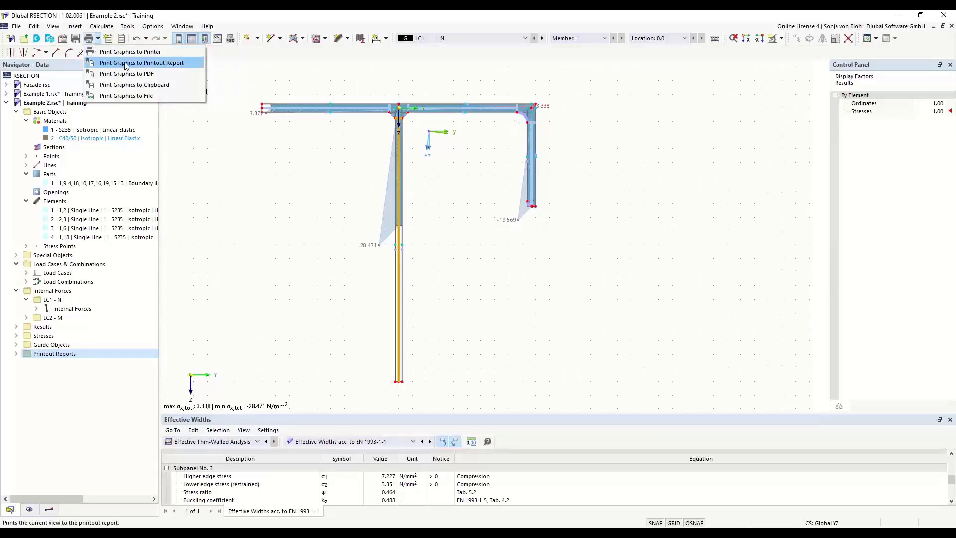
left_click(323, 194)
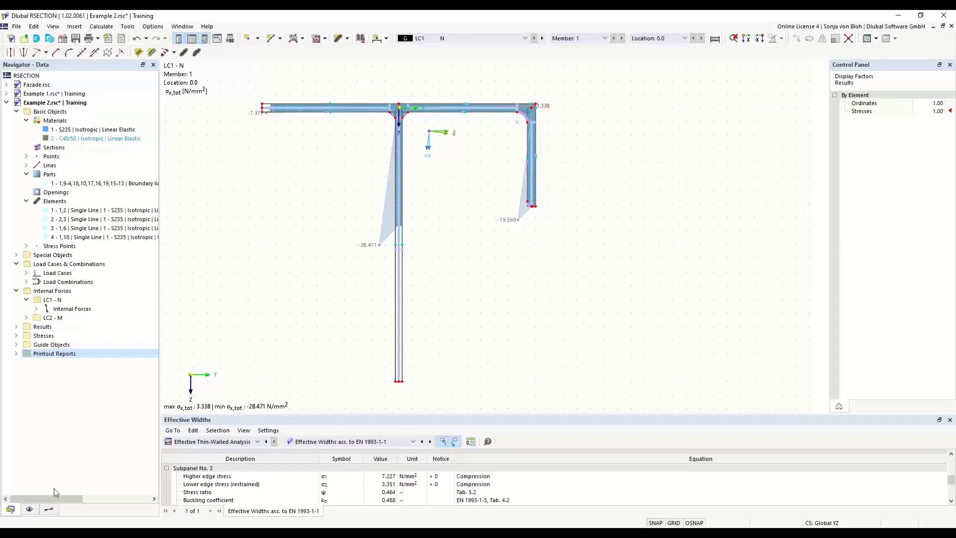
left_click(47, 512)
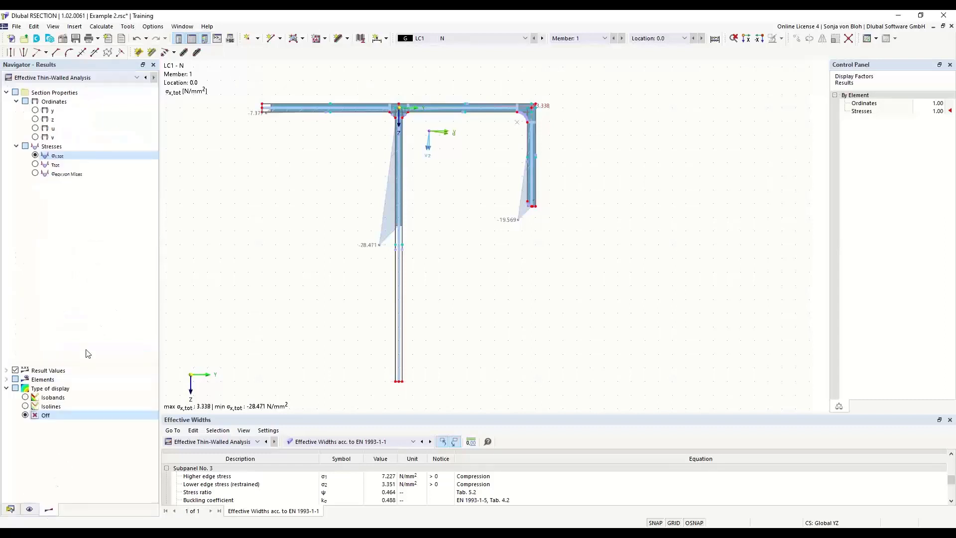
left_click(6, 380)
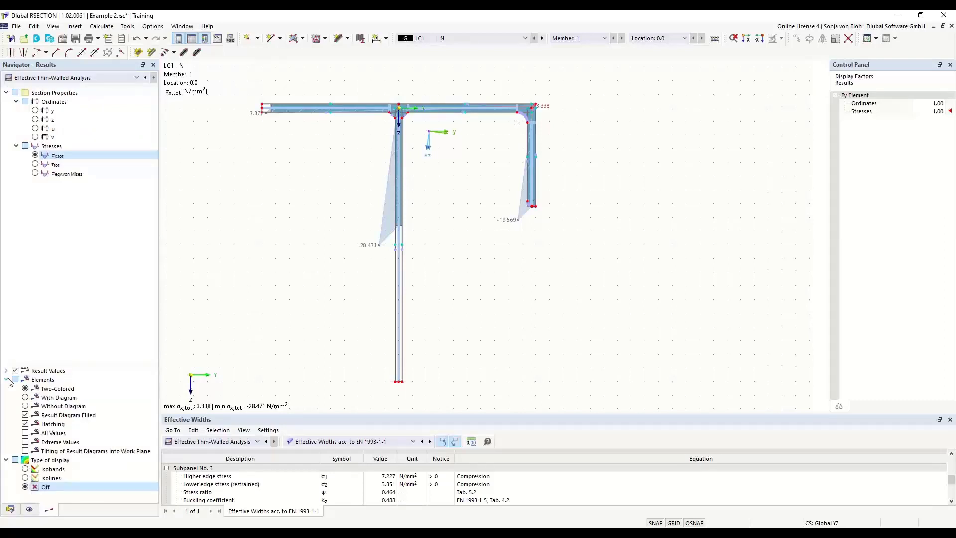
left_click(25, 433)
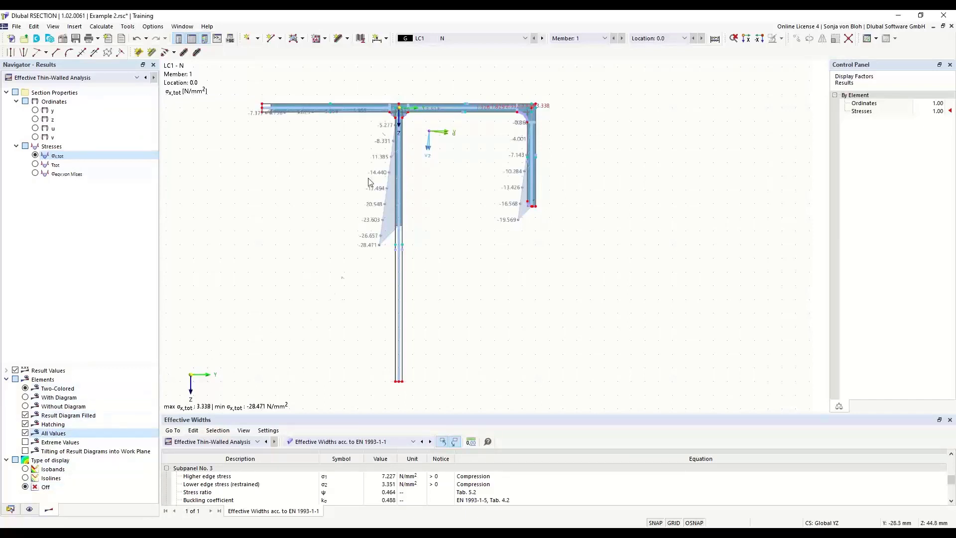
left_click(25, 451)
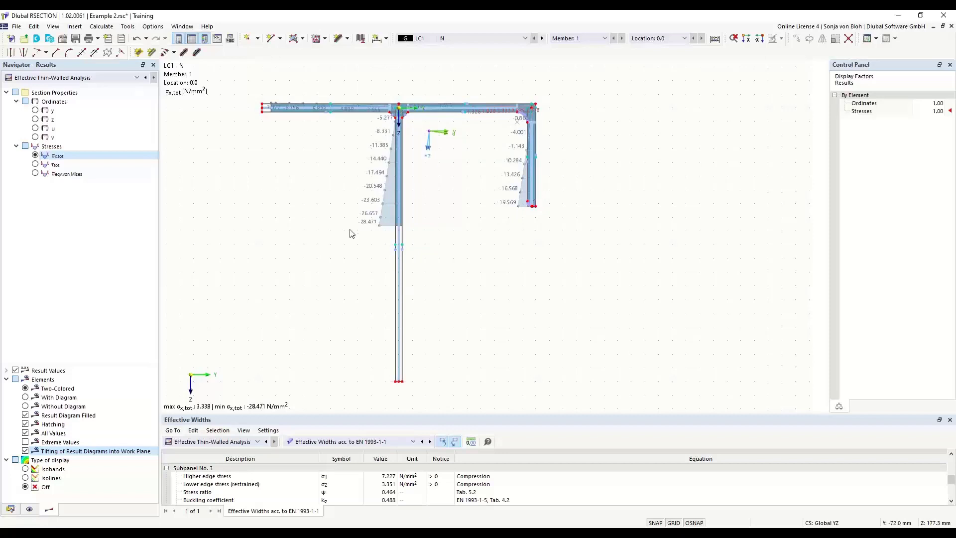
Send the σx,tot graphic to the printout report as a window-filling picture and open its entry in the report
left_click(98, 39)
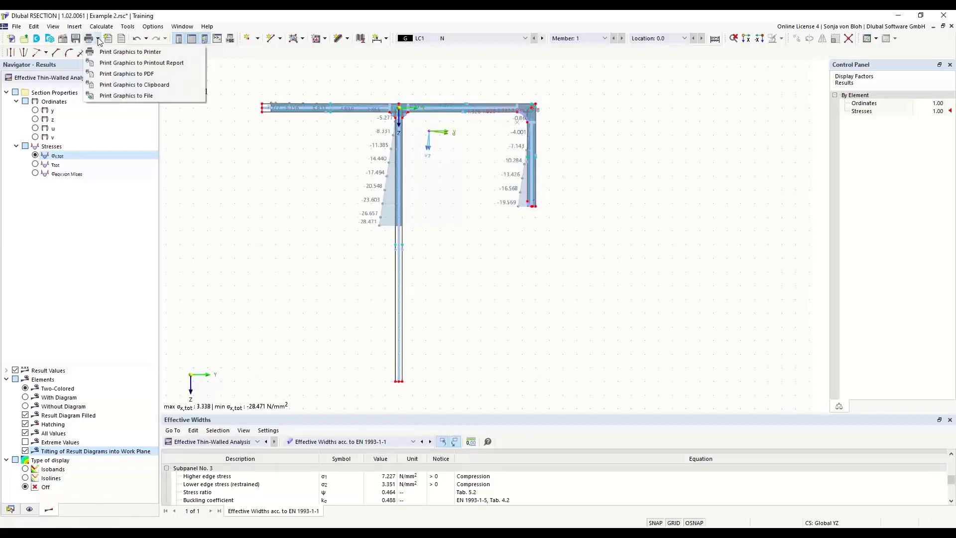
left_click(127, 64)
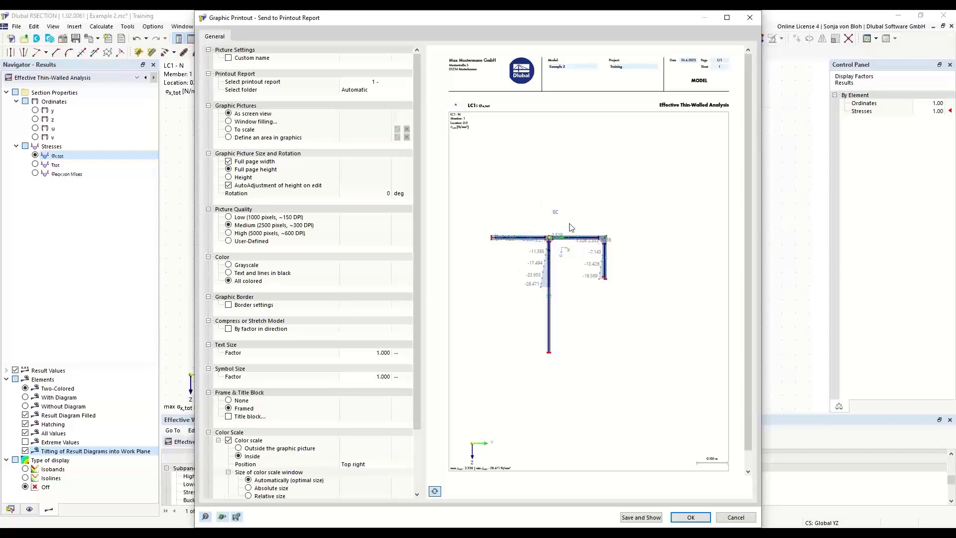
left_click(228, 124)
left_click(228, 122)
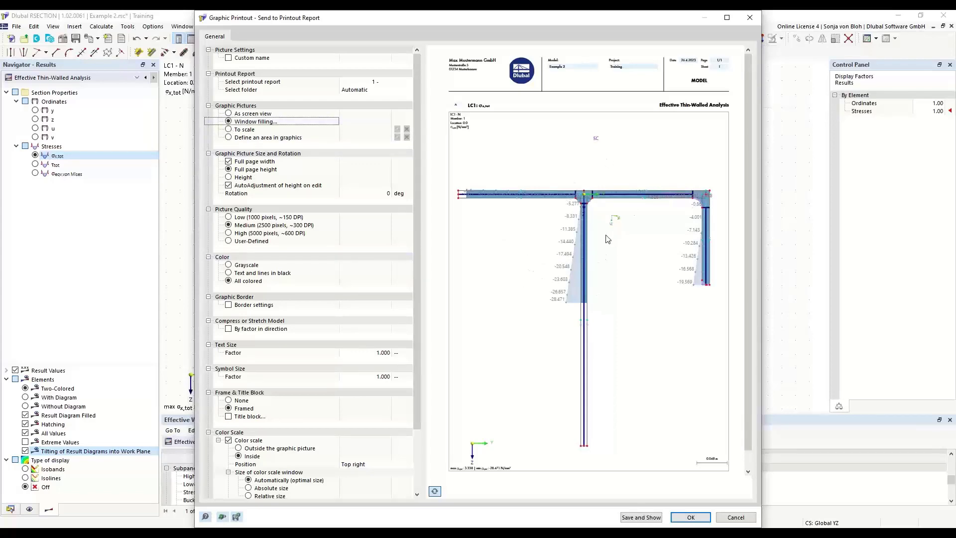
left_click(642, 518)
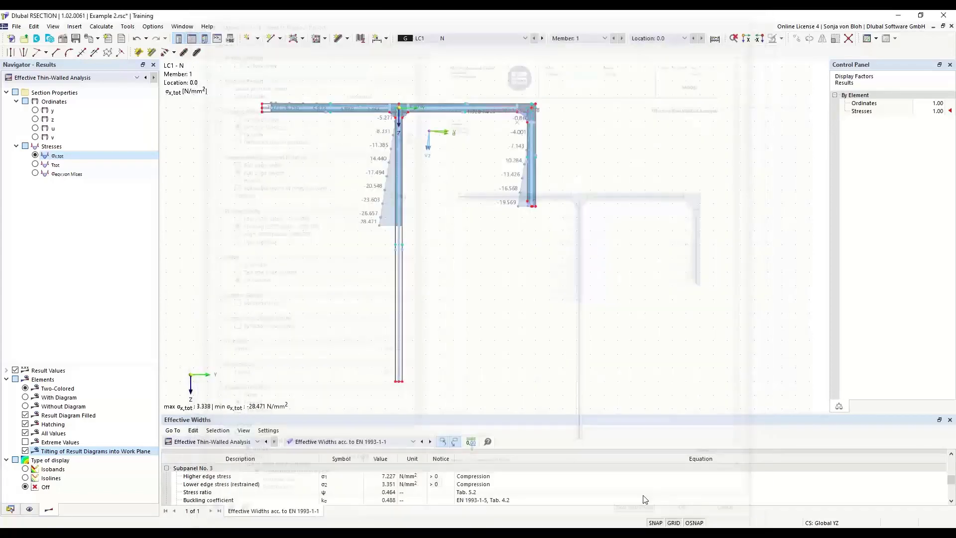
left_click(84, 367)
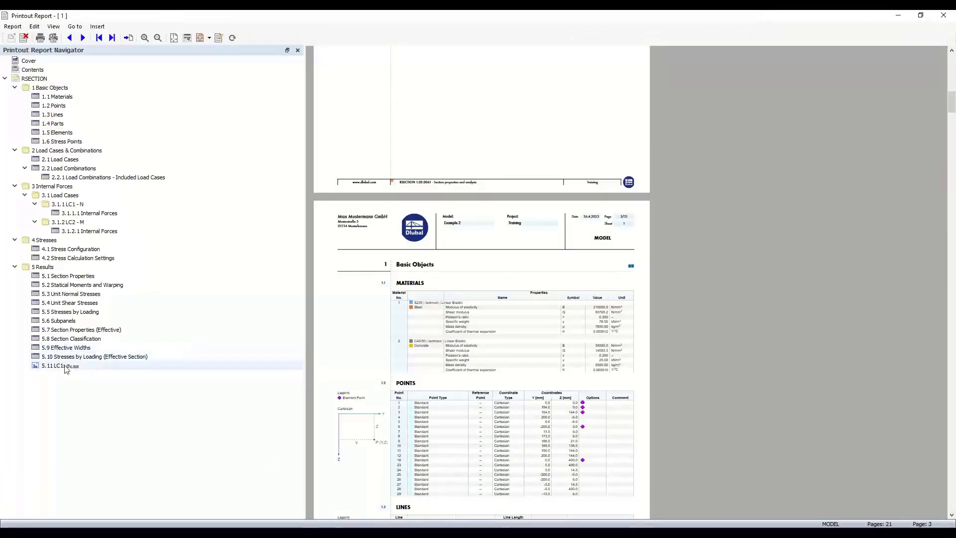
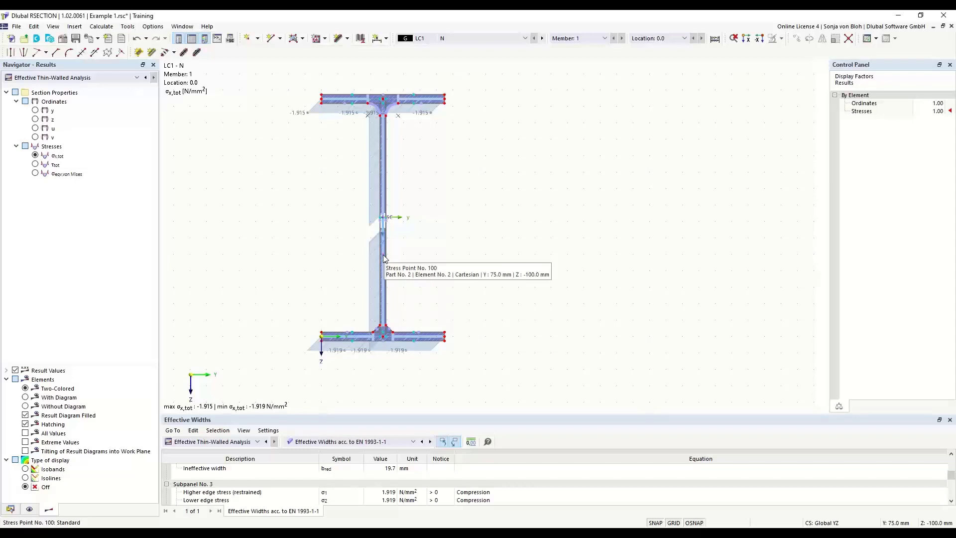
Examine the effective-section stresses by stress points for the web's stress point No. 100 in Example 1, then shrink the results table again
left_click(412, 442)
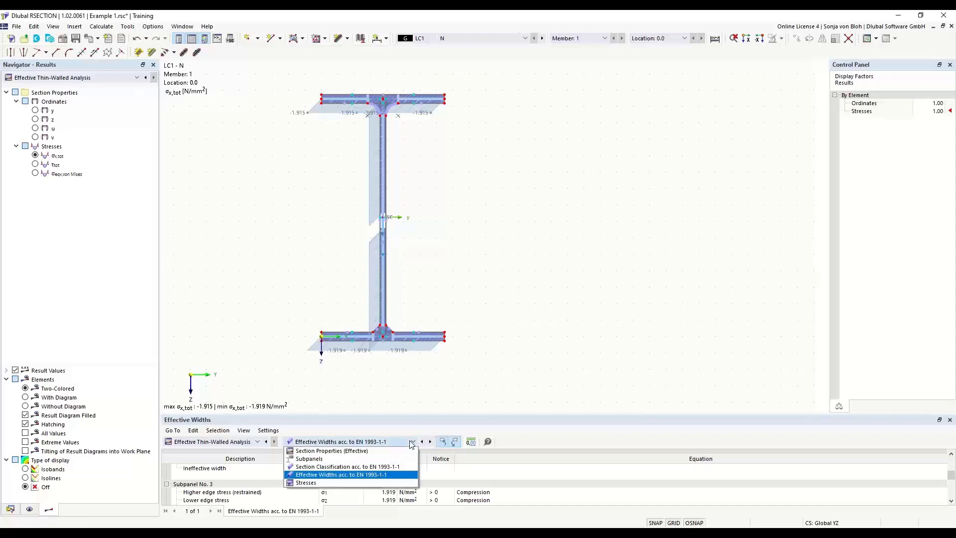
left_click(324, 483)
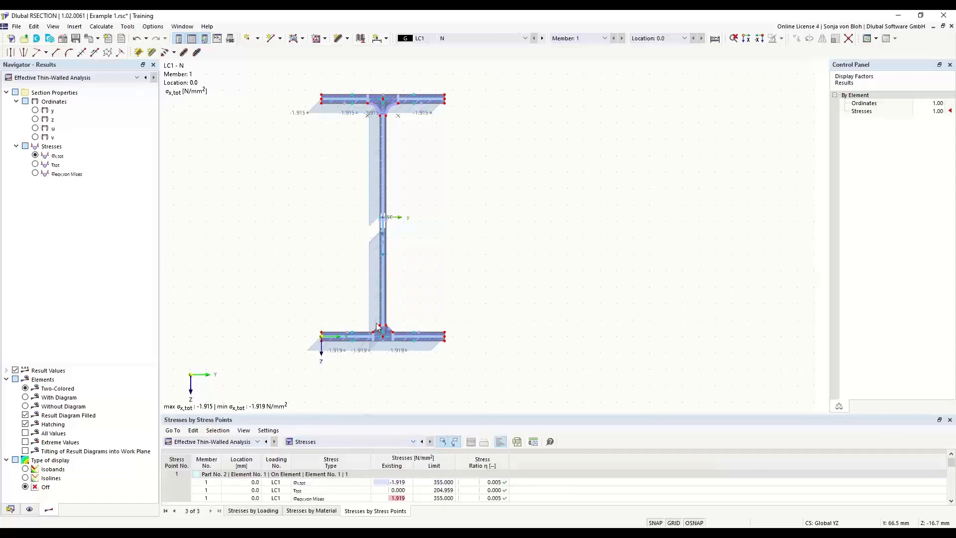
left_click(383, 255)
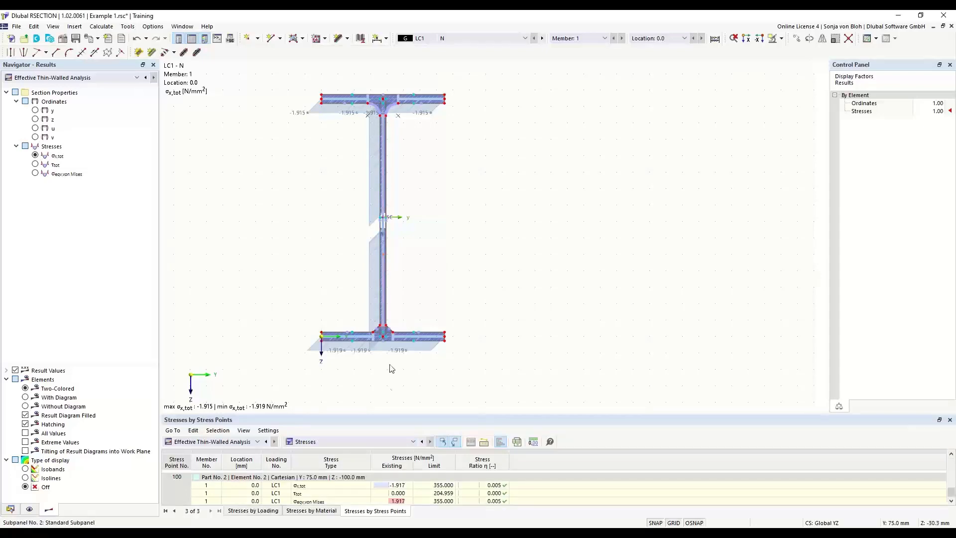
left_click_drag(381, 414, 391, 241)
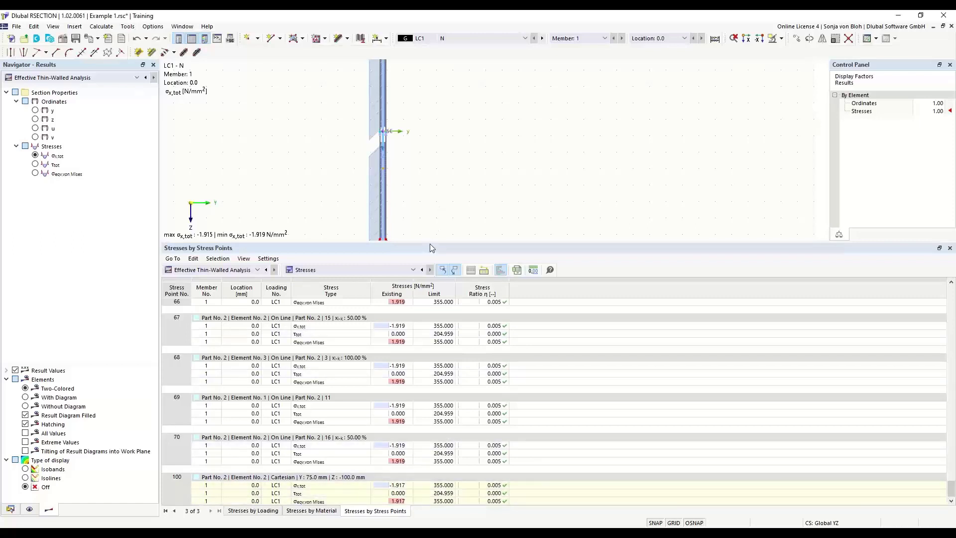
left_click_drag(429, 244, 430, 433)
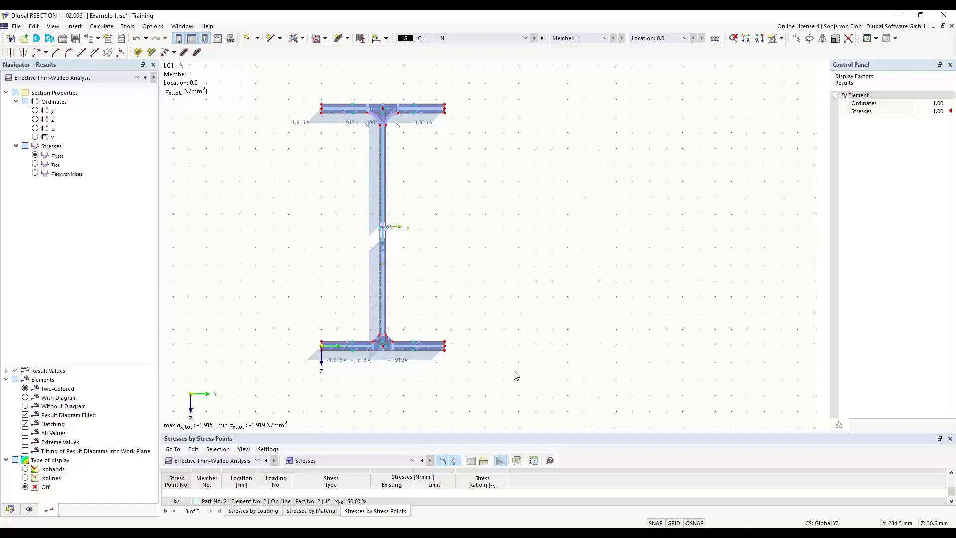
Import the DXF file Aluprofil.dxf
left_click(17, 27)
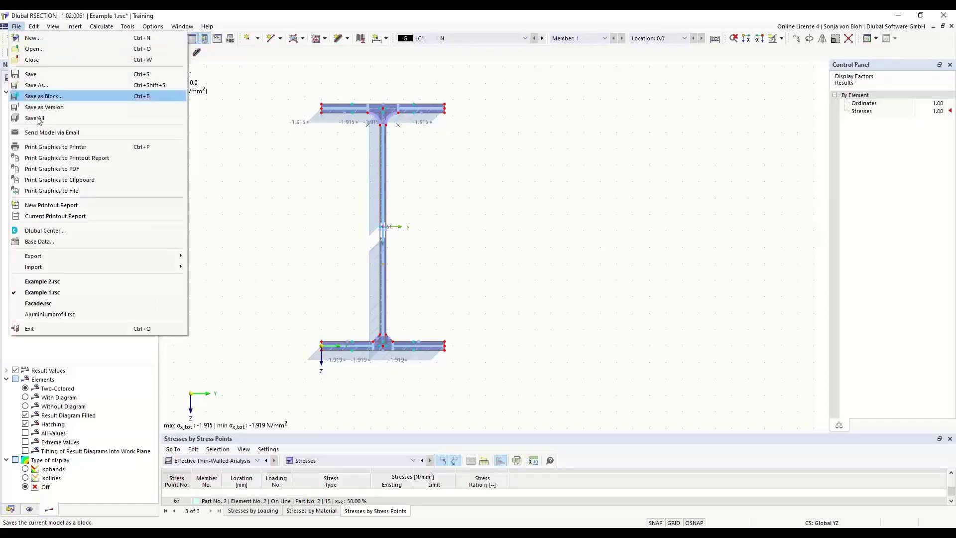
mouse_move(63, 266)
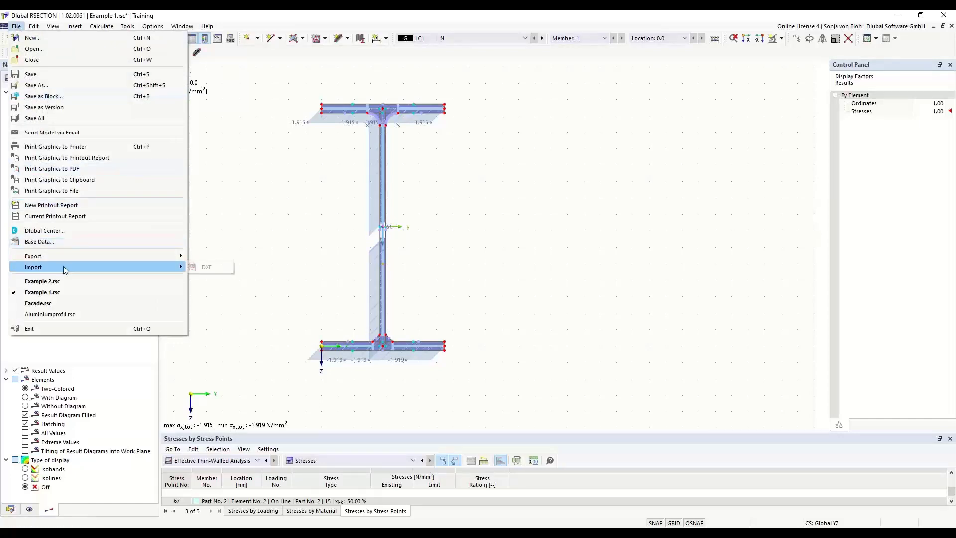
left_click(204, 267)
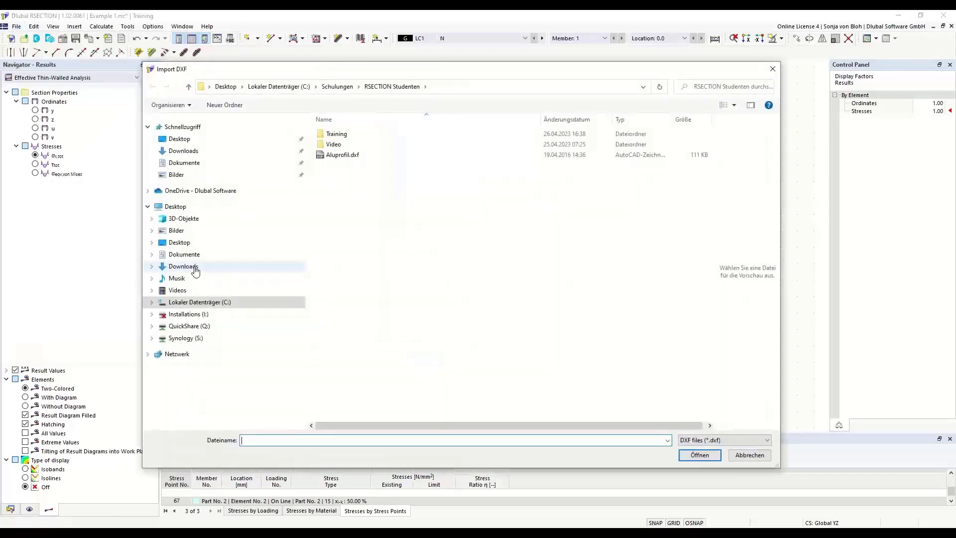
left_click(355, 158)
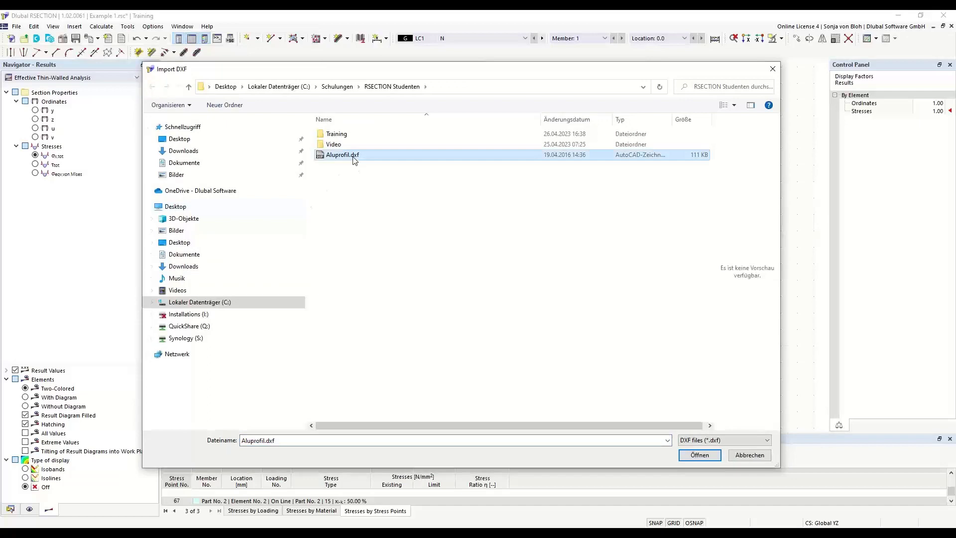
left_click(700, 454)
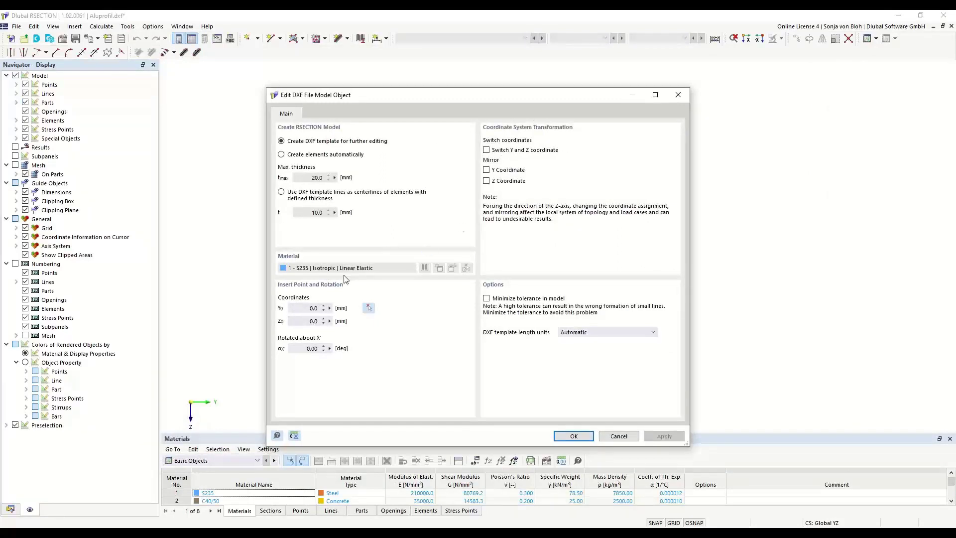
Examine the DXF import's insert point and rotation fields, and try the automatic element creation and centerline options
left_click(321, 308)
left_click(301, 320)
left_click(306, 349)
left_click(282, 155)
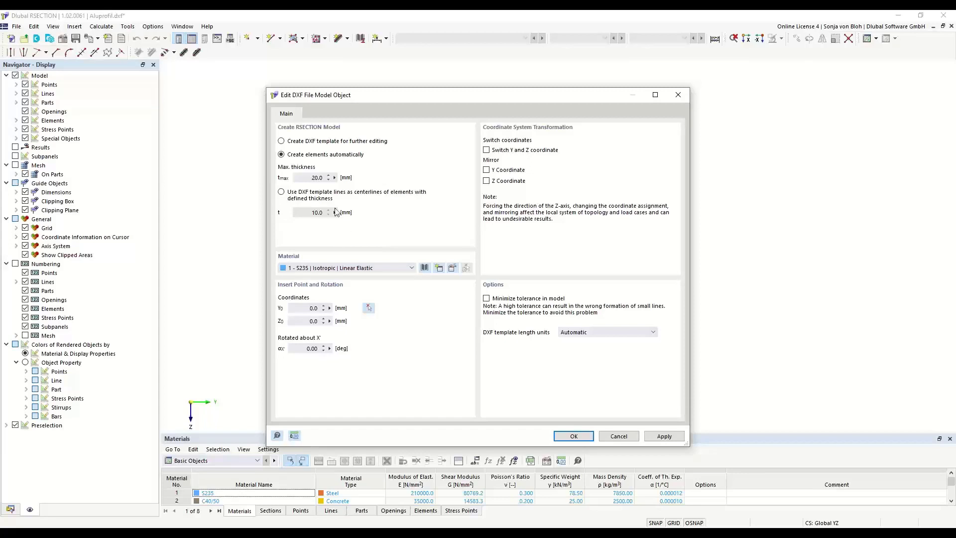
double_click(326, 179)
left_click(281, 192)
double_click(317, 212)
Import the profile as a DXF template for further editing and close the import log
left_click(282, 142)
left_click(571, 436)
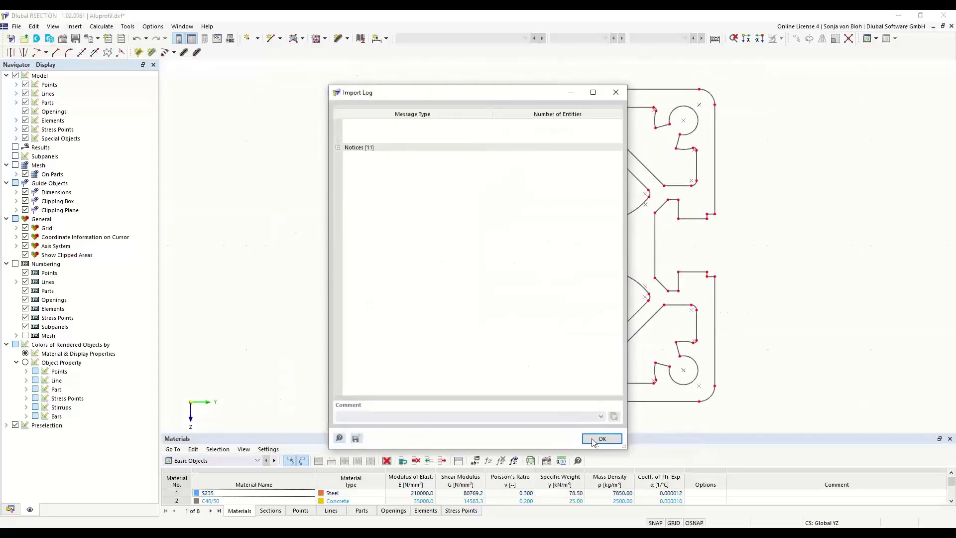
left_click(595, 438)
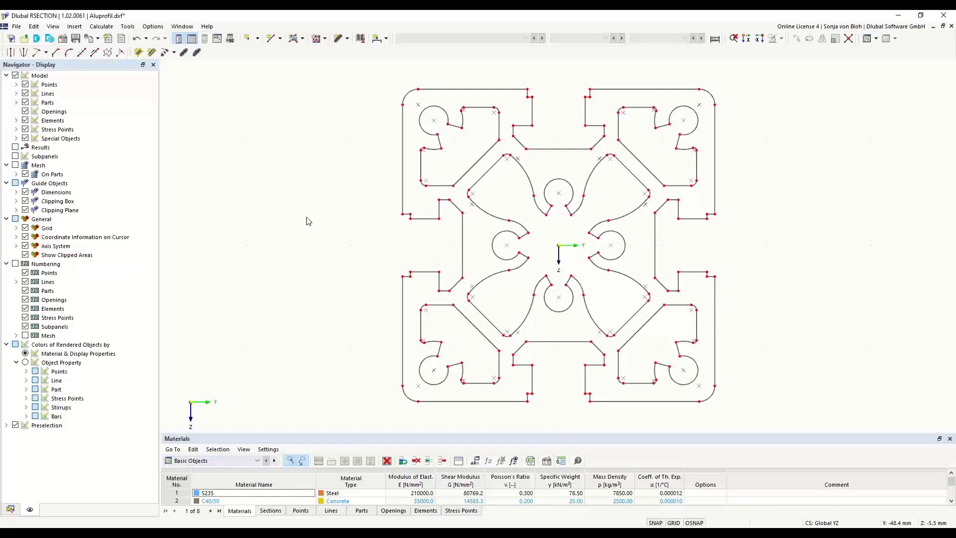
Open the material library for material No. 1 (S235) of the Aluprofil model and filter it by Aluminum
left_click(10, 509)
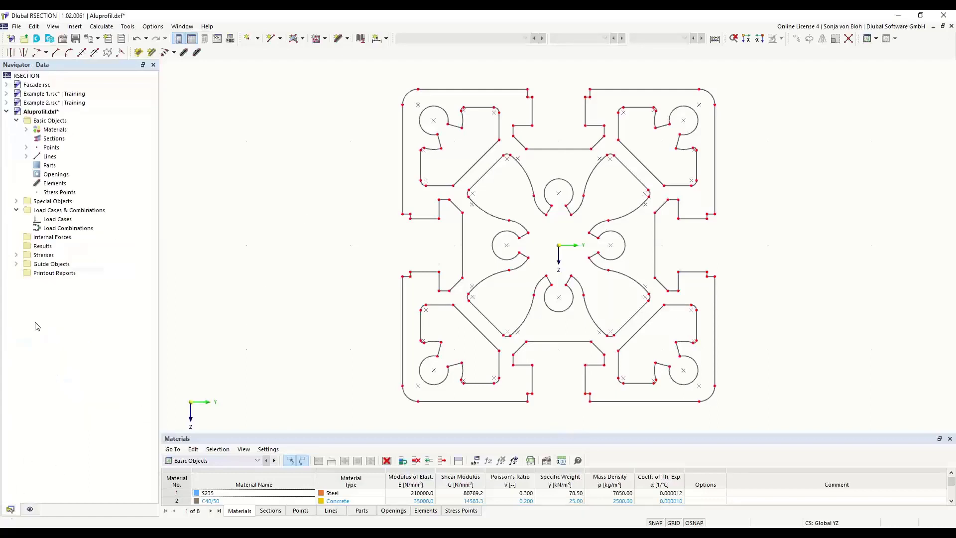
left_click(25, 129)
double_click(74, 139)
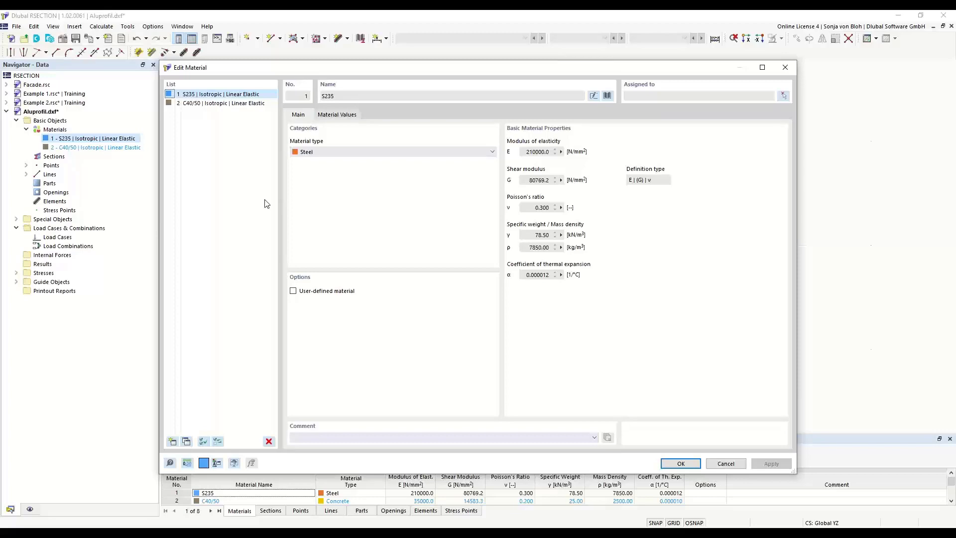
left_click(608, 95)
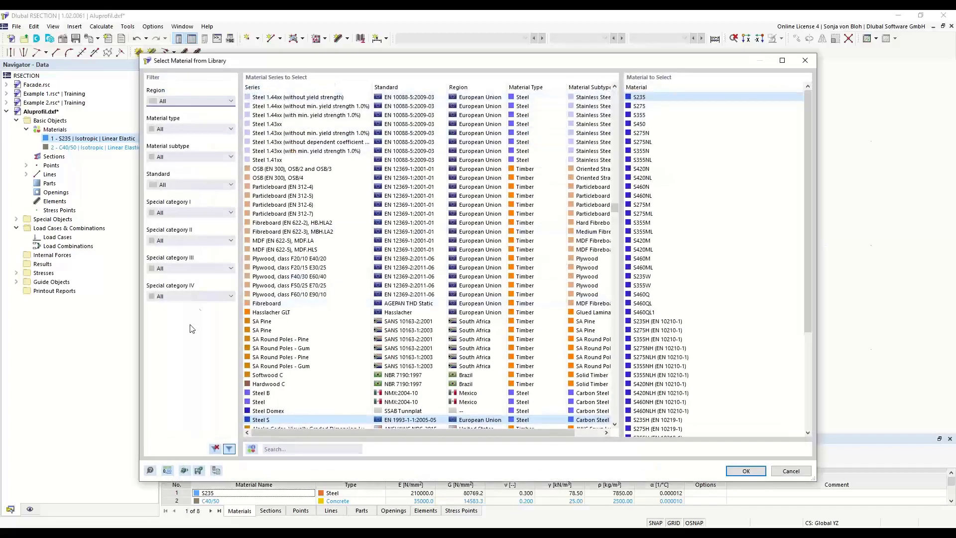
left_click(231, 128)
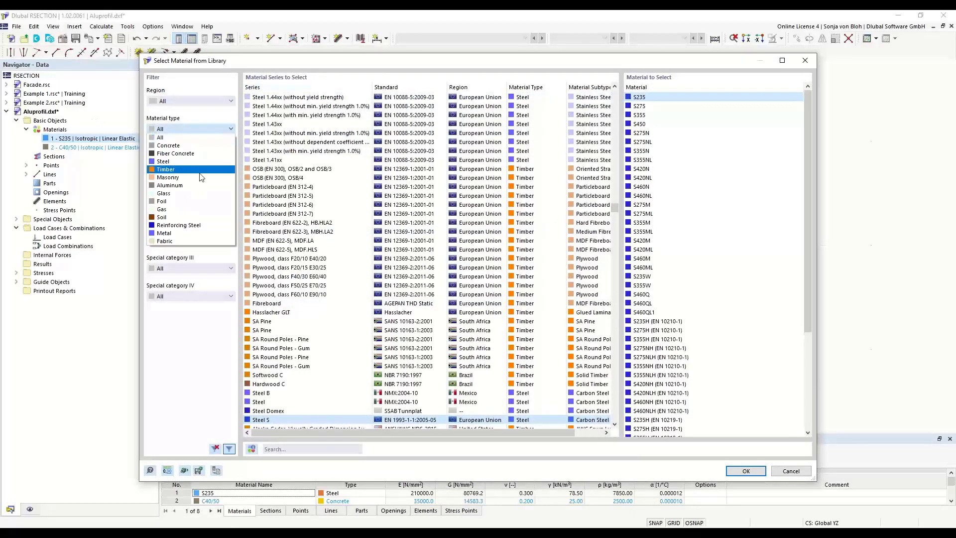
left_click(169, 185)
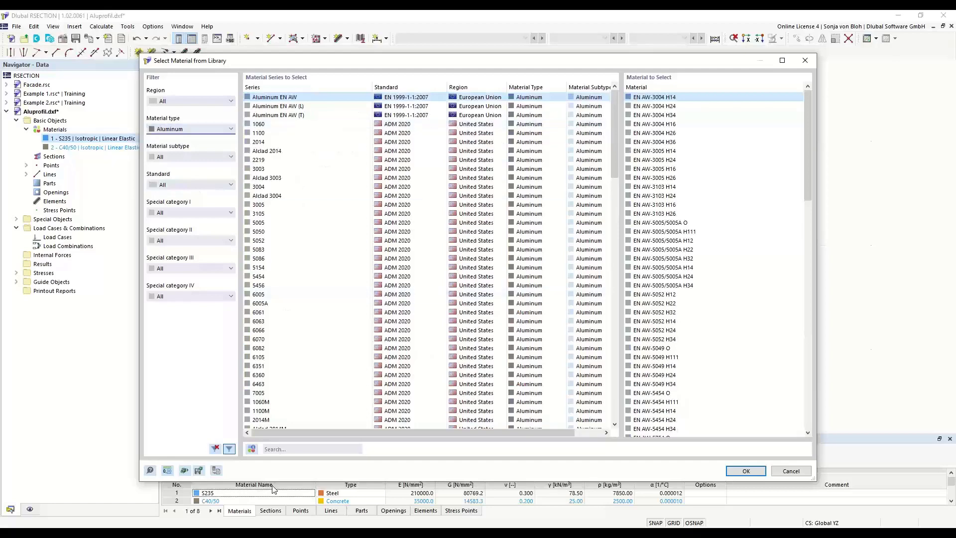
Search the library for EN 6060 and replace material No. 1 with EN AW-6060 (EP) T66
left_click(280, 448)
type("EN ")
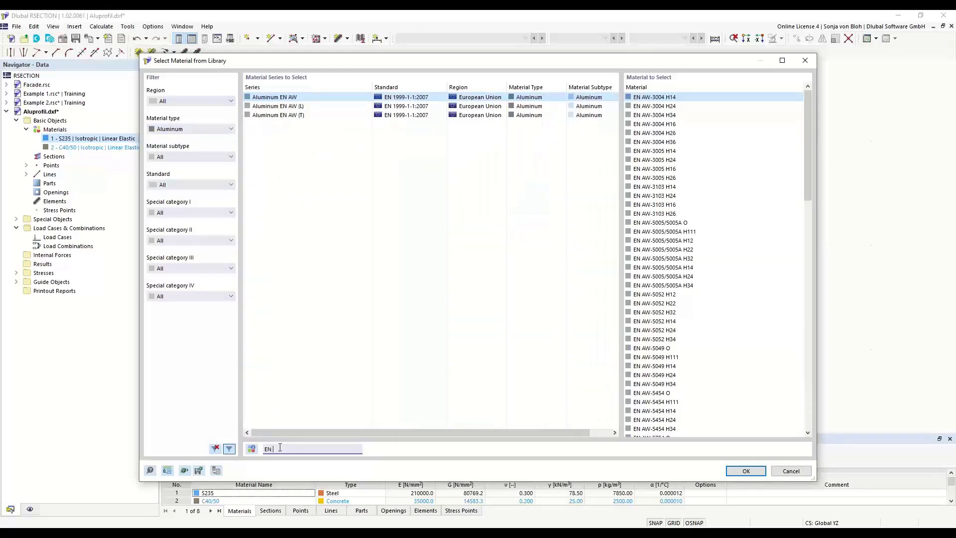
type("60")
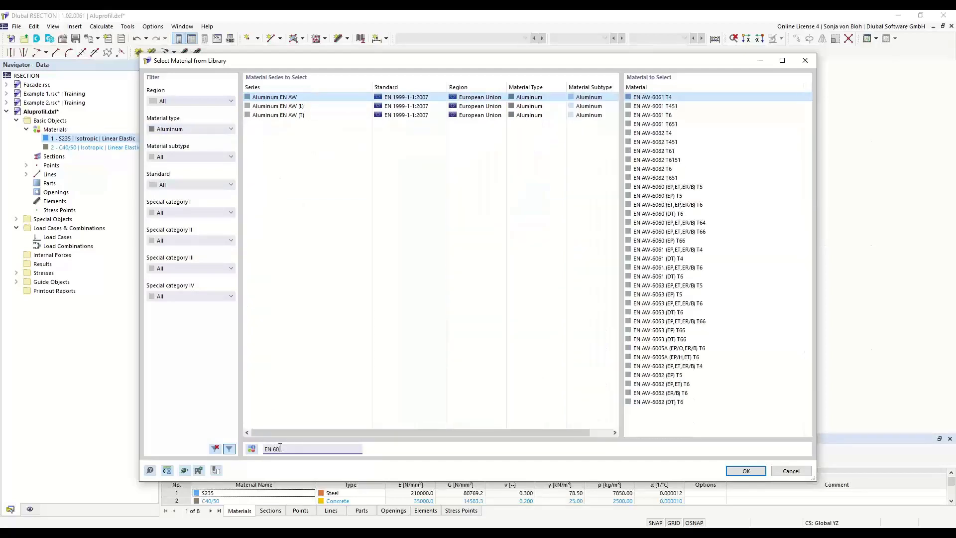
type("60")
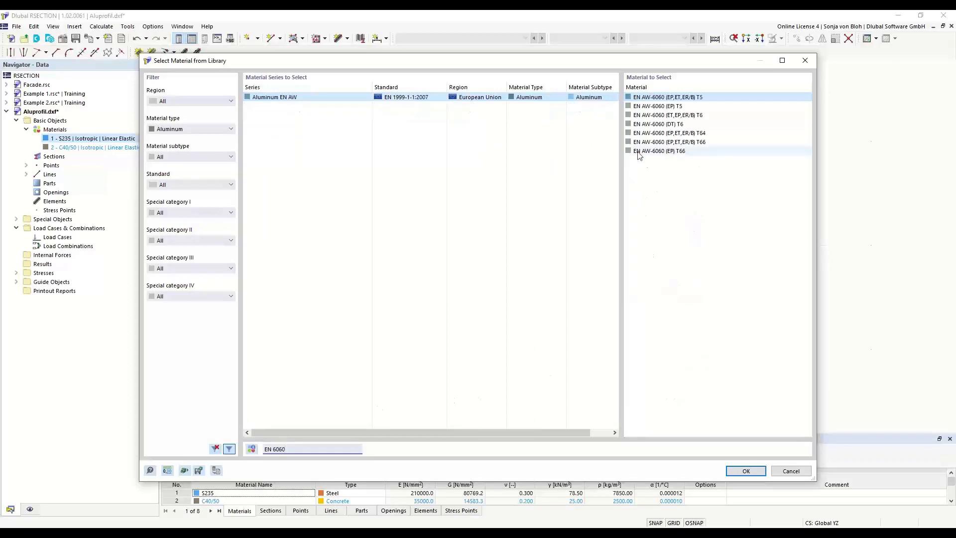
left_click(652, 150)
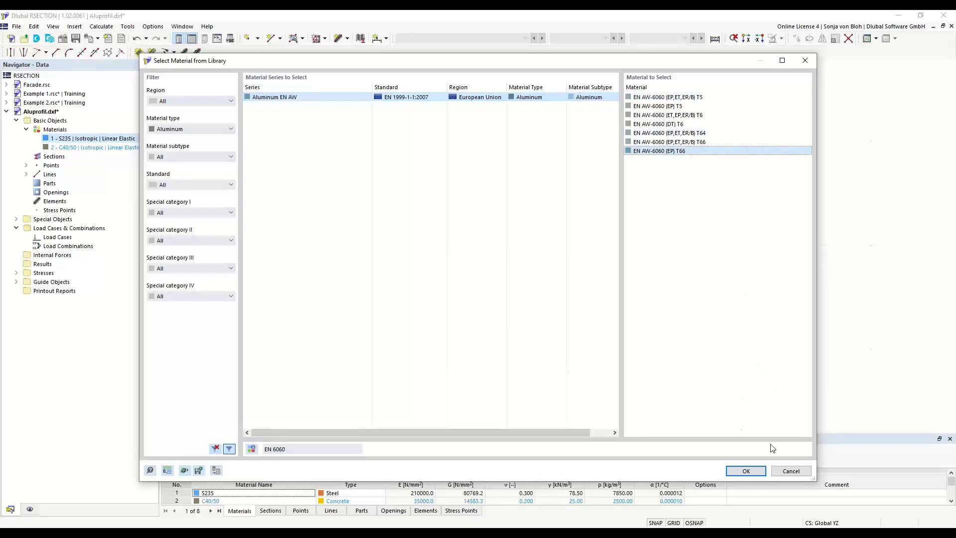
left_click(747, 471)
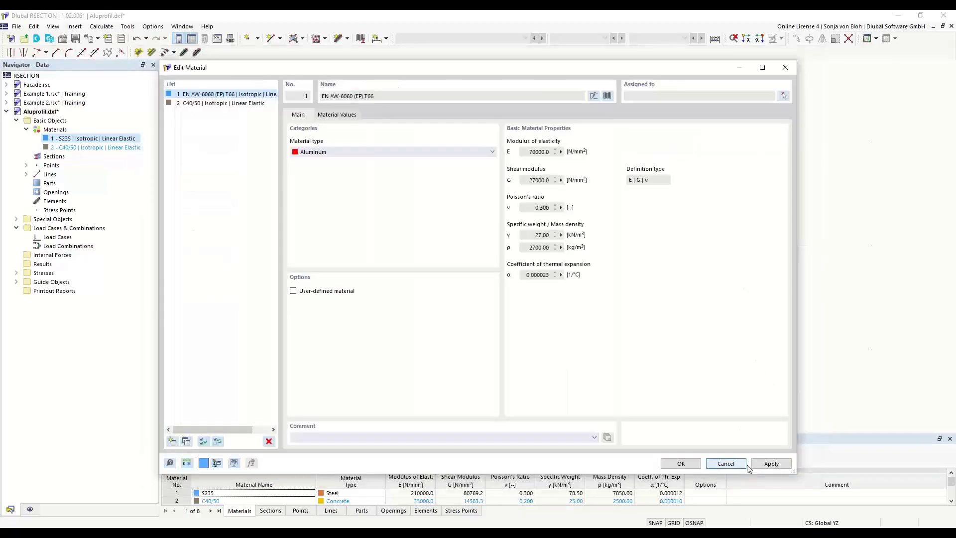
left_click(681, 463)
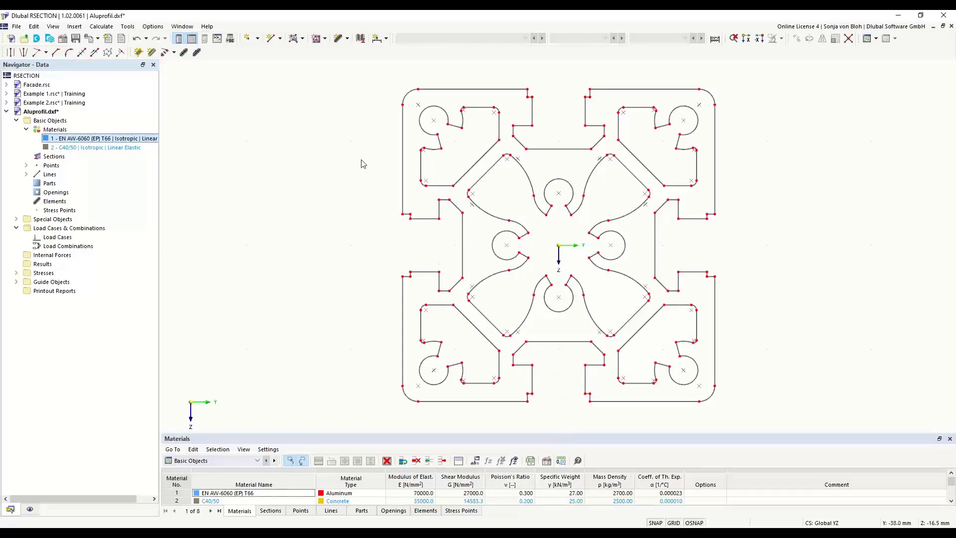
Check the analysis method in the Aluprofil model's base data
right_click(57, 124)
left_click(83, 128)
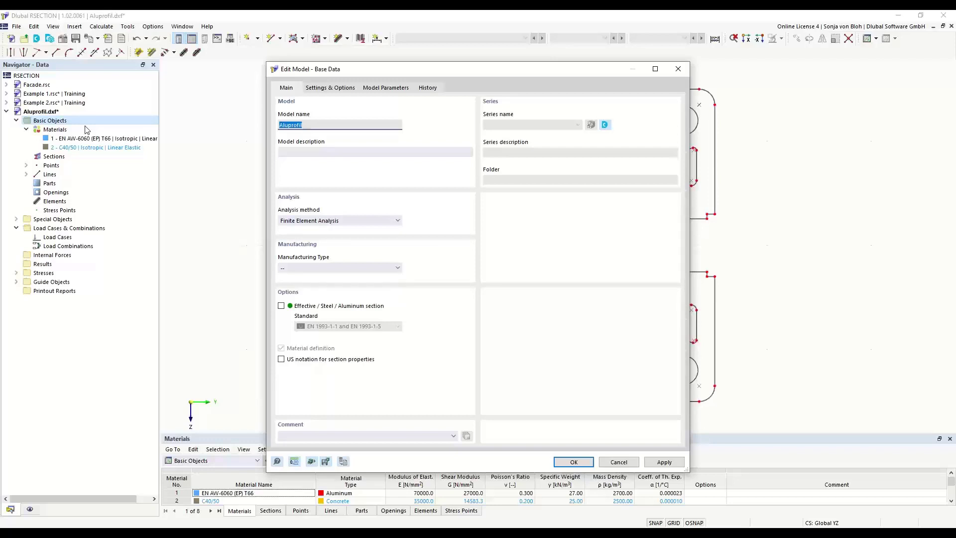
left_click(395, 222)
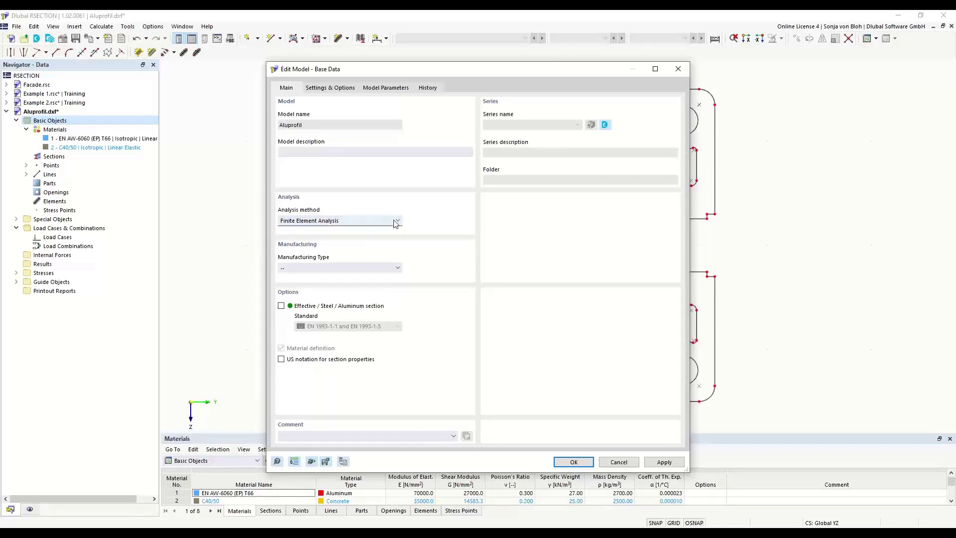
left_click(396, 222)
left_click(573, 462)
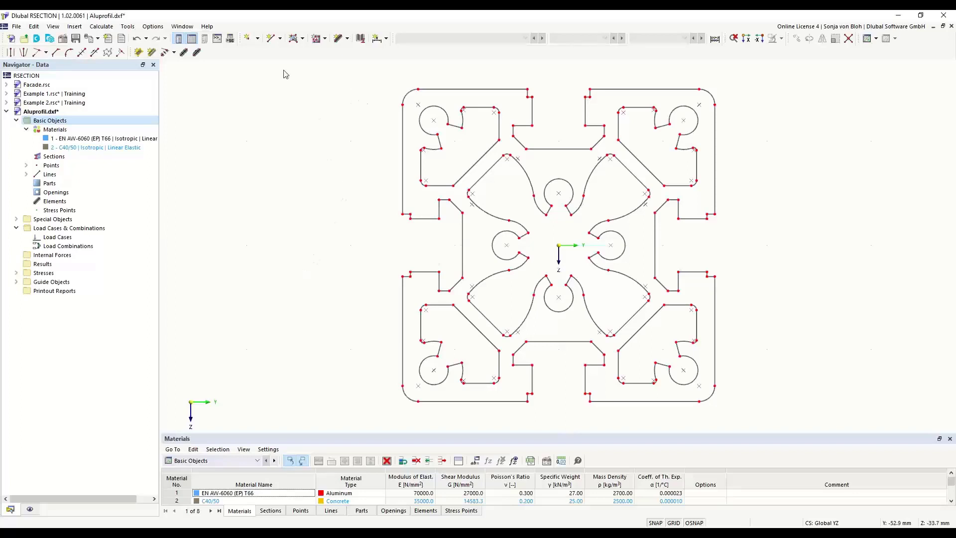
Create a part of EN AW-6060 (EP) T66 by selecting the profile's outer contour as its boundary
left_click(302, 38)
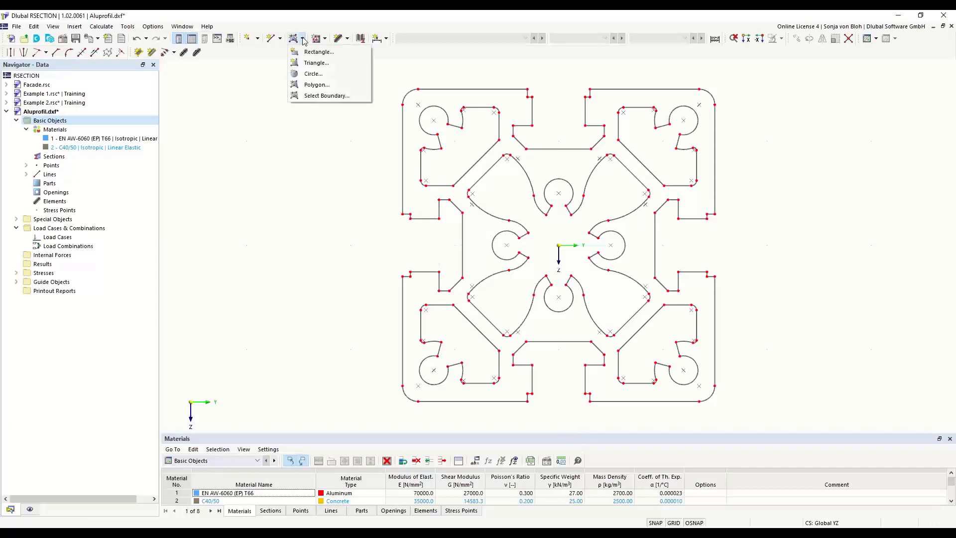
left_click(316, 96)
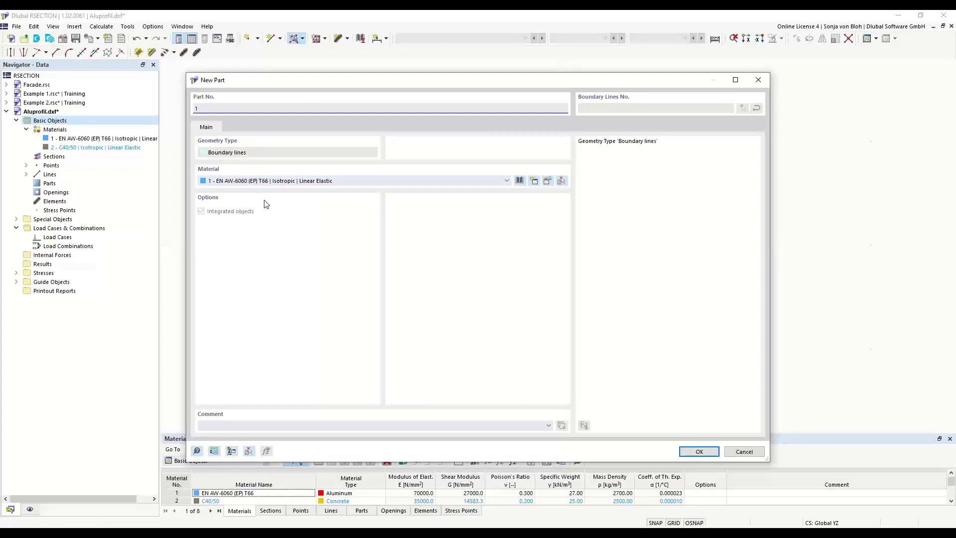
left_click(686, 450)
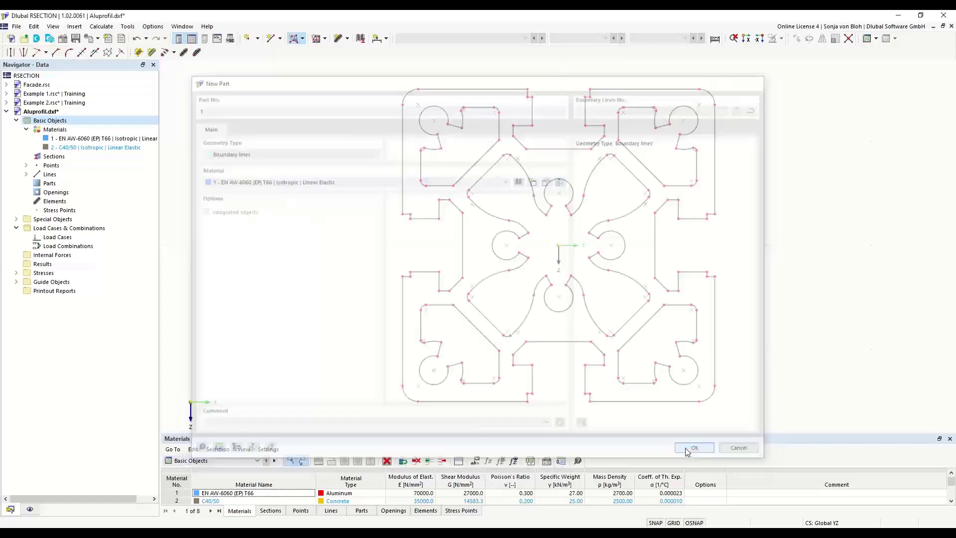
left_click(469, 90)
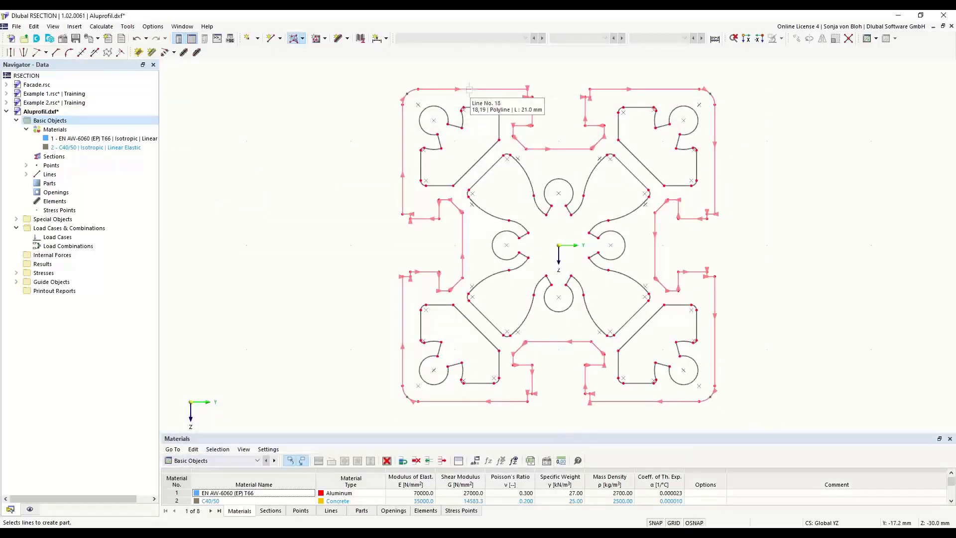
left_click(469, 90)
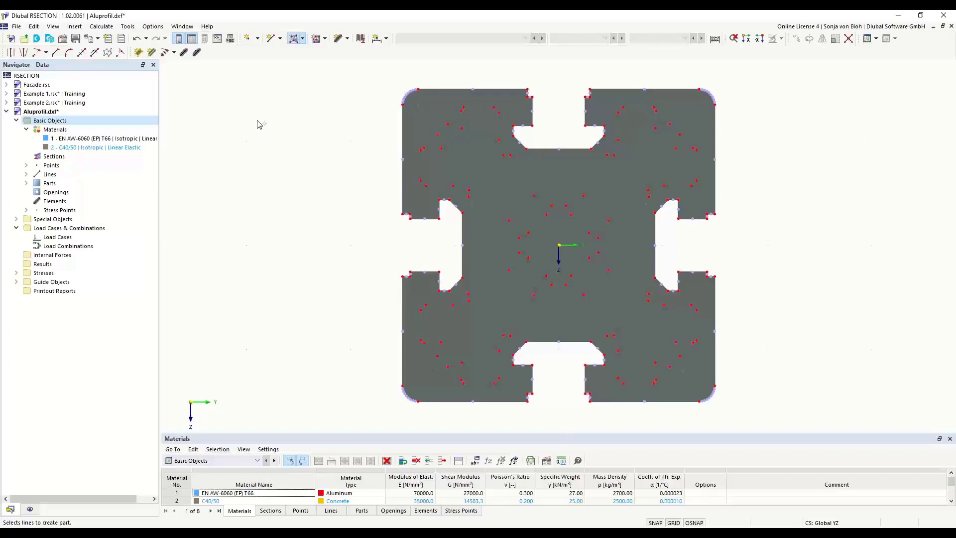
Create openings by boundary selection for the profile's central cutout and its upper-left corner cutout
left_click(325, 39)
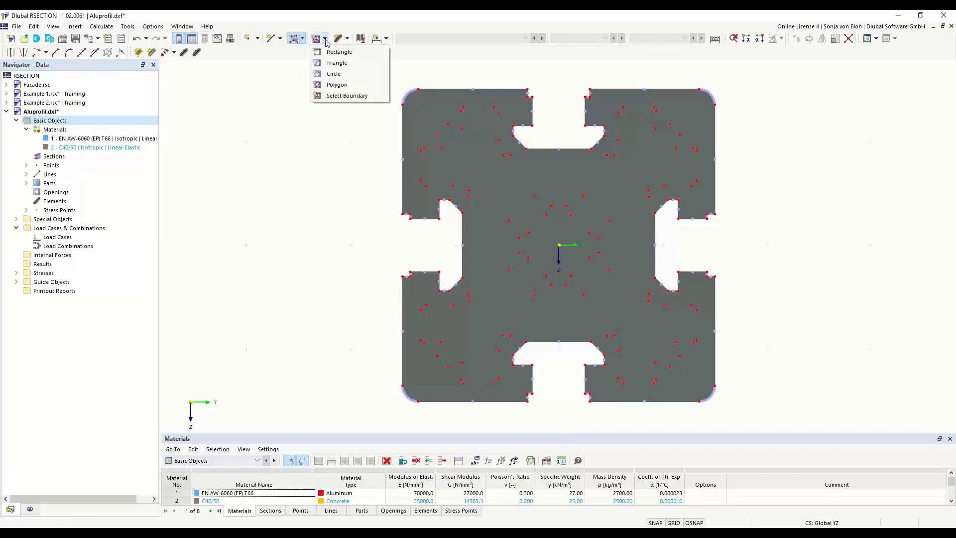
left_click(340, 97)
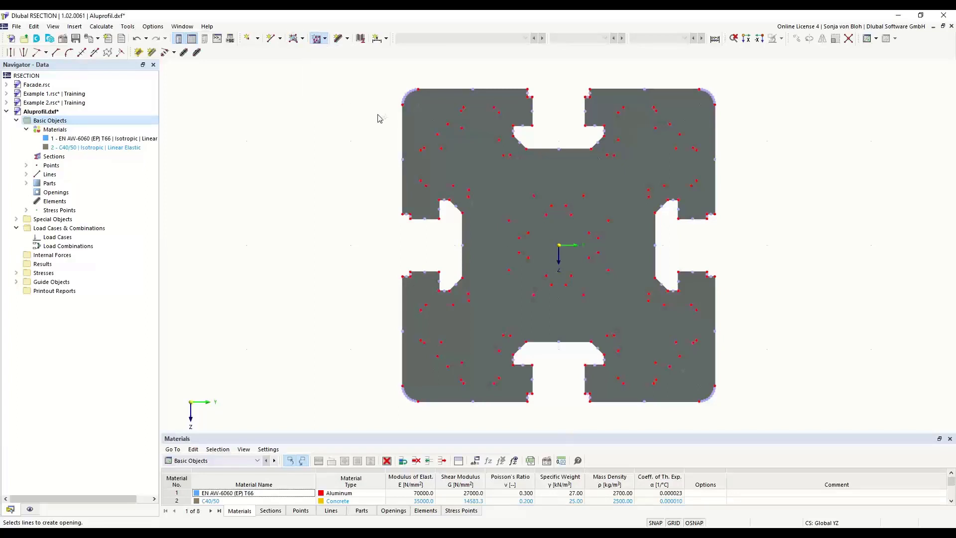
left_click(440, 113)
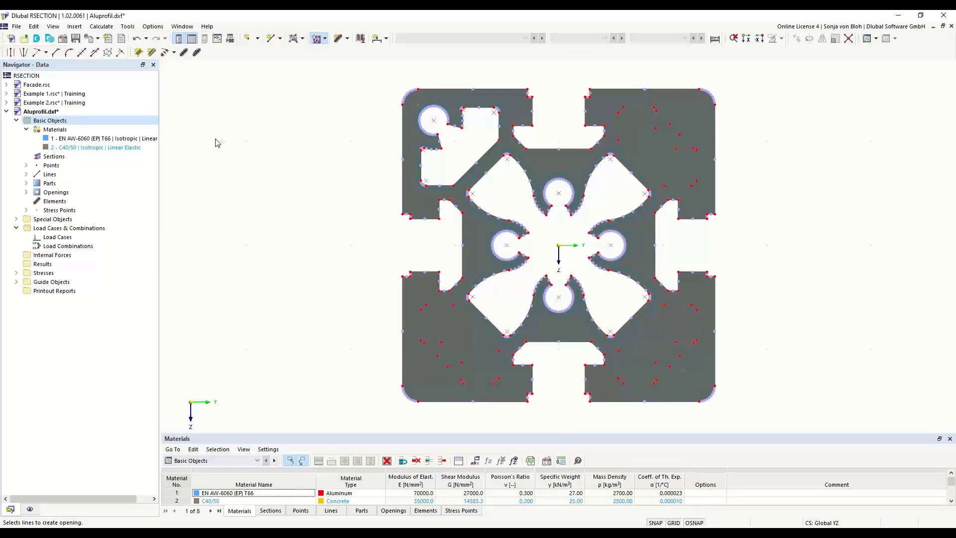
key("Escape")
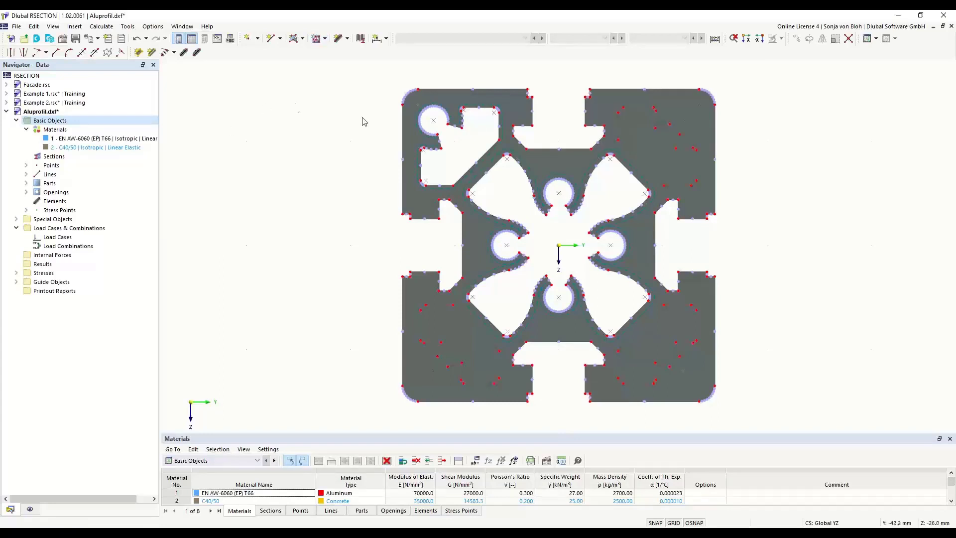
Set up a rotated copy of the upper-left opening with 3 steps about the profile's center point
left_click(420, 164)
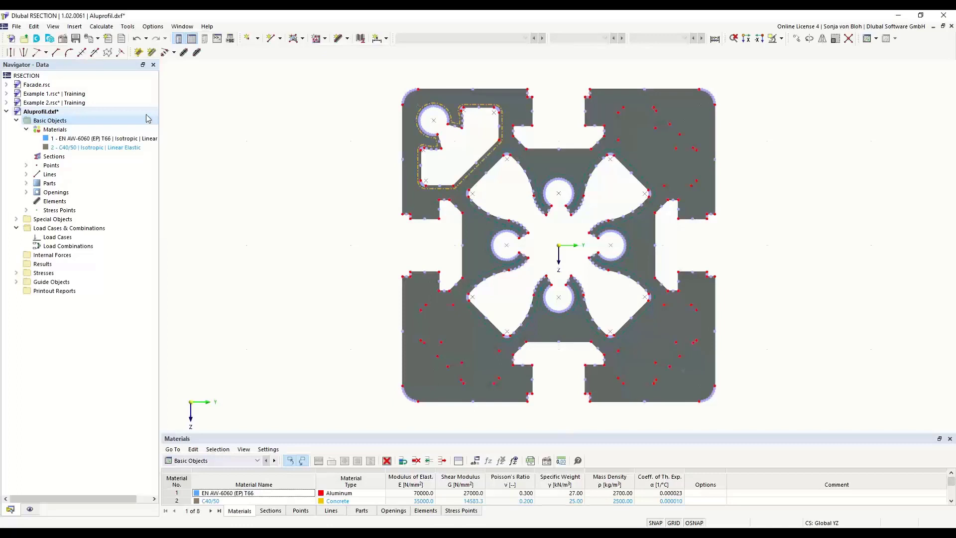
left_click(809, 39)
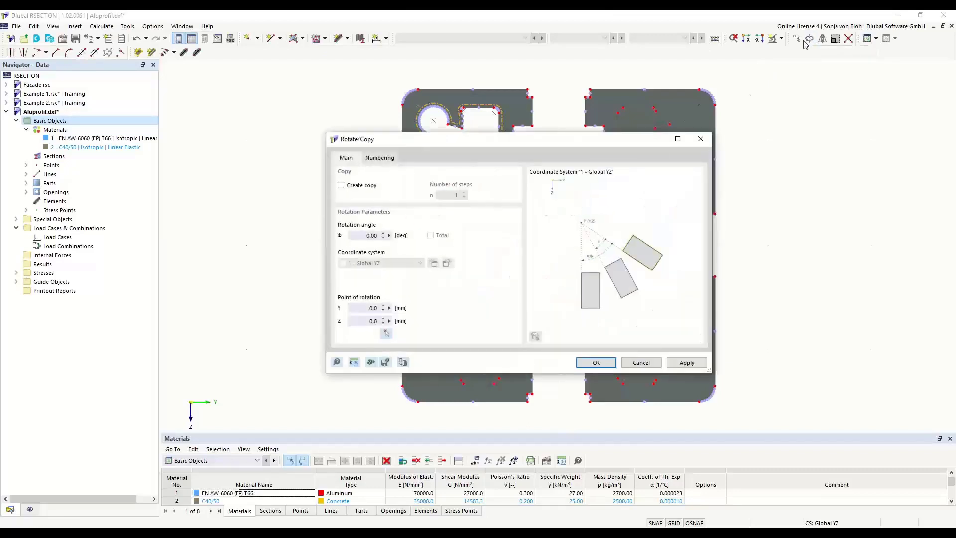
mouse_move(441, 146)
left_mouse_down()
mouse_move(641, 129)
mouse_move(646, 118)
left_mouse_up()
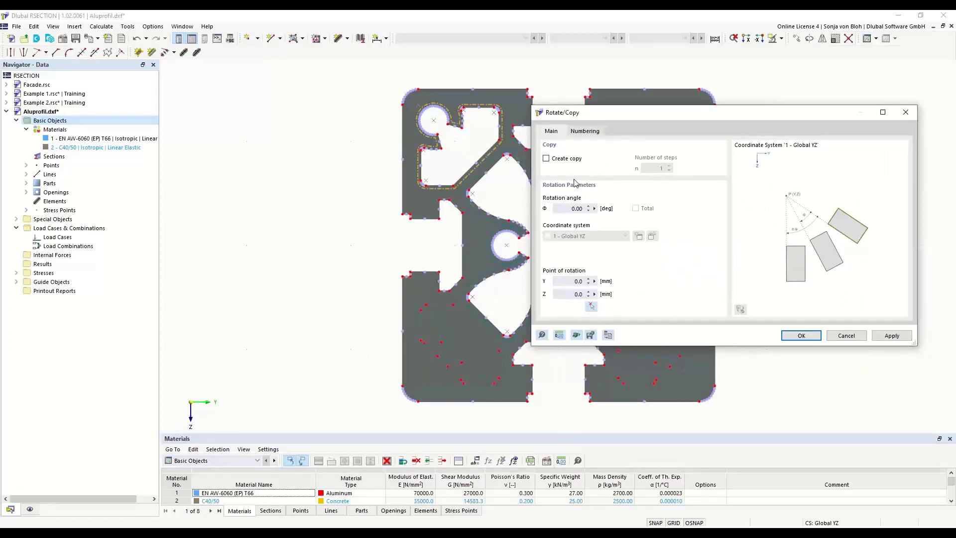
left_click(546, 158)
key("Tab")
type("3")
left_click(591, 306)
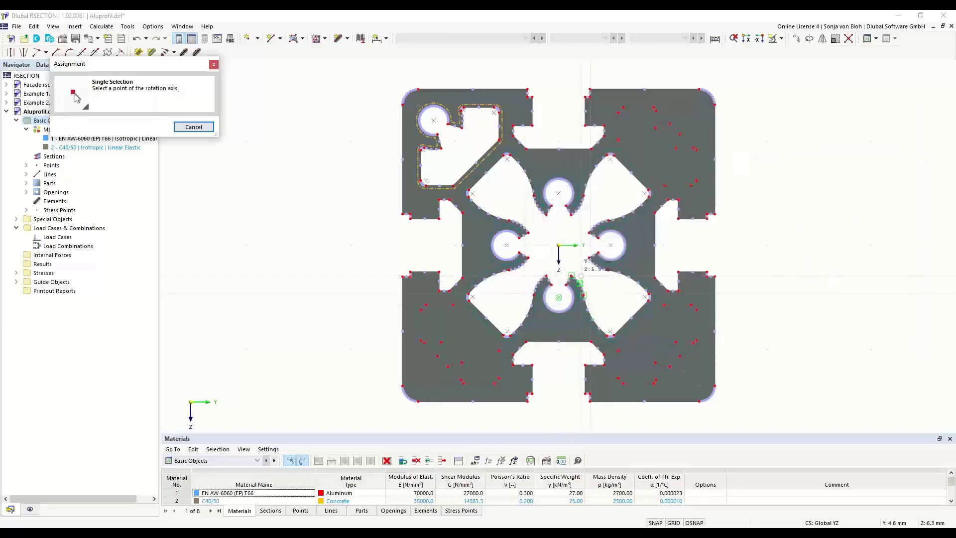
left_click(562, 248)
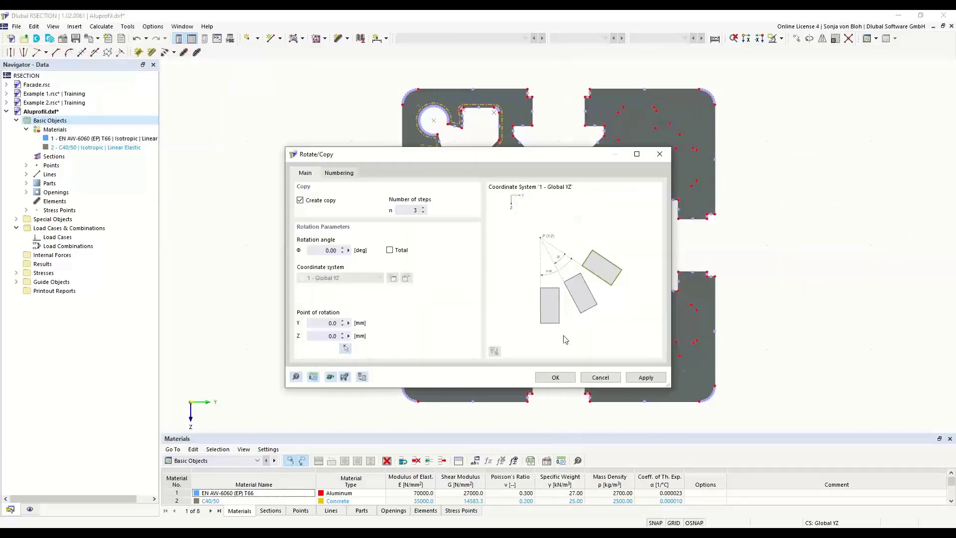
Set the rotation angle to 90° and create the copies of the corner opening
left_click(555, 376)
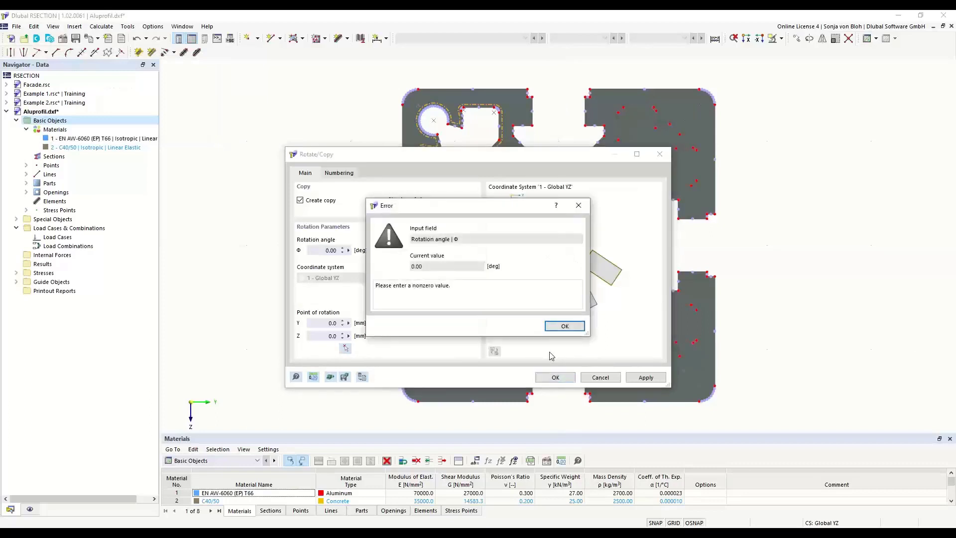
left_click(566, 327)
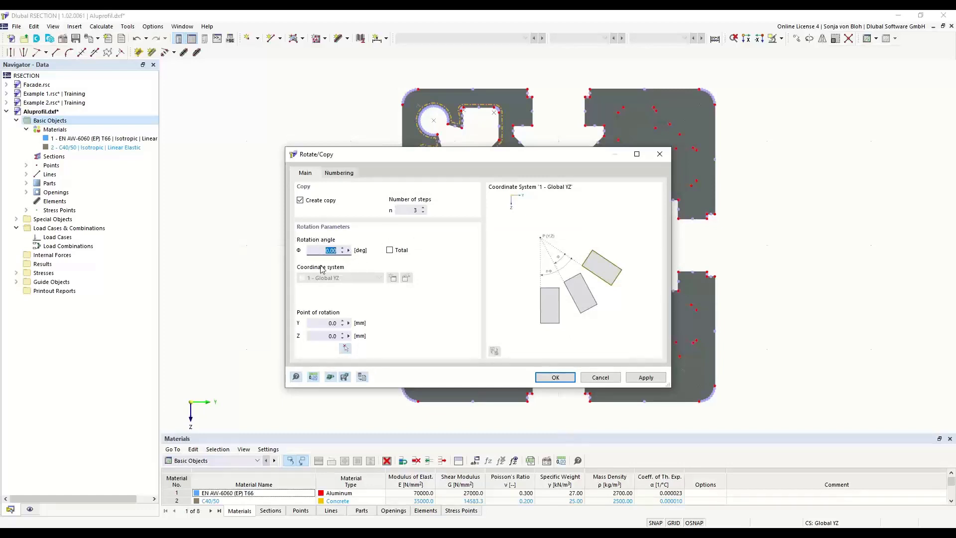
type("90")
left_click(549, 379)
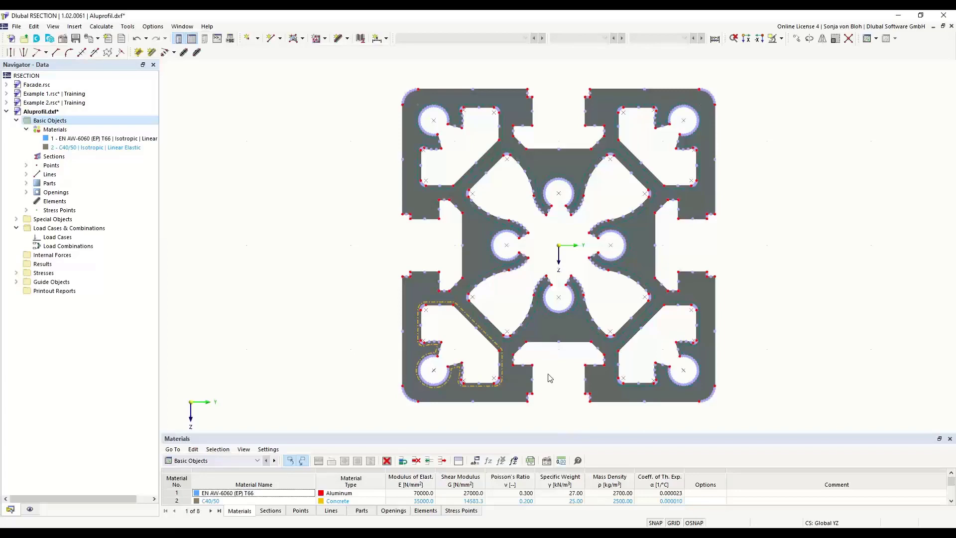
Create load case LC1 named "N + MT" with the Permanent action category
right_click(72, 238)
left_click(102, 255)
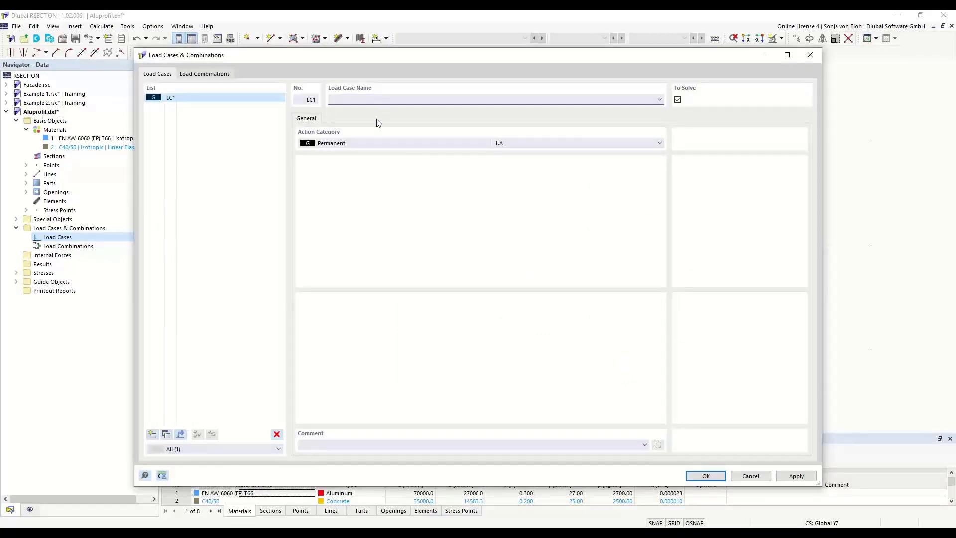
type("N + MT")
left_click(699, 477)
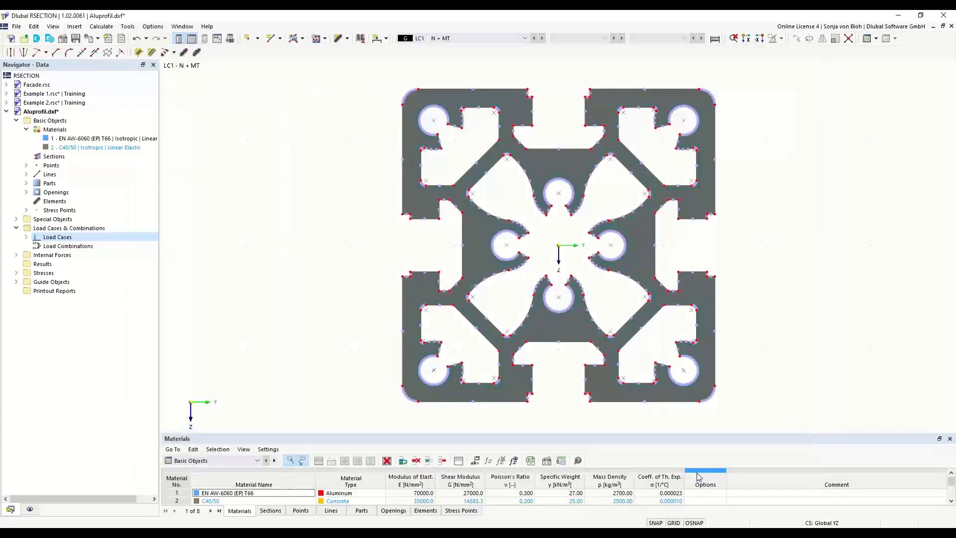
Define internal forces for load case LC1 with an axial force N of -10 kN and a primary torsional moment of 0.3 kNm
left_click(15, 255)
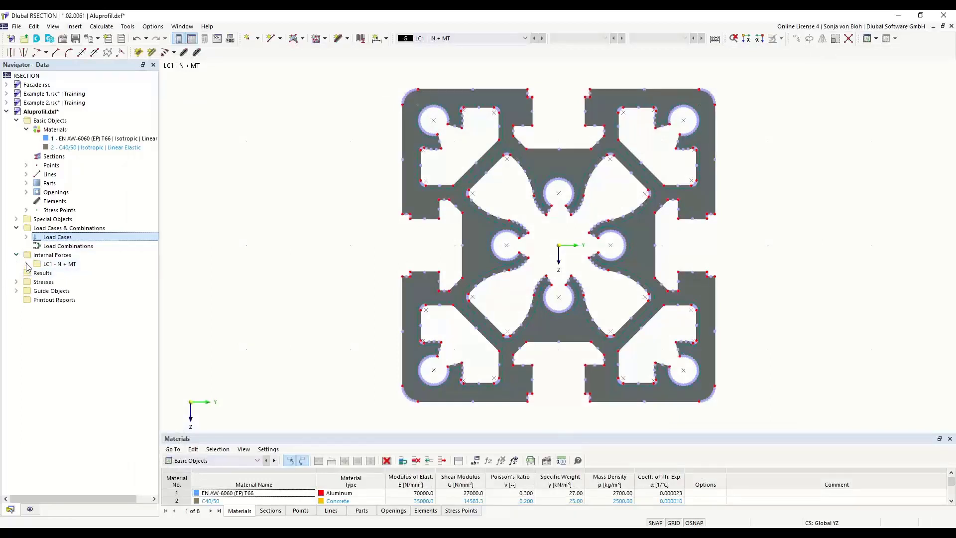
left_click(25, 264)
double_click(75, 276)
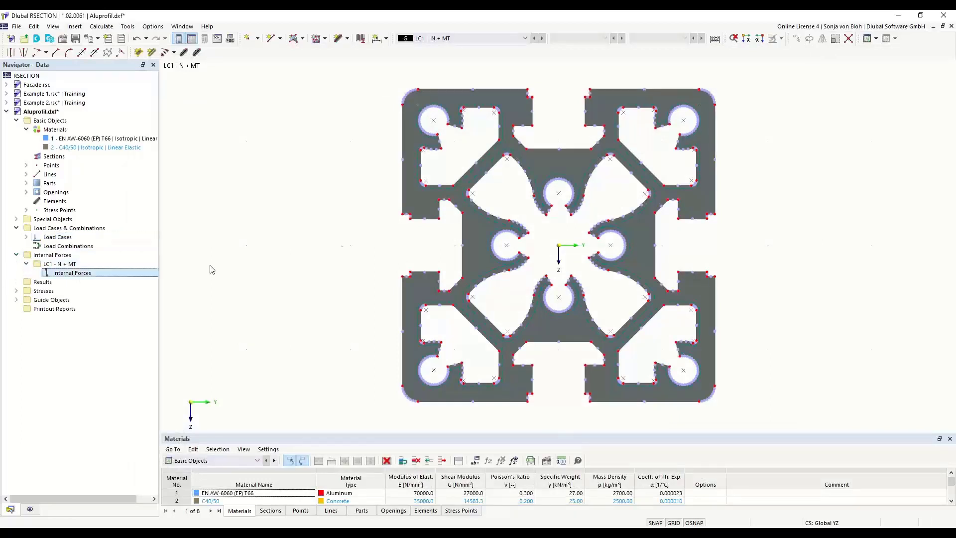
left_click(429, 178)
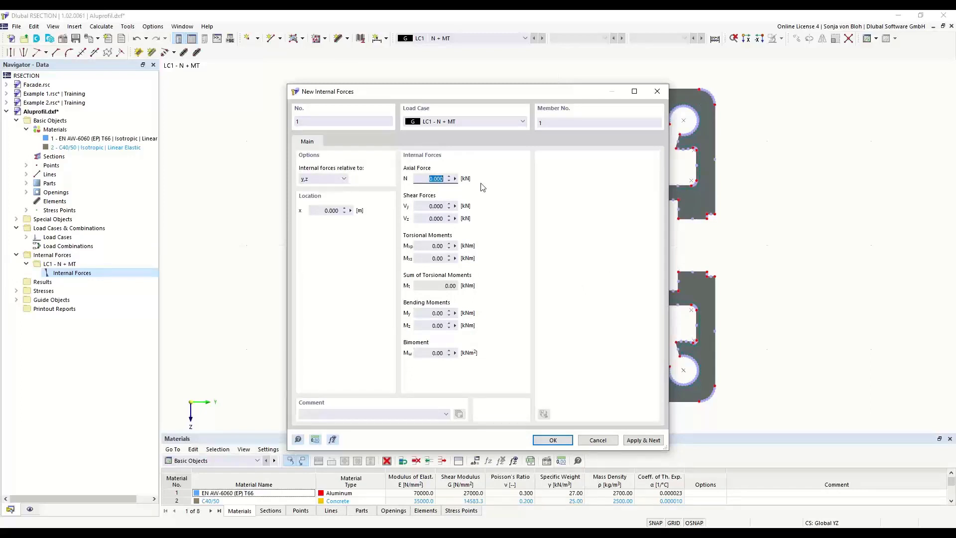
type("-10")
left_click(425, 246)
type("0,3")
left_click(548, 439)
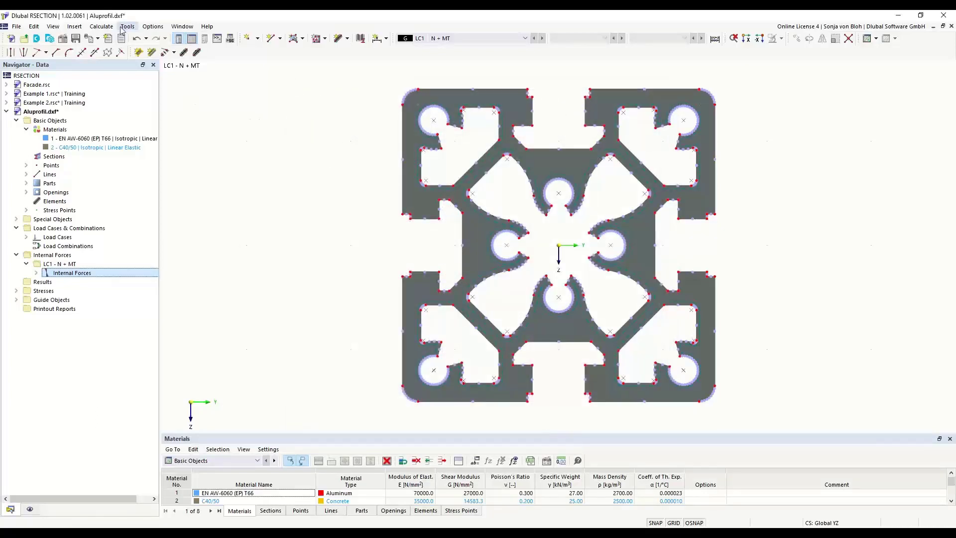
Calculate the section and display its von Mises equivalent stresses for load case LC1
left_click(101, 27)
left_click(119, 38)
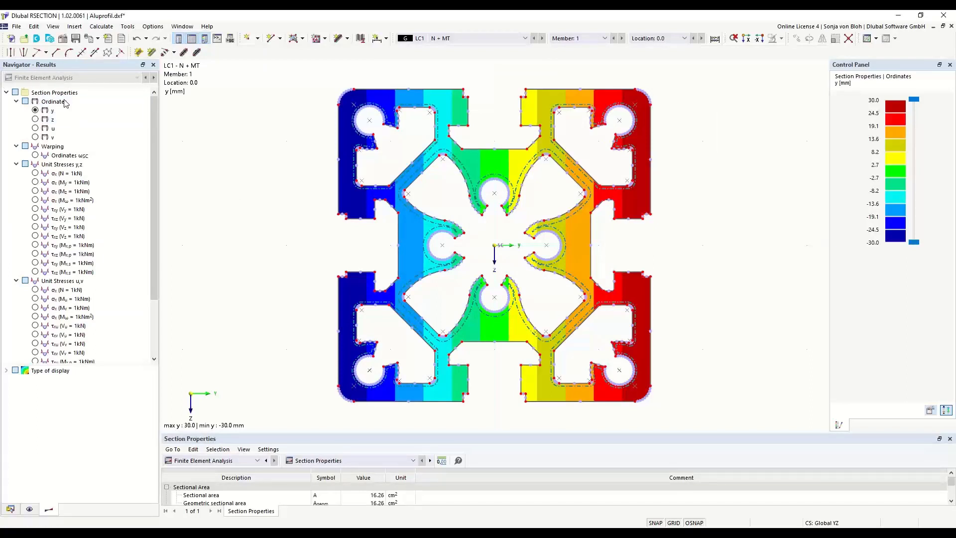
left_click_drag(159, 262, 159, 317)
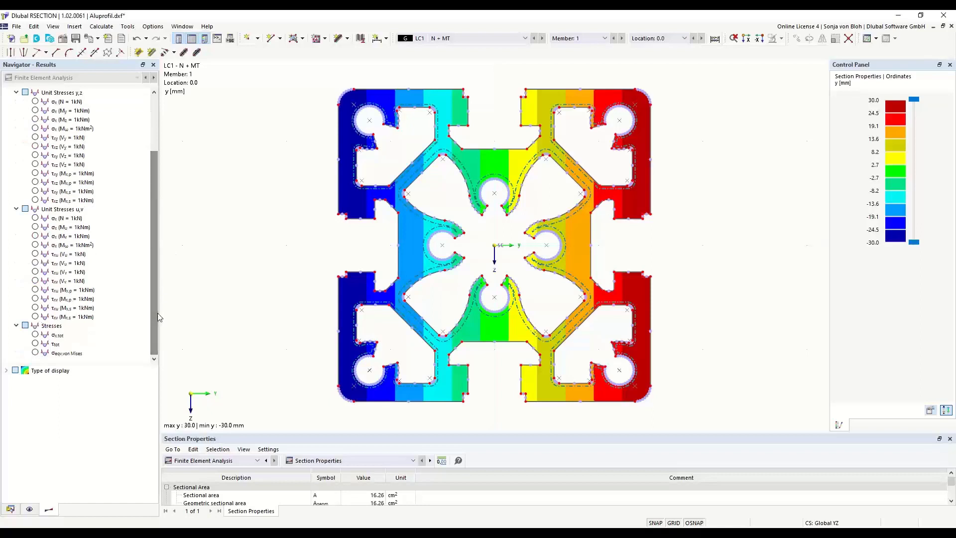
left_click(36, 353)
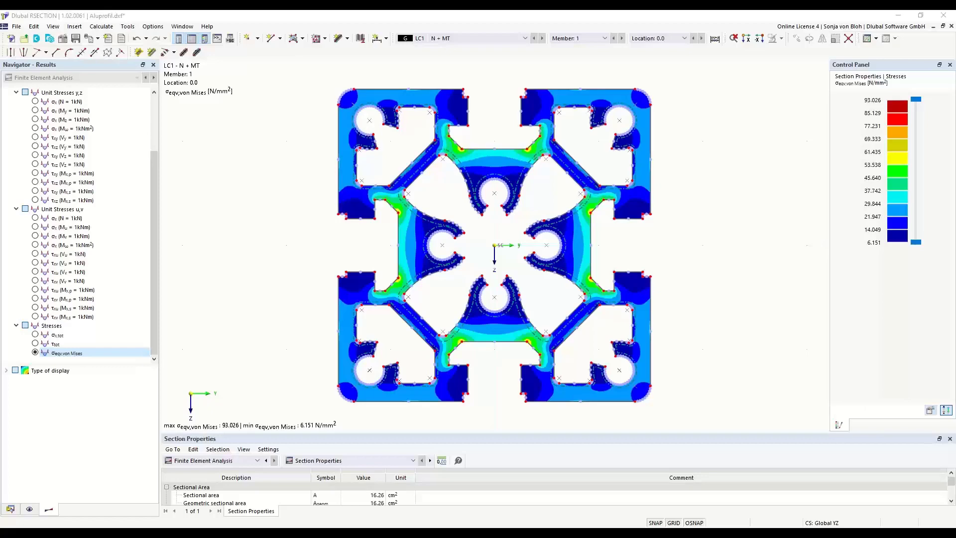
Create a new model named "Example 4" in the Training series with Finite Element Analysis as the analysis method
left_click(11, 39)
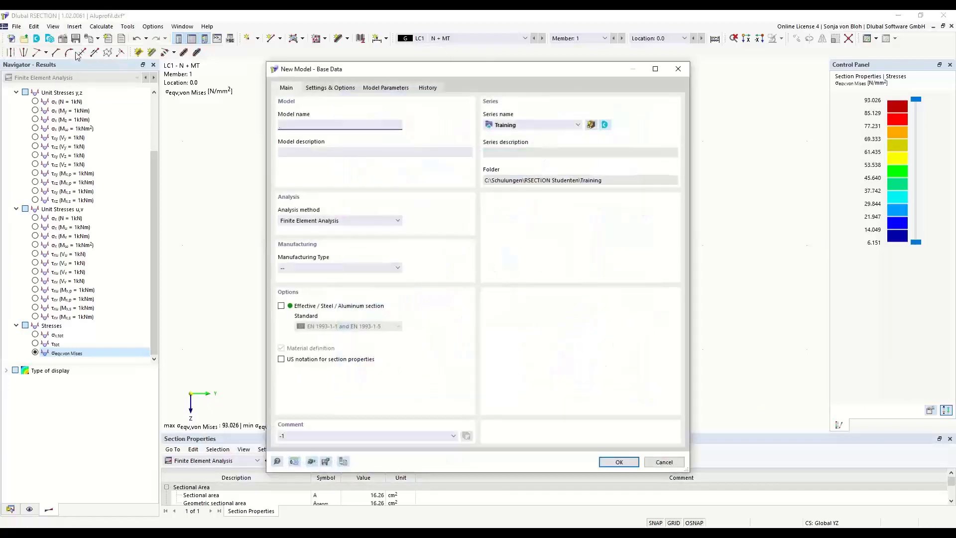
type("Ed")
type("xample 4")
left_click(617, 463)
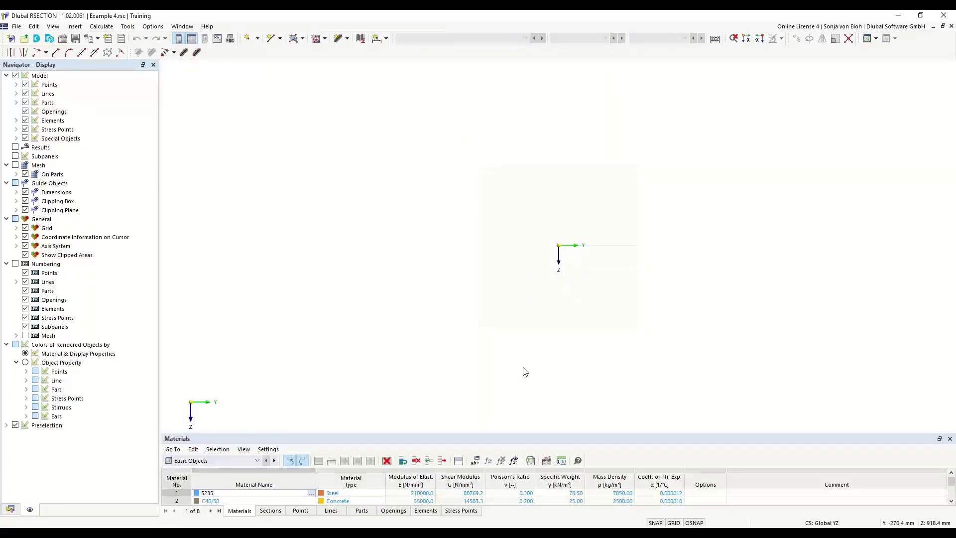
Assign steel S235 to EN 1993-1-1:2005-05 from the material library to material 1 of the new model
left_click(11, 509)
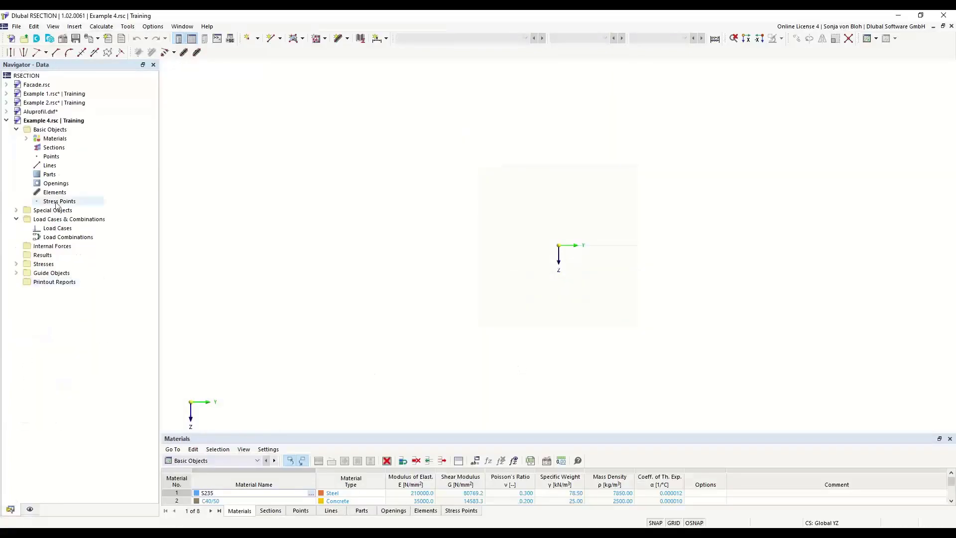
left_click(26, 139)
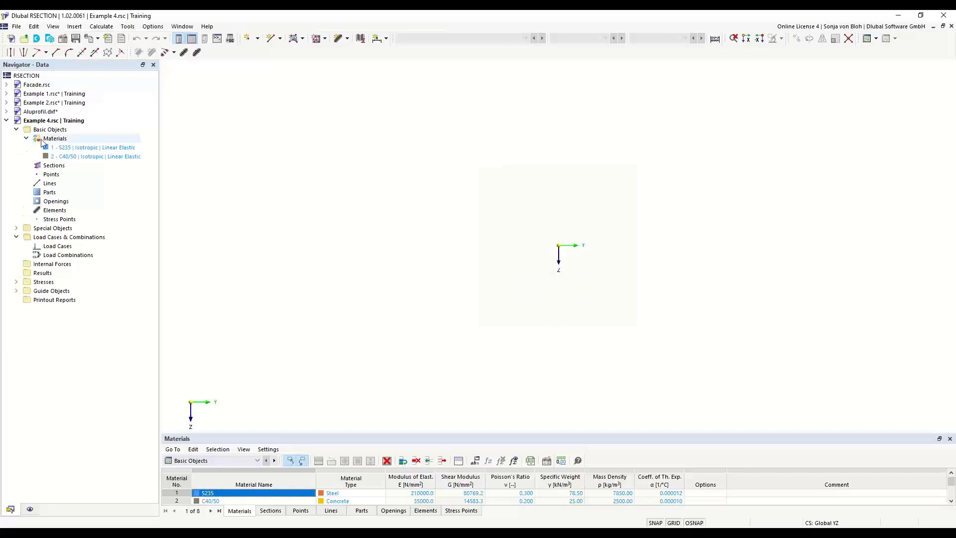
double_click(89, 148)
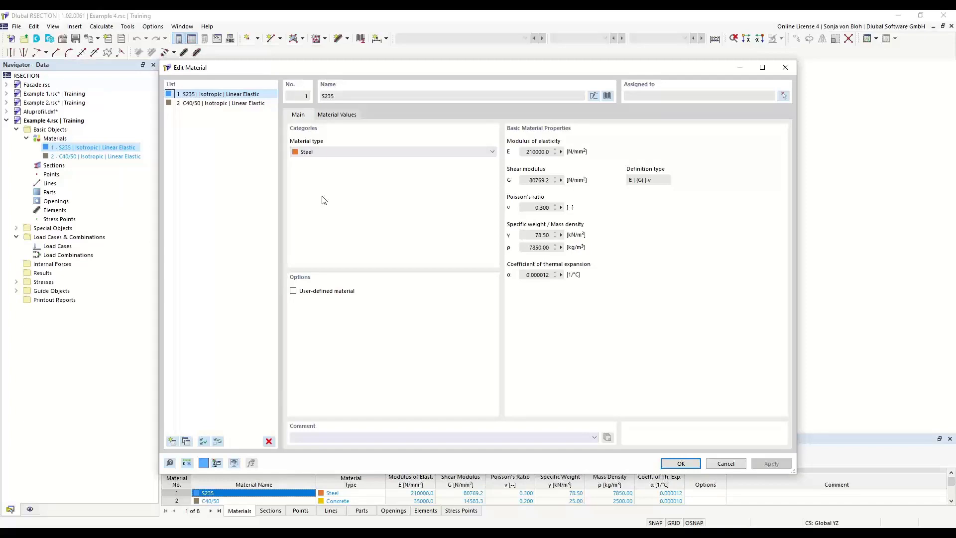
left_click(607, 96)
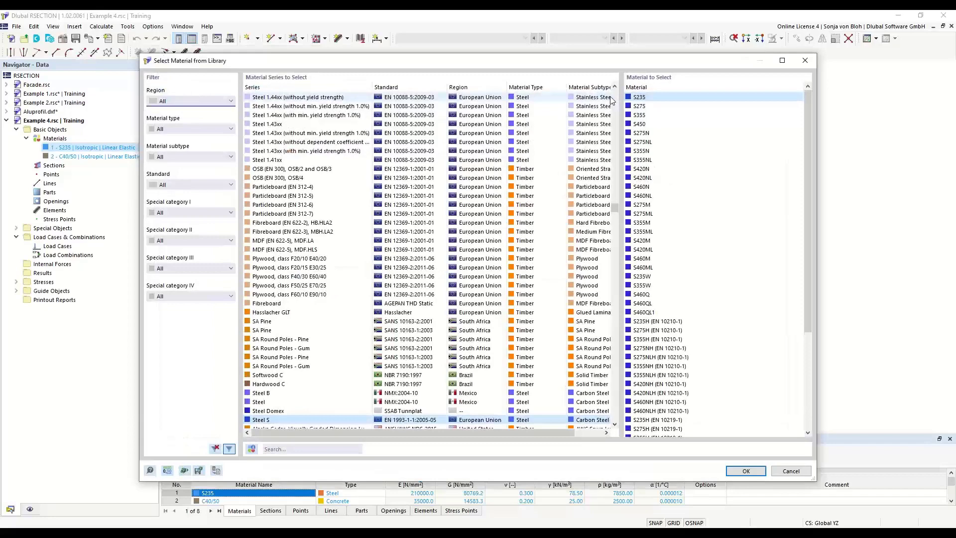
left_click(275, 449)
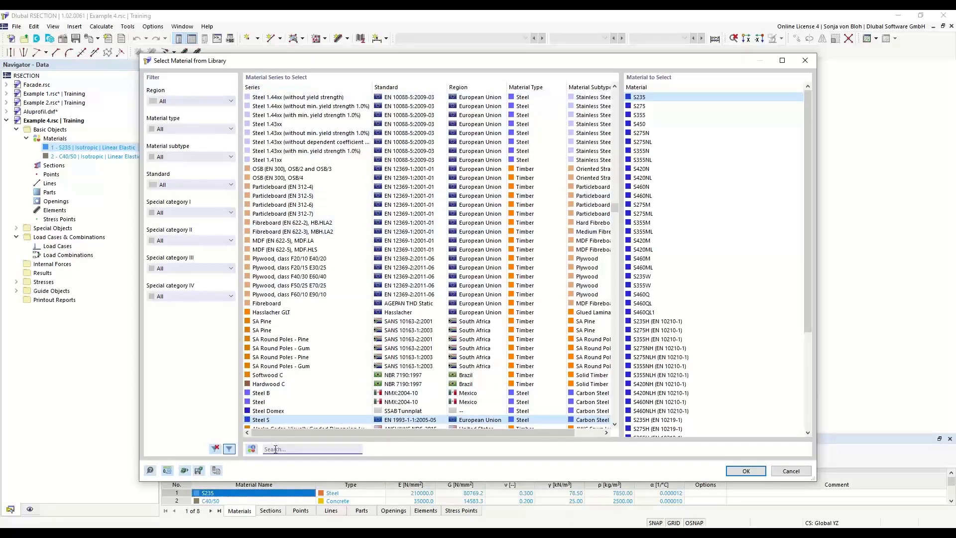
type("S235")
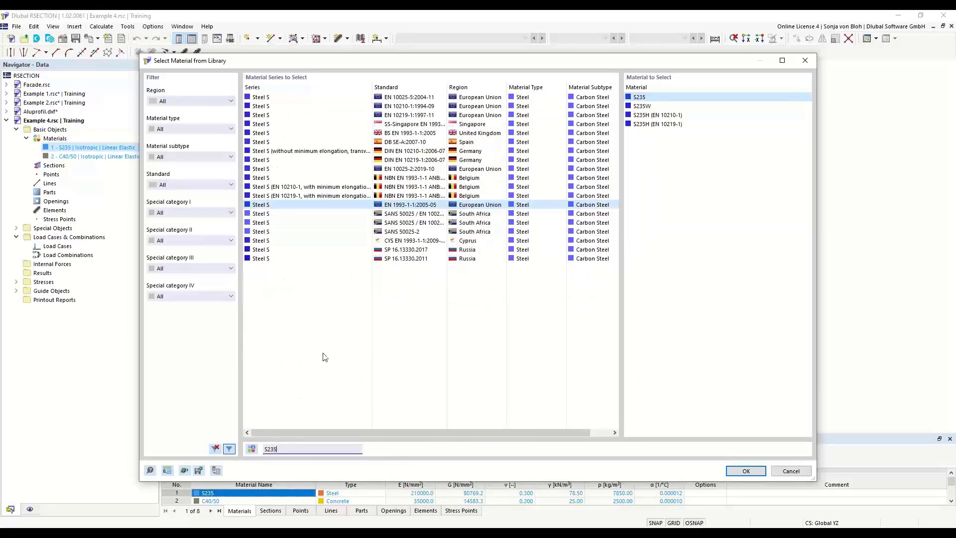
left_click(645, 99)
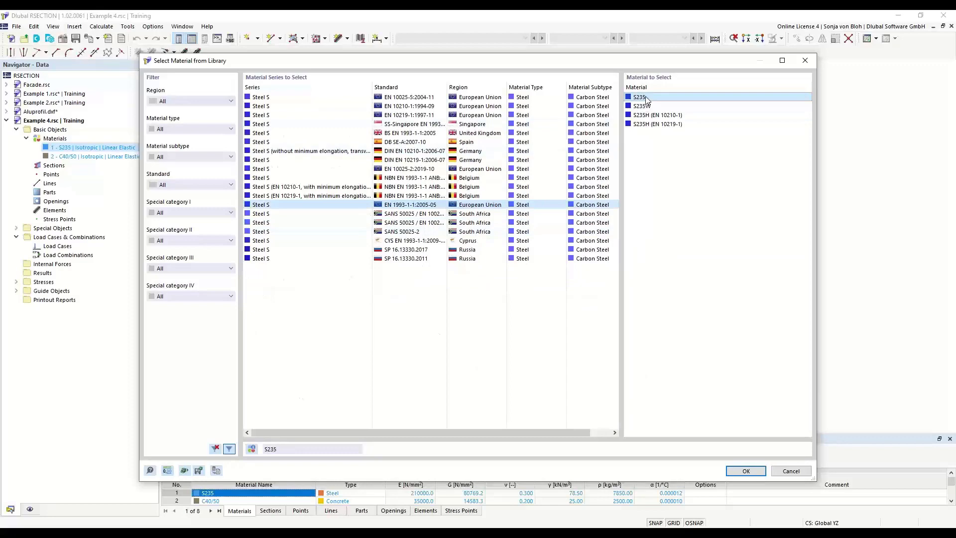
left_click(741, 470)
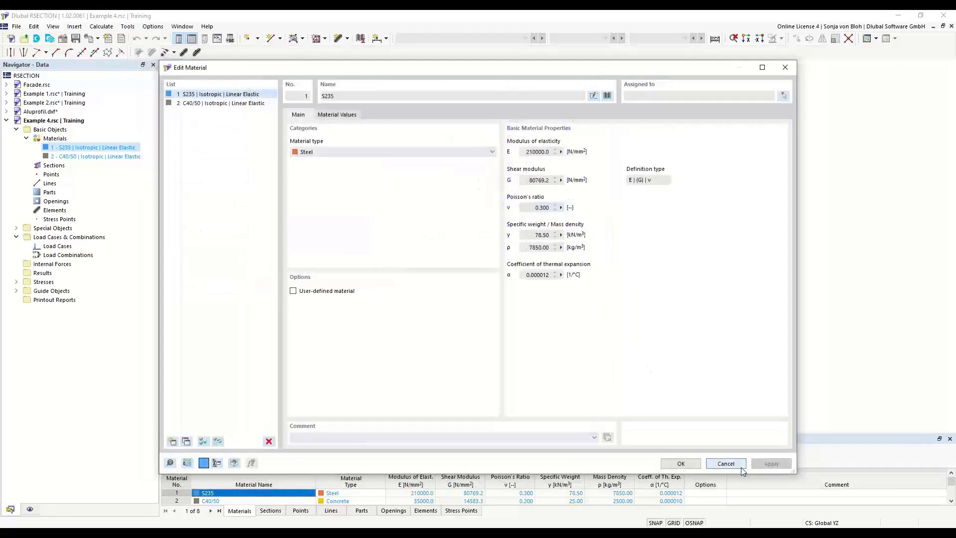
Delete the C40/50 concrete from the model's material list
left_click(216, 103)
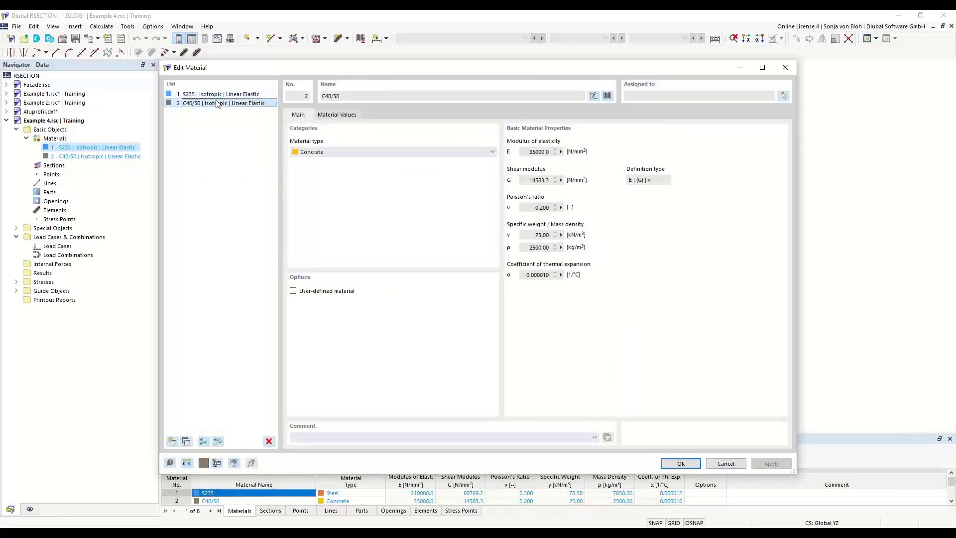
left_click(269, 441)
left_click(487, 309)
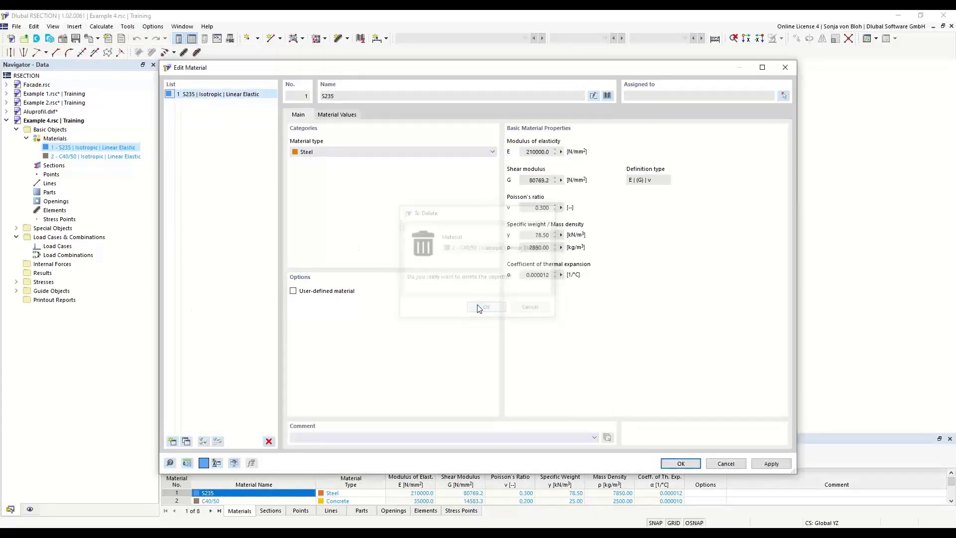
Add a new material 2 from the library, filtered by Concrete, choosing C40/50 of the European EN 1992-1-1 series
left_click(172, 441)
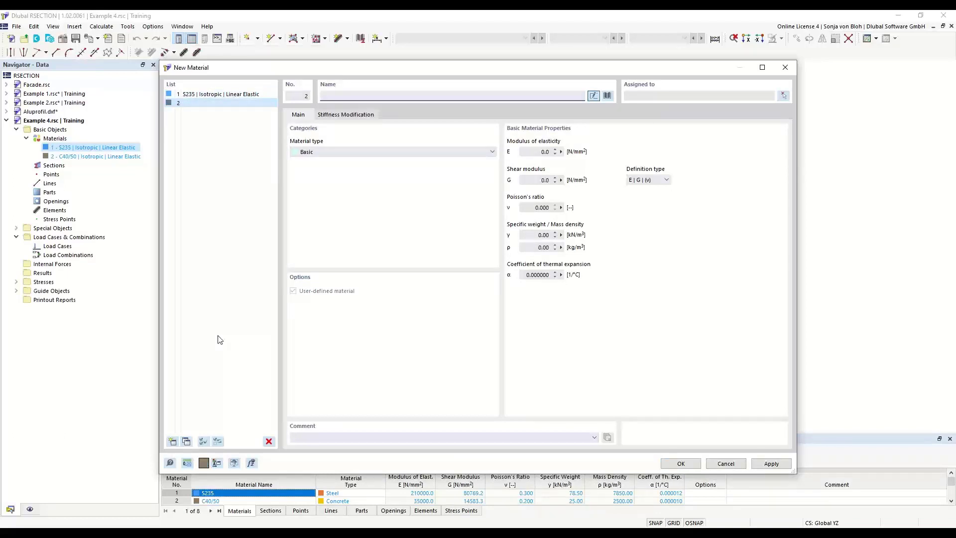
left_click(607, 96)
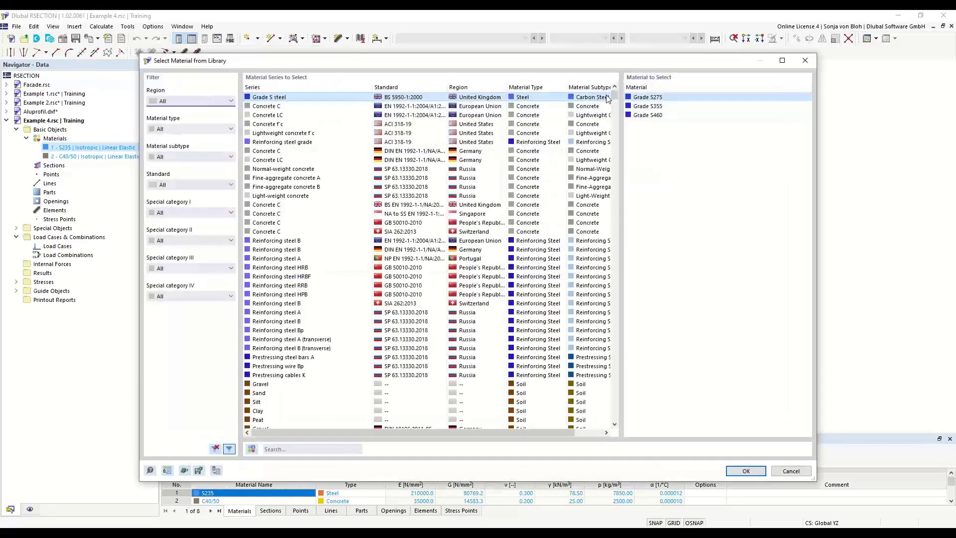
left_click(231, 129)
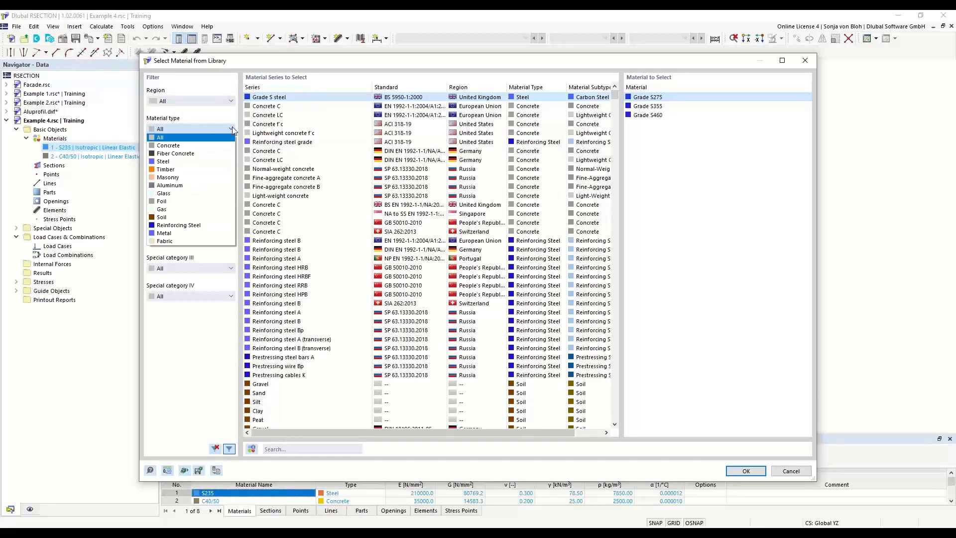
left_click(174, 145)
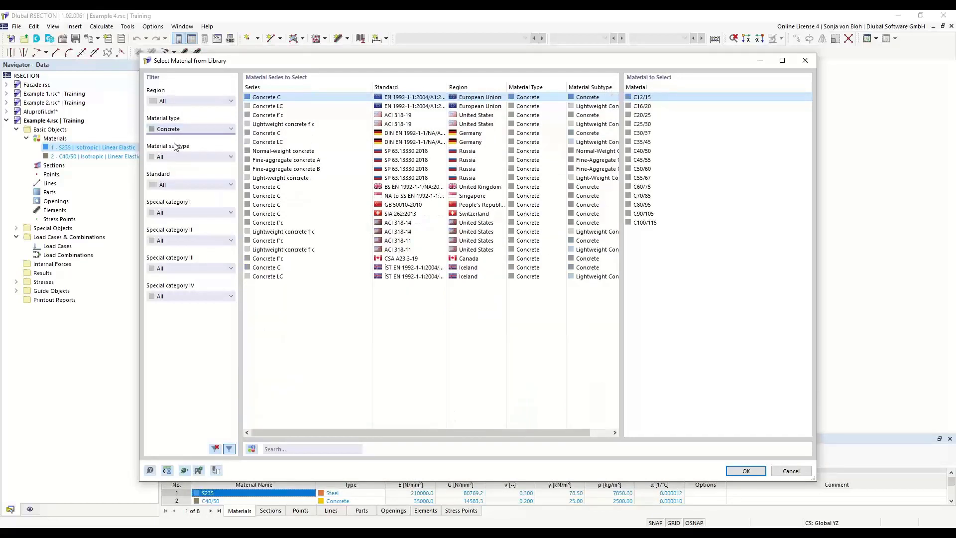
left_click(647, 151)
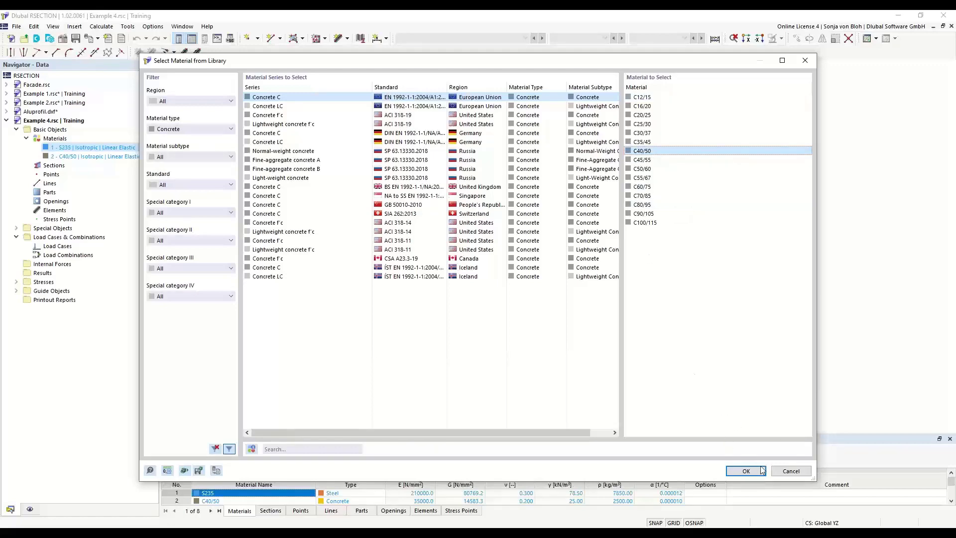
left_click(744, 471)
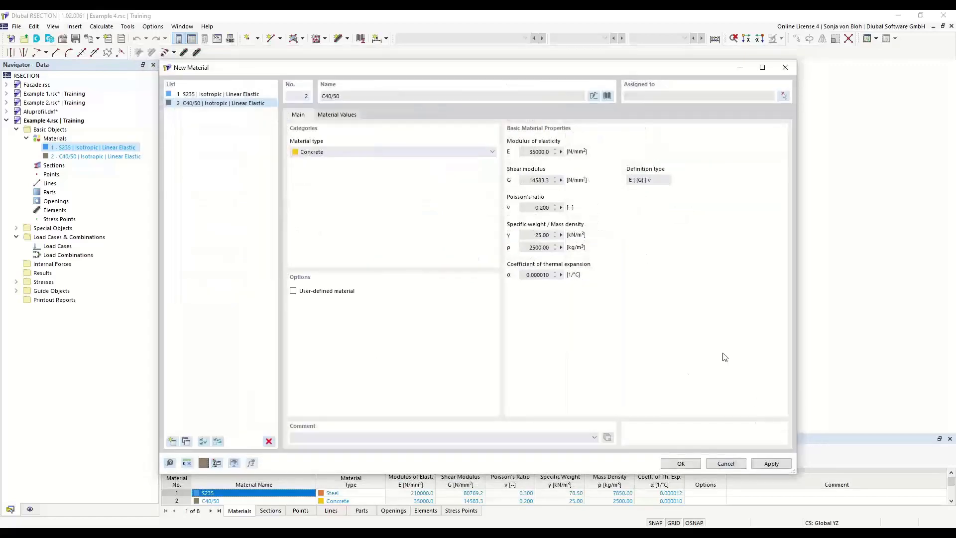
left_click(677, 462)
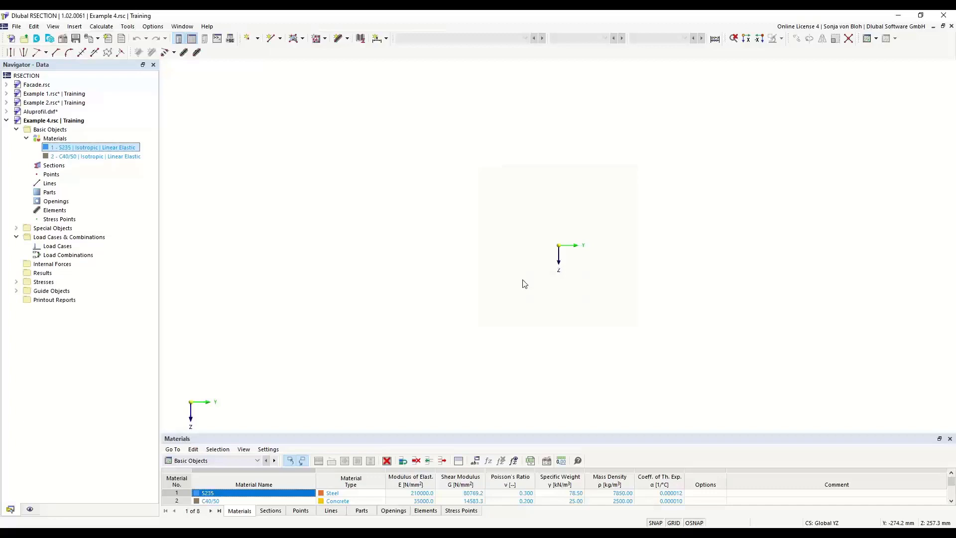
Begin a single-line element defined by length and direction, 1000 mm long at 0° with a thickness of 200 mm
left_click(347, 40)
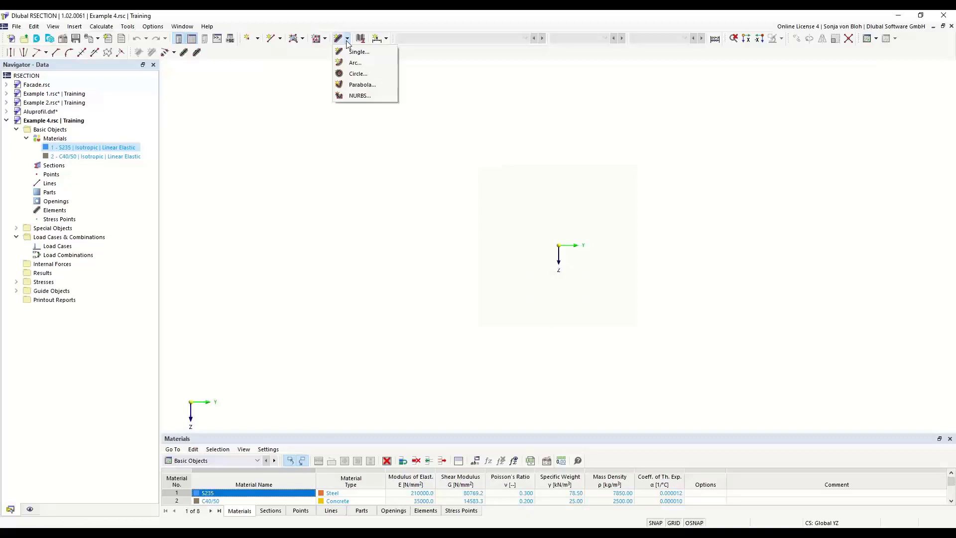
left_click(355, 52)
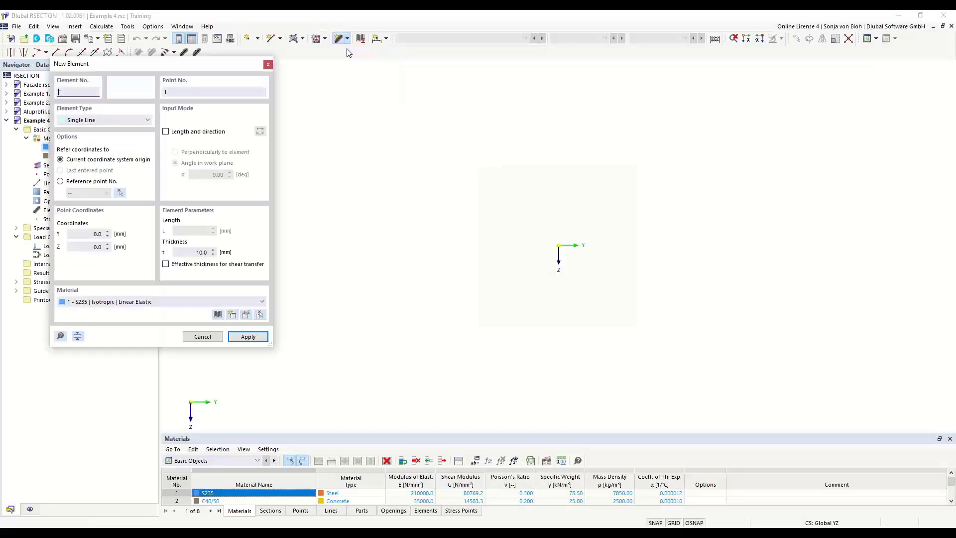
left_click_drag(121, 64, 246, 114)
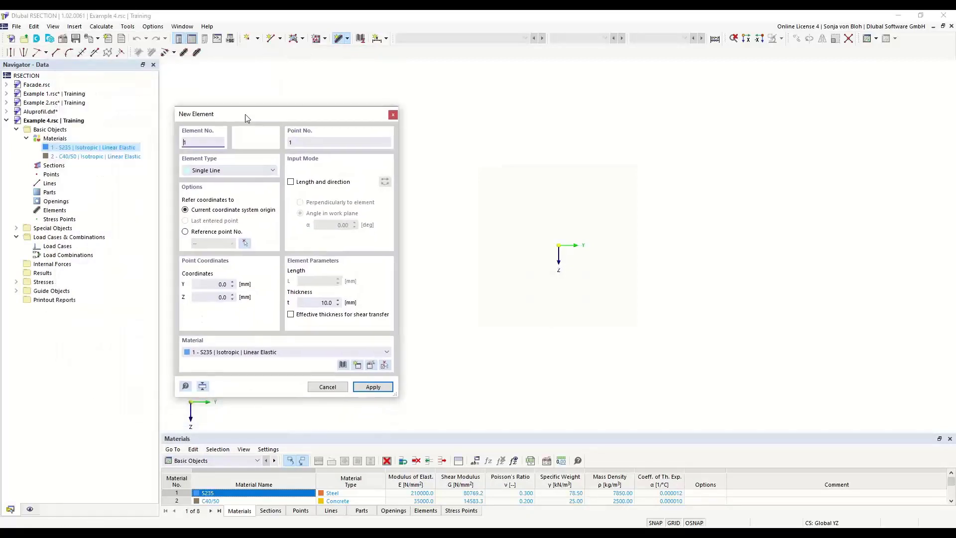
left_click(292, 183)
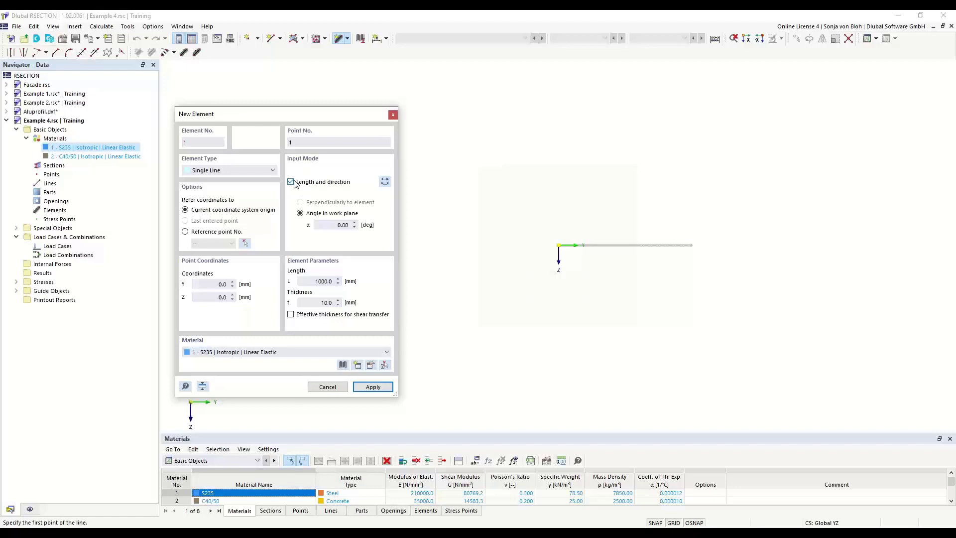
left_click_drag(309, 281, 351, 285)
left_click_drag(317, 303, 345, 304)
type("200")
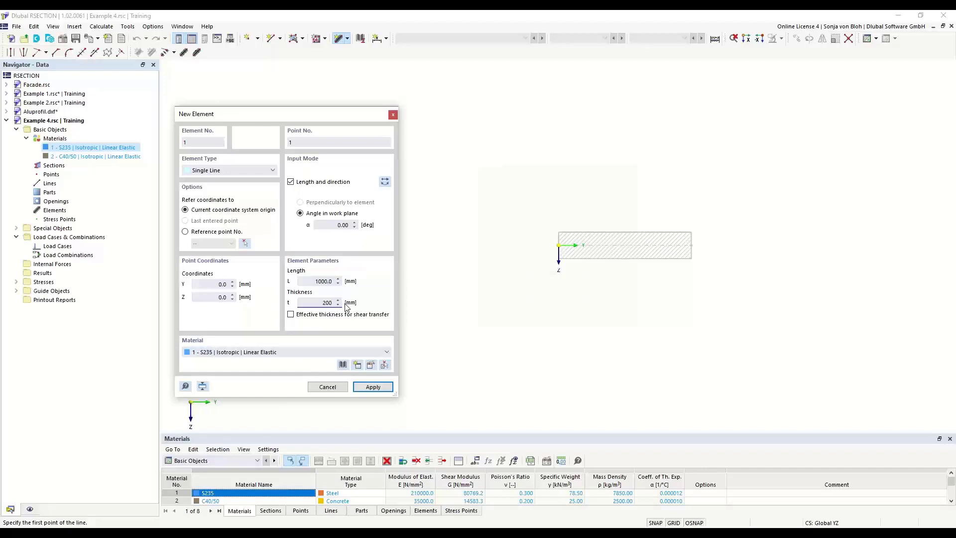
Assign material C40/50 to the new element, place it starting at the coordinate origin, and finish element input
left_click(386, 352)
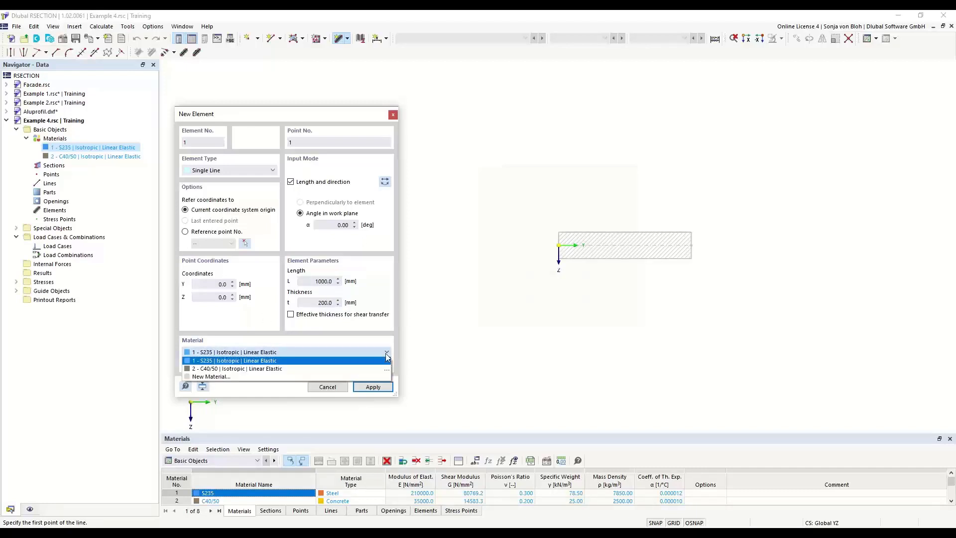
left_click(271, 368)
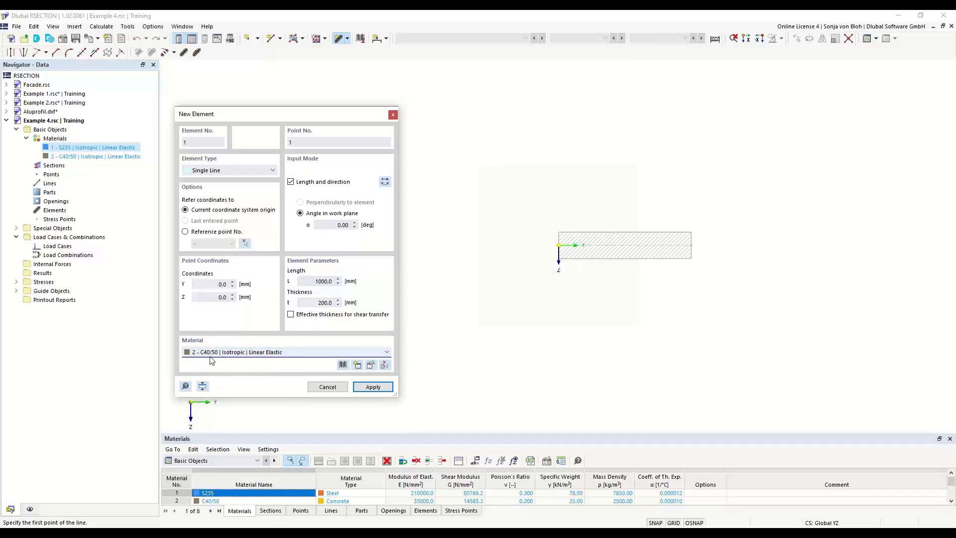
scroll(611, 247, "up", 4)
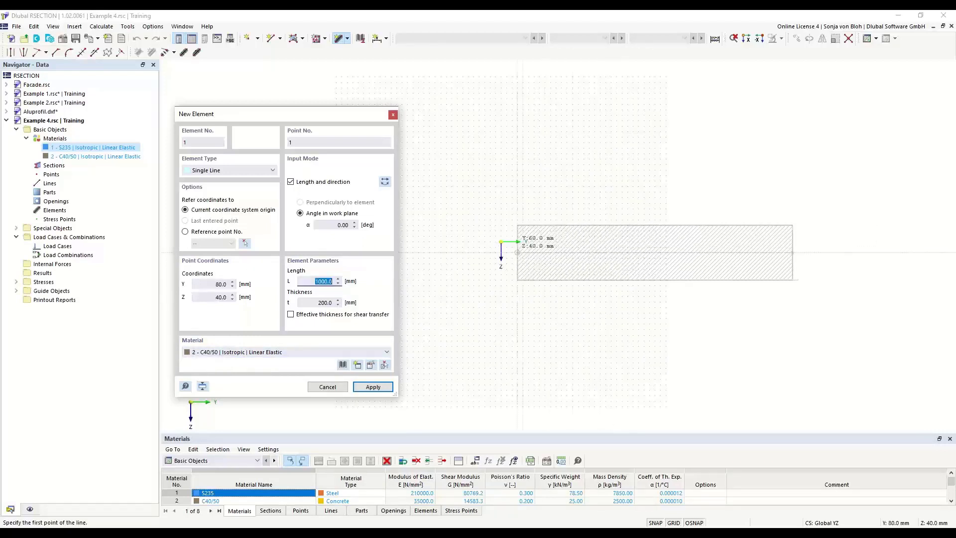
left_click(501, 242)
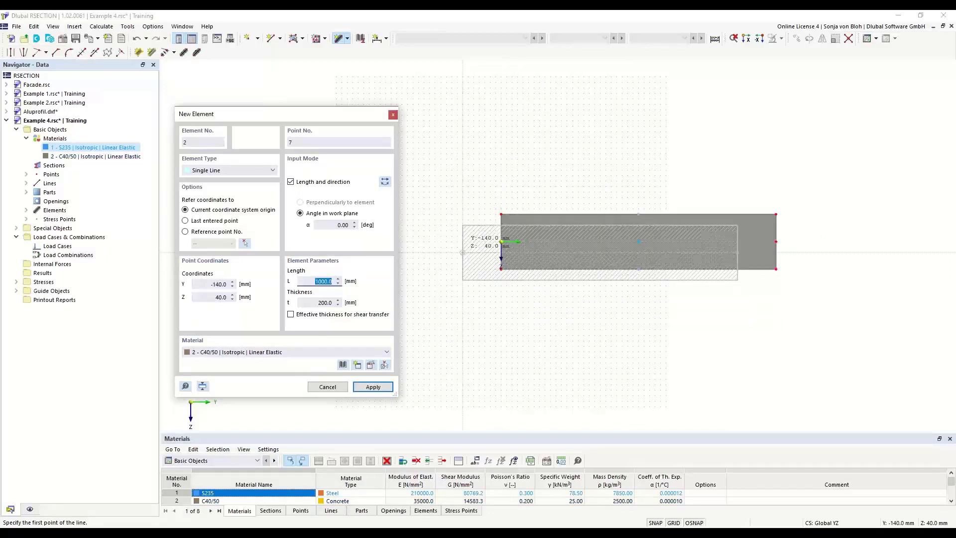
key("Escape")
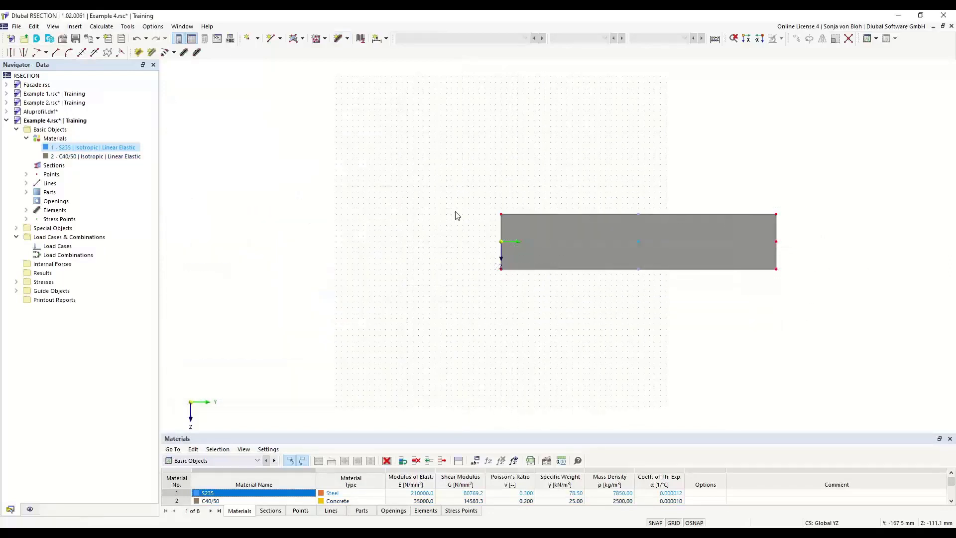
Create a new section from the standardized I-section library using HEB 400 to DIN 1025-2:1995-11 in S235
middle_click_drag(605, 354, 465, 318)
scroll(427, 244, "up", 2)
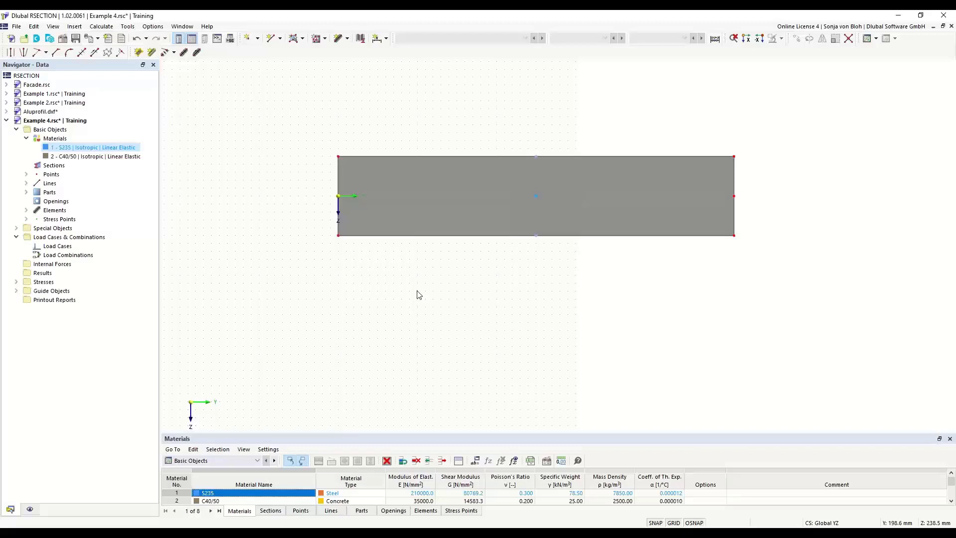
right_click(64, 167)
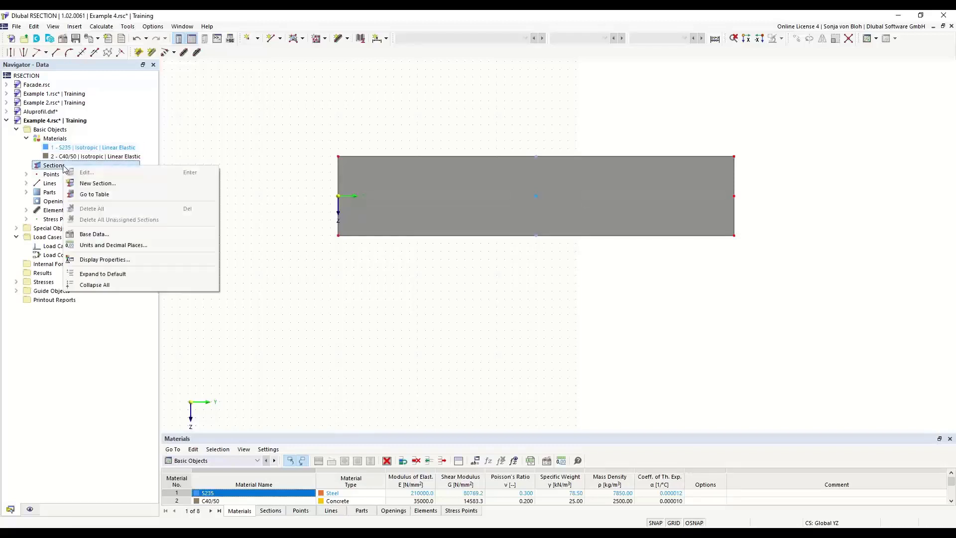
left_click(91, 184)
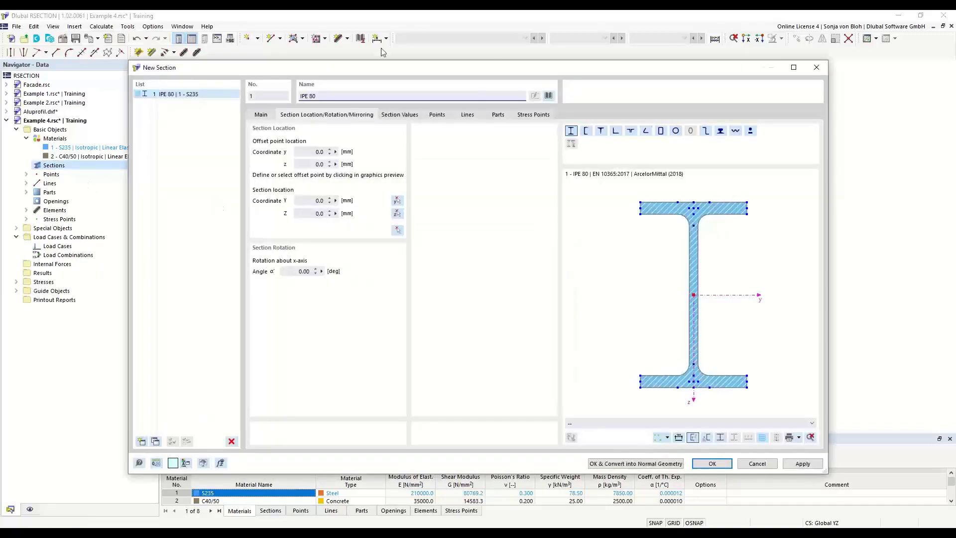
left_click(548, 95)
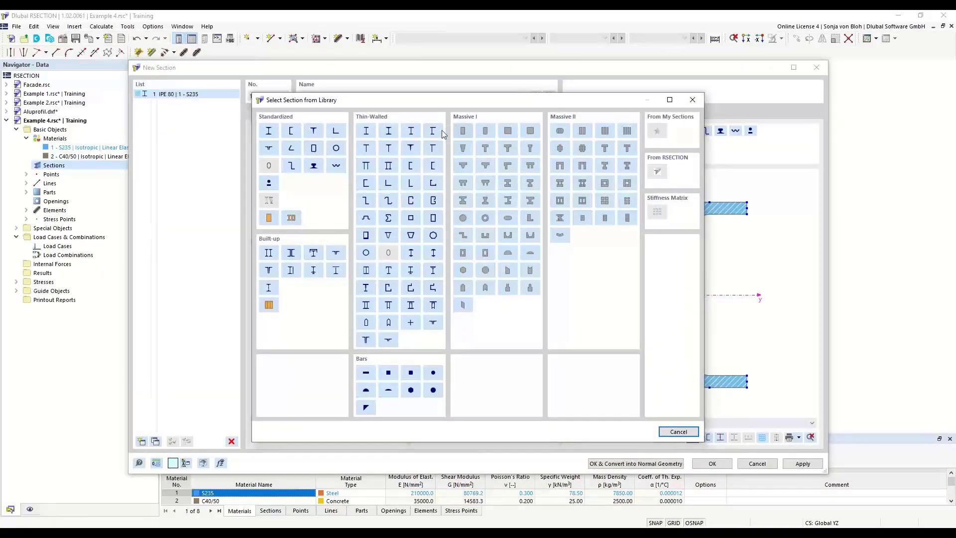
left_click(270, 132)
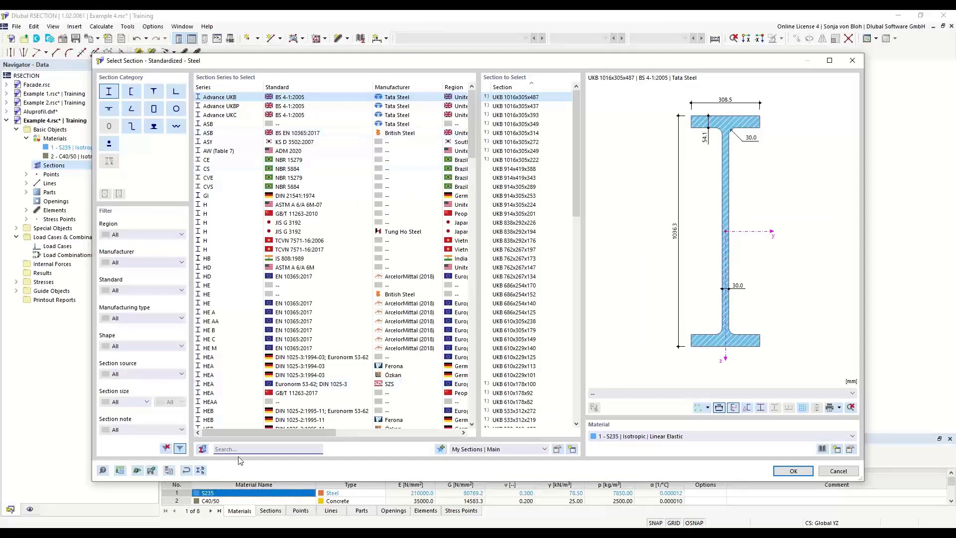
type("HE")
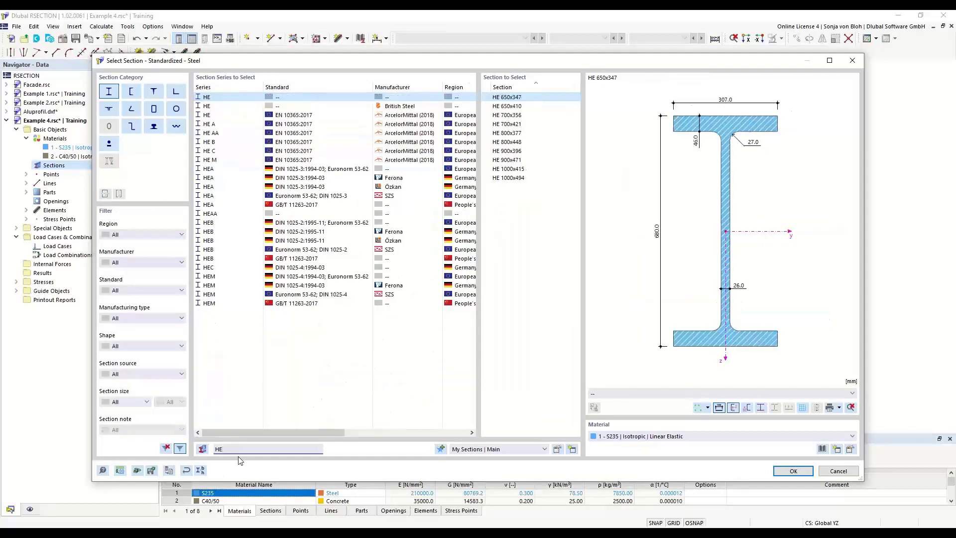
type("B")
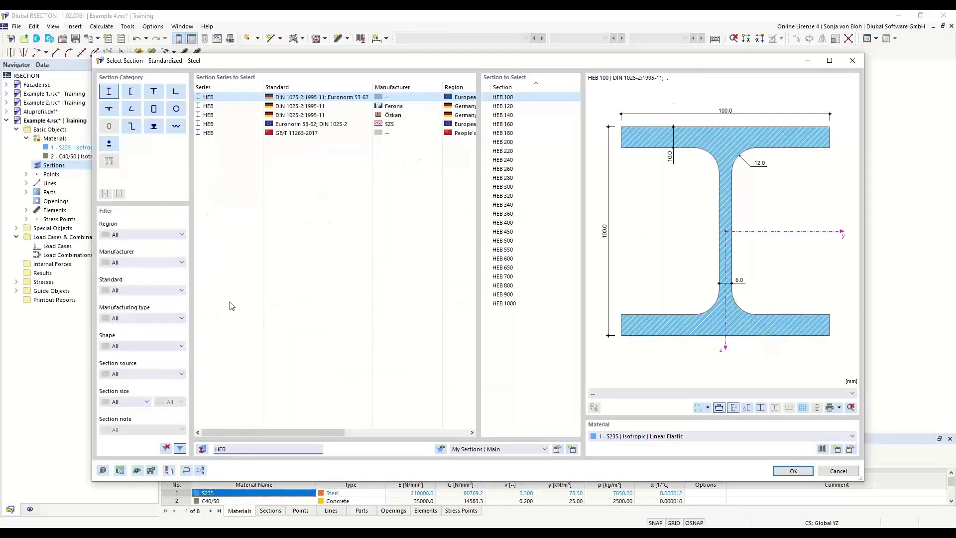
left_click(507, 224)
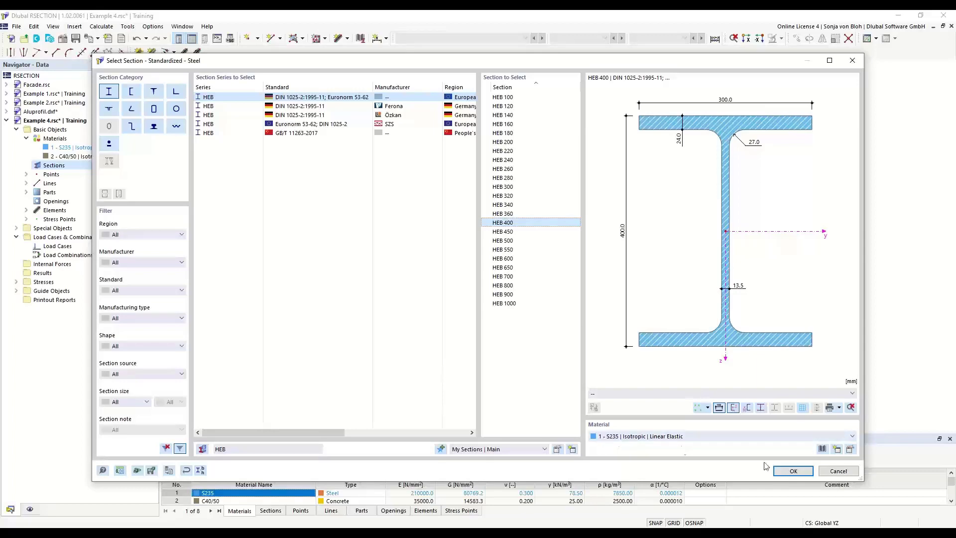
left_click(781, 472)
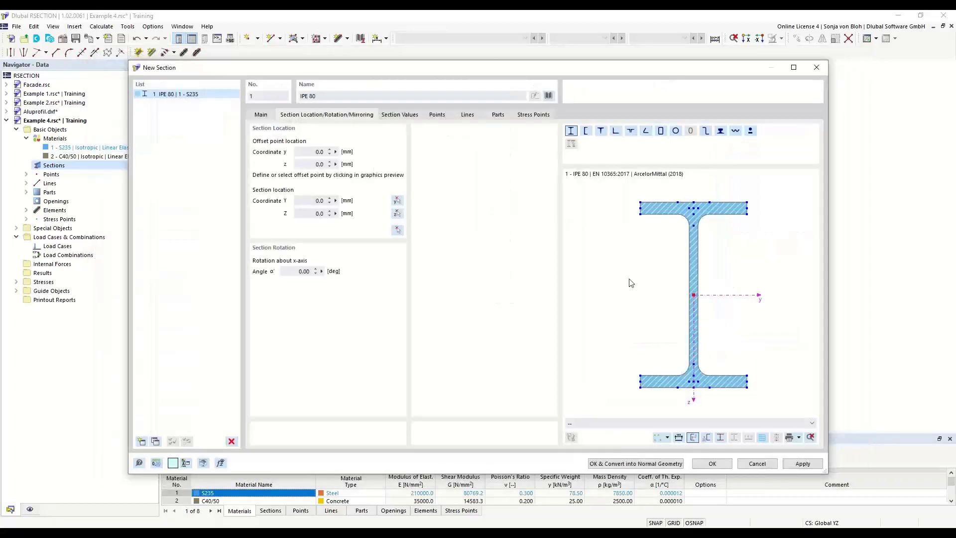
Place the HEB 400 with its top flange midpoint at the midpoint of the concrete slab's lower edge, Y 500 mm, Z 100 mm
scroll(679, 225, "up", 1)
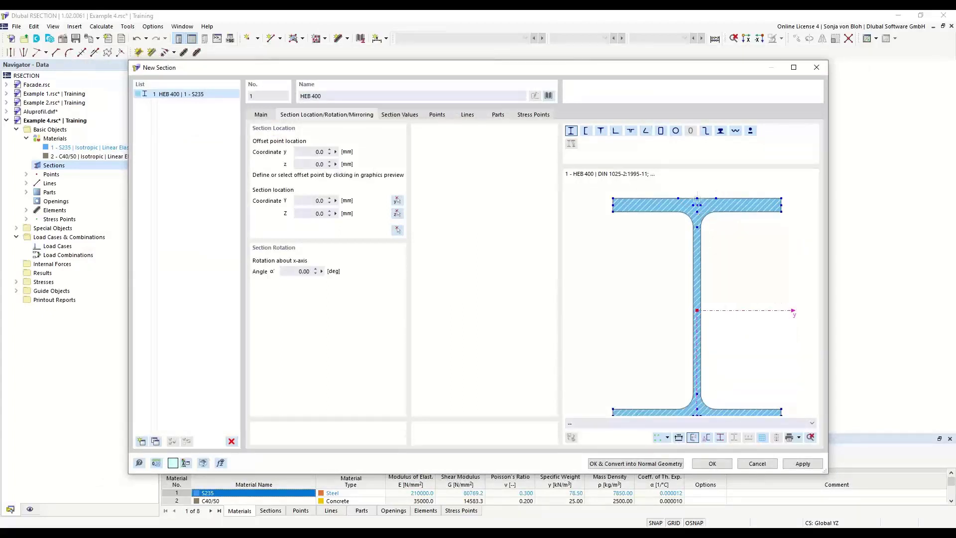
left_click(697, 198)
left_click(396, 230)
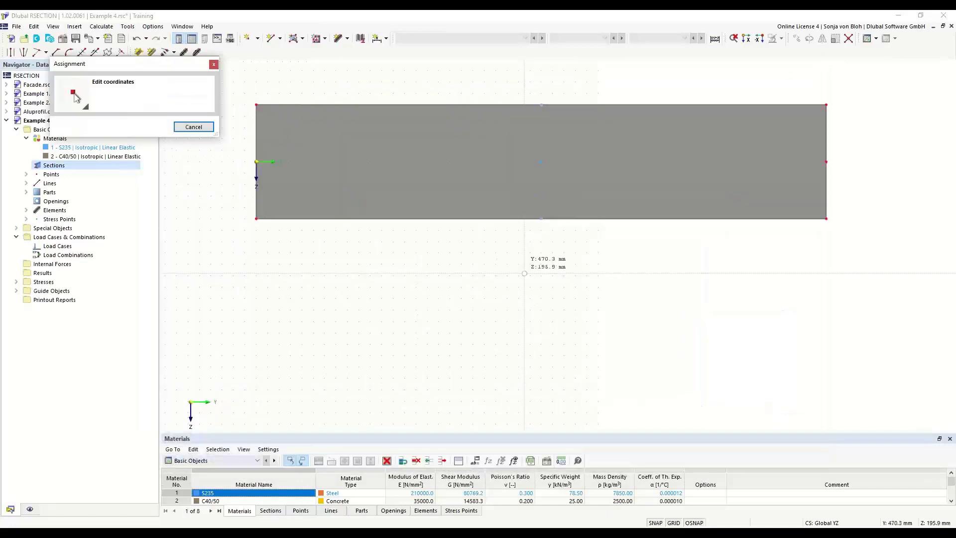
left_click(541, 219)
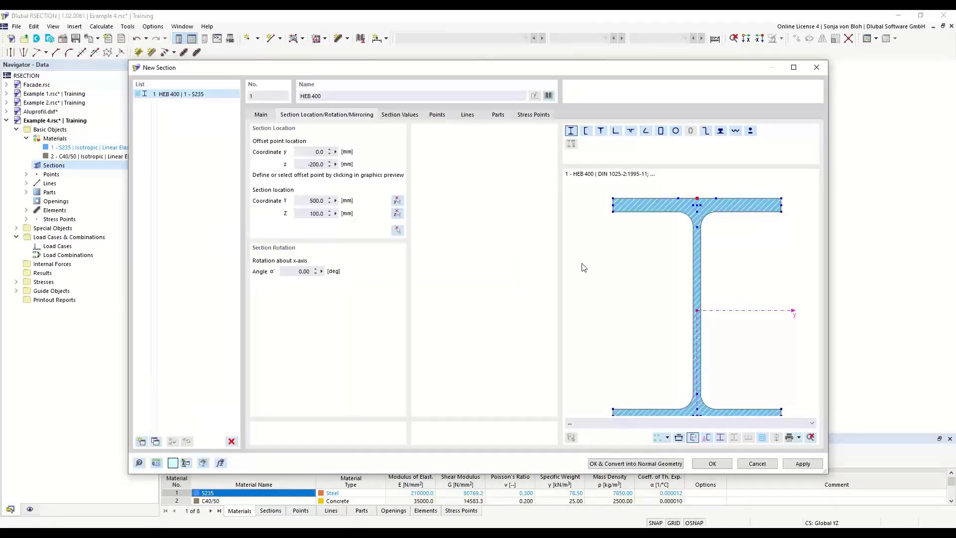
left_click_drag(523, 64, 472, 86)
left_click(661, 486)
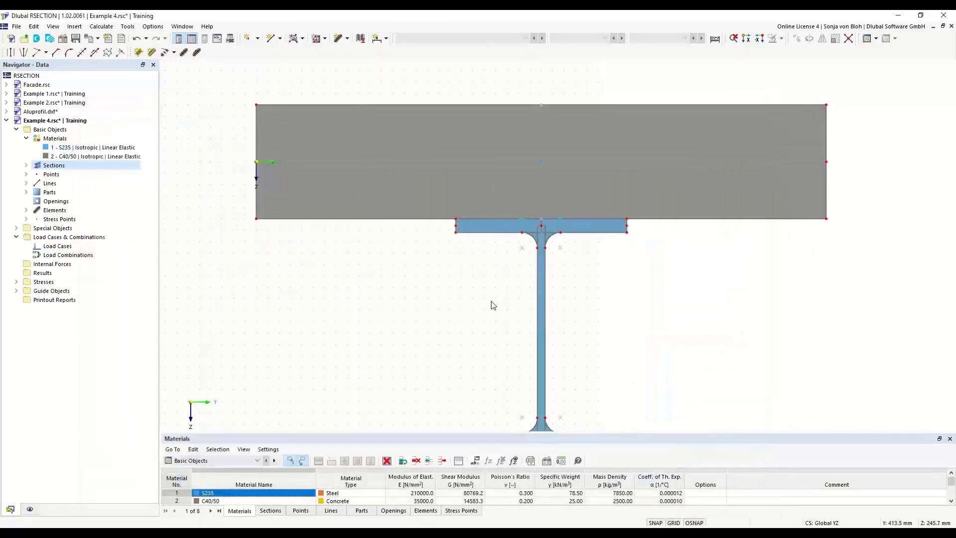
Convert the HEB 400 steel section into normal geometry
left_click(482, 224)
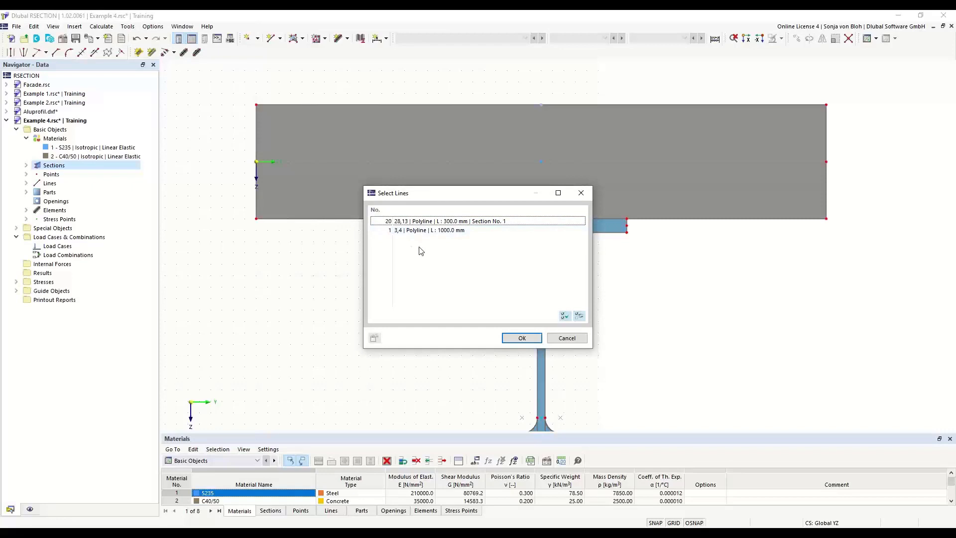
left_click(570, 338)
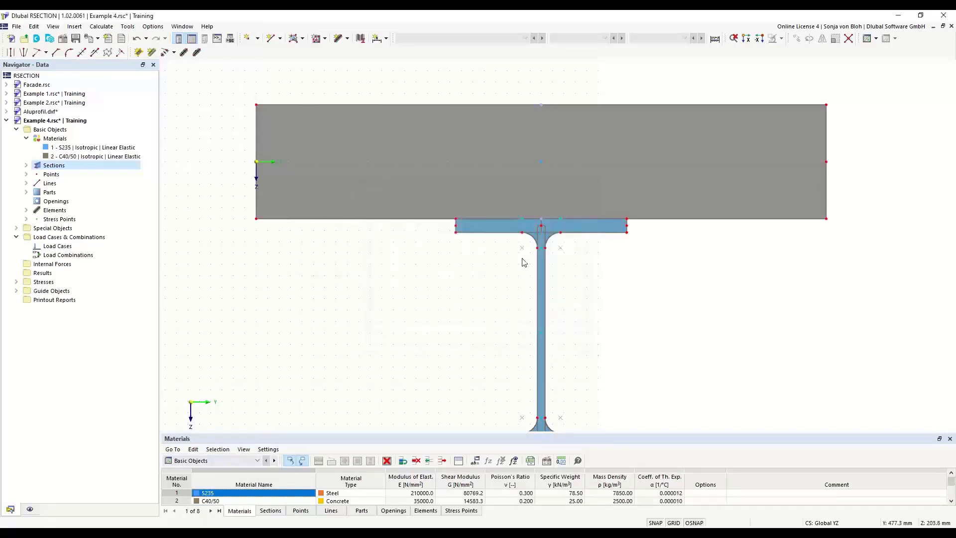
left_click(497, 229)
right_click(496, 228)
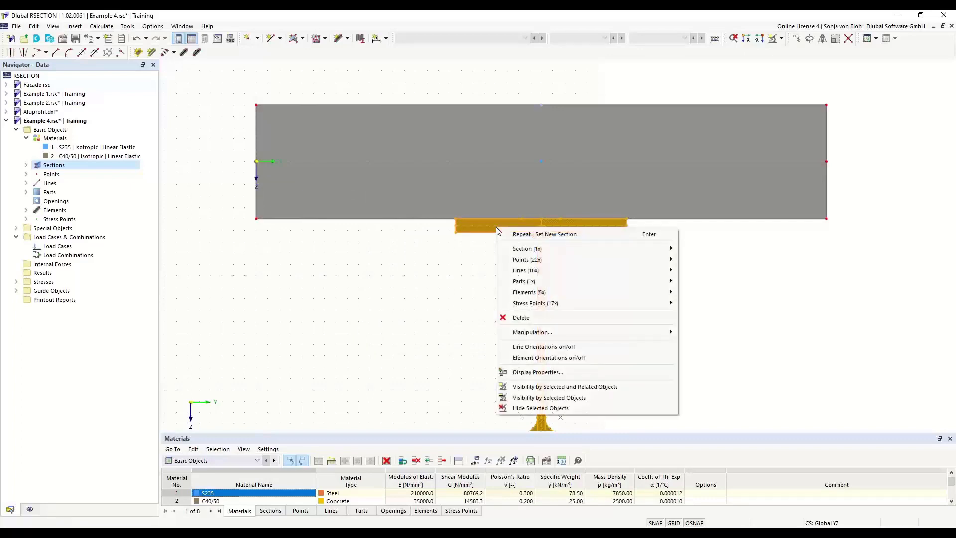
mouse_move(518, 249)
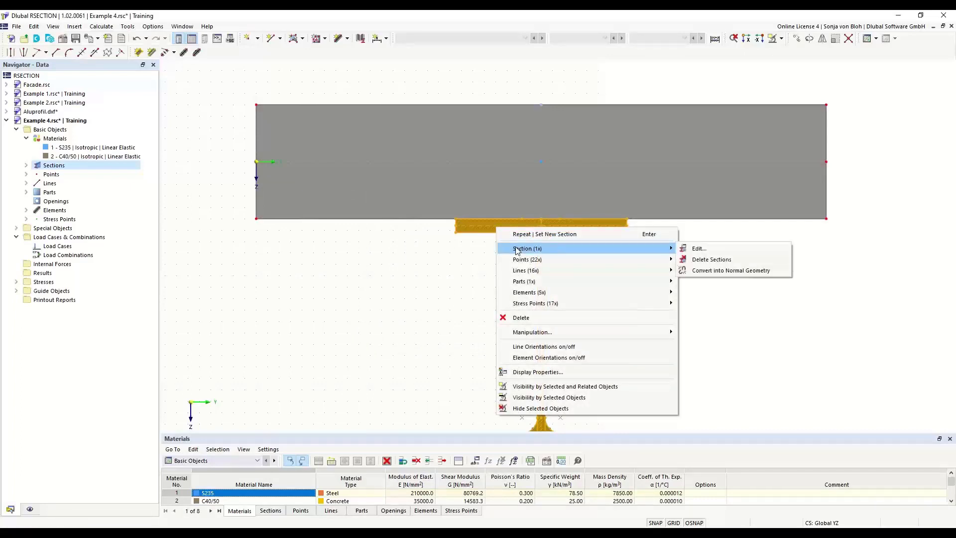
left_click(712, 271)
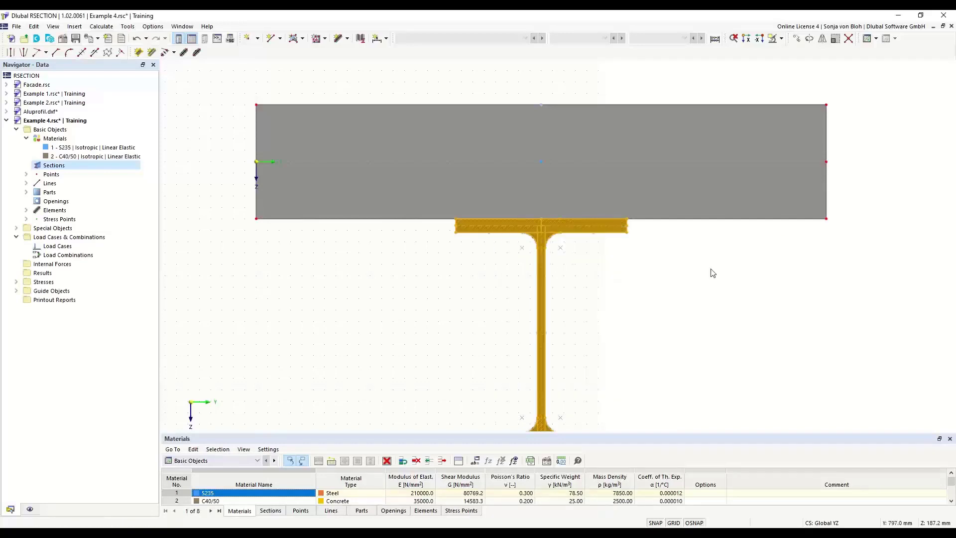
Connect the overlapping lines along the interface between the concrete slab and the steel top flange, and select the shared line to check it
left_click(587, 217)
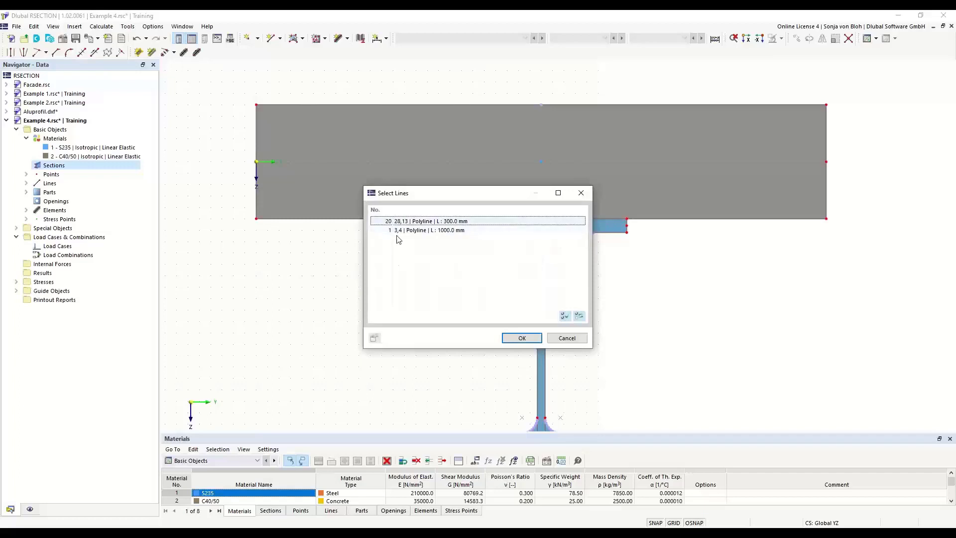
left_click(581, 194)
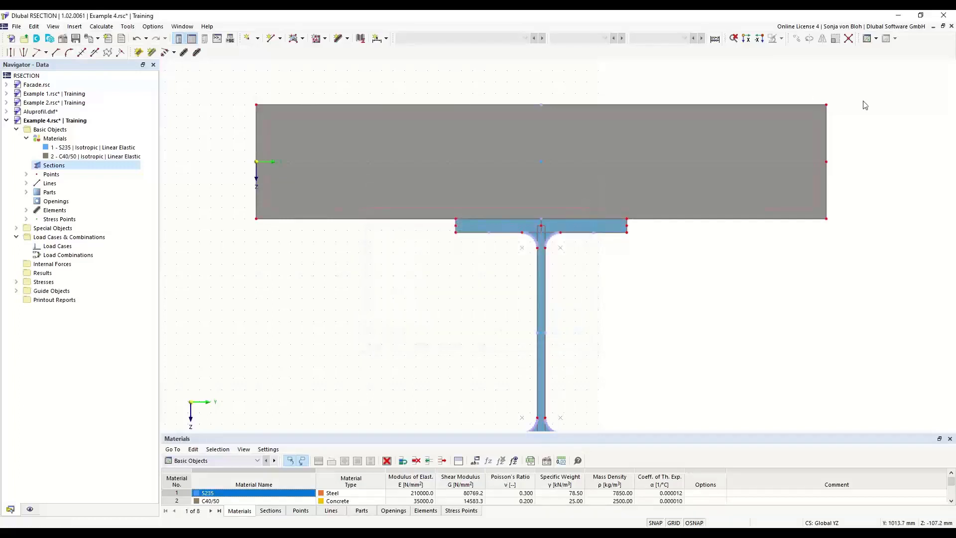
left_click(849, 39)
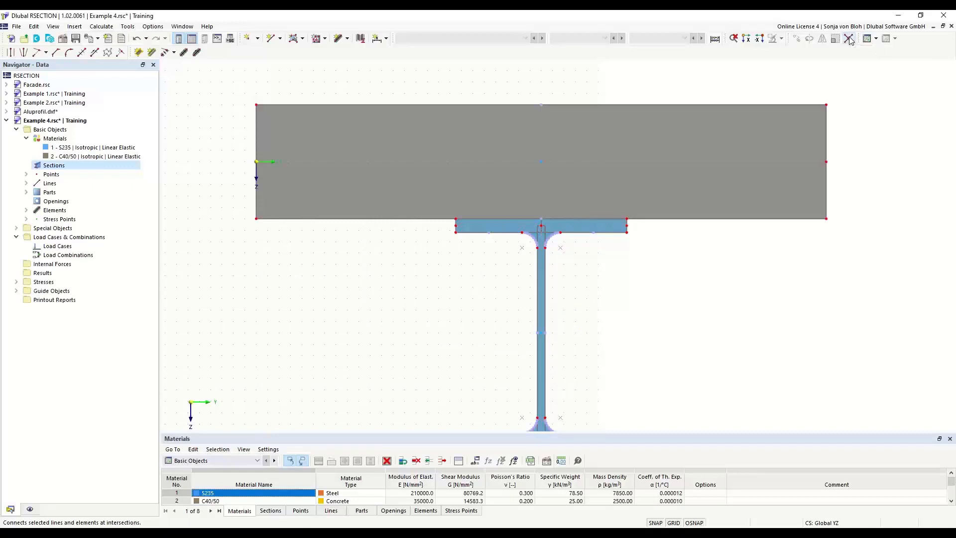
left_click_drag(206, 201, 869, 228)
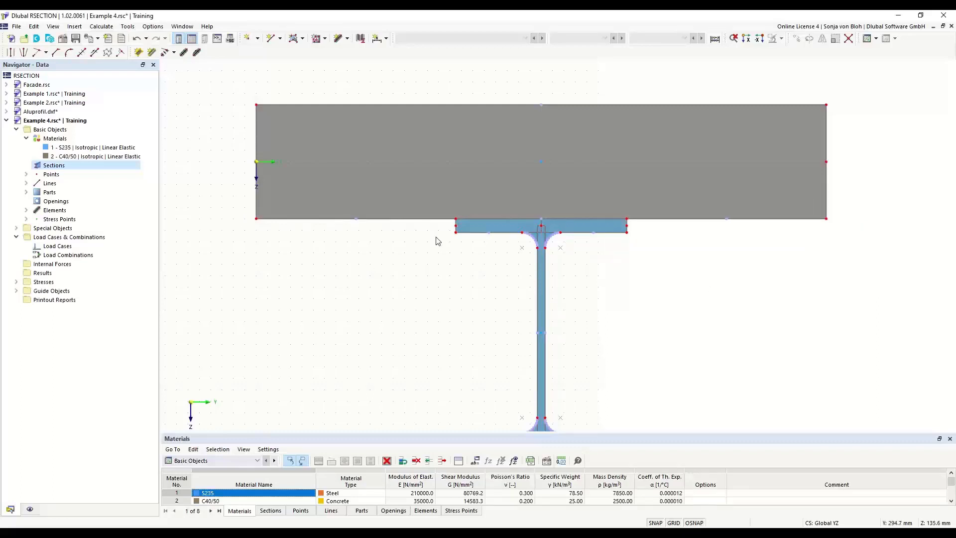
left_click(499, 219)
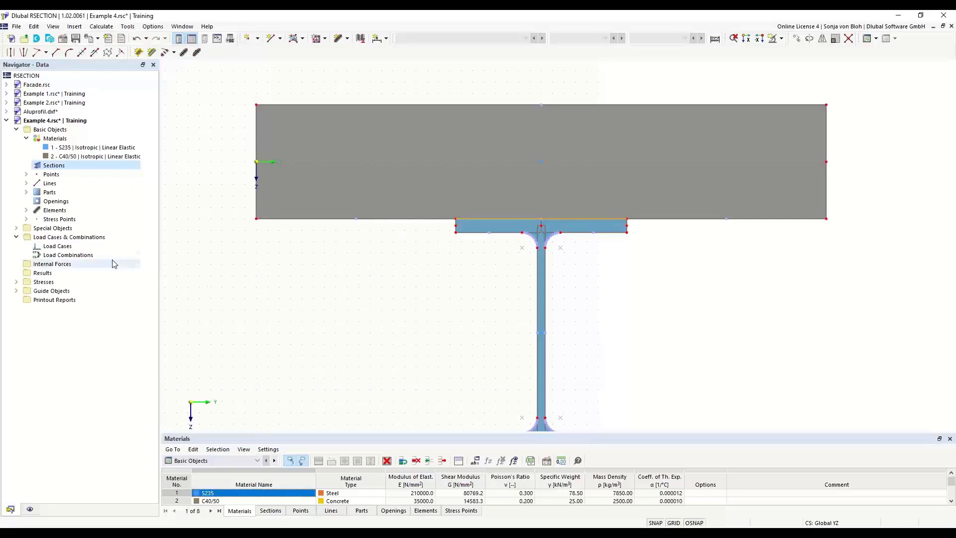
Create load case LC1 named M in the permanent action category
right_click(58, 247)
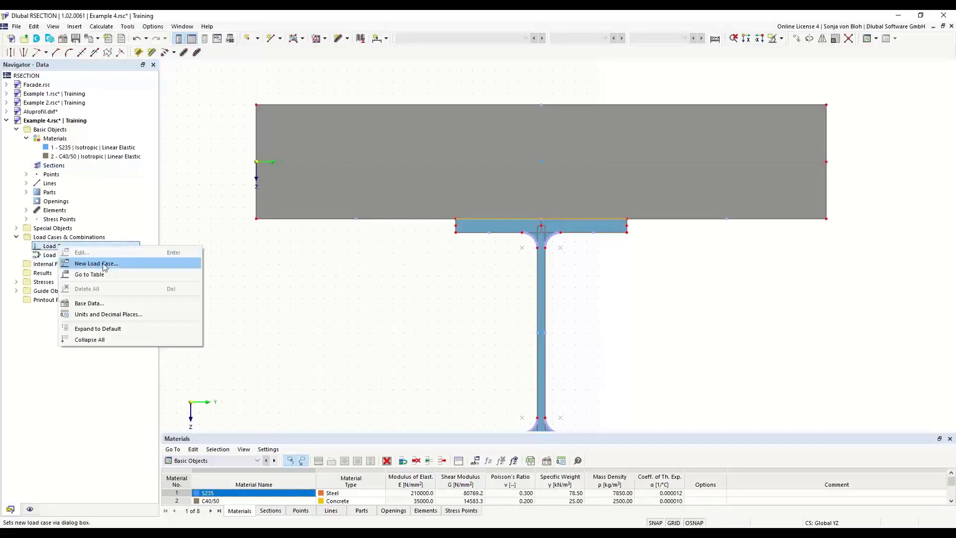
left_click(97, 263)
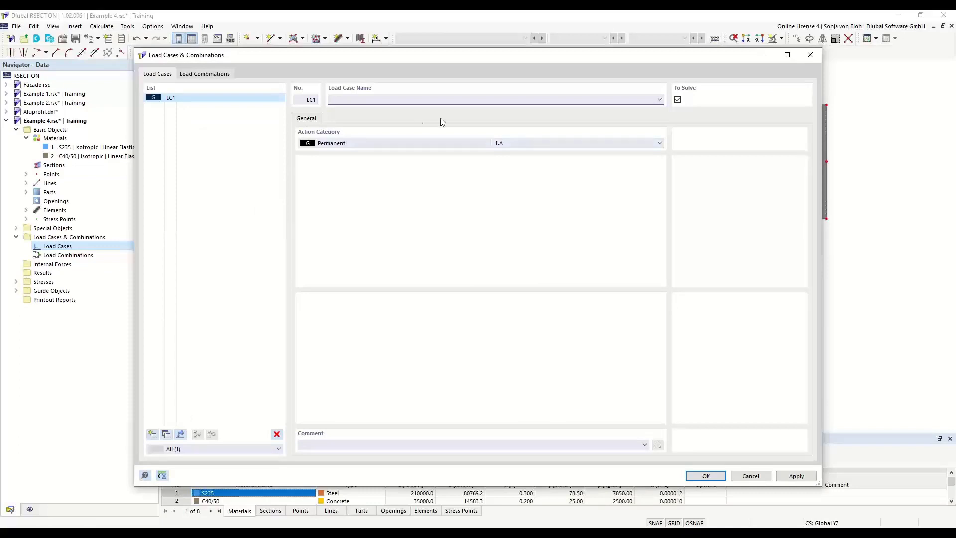
type("M")
left_click(709, 476)
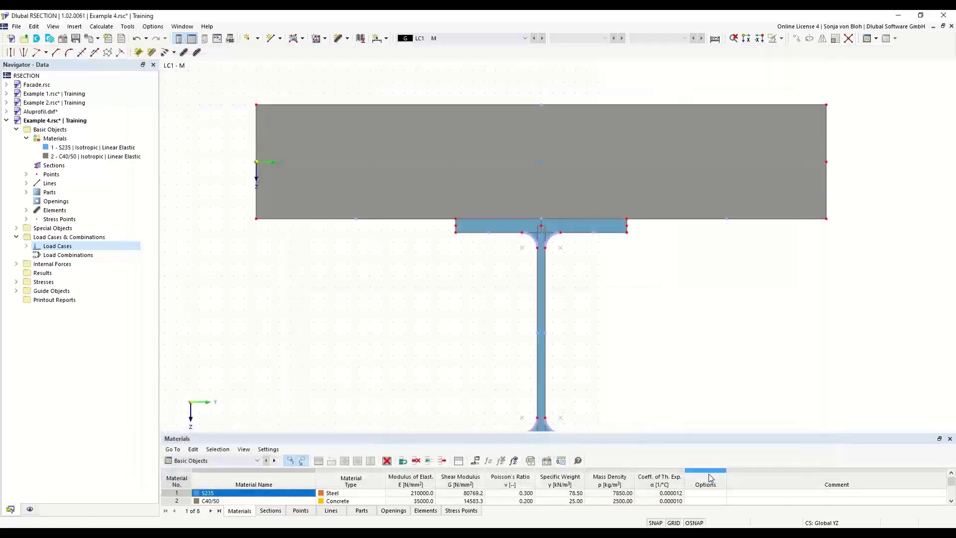
Add internal forces to load case LC1 with a bending moment My of 100 kNm at location x 0.000 m
left_click(16, 264)
left_click(26, 273)
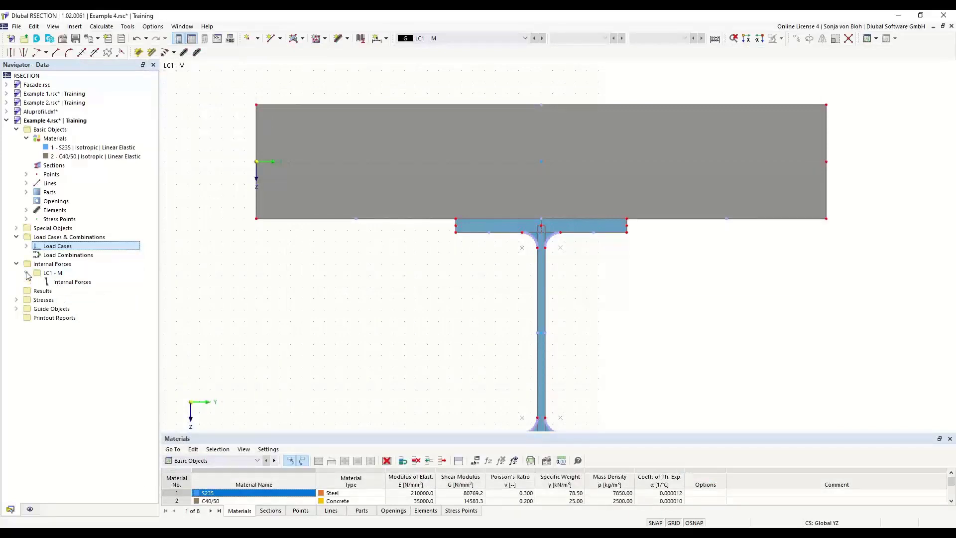
left_click(69, 282)
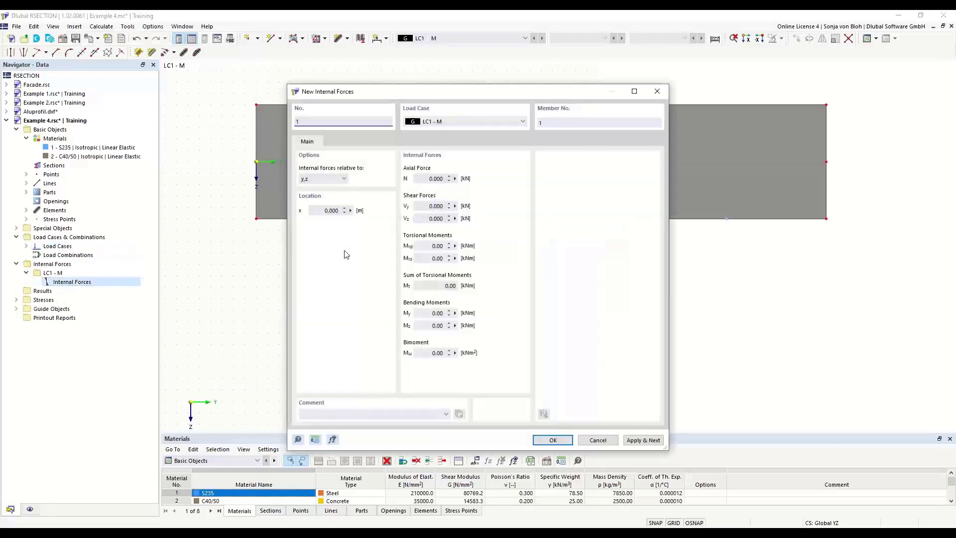
left_click(427, 315)
type("100")
left_click(553, 439)
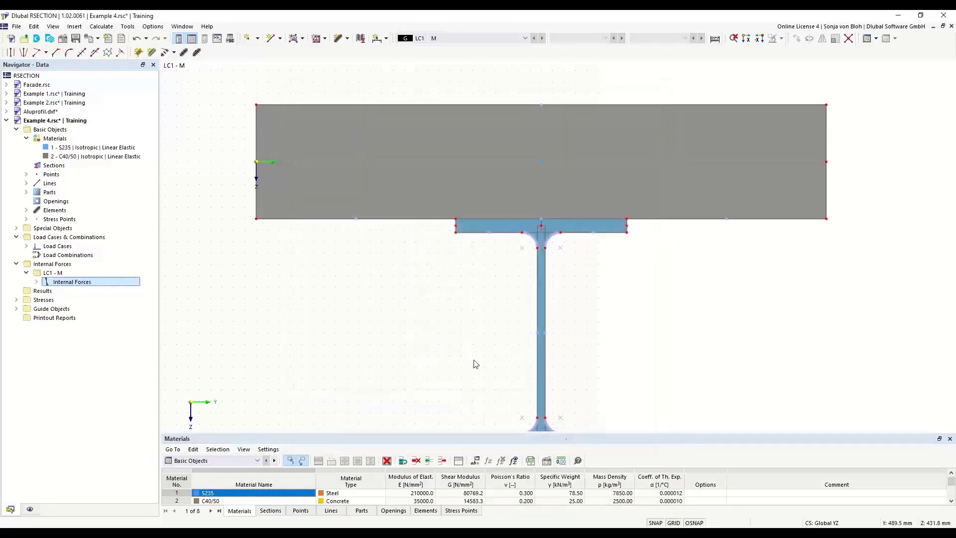
Calculate the composite section completely and enlarge the section properties table to examine the results
left_click(101, 27)
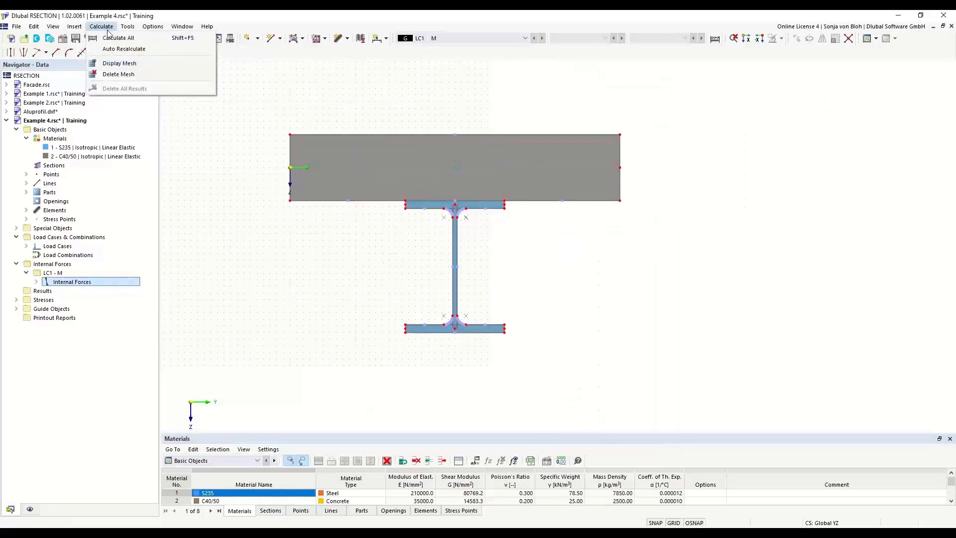
left_click(110, 39)
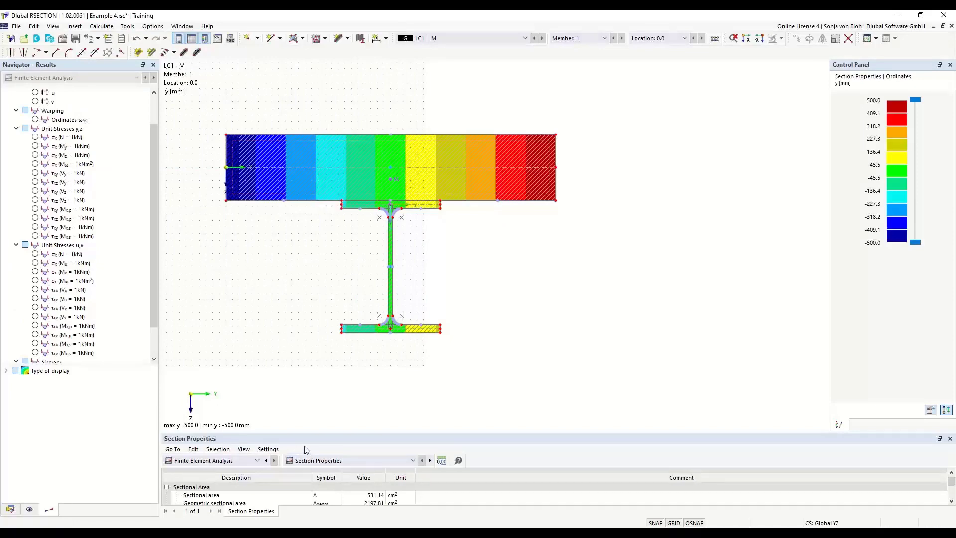
left_click_drag(307, 434, 318, 416)
left_click_drag(322, 368, 327, 323)
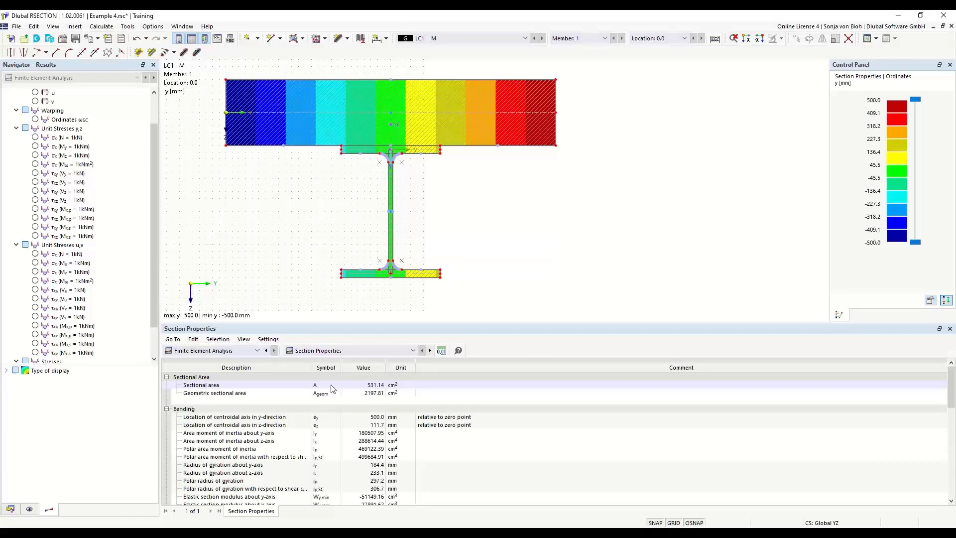
Return to the model data and save the Example 4 section file
left_click(10, 508)
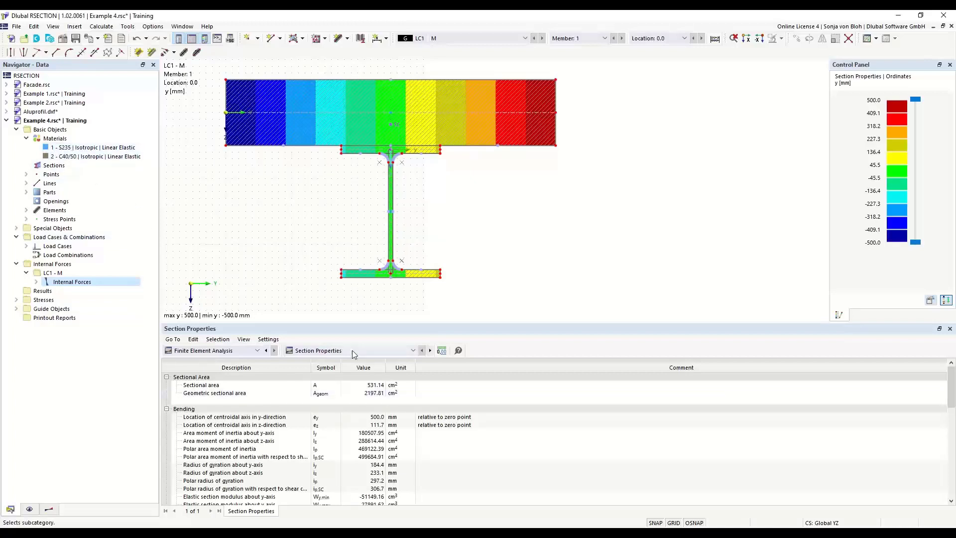
left_click(324, 393)
left_click(76, 40)
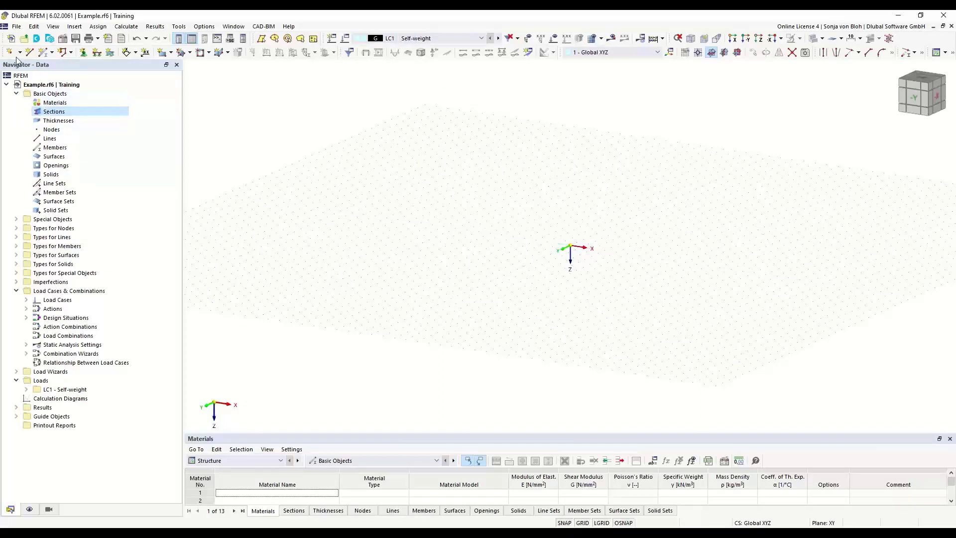
In RFEM, create a new section by importing Example 4.rsc from RSECTION
right_click(62, 112)
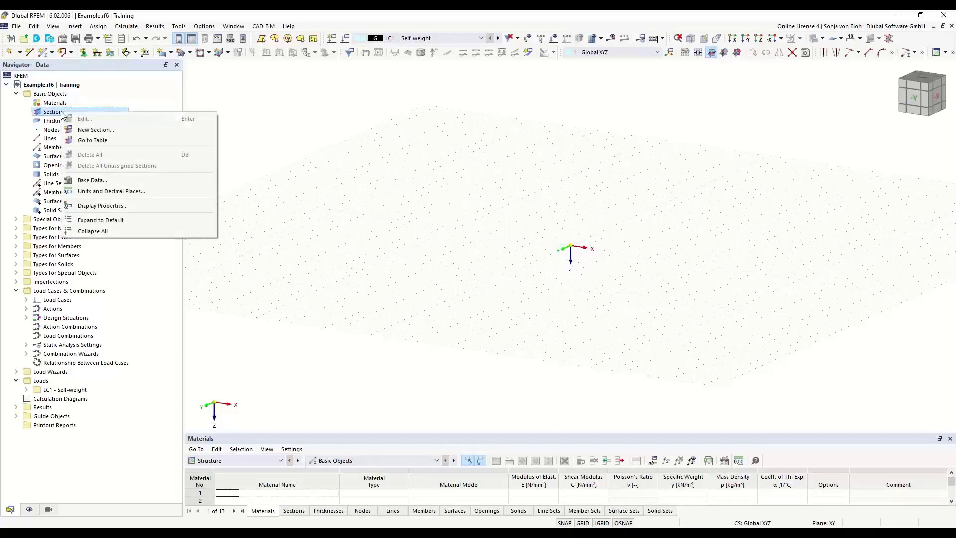
left_click(95, 130)
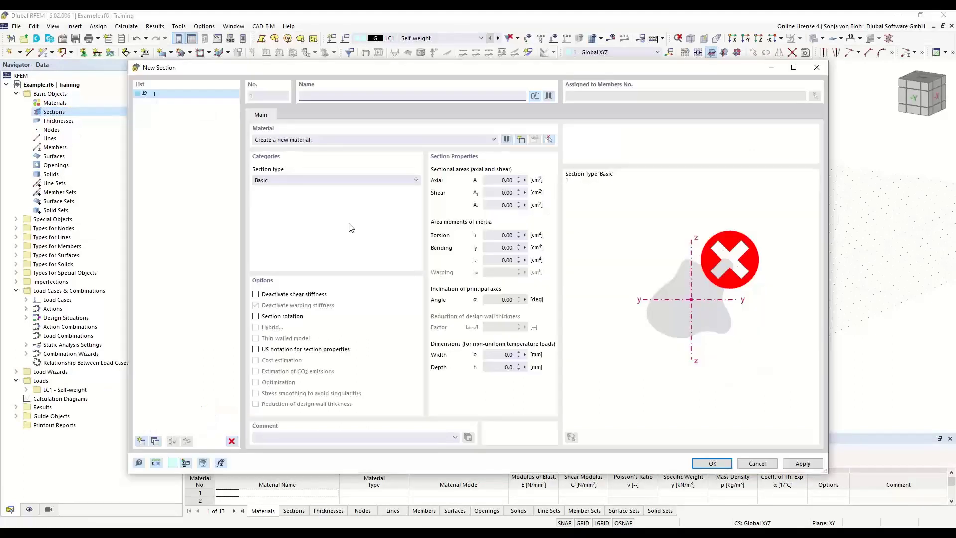
left_click(548, 96)
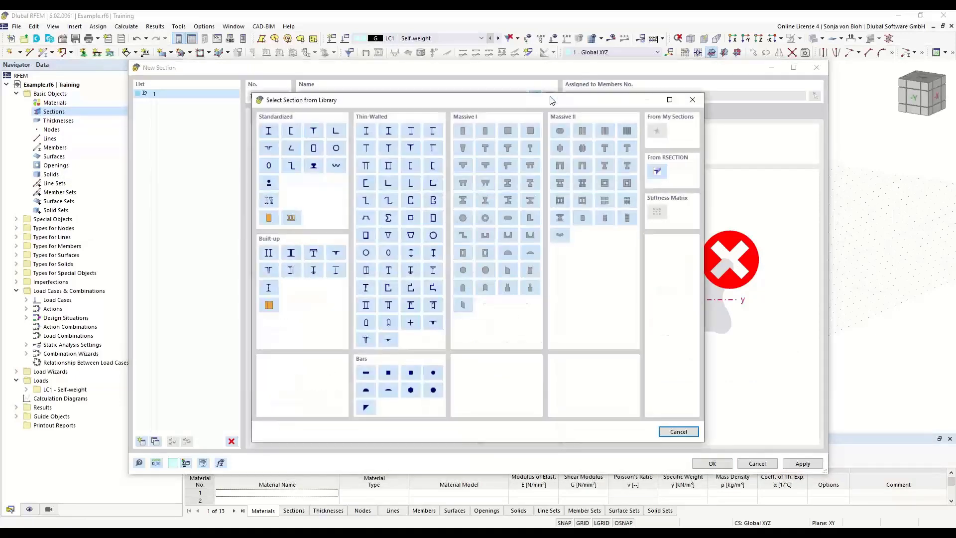
left_click(658, 172)
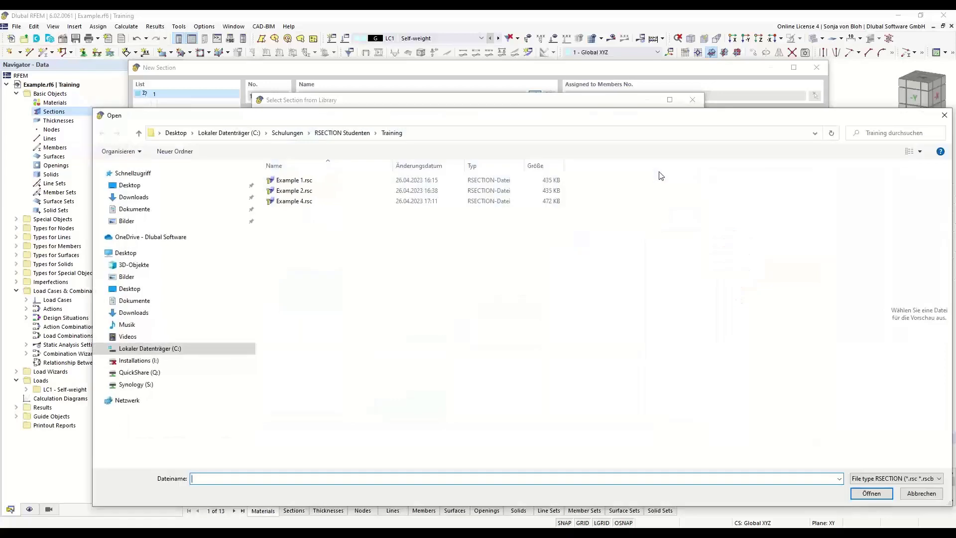
left_click(287, 202)
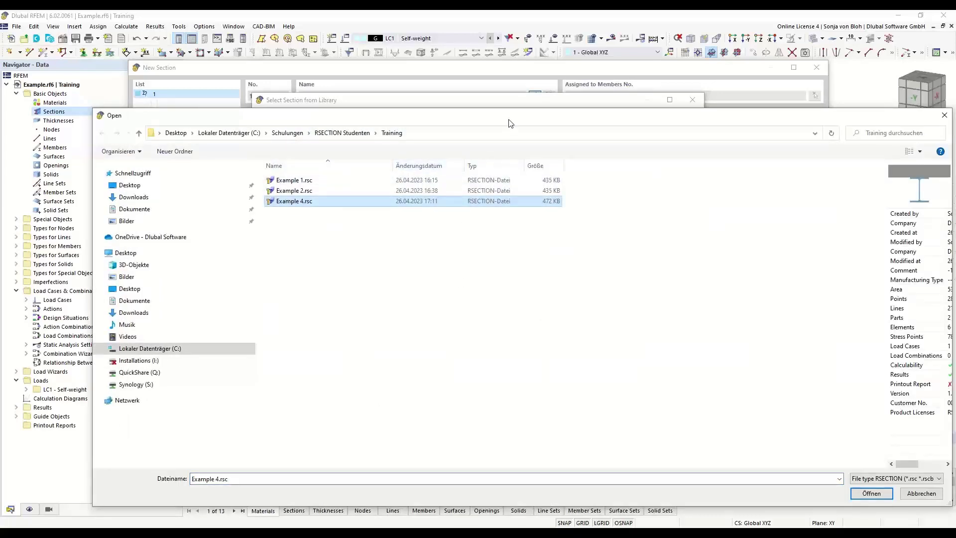
left_click_drag(512, 120, 423, 85)
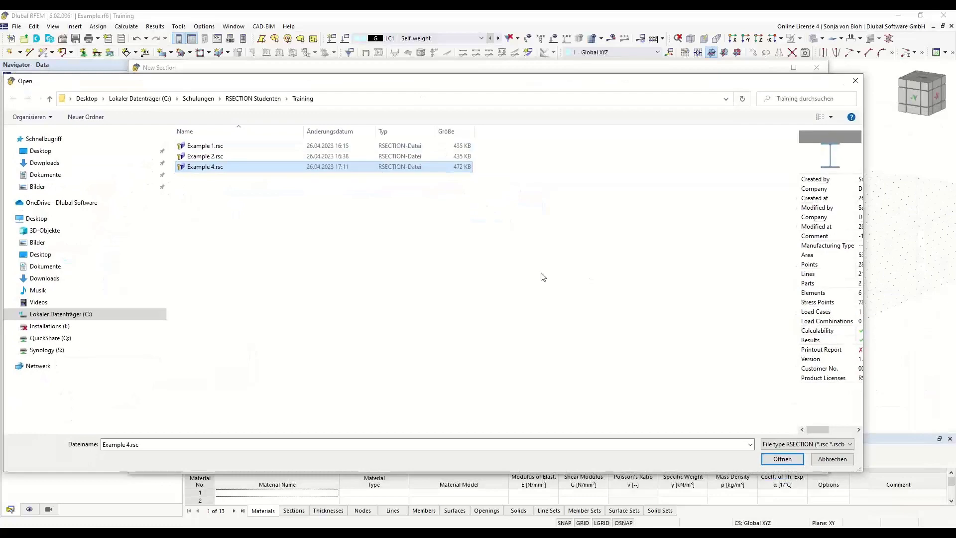
left_click(792, 459)
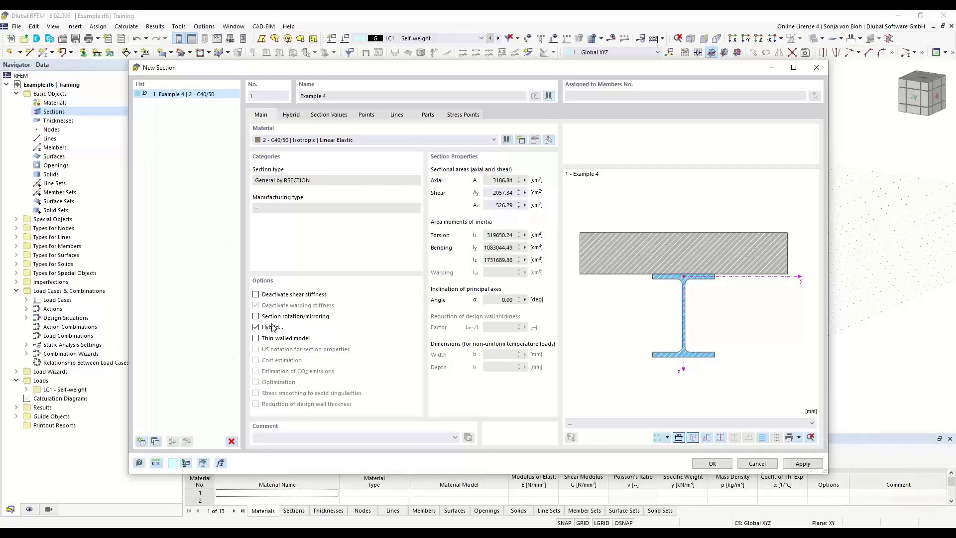
Open the hybrid material assignment of the Example 4 section and assign C40/50 to part 2
left_click(255, 326)
left_click(293, 116)
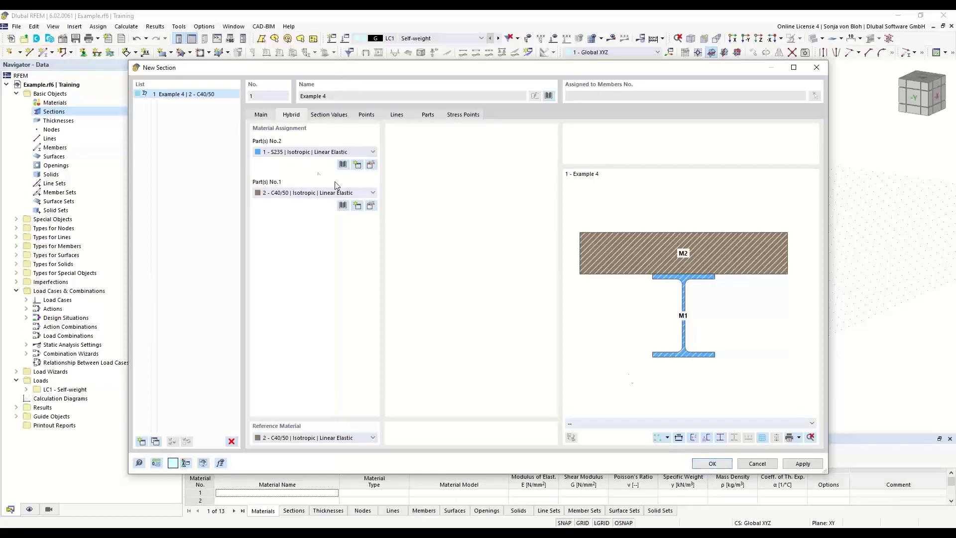
left_click(373, 152)
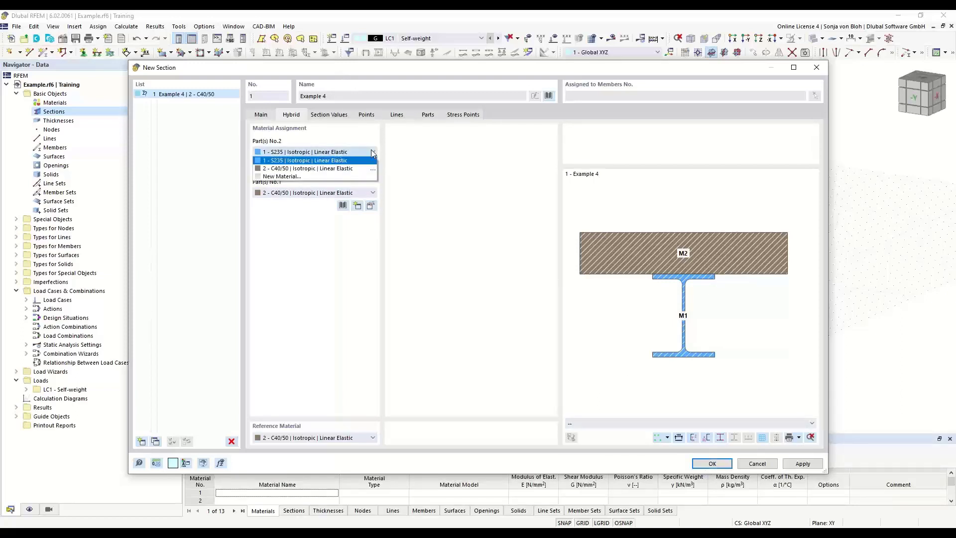
left_click(340, 166)
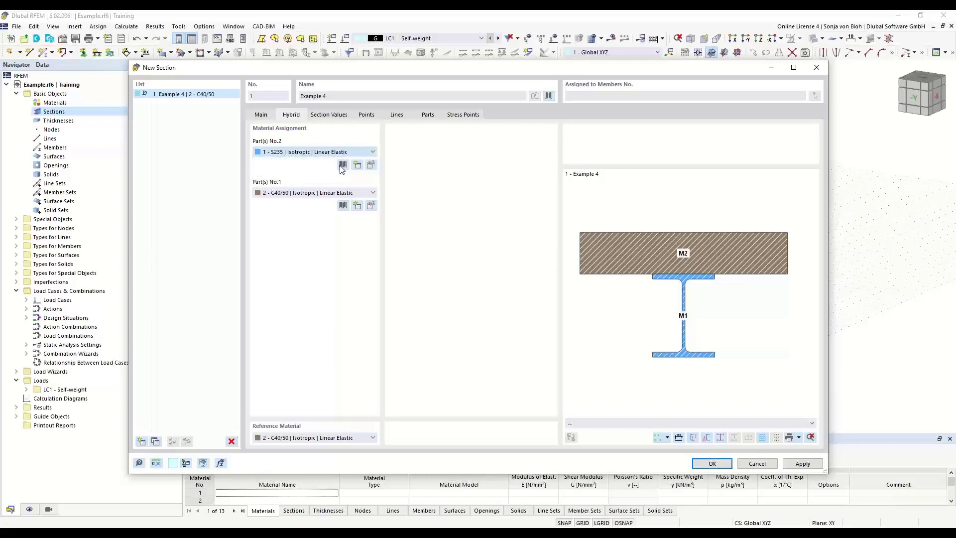
left_click(335, 194)
left_click(332, 198)
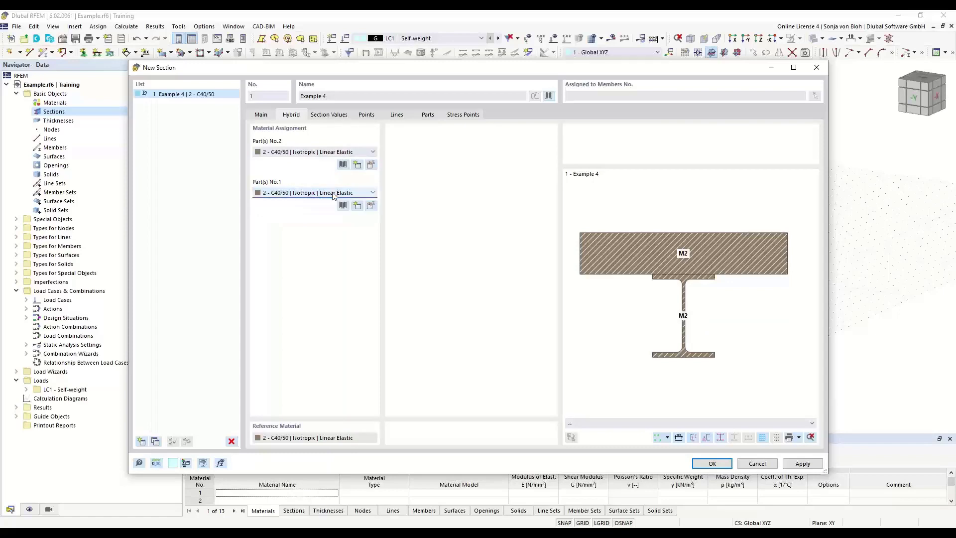
Create a new material from the library using steel S355N to EN 10025-3:2004-11
left_click(371, 206)
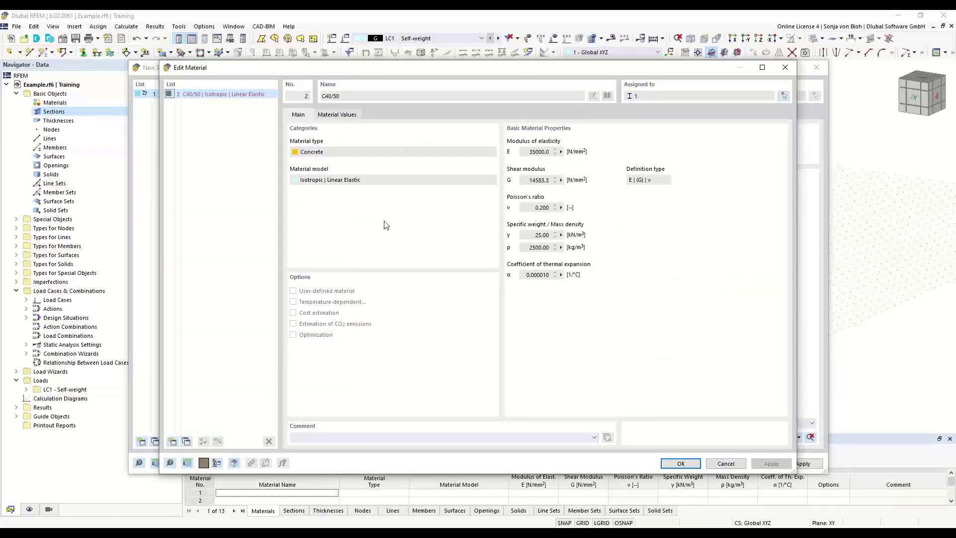
left_click(173, 441)
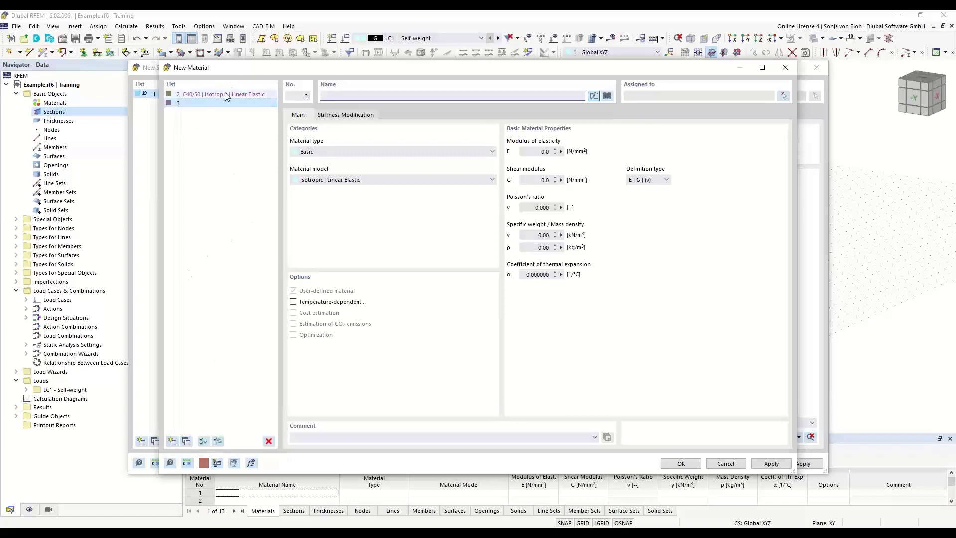
left_click(606, 97)
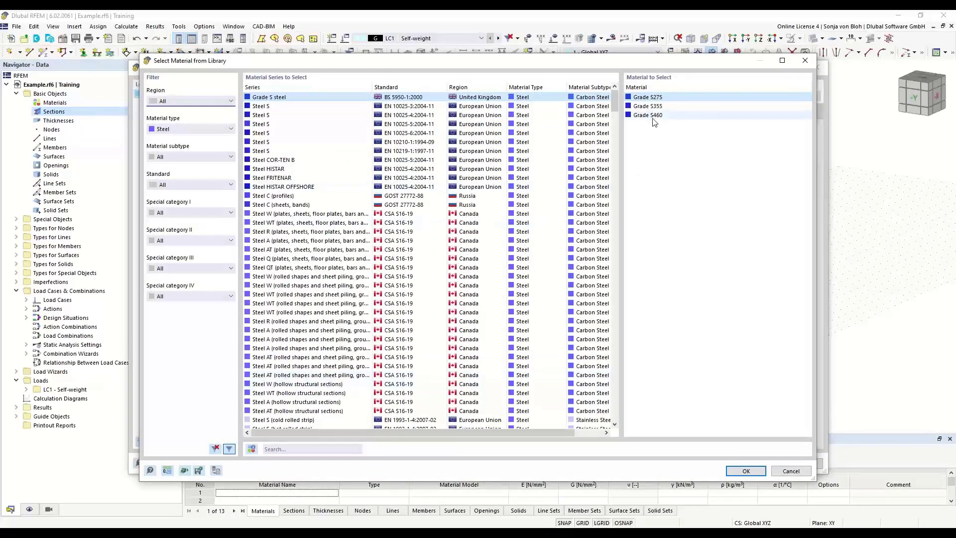
left_click(281, 449)
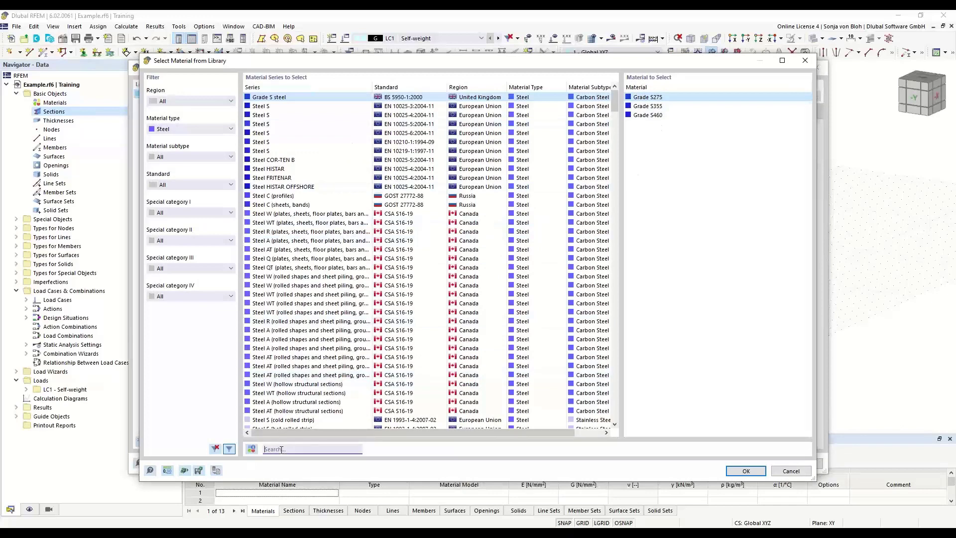
type("S355")
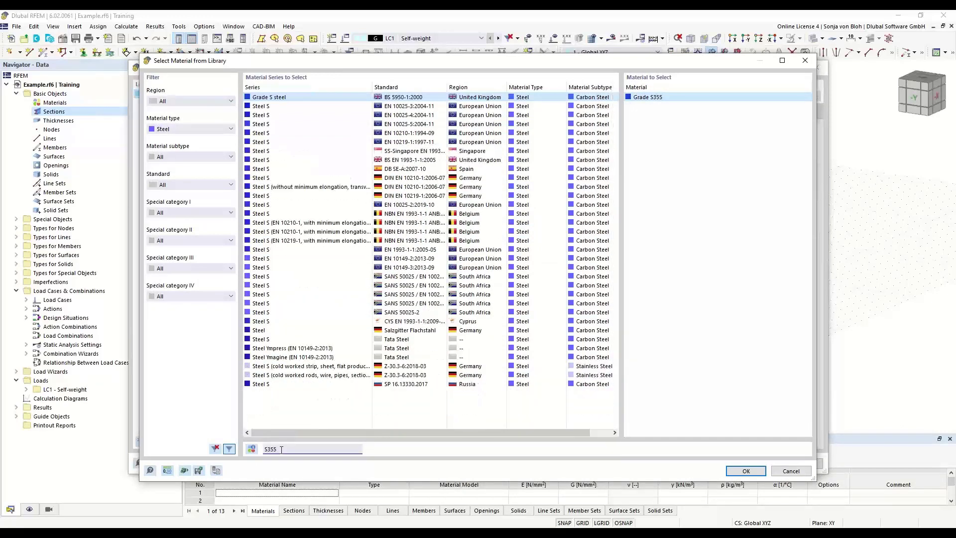
left_click(410, 107)
left_click(635, 97)
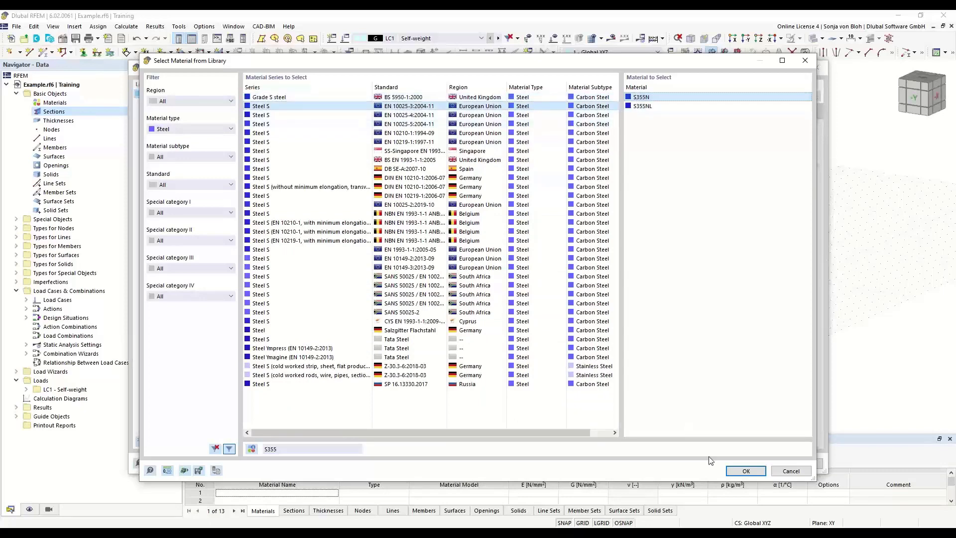
left_click(745, 471)
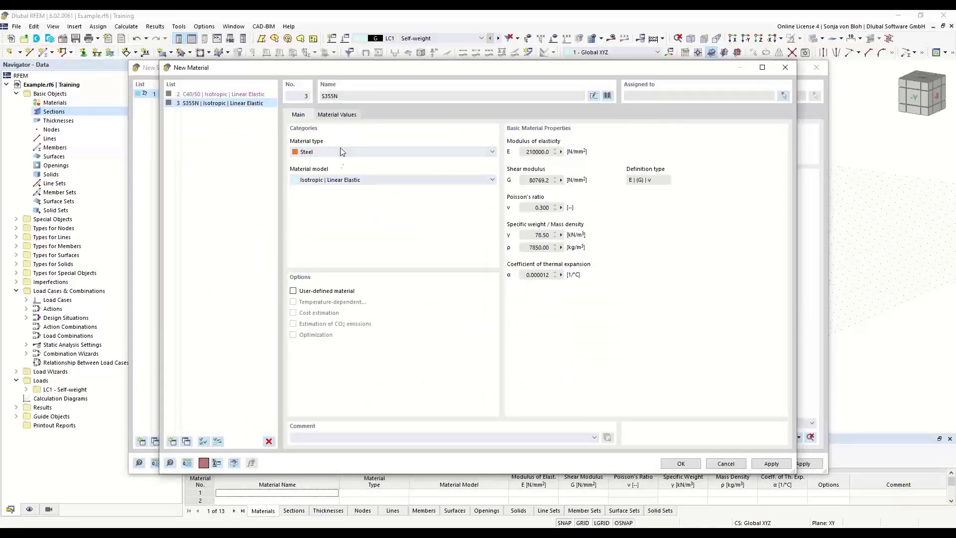
left_click(693, 463)
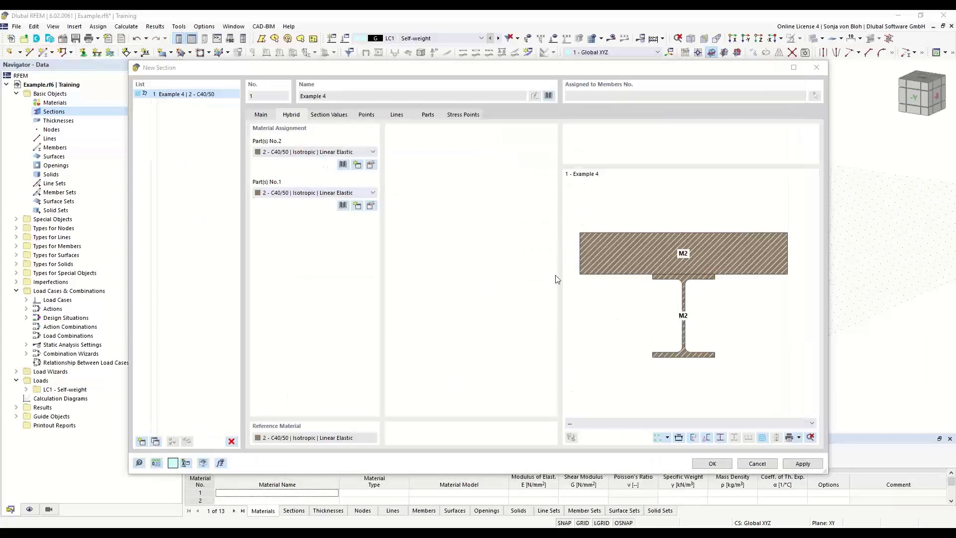
Assign material S355N to part 1 and part 2 of the hybrid section
left_click(372, 192)
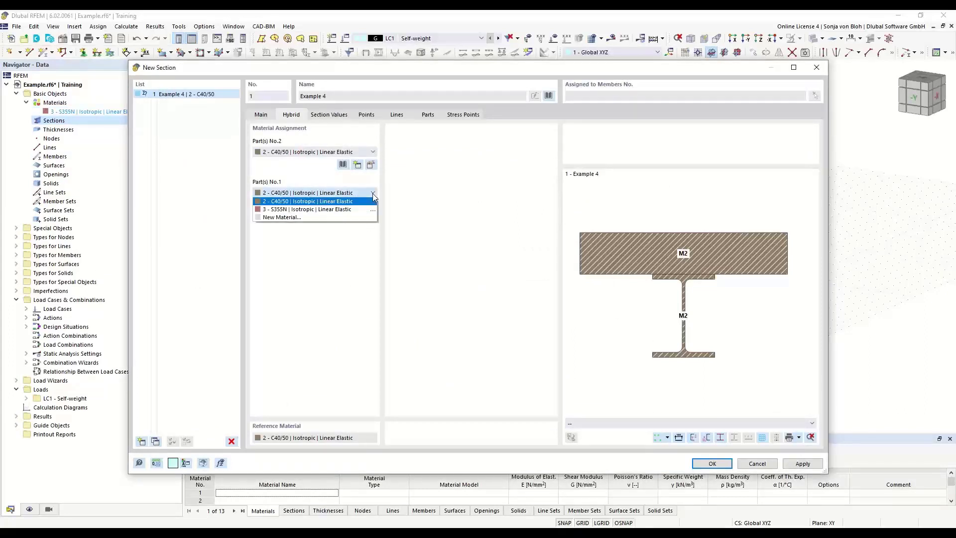
left_click(343, 209)
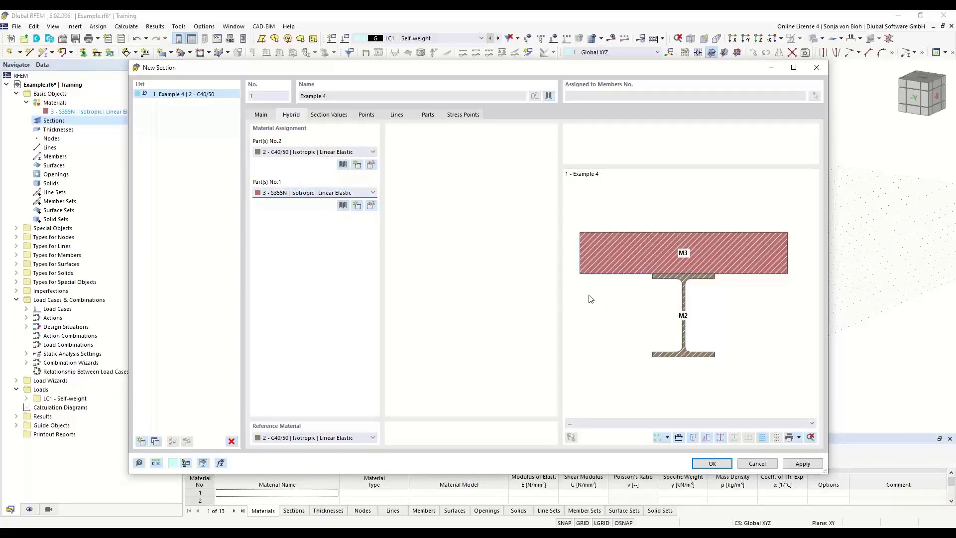
left_click(373, 152)
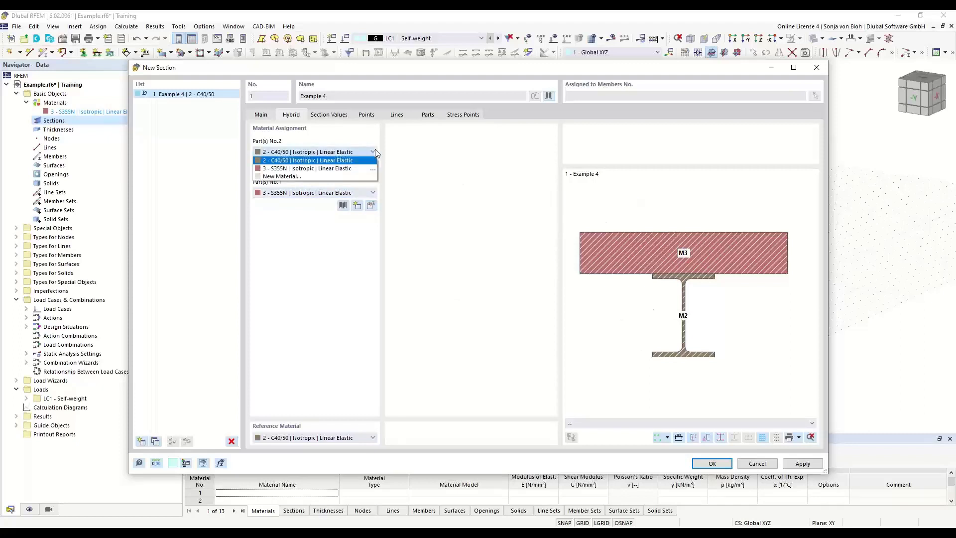
left_click(333, 169)
Create a new material from the library using Grade S355 steel to BS 5950-1:2000 and assign it to part 1 of the hybrid section
left_click(363, 193)
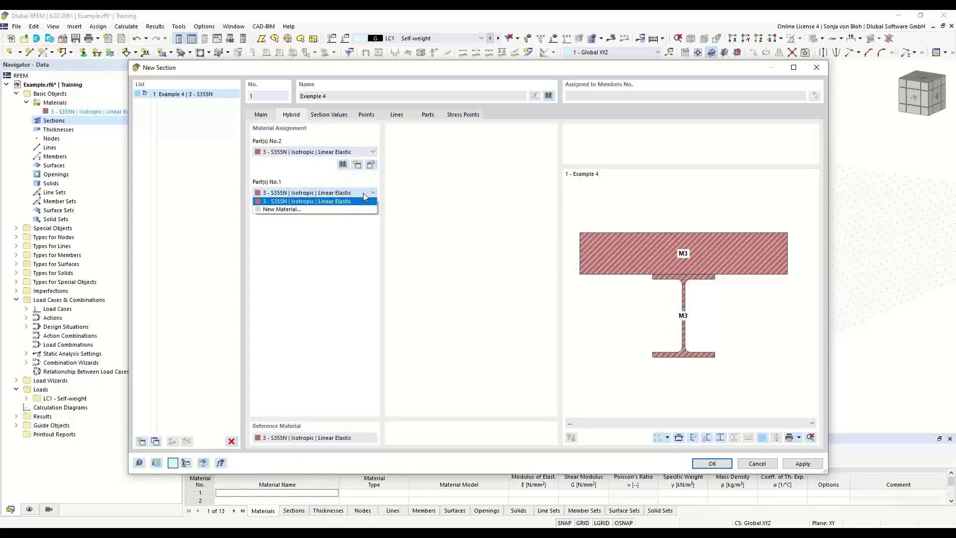
left_click(305, 210)
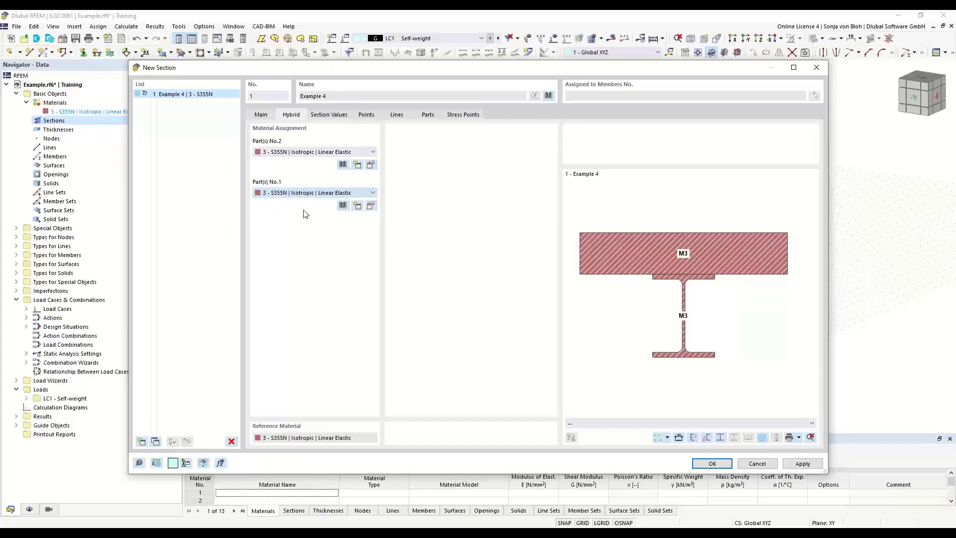
left_click(607, 95)
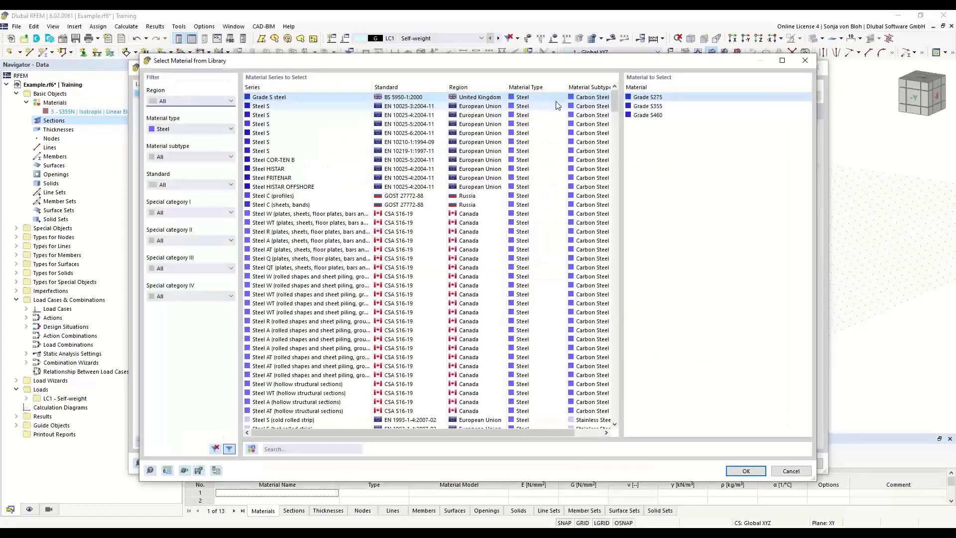
double_click(640, 106)
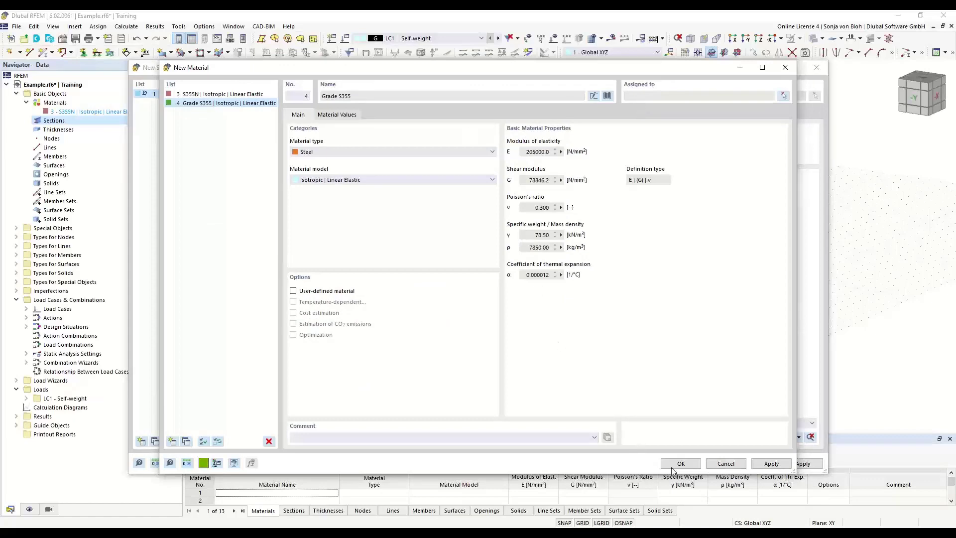
left_click(673, 466)
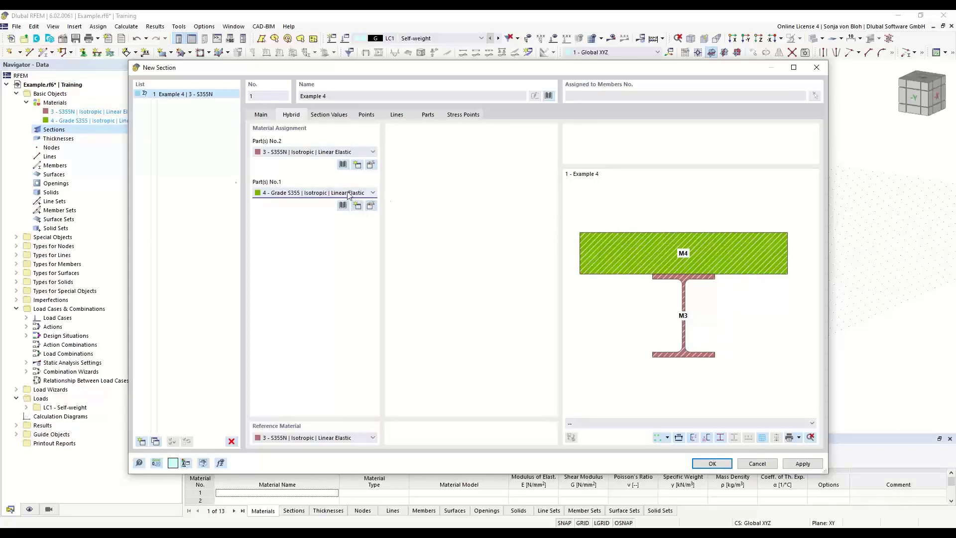
Change the material of part 1 to concrete C35/45 to EN 1992-1-1 from the library and confirm the new section
left_click(371, 207)
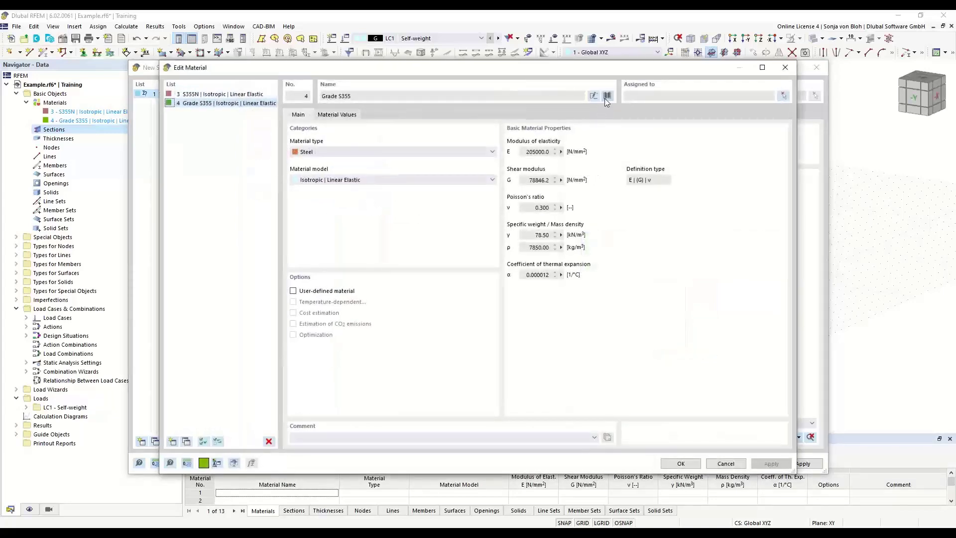
left_click(607, 95)
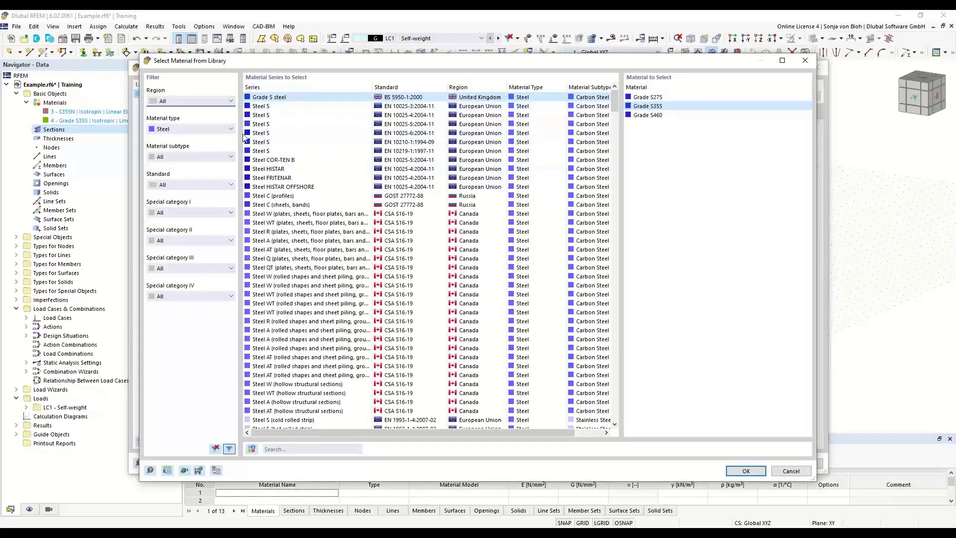
left_click(226, 127)
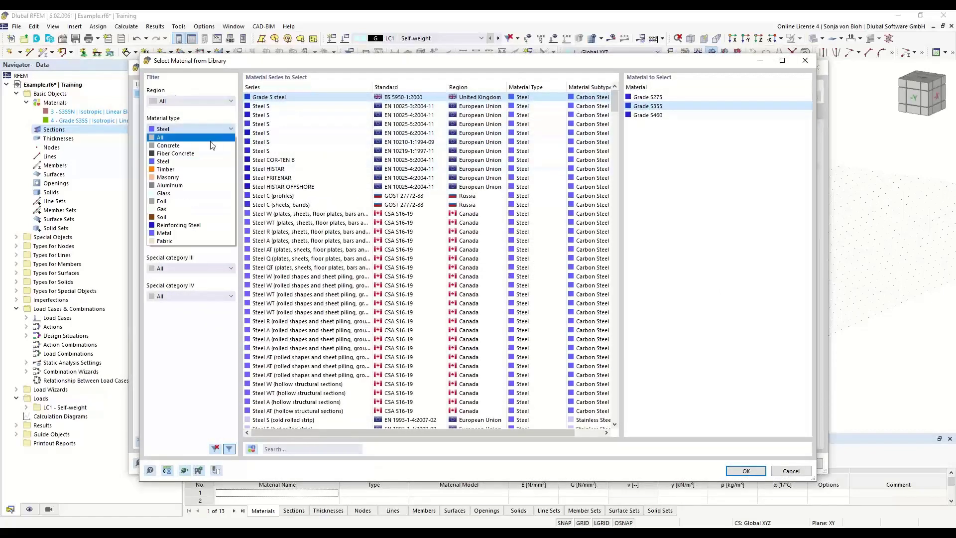
left_click(213, 146)
left_click(641, 143)
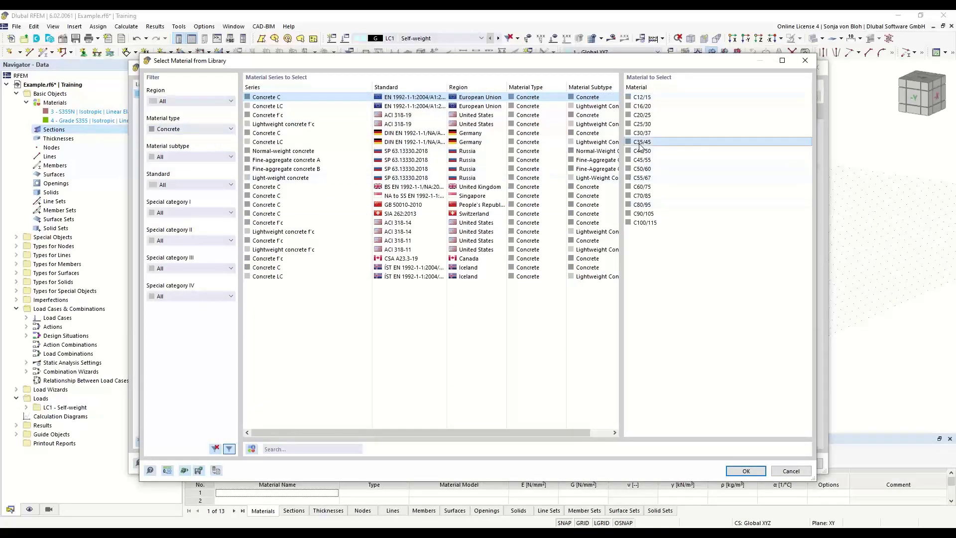
left_click(745, 470)
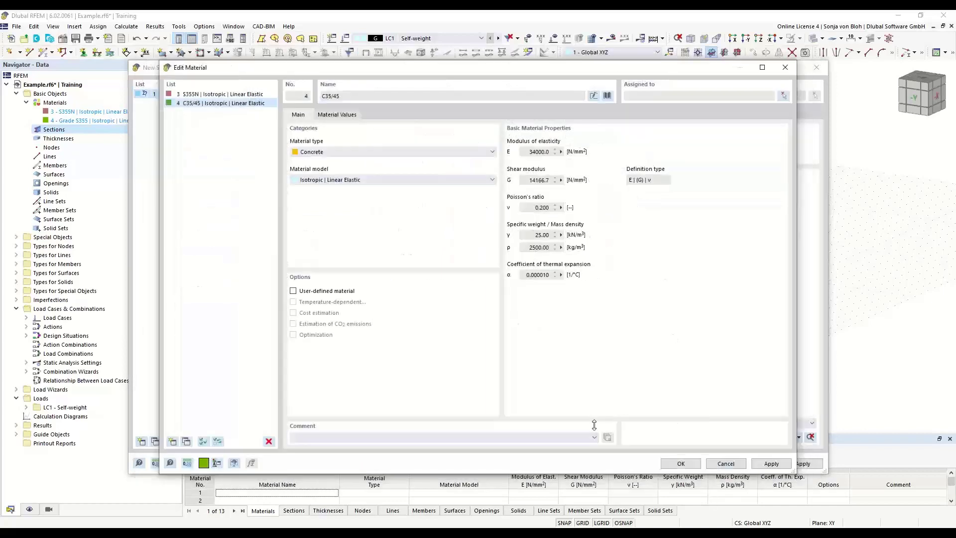
left_click(681, 464)
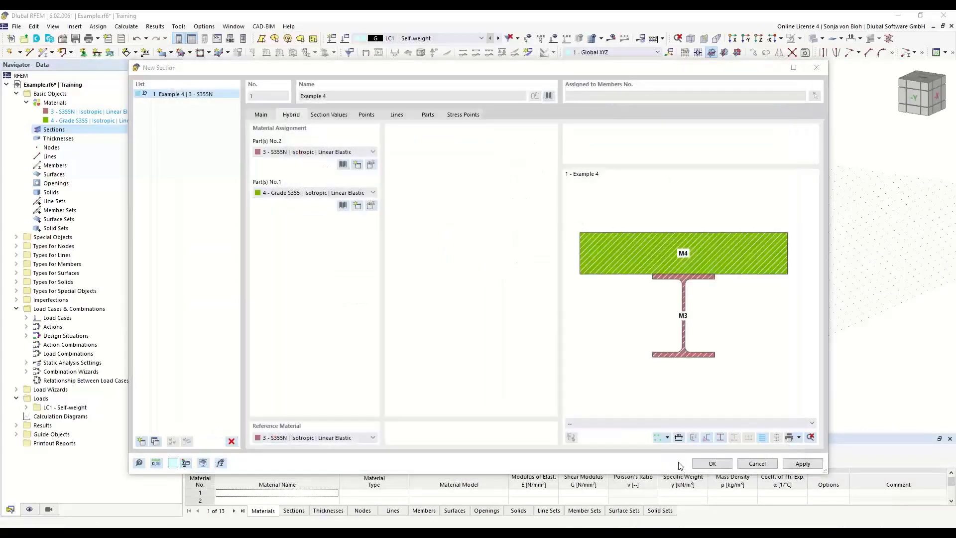
left_click(715, 462)
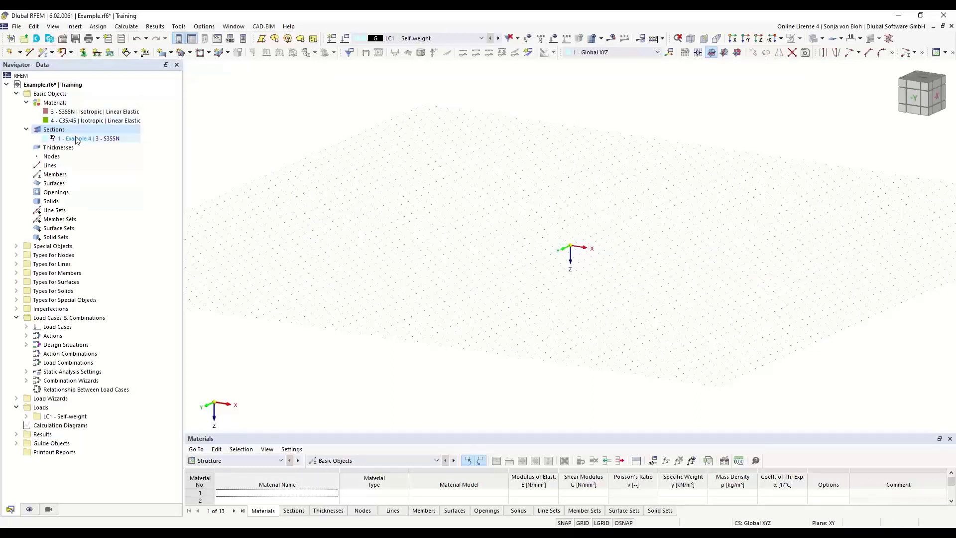
Create a beam member with the Example 4 section running 4 m along X from the origin
left_click(44, 53)
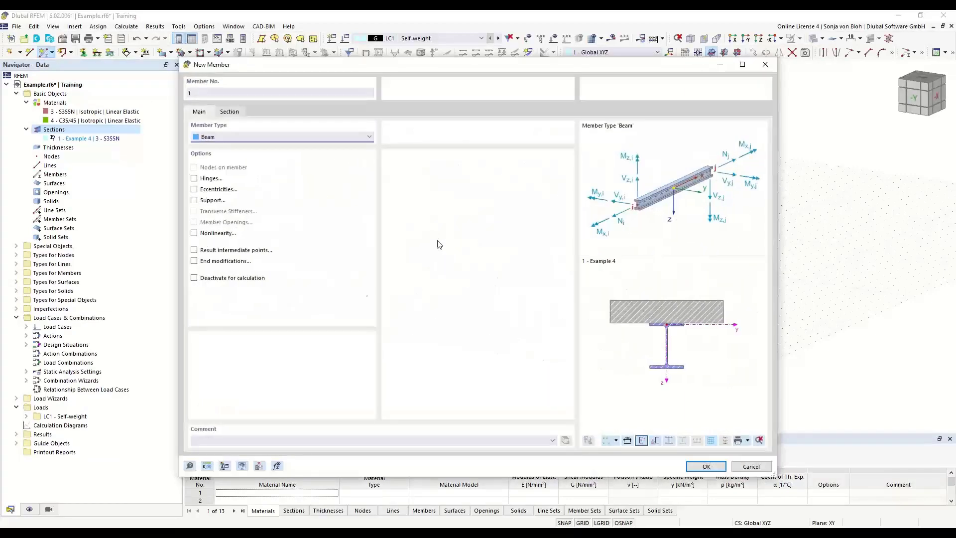
left_click(229, 112)
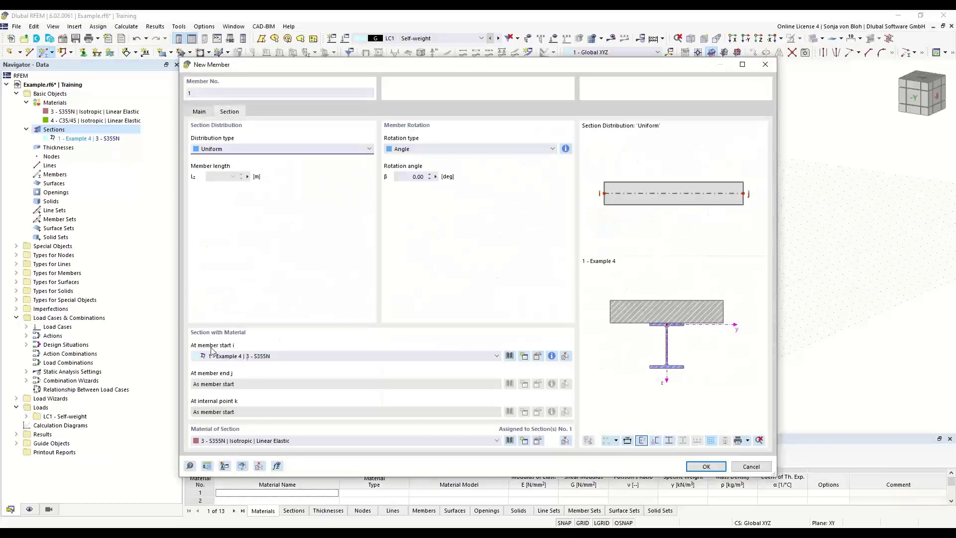
left_click(705, 466)
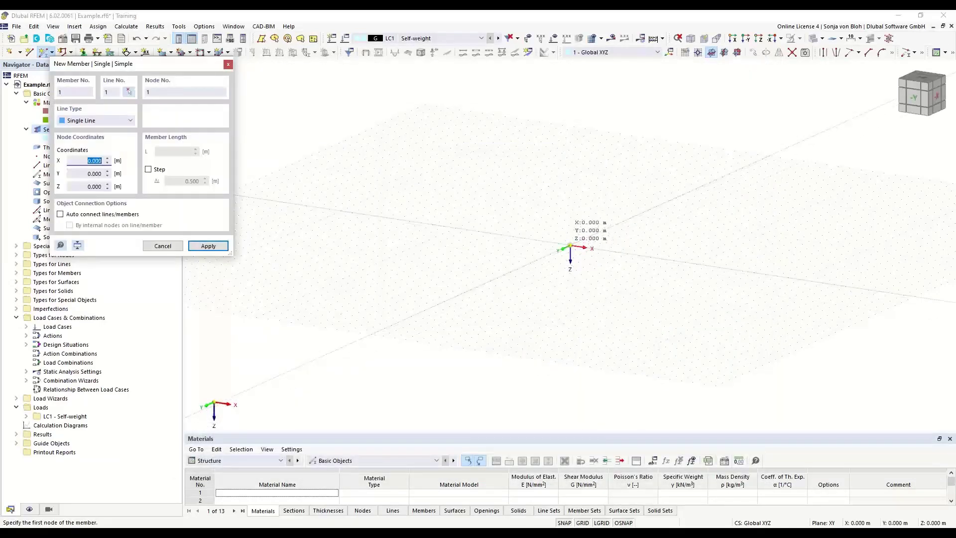
left_click(570, 247)
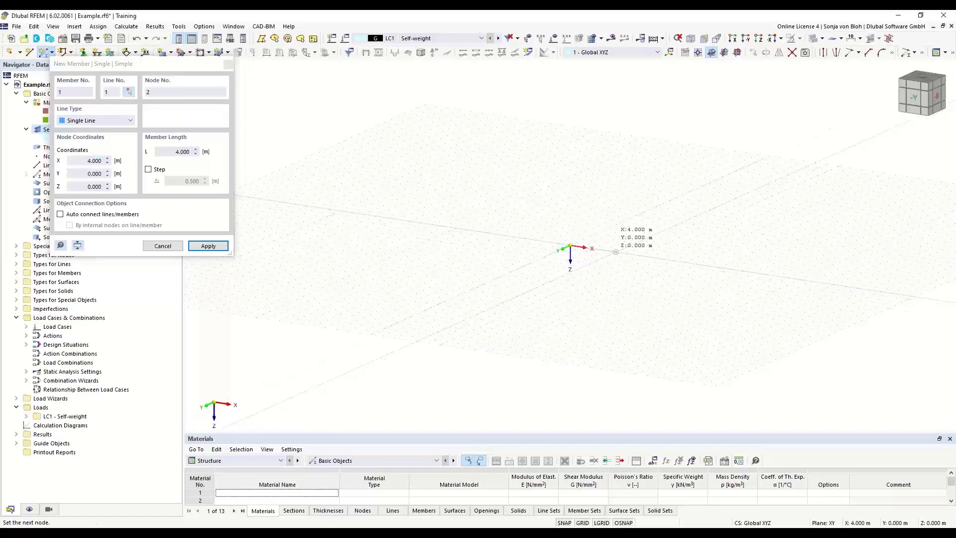
left_click(616, 252)
key("Escape")
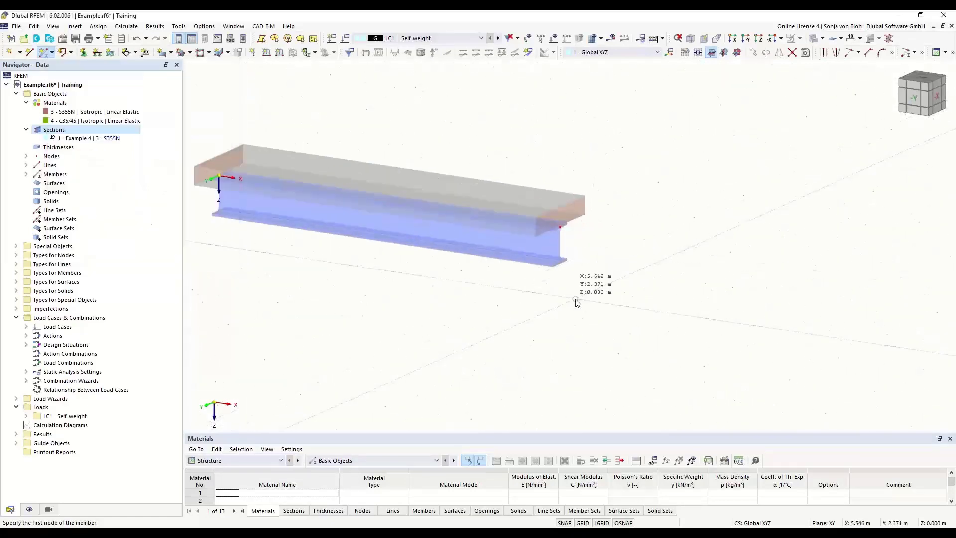
middle_click_drag(610, 340, 543, 336, "ctrl")
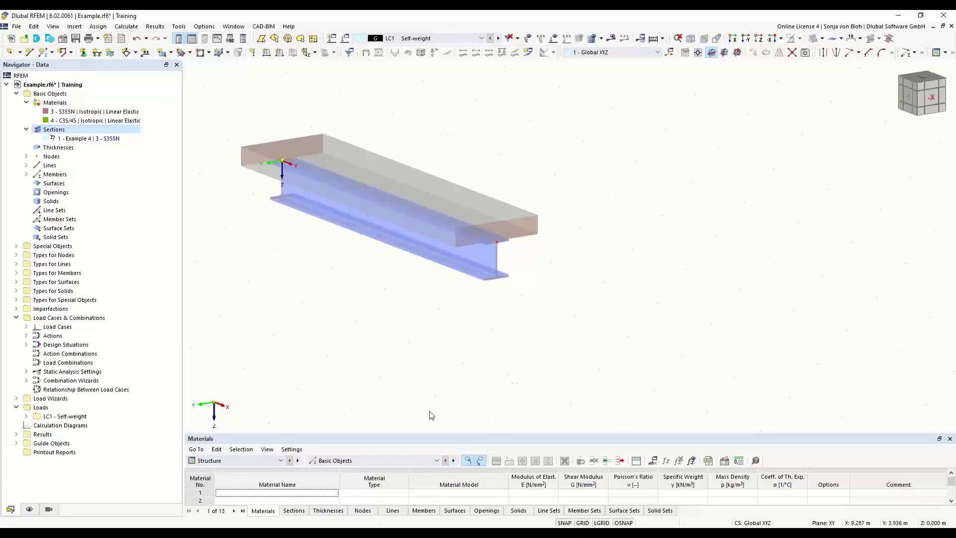
Switch to the Dlubal website in Chrome and open the Knowledge Base, followed by the Frequently Asked Questions page
left_click(117, 524)
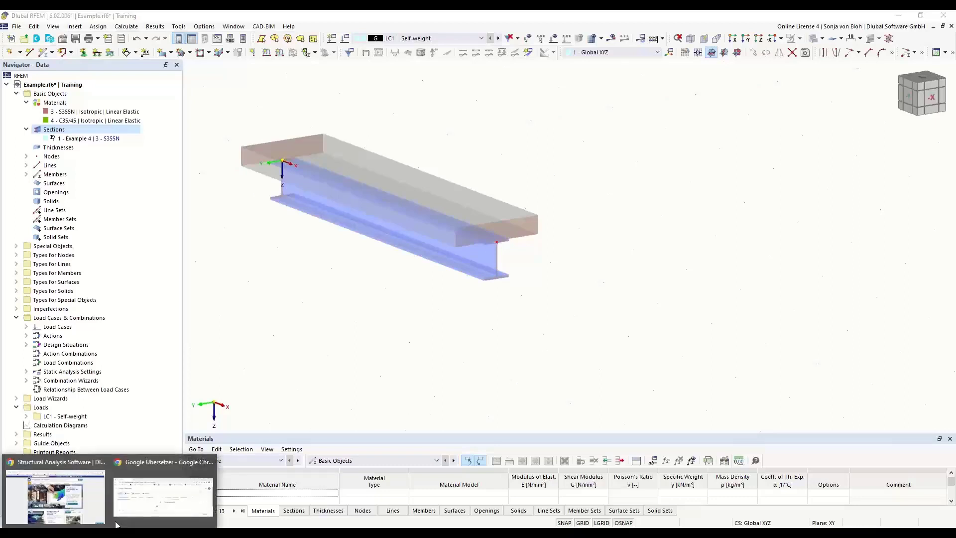
left_click(59, 486)
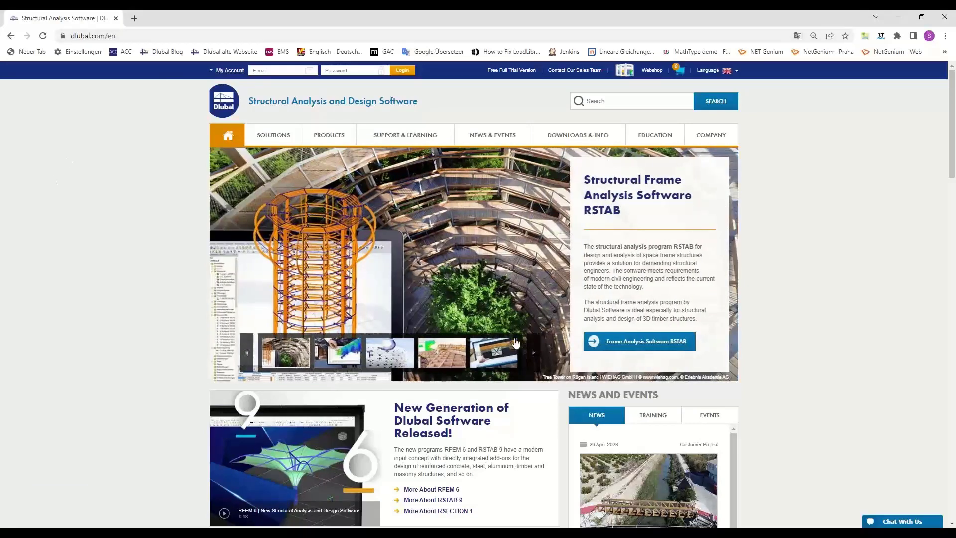
mouse_move(653, 143)
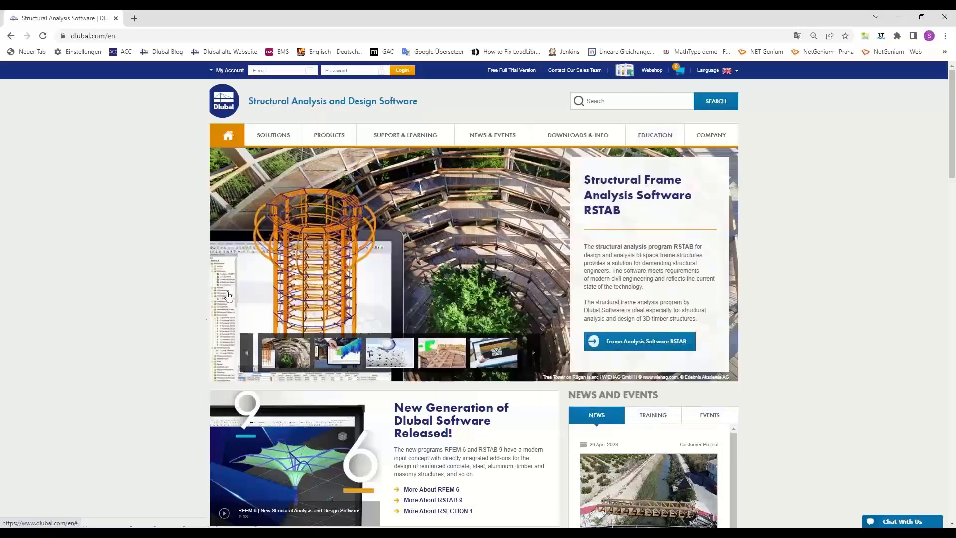
mouse_move(714, 137)
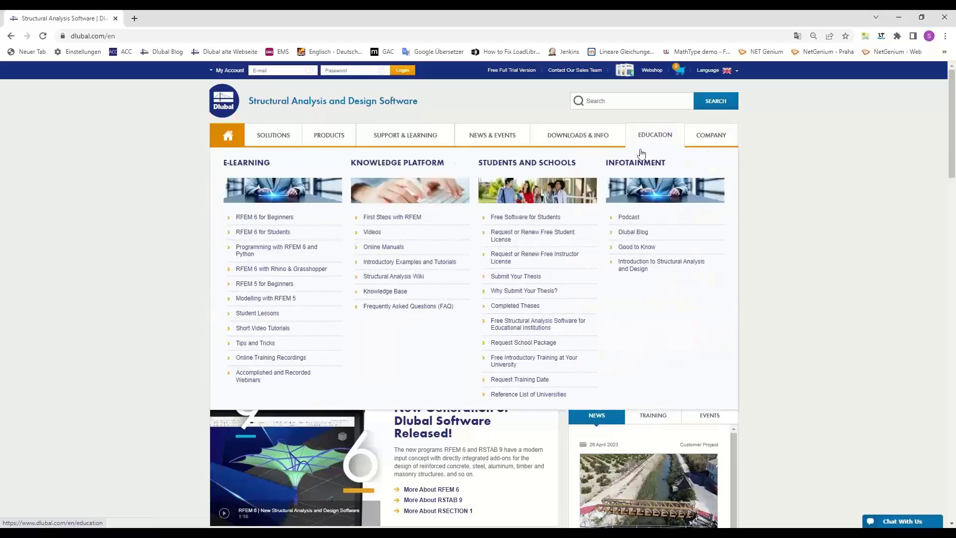
left_click(398, 291)
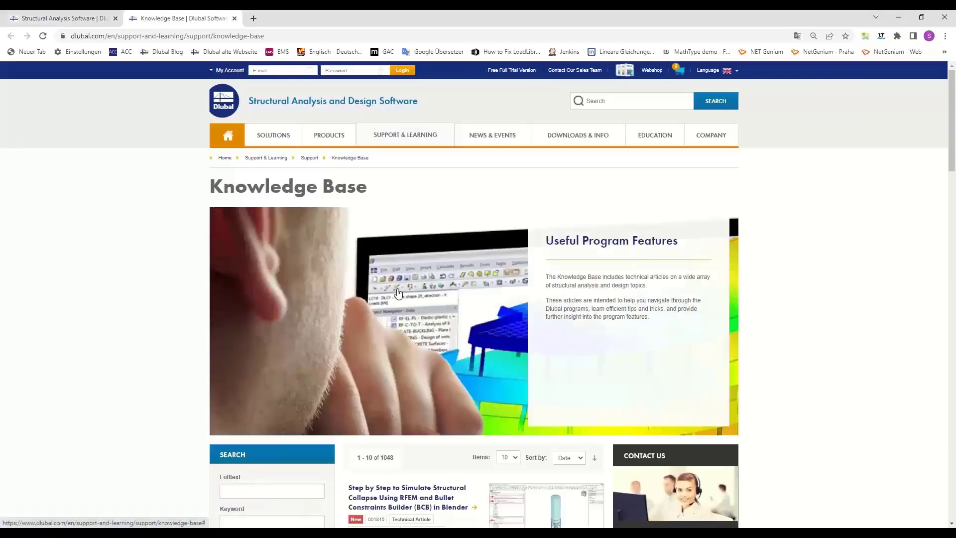
mouse_move(420, 142)
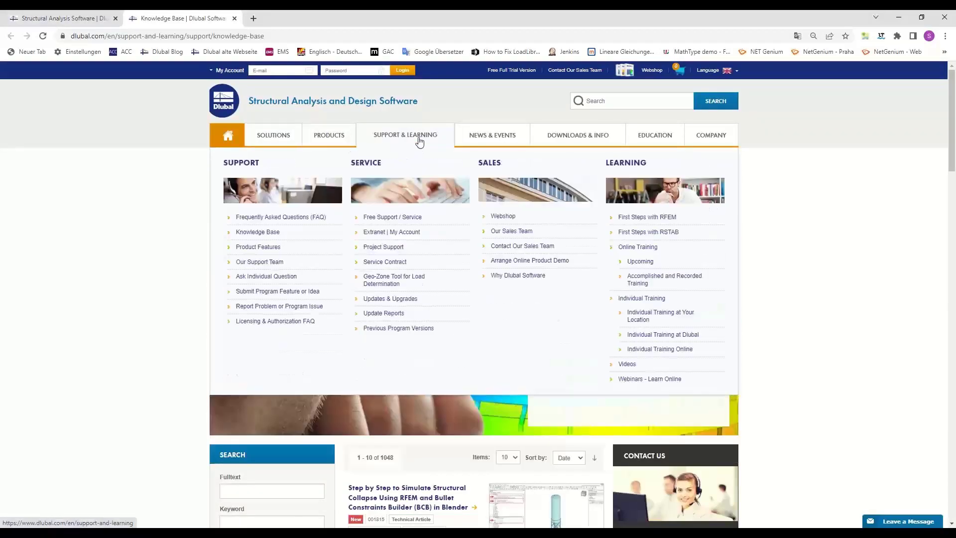
left_click(279, 221)
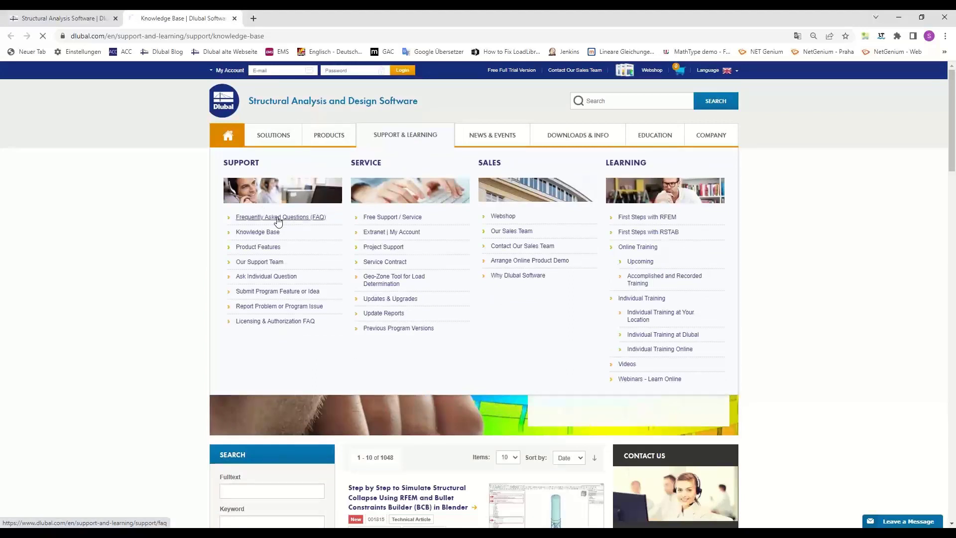